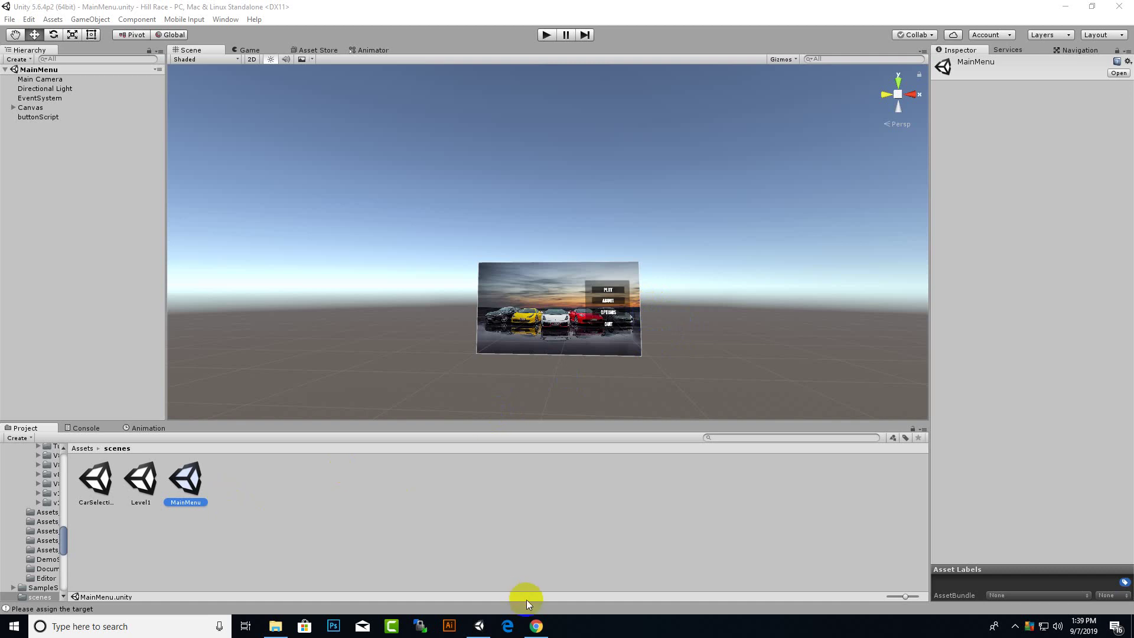
Step: Open fervider.com in a new Chrome tab
click(536, 626)
click(157, 9)
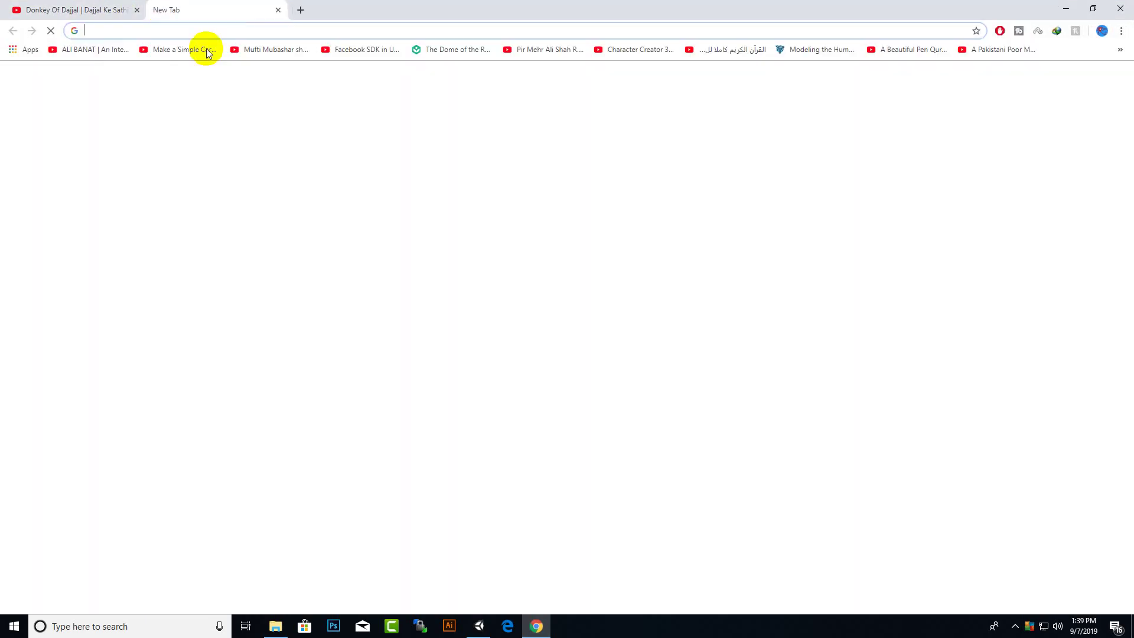
text(gf)
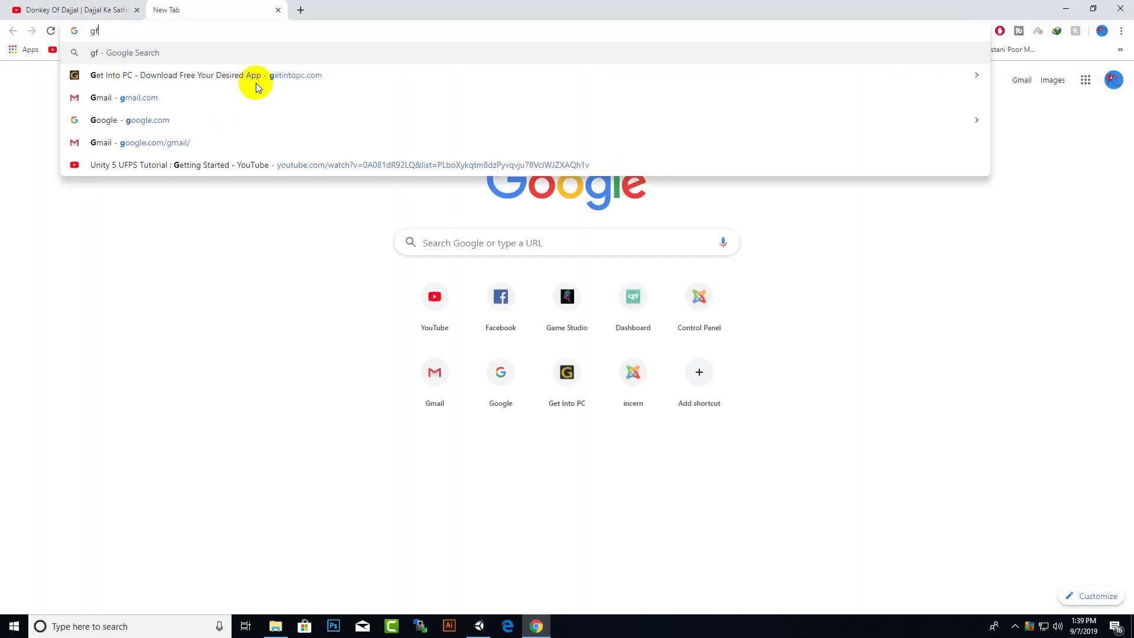
text(d)
key(BackSpace)
key(BackSpace)
key(BackSpace)
text(fervider.com)
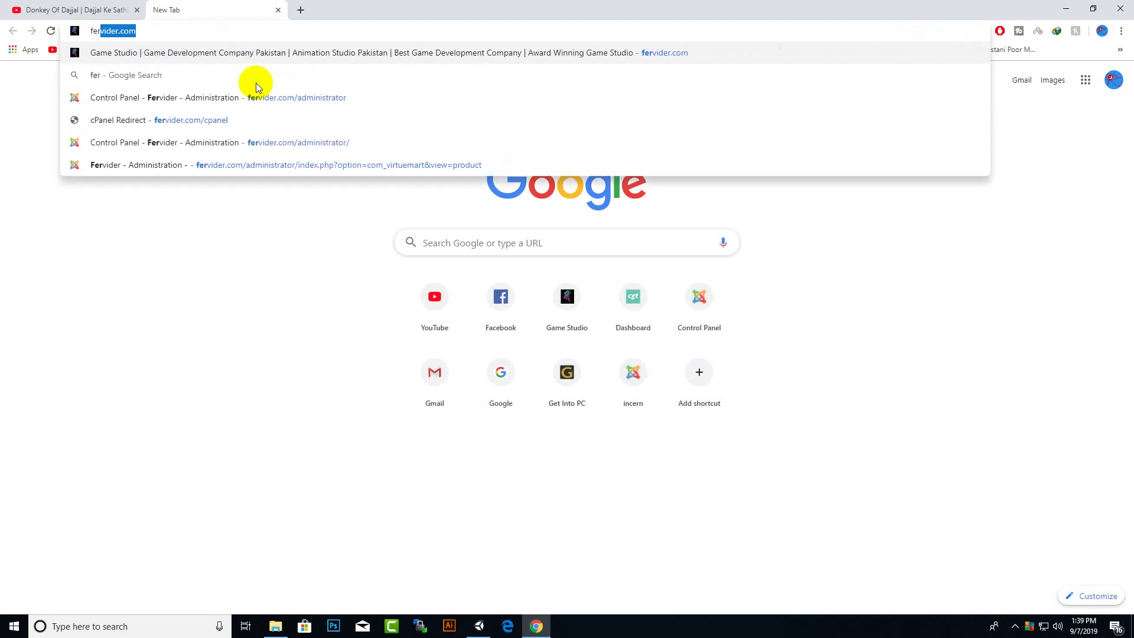
key(Return)
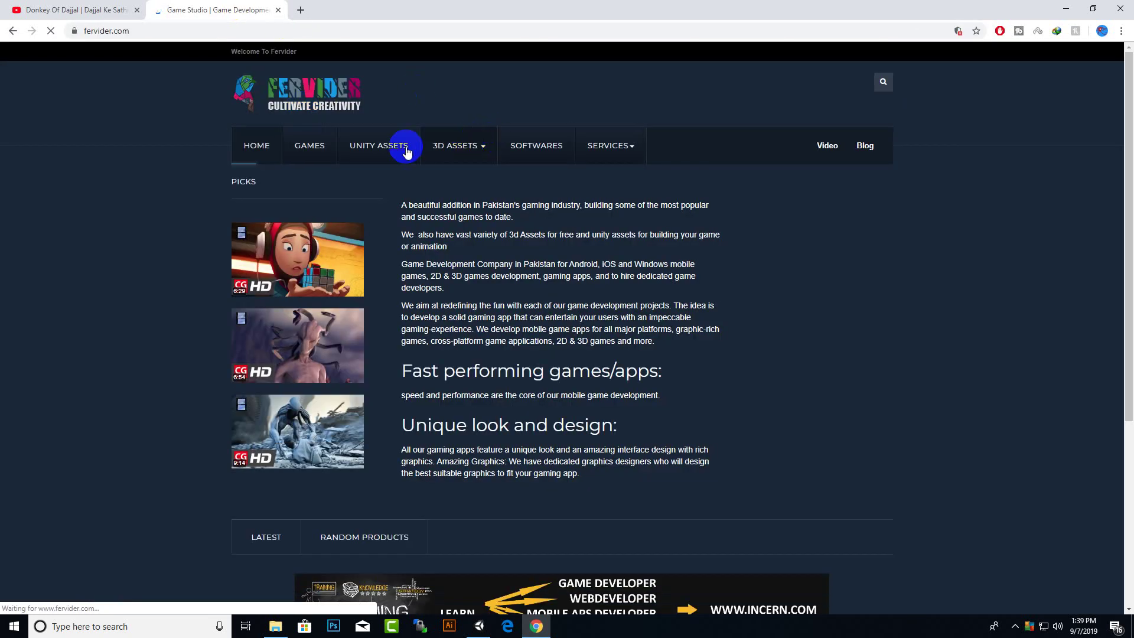
Step: Open the Character / Car Selector page from Unity Assets page 4, then return to Unity
click(383, 155)
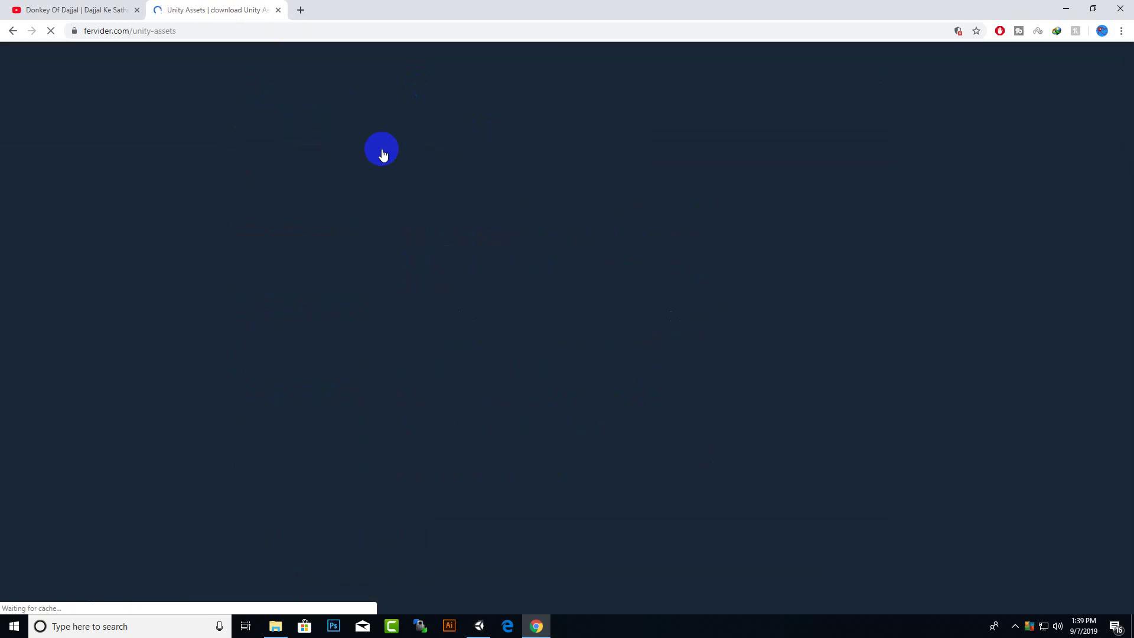
scroll(547, 464, down, 10)
scroll(514, 489, down, 6)
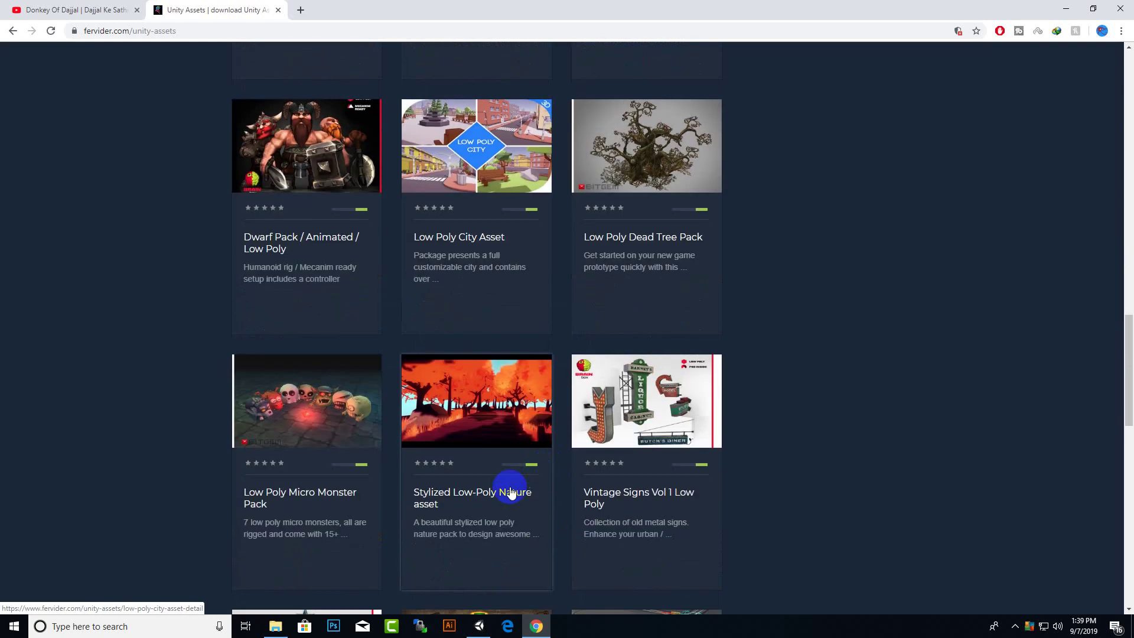
scroll(451, 488, down, 6)
scroll(426, 507, down, 9)
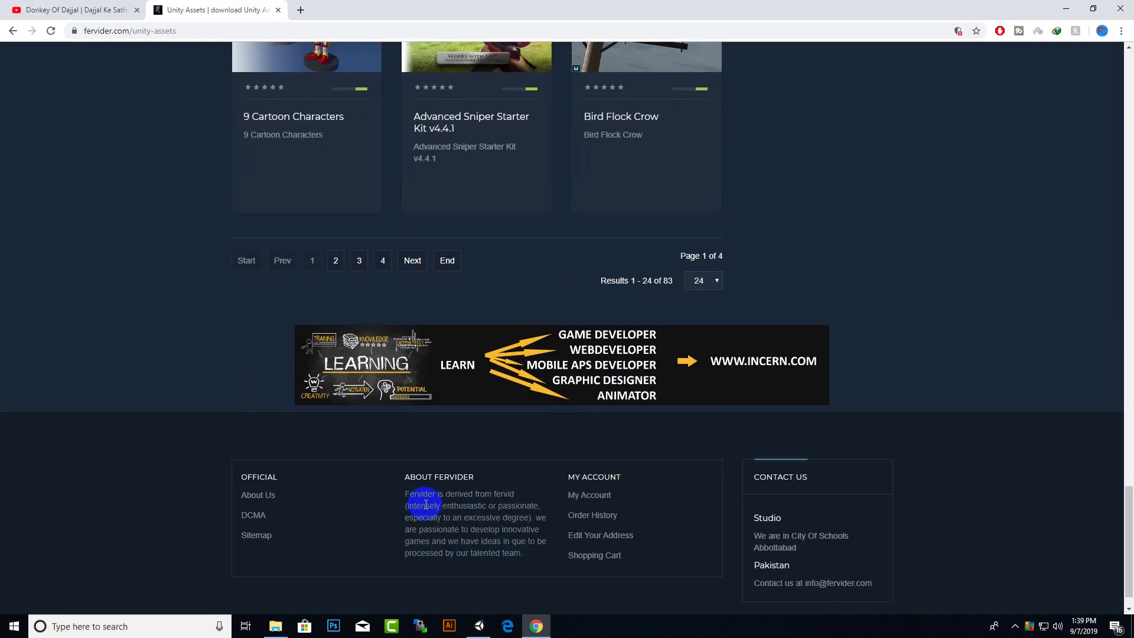
click(383, 263)
scroll(411, 310, down, 10)
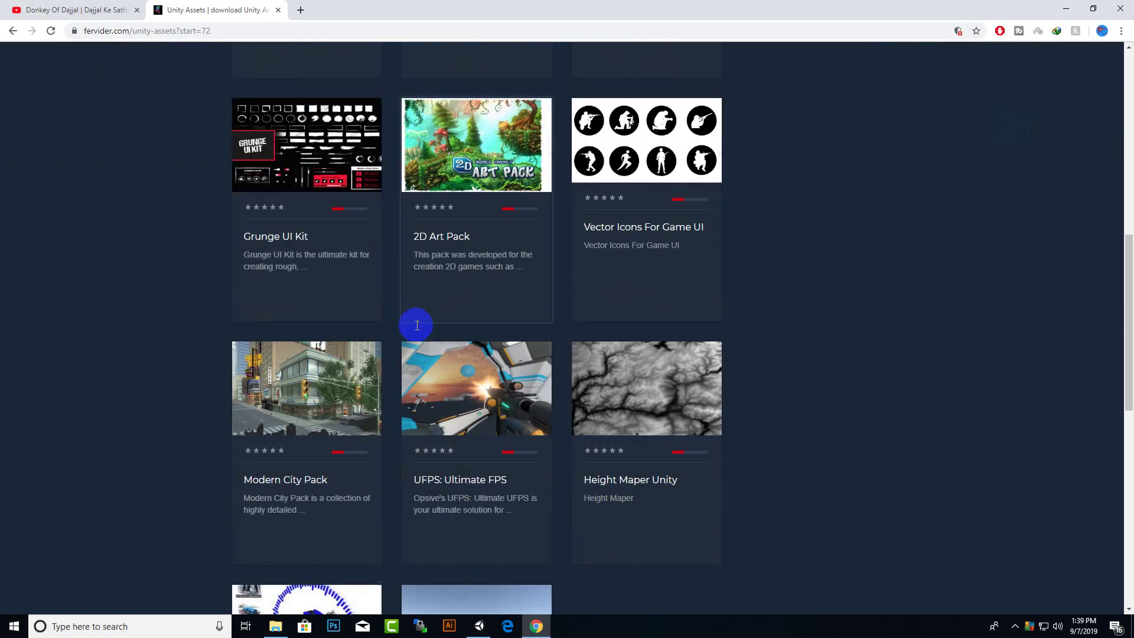
scroll(417, 328, down, 4)
click(472, 408)
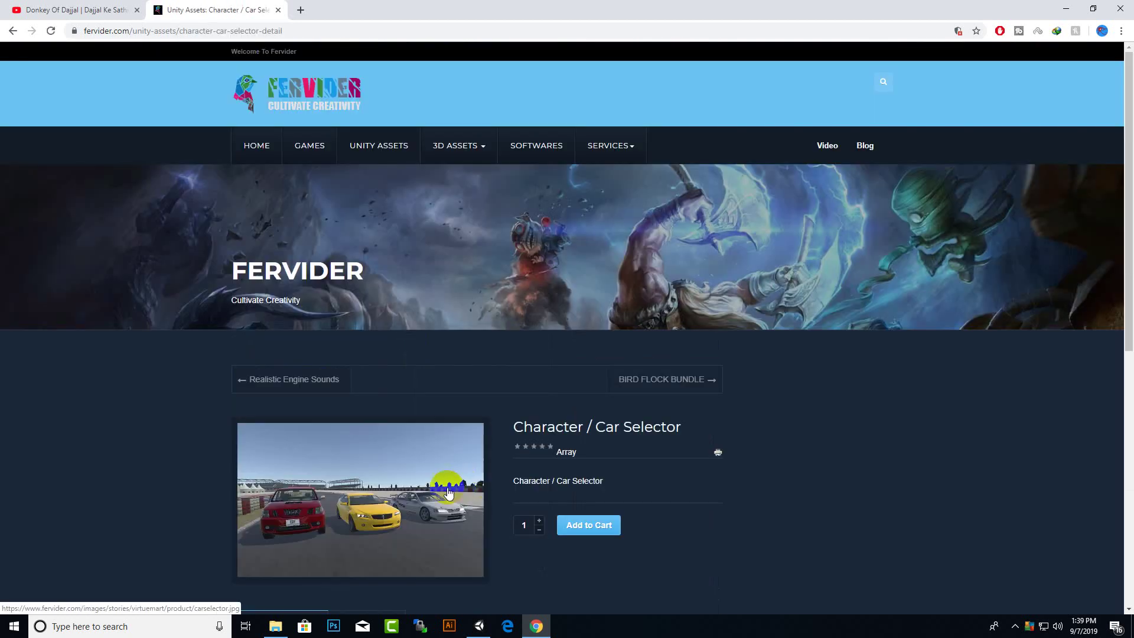
scroll(668, 154, down, 5)
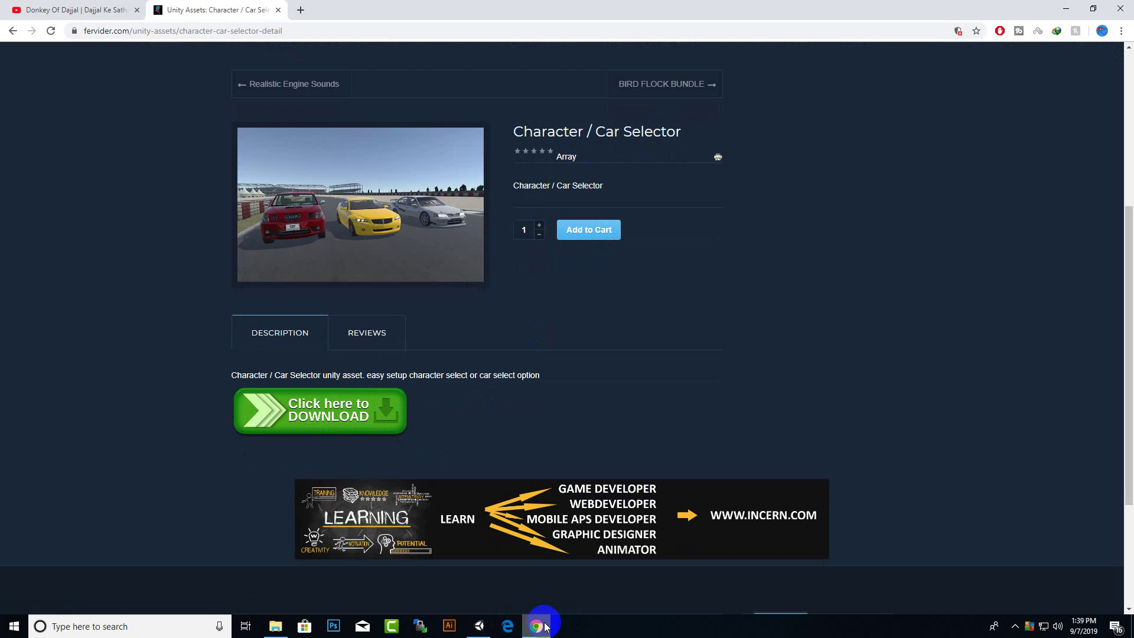
click(479, 627)
Step: Browse Character_Selector > Scripts, go back to Assets, and frame the menu canvas in the Scene view
click(85, 450)
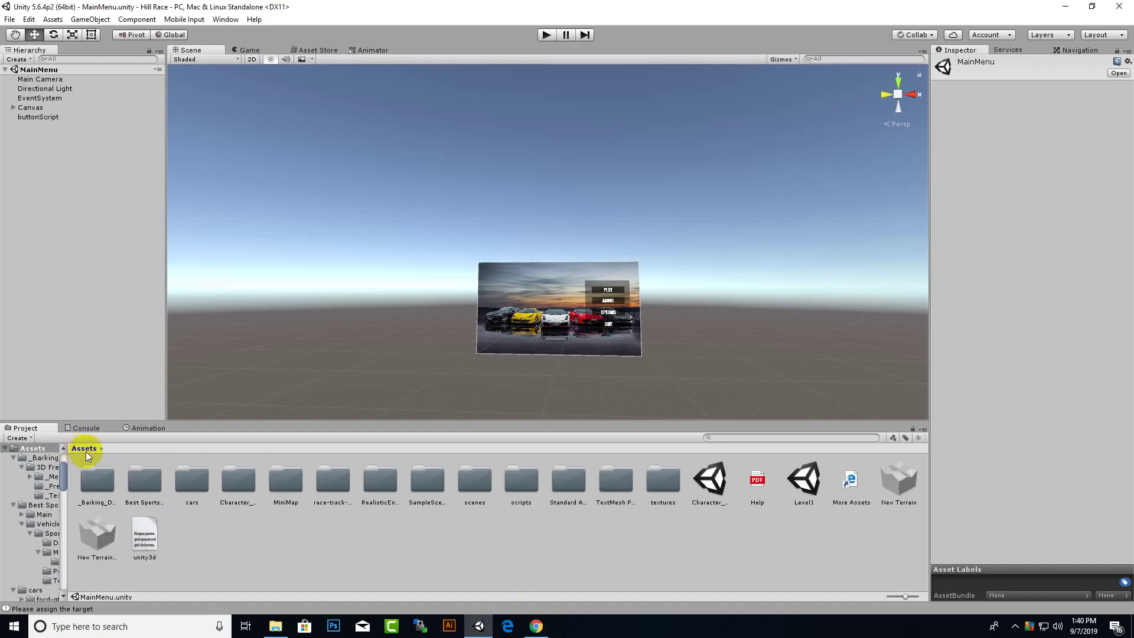
double_click(249, 476)
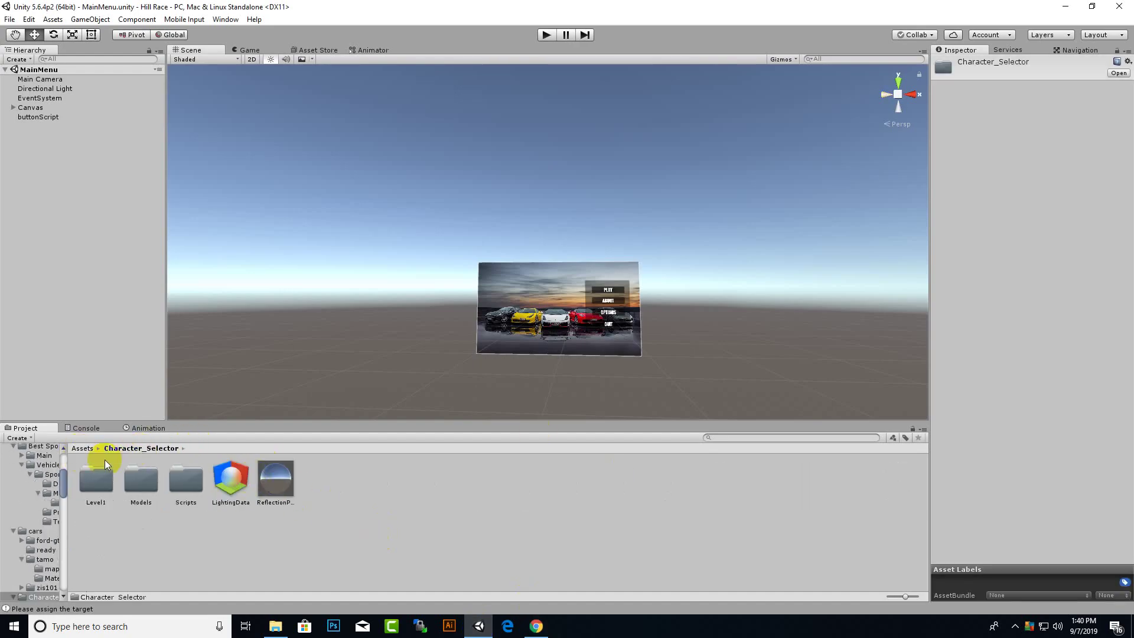
double_click(184, 479)
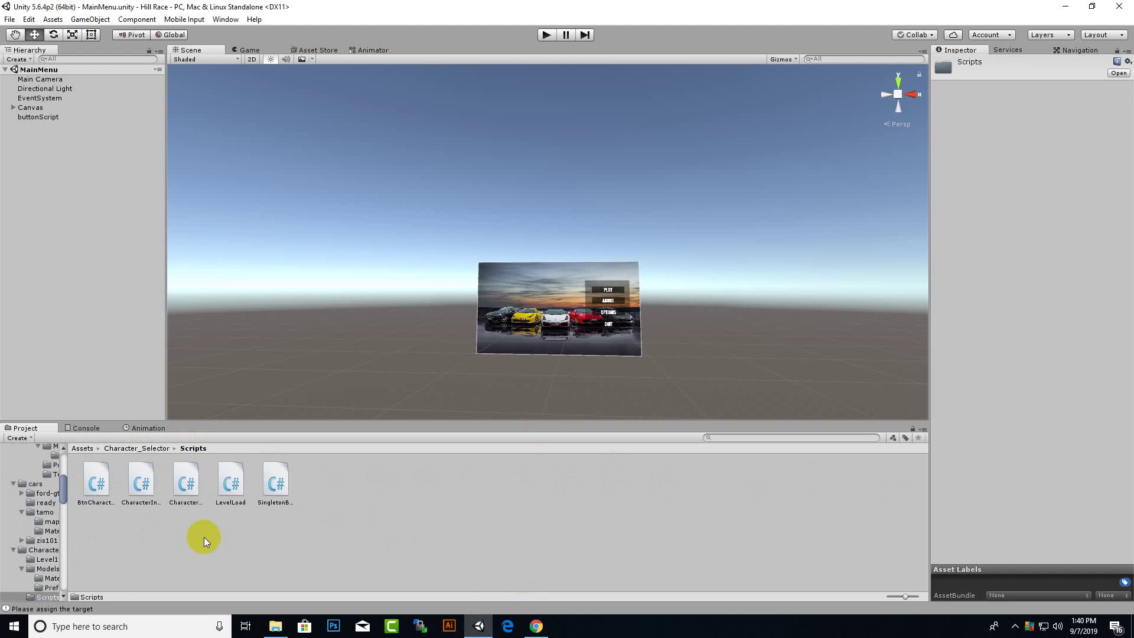
click(75, 451)
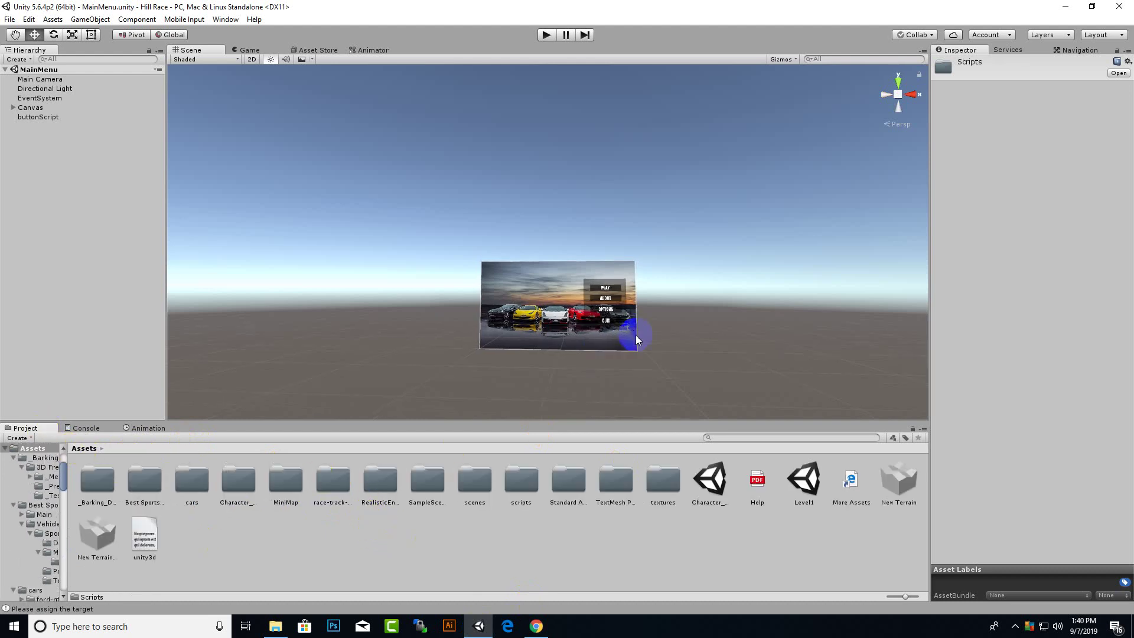
scroll(636, 335, up, 3)
middle_drag(567, 362, 562, 344)
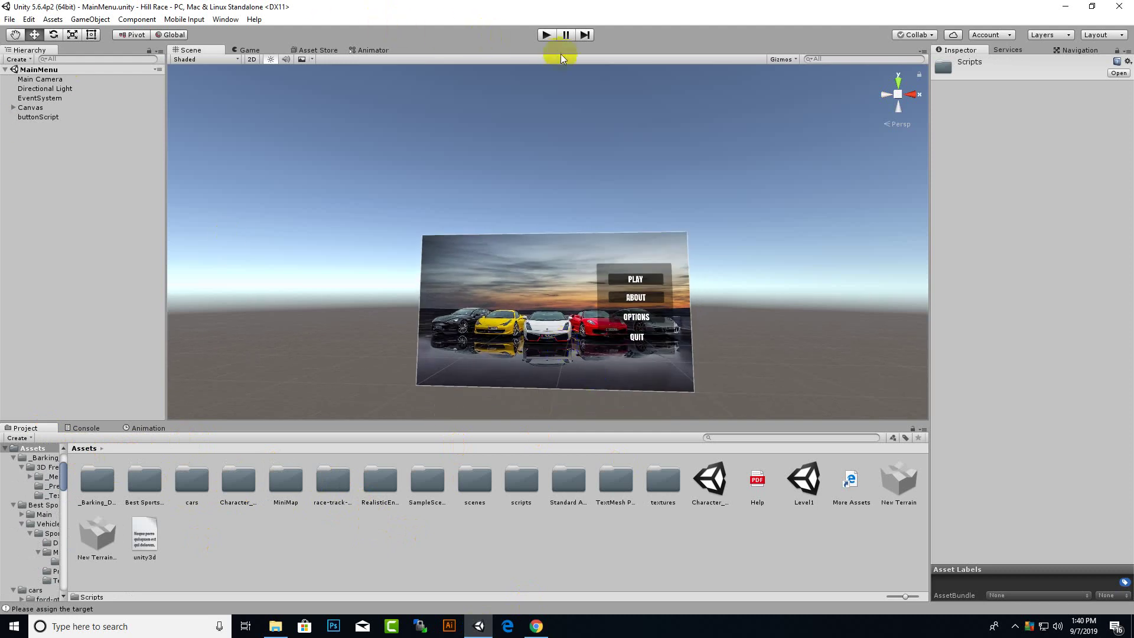
click(546, 35)
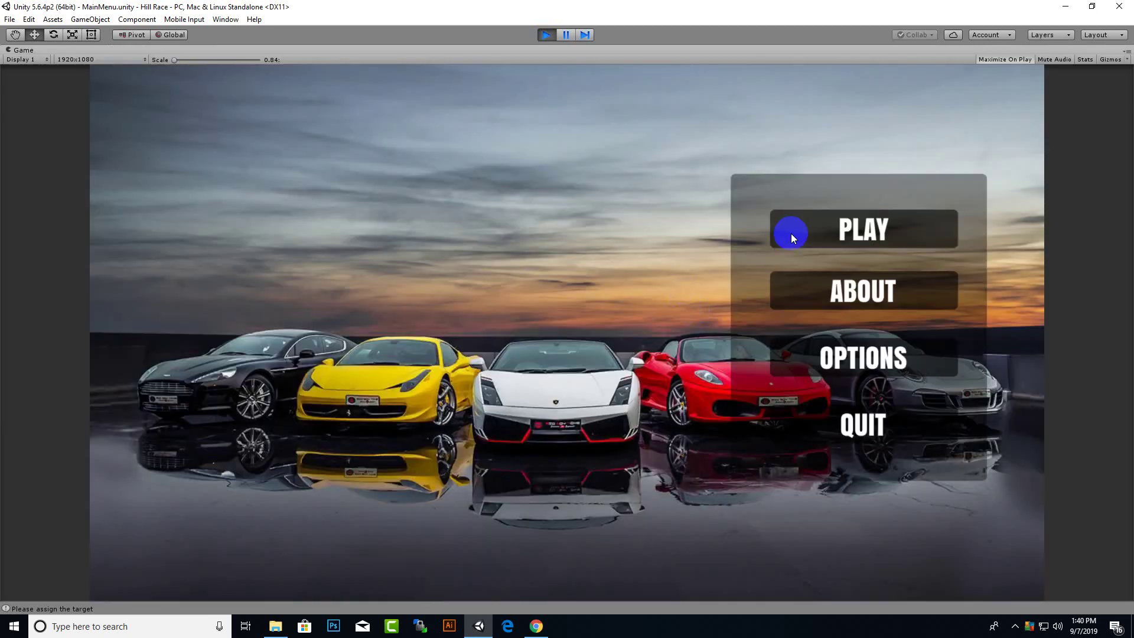
click(791, 236)
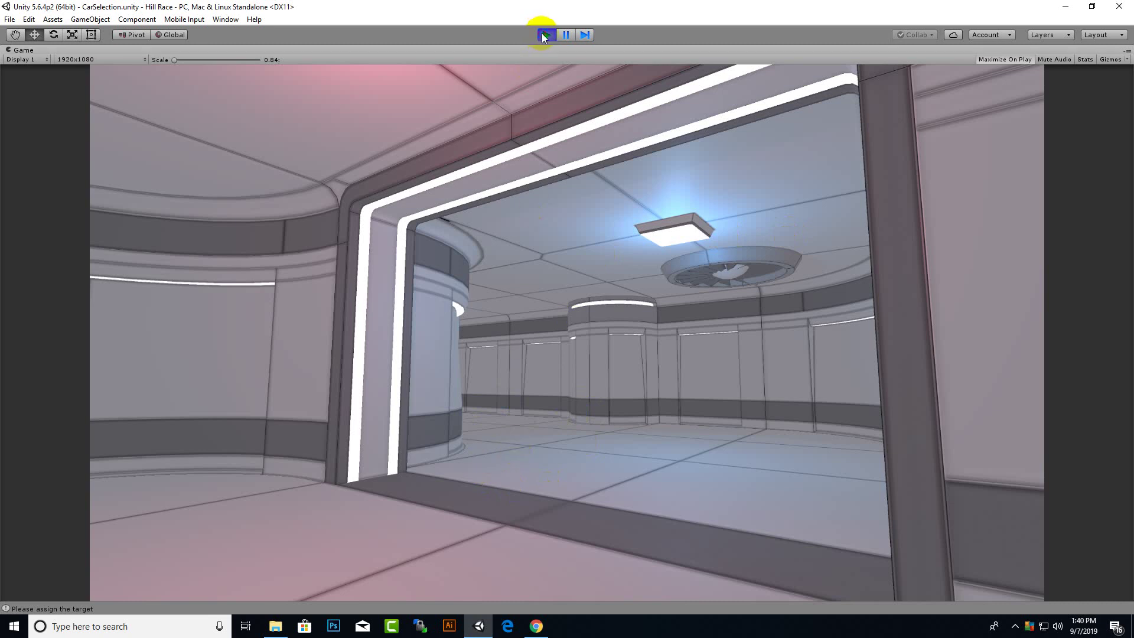
click(544, 36)
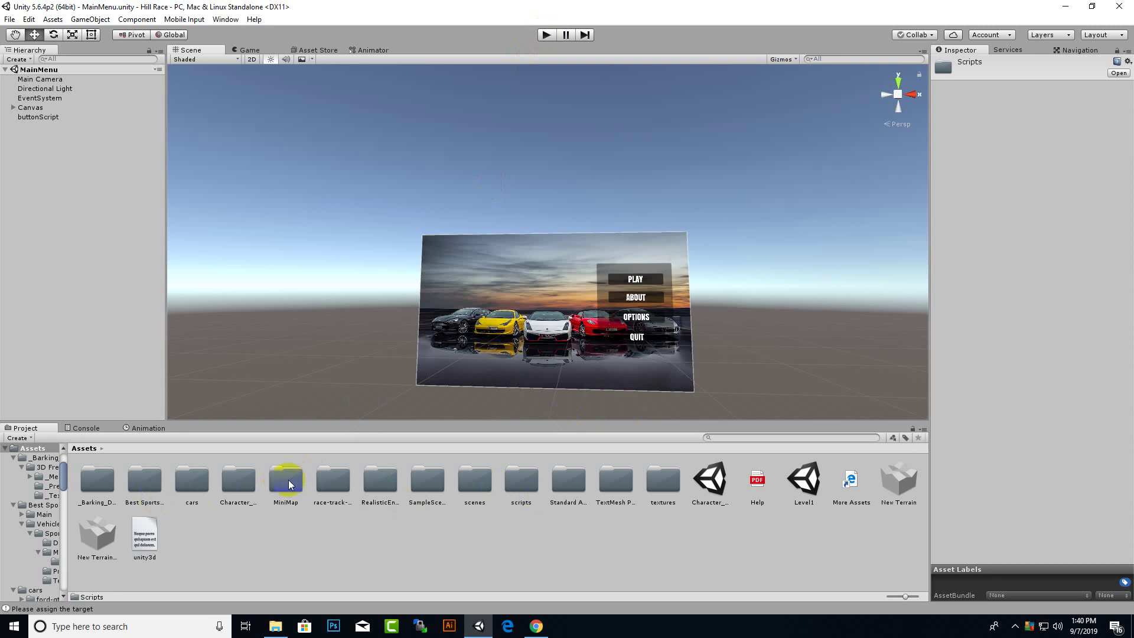
Step: Open the CarSelection scene from the scenes folder
double_click(476, 485)
click(179, 491)
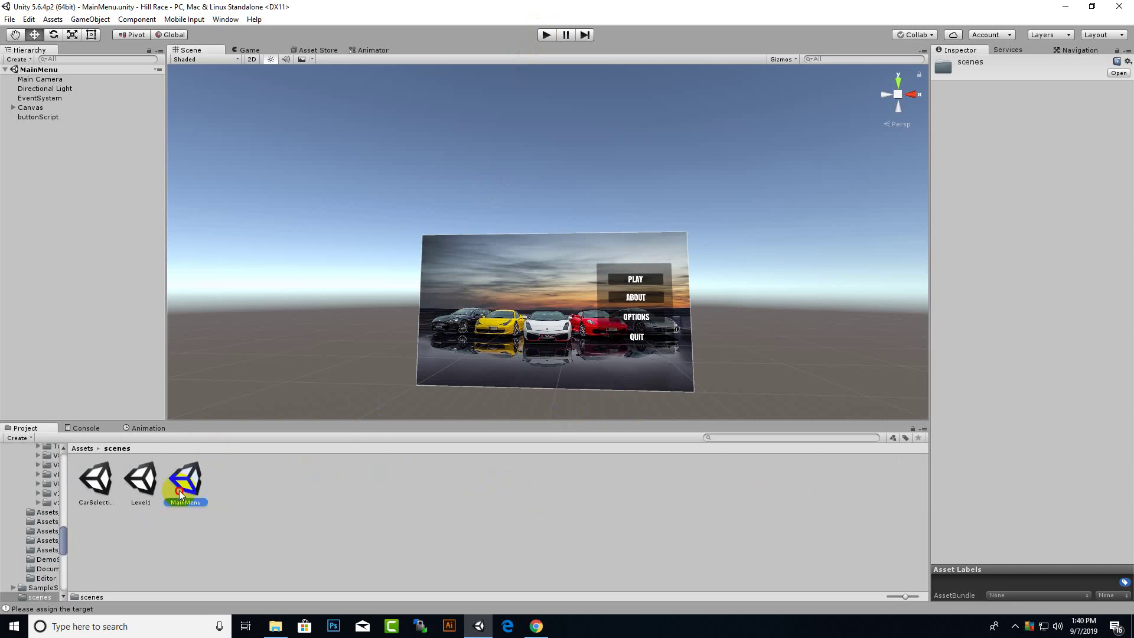
double_click(97, 488)
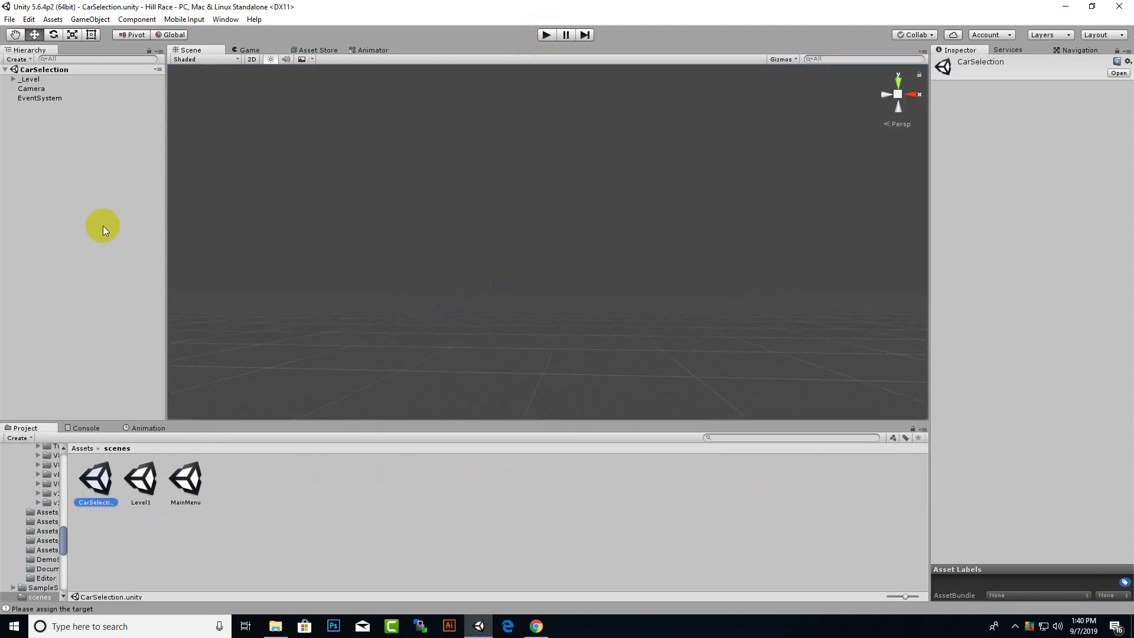
Step: Frame the Camera and orbit the Scene view to look into the lit room
click(41, 78)
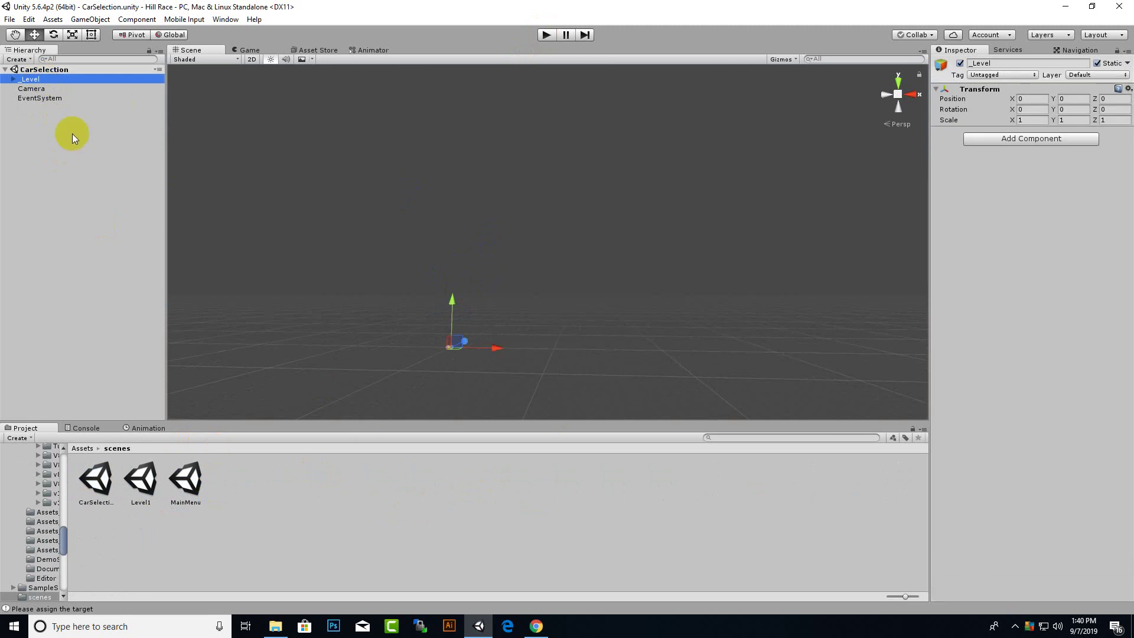
click(29, 88)
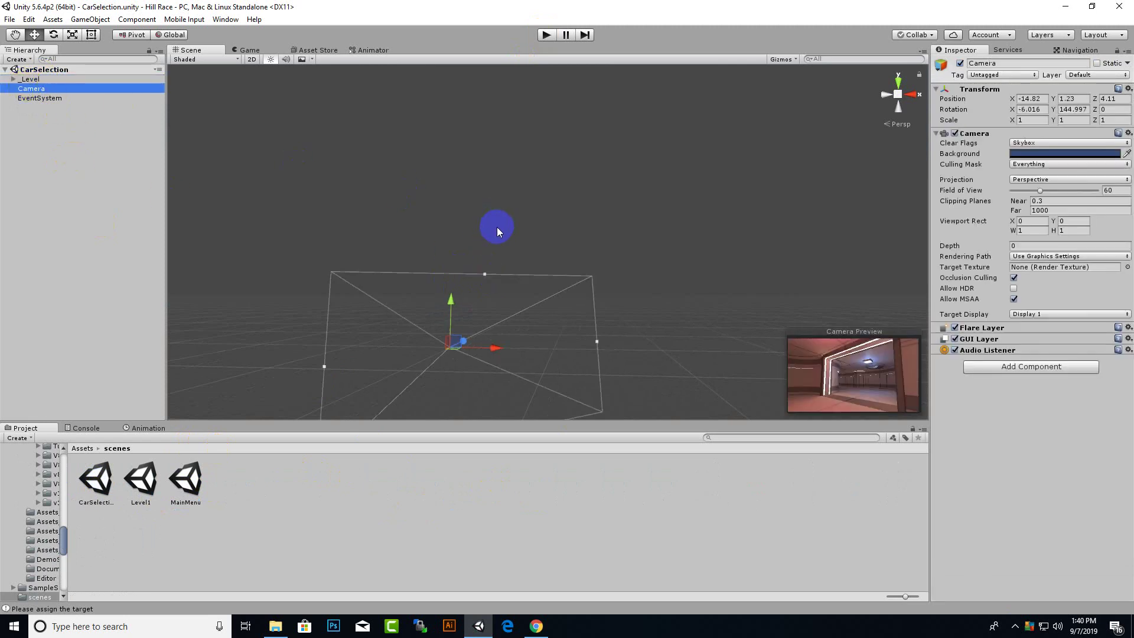
key(f)
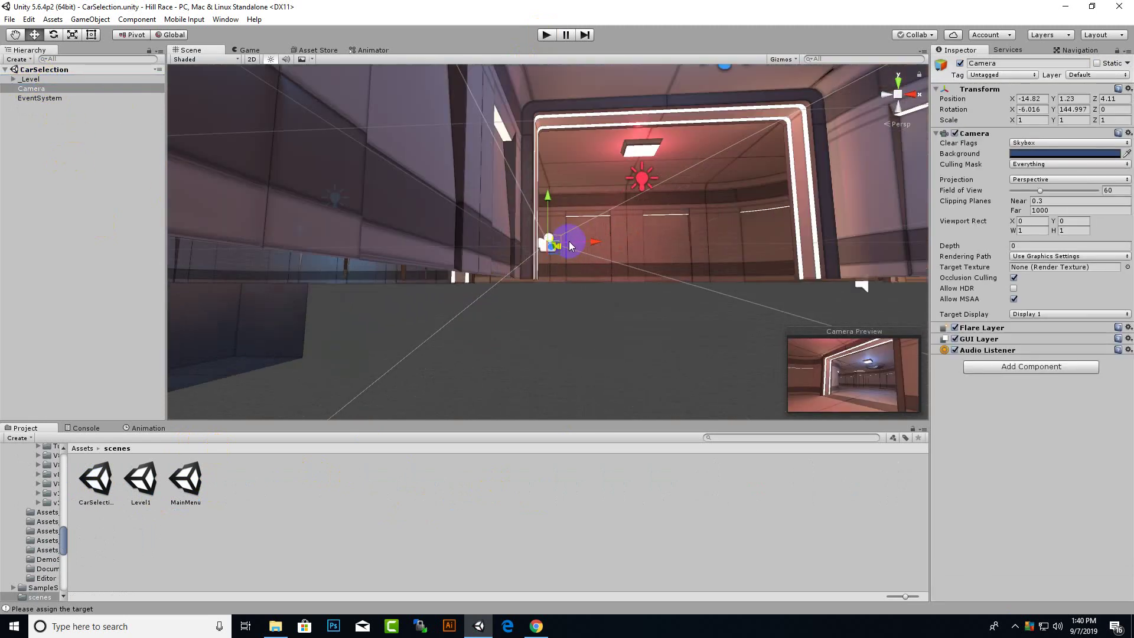
mouse_move(571, 247)
alt+mouse_down()
mouse_move(674, 375)
mouse_move(936, 322)
mouse_move(613, 322)
alt+mouse_up()
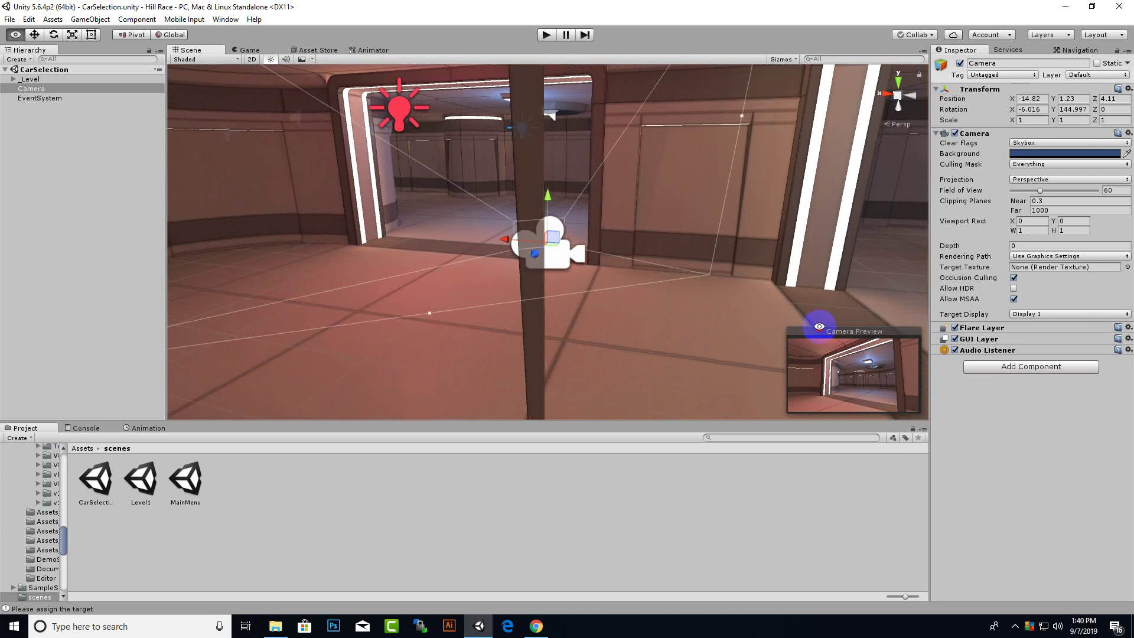
mouse_move(613, 321)
alt+mouse_down()
mouse_move(552, 208)
mouse_move(559, 154)
alt+mouse_up()
scroll(551, 215, up, 3)
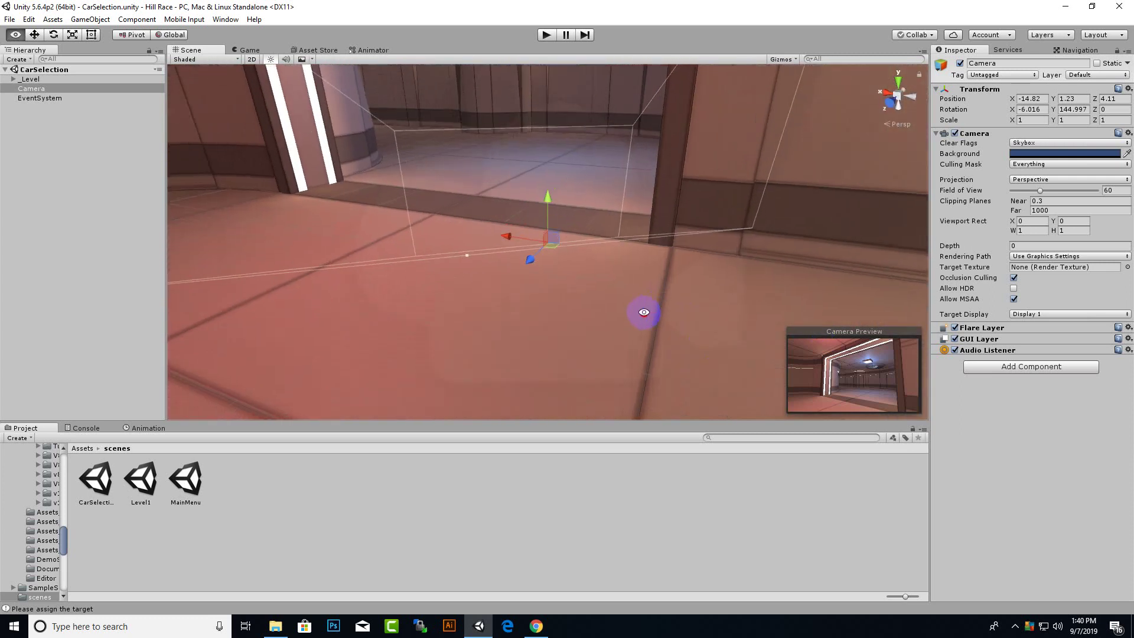
alt+drag(531, 321, 594, 179)
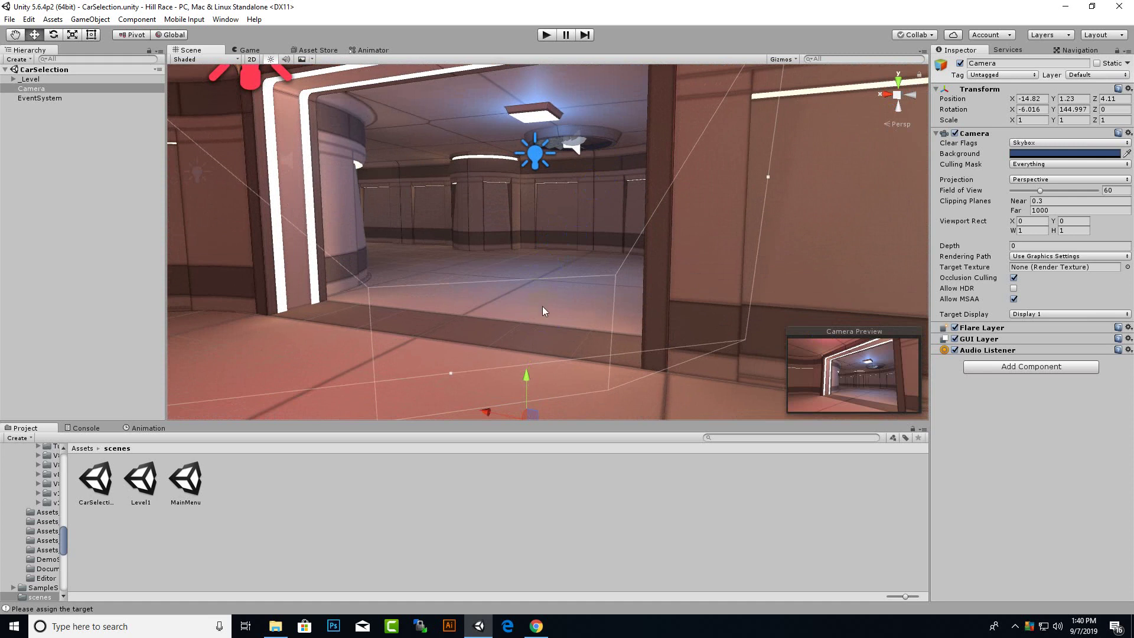
alt+drag(578, 269, 550, 320)
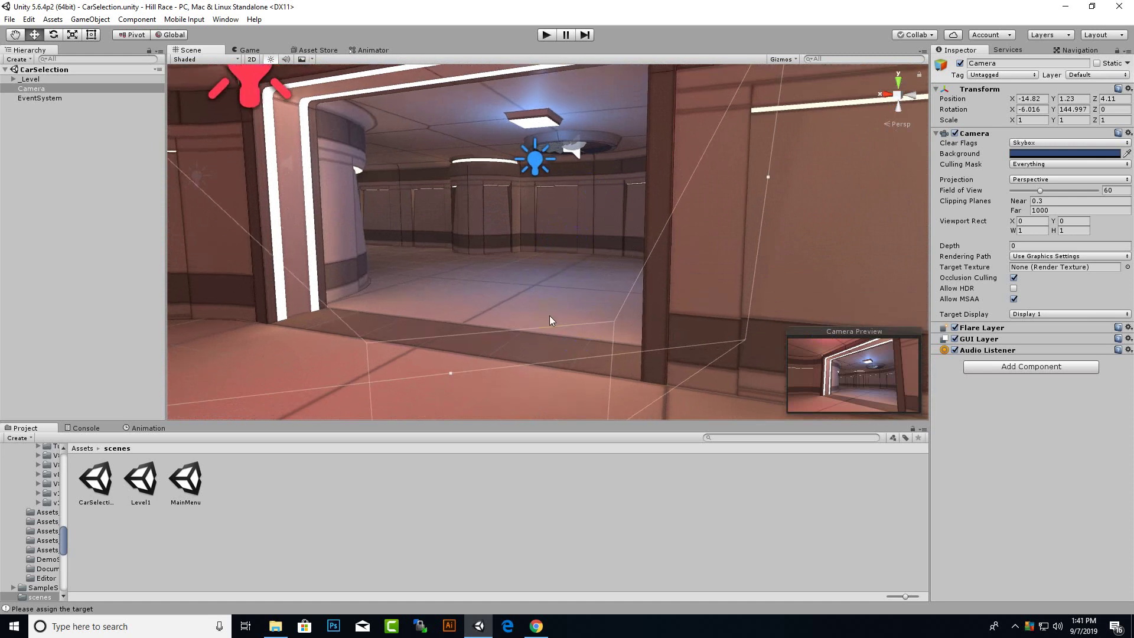
Step: Add a 3D Cube and place it on the floor in the doorway
click(75, 180)
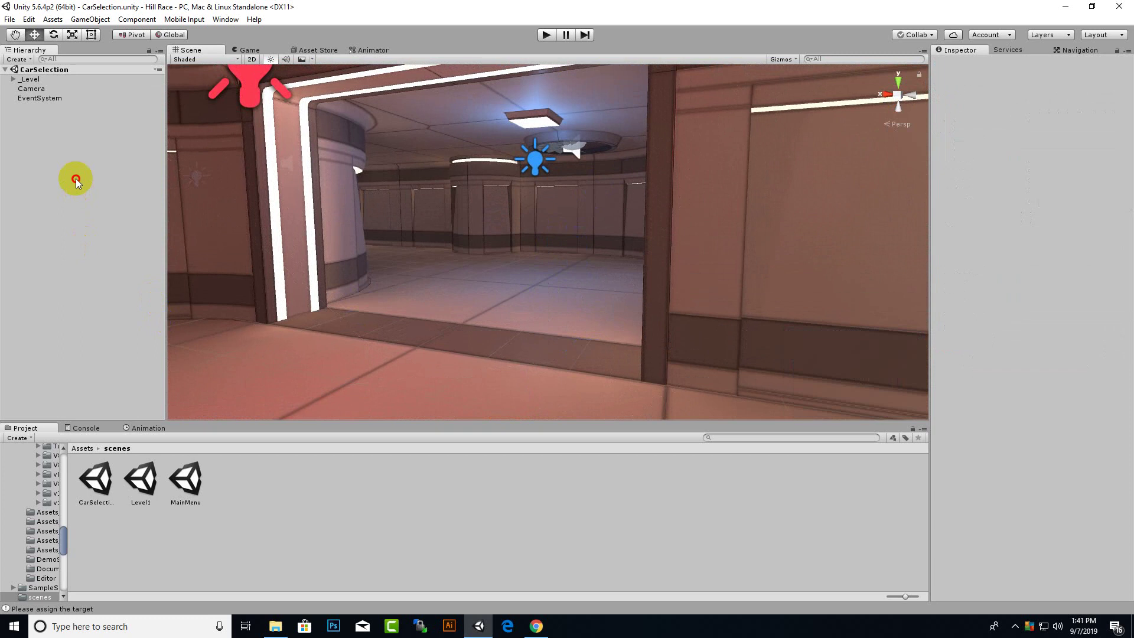
right_click(72, 142)
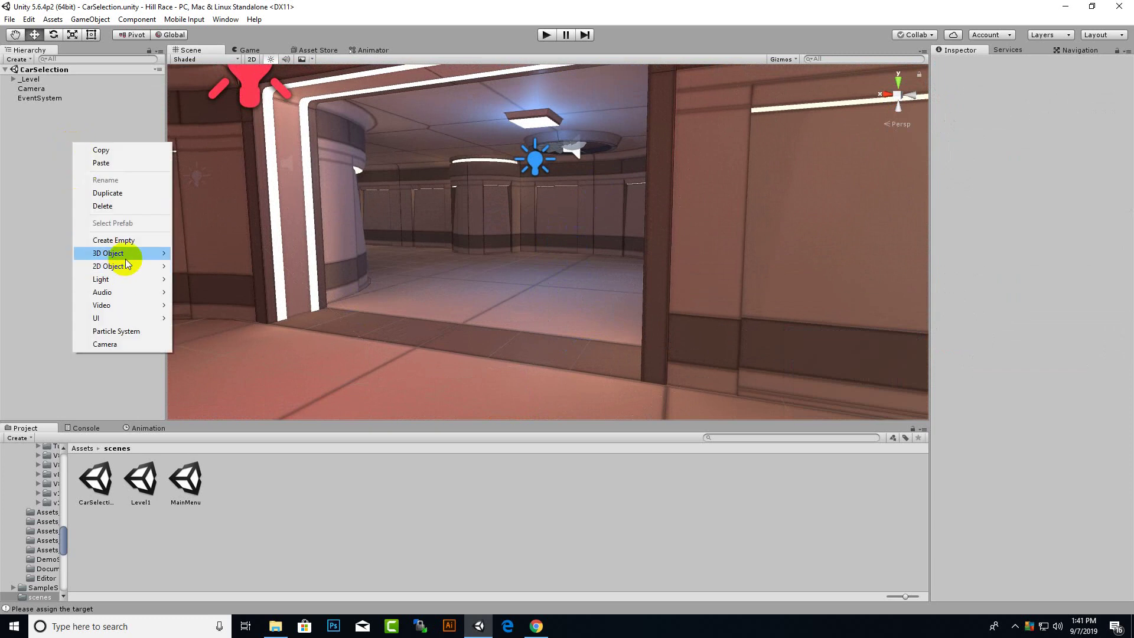
mouse_move(119, 252)
click(230, 262)
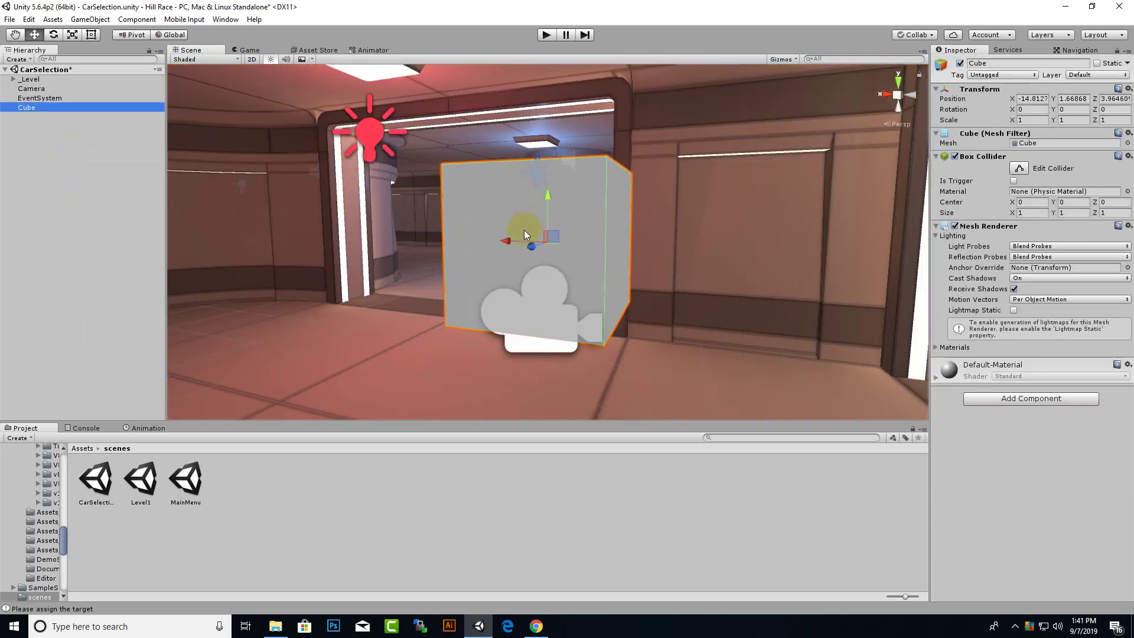
scroll(526, 248, up, 3)
mouse_move(530, 243)
mouse_down()
mouse_move(618, 206)
mouse_move(526, 230)
mouse_up()
middle_drag(526, 229, 516, 349)
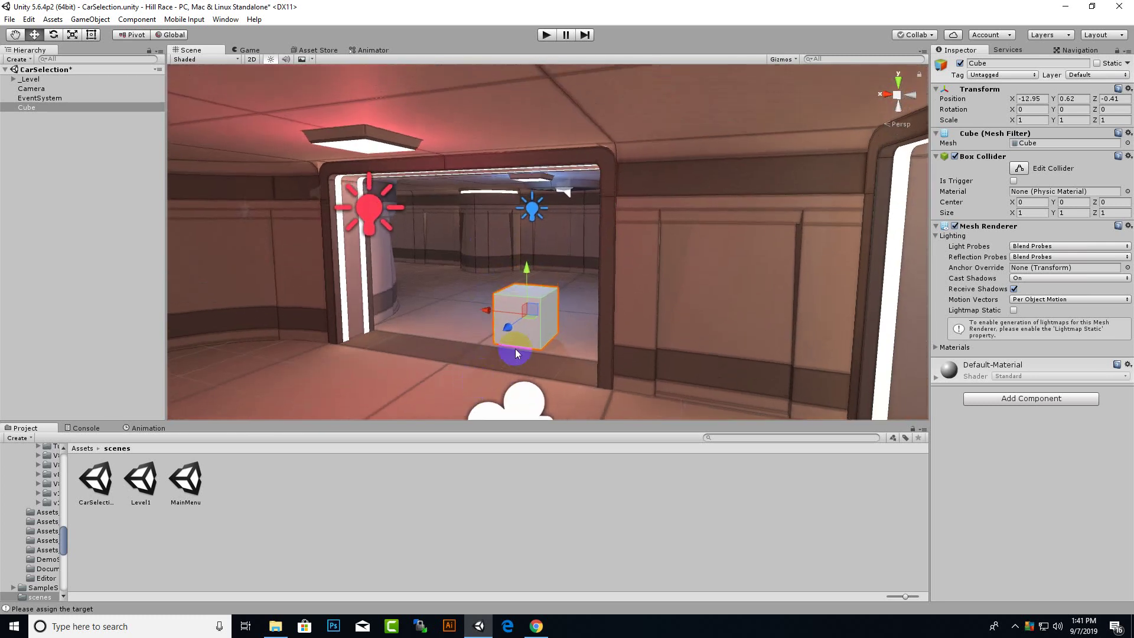
drag(578, 286, 519, 300)
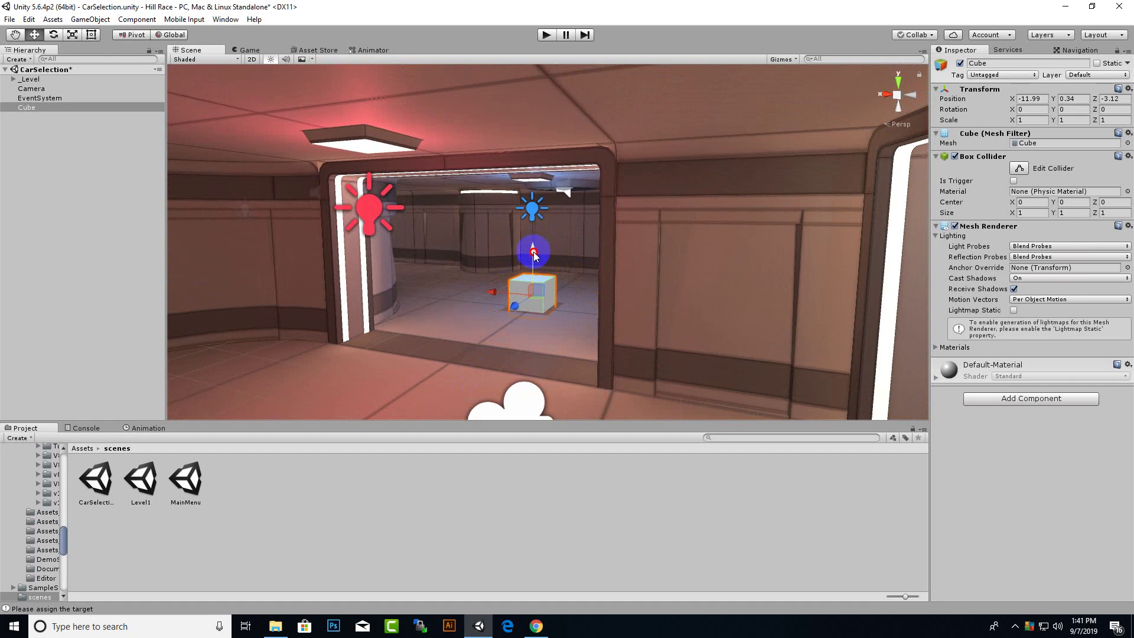
drag(518, 299, 533, 276)
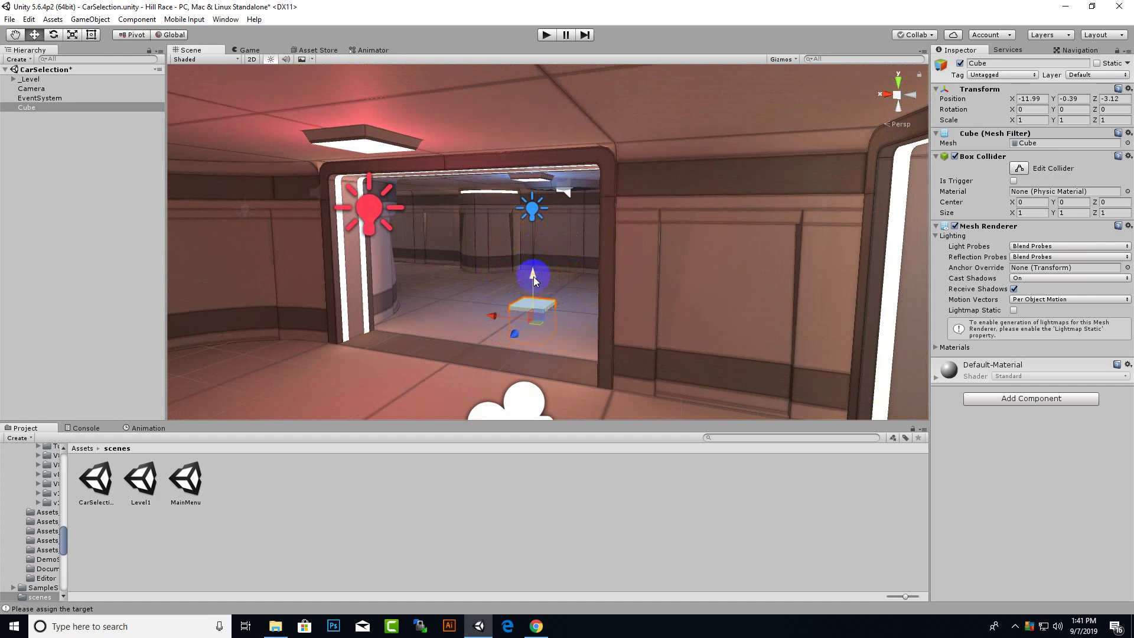
Step: Create an empty child of the Cube, move it to the root, and delete the Cube
right_click(40, 107)
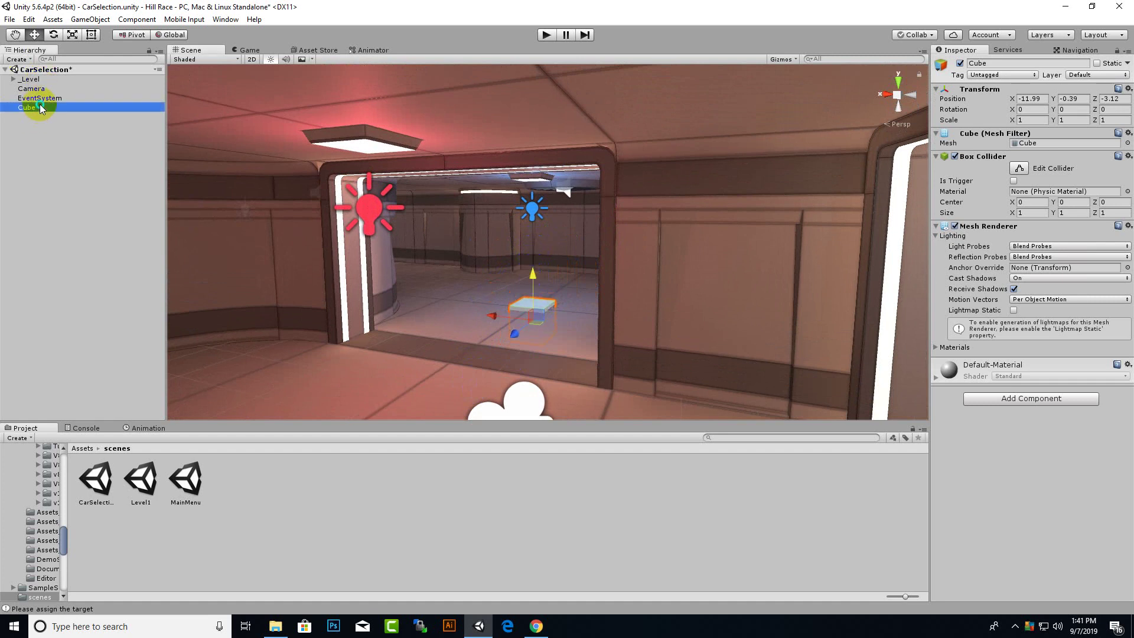
click(84, 202)
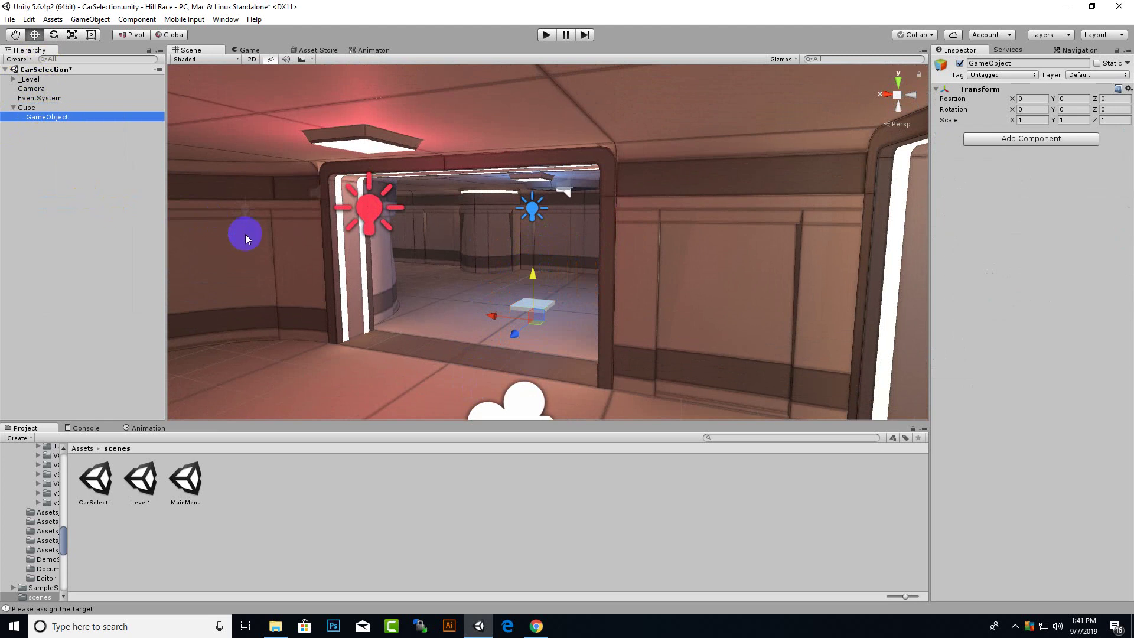
drag(37, 117, 33, 111)
click(33, 116)
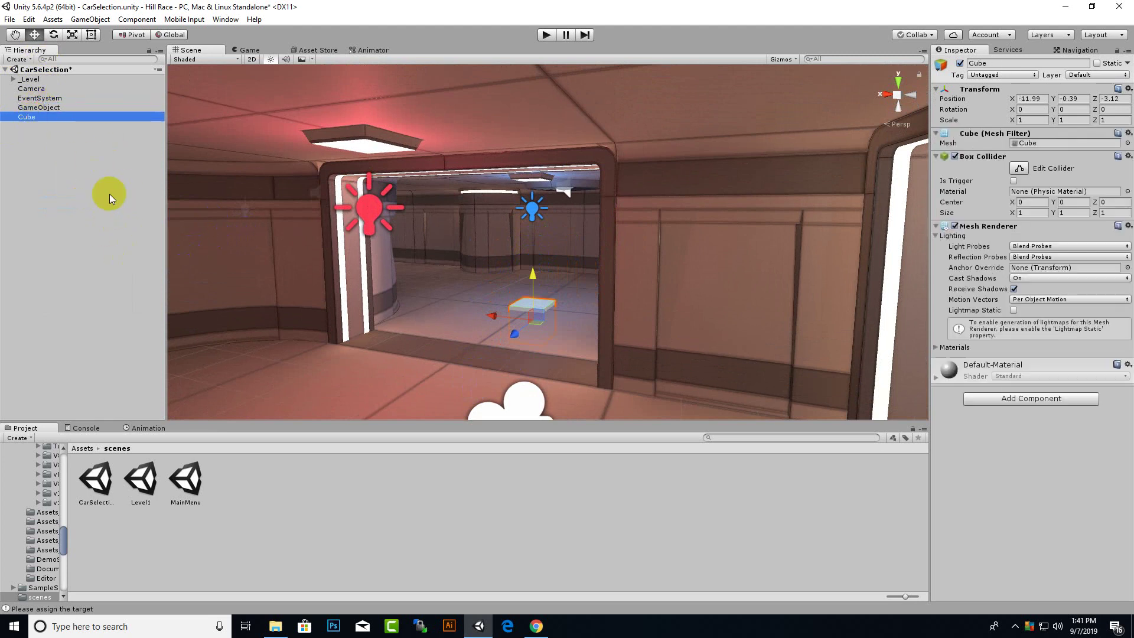
key(Delete)
Step: Rename the empty object to SpawnPoint
right_click(48, 108)
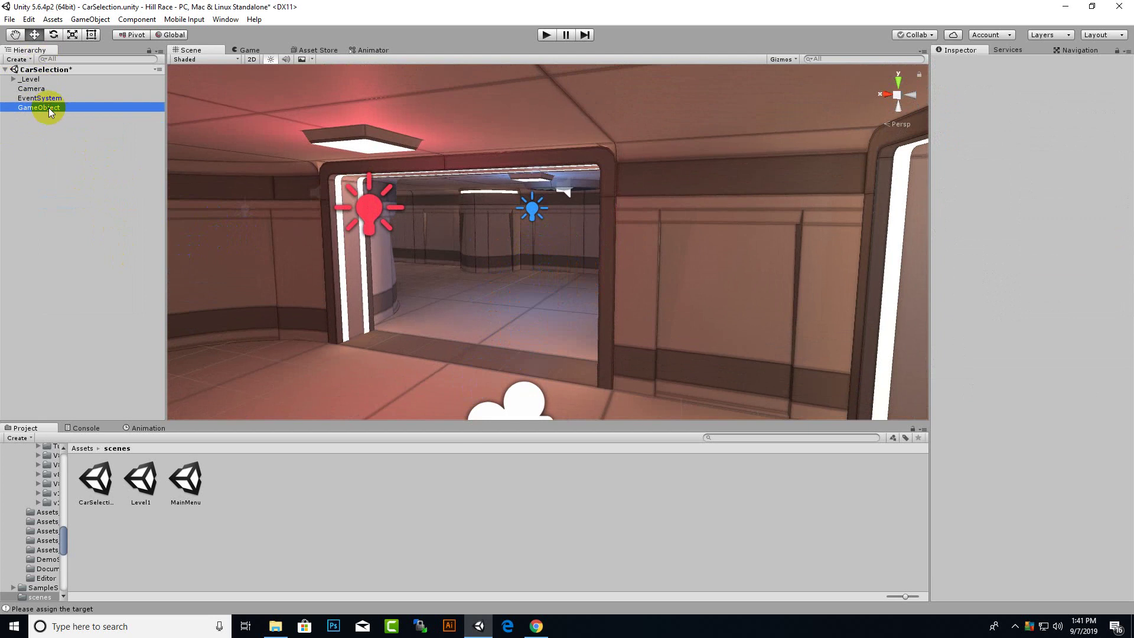
click(86, 146)
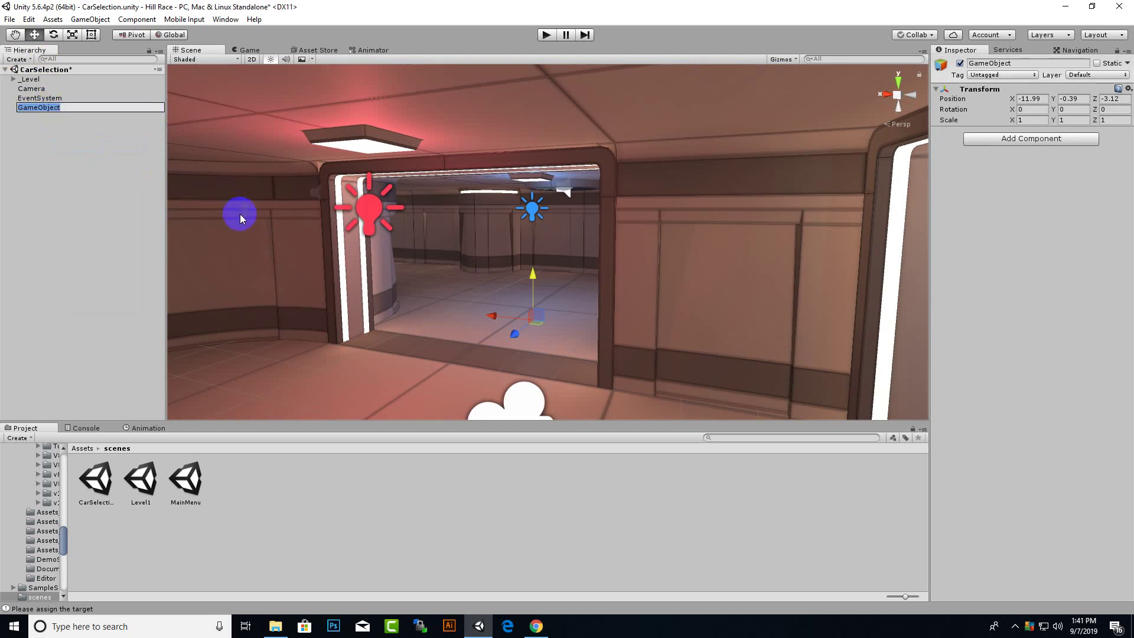
text(S)
text(pawn)
text(Point)
key(Return)
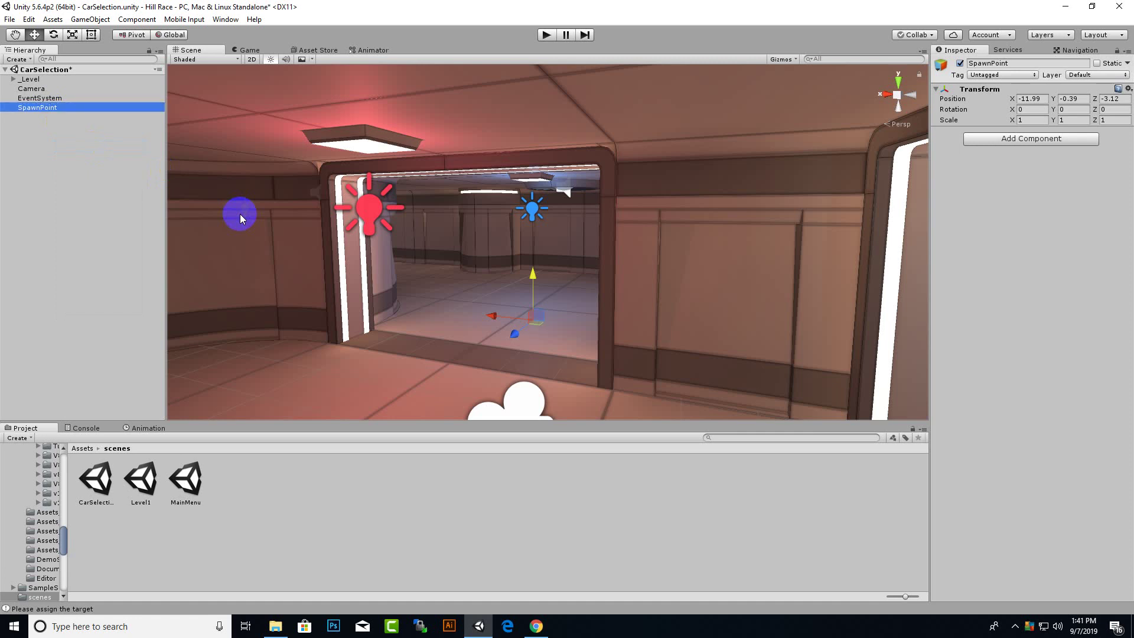
Step: Move SpawnPoint to about X -11.26, Z -4.82 and save the scene
mouse_move(518, 342)
mouse_down()
mouse_move(532, 317)
mouse_move(496, 306)
mouse_up()
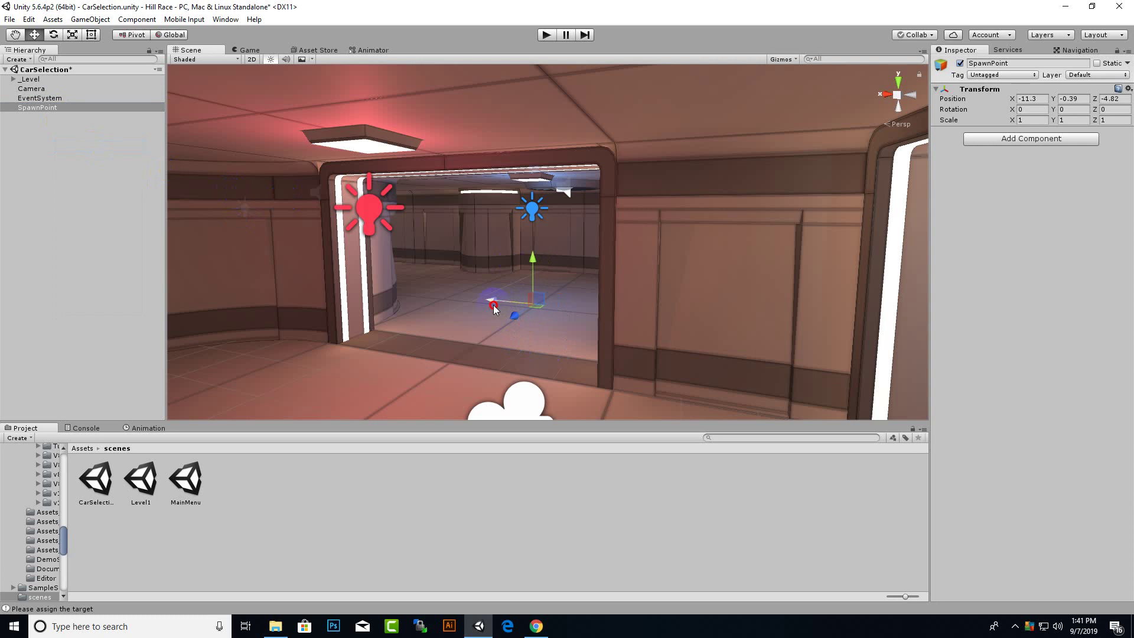
mouse_move(496, 306)
right_down()
mouse_move(562, 324)
mouse_move(441, 301)
right_up()
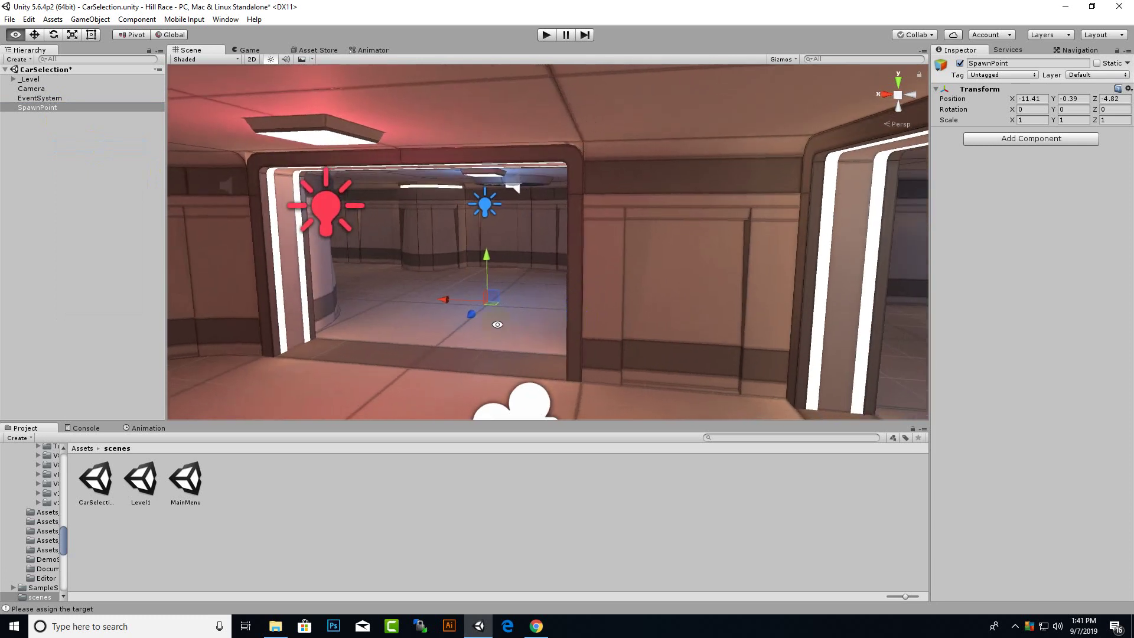
drag(441, 302, 499, 320)
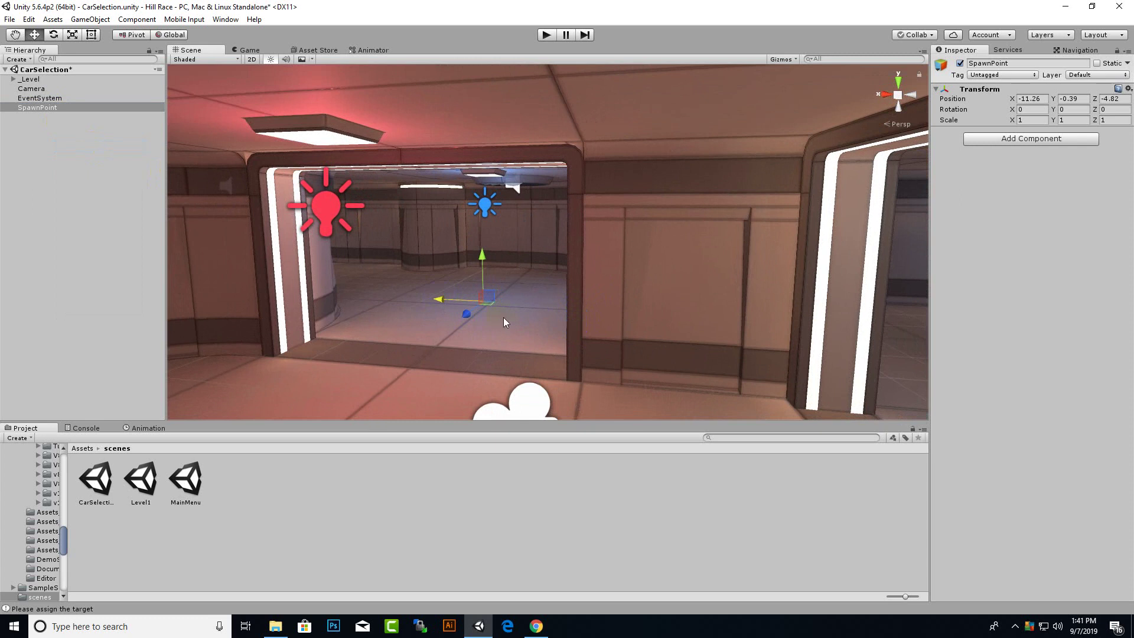
key(ctrl+s)
Step: Open the Assets > cars > ready folder of car prefabs
click(82, 448)
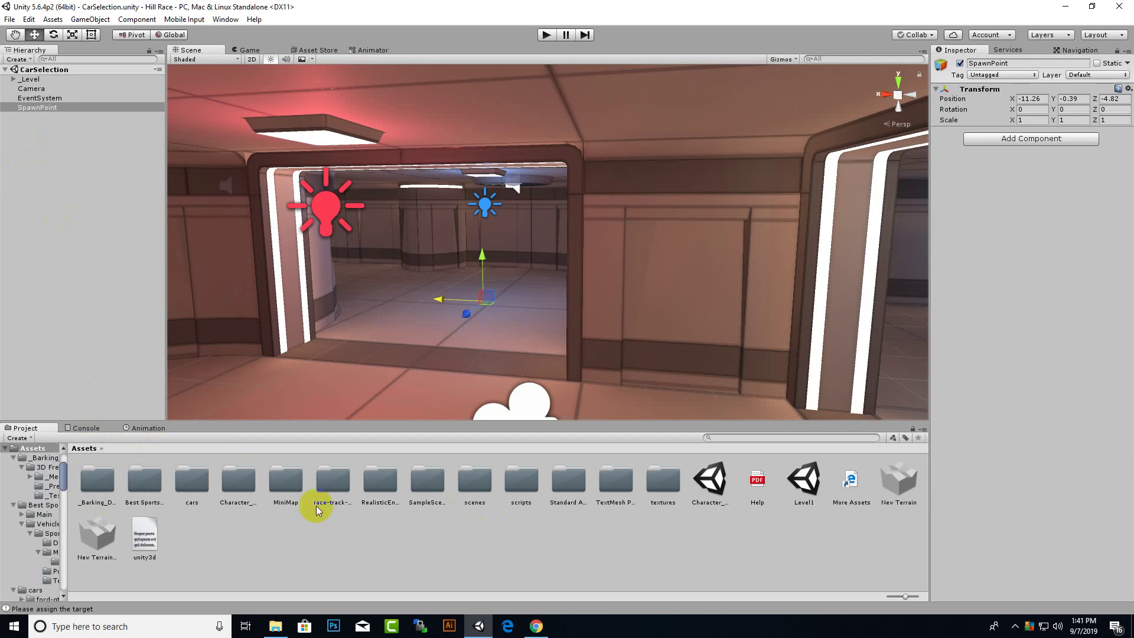
click(199, 478)
double_click(198, 477)
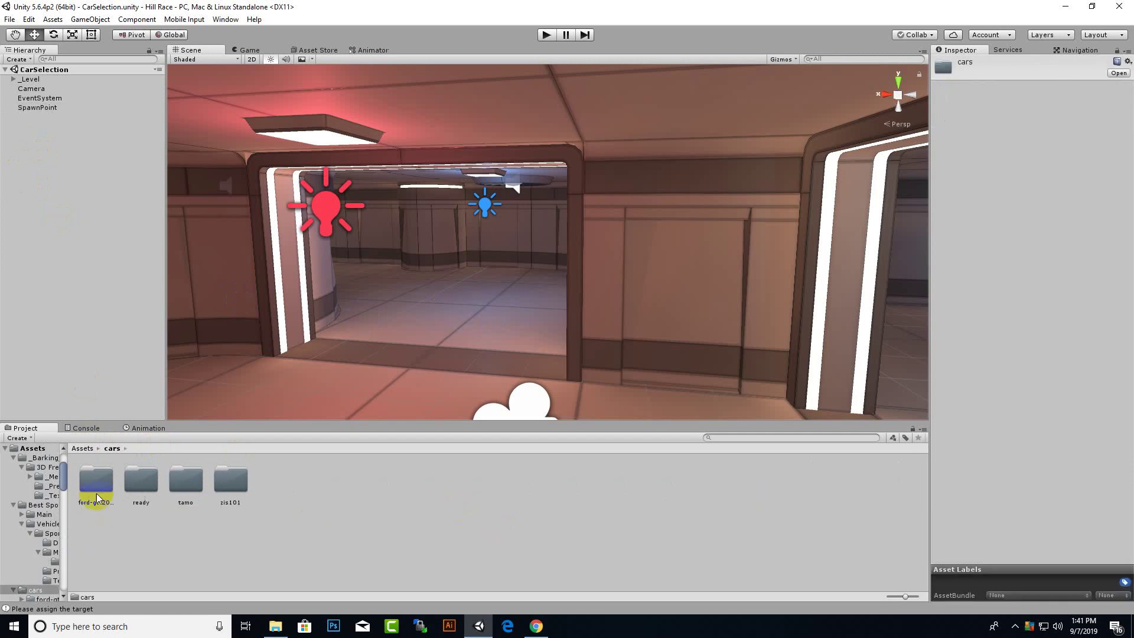
double_click(143, 483)
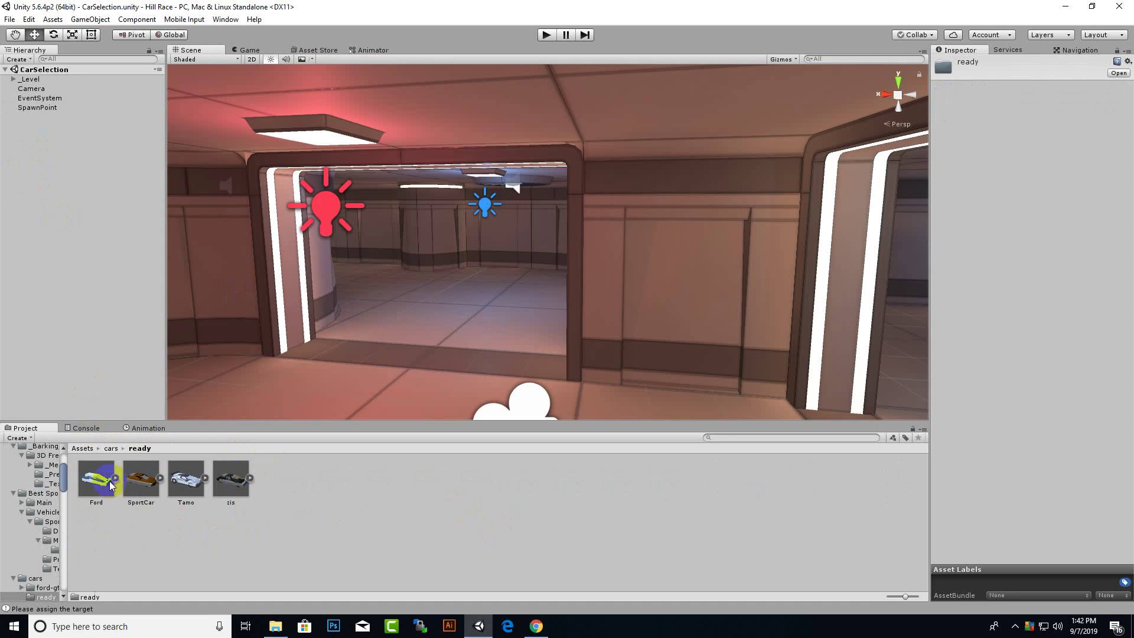
Step: Check the Ford prefab's Character Info type and description
click(137, 468)
click(89, 486)
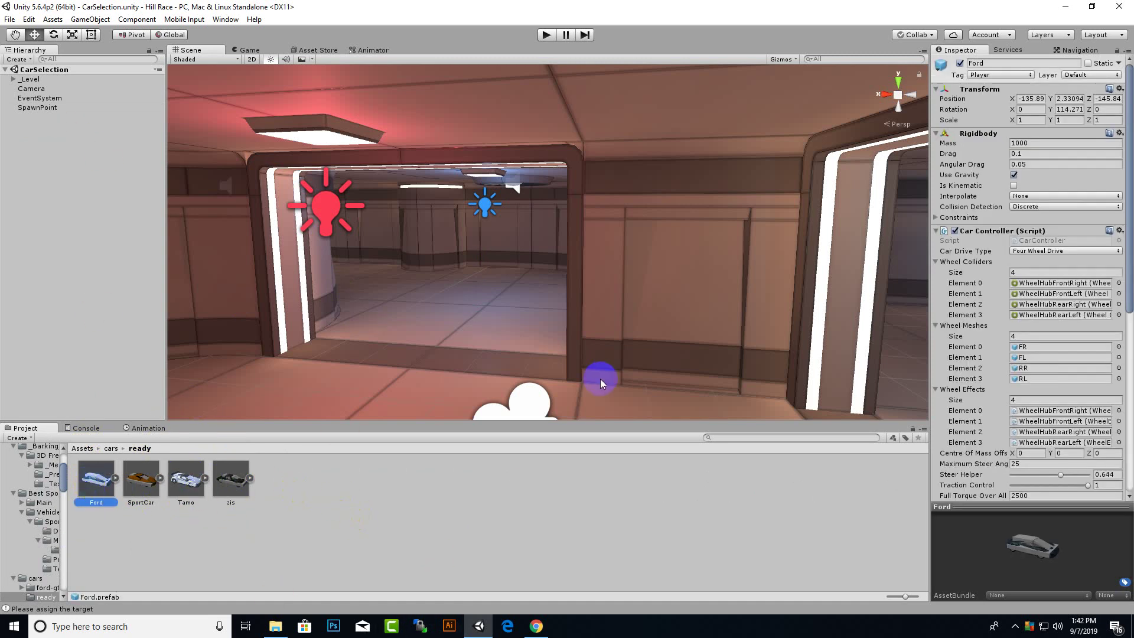
scroll(1044, 265, down, 5)
scroll(1044, 267, down, 3)
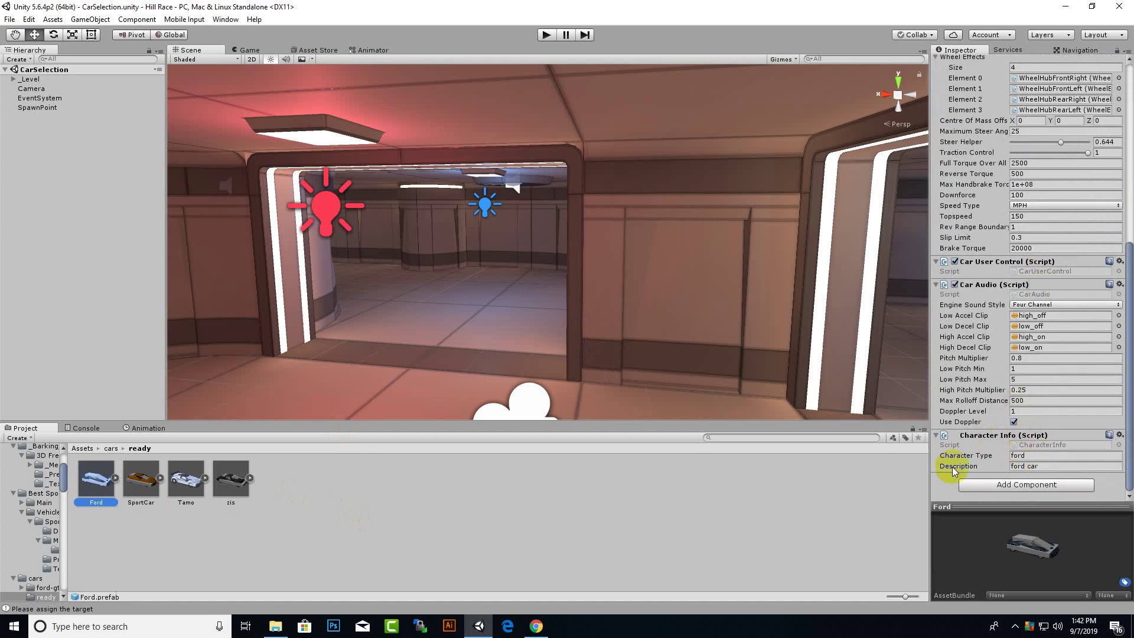
click(995, 456)
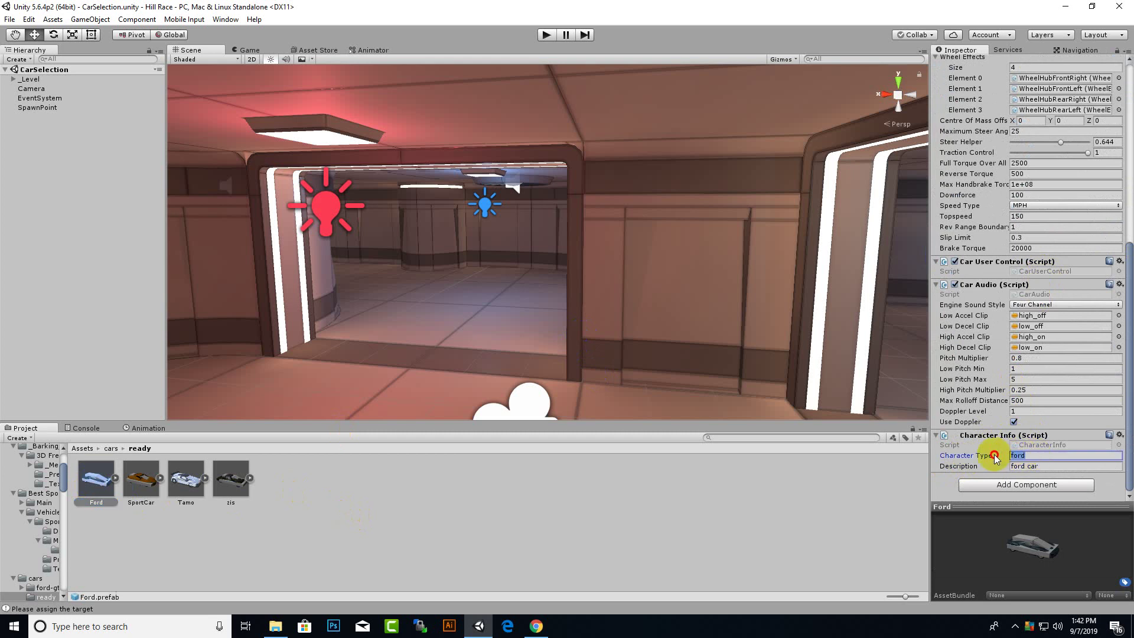
key(Tab)
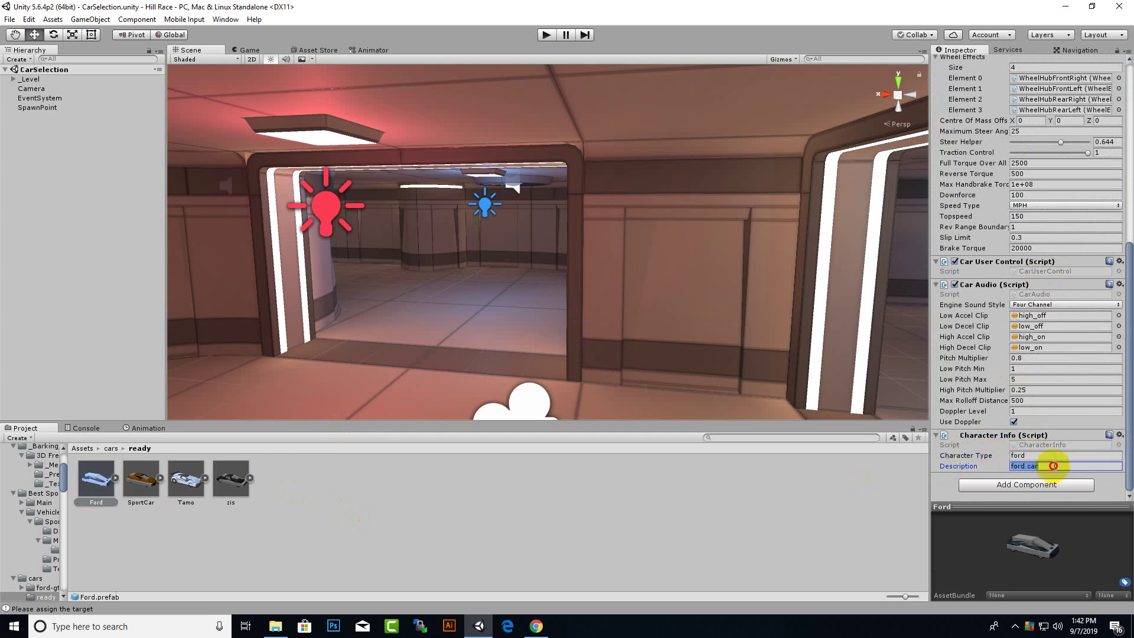
click(1051, 466)
Step: Review the Character Info of the SportCar, Tamo and zis prefabs
click(151, 480)
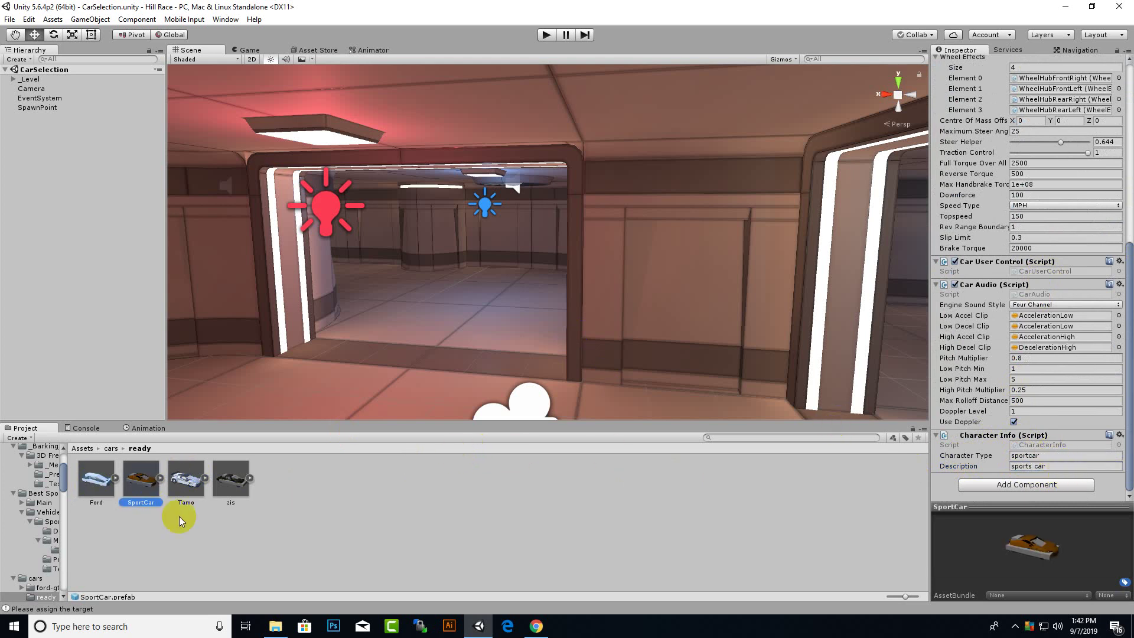
click(176, 487)
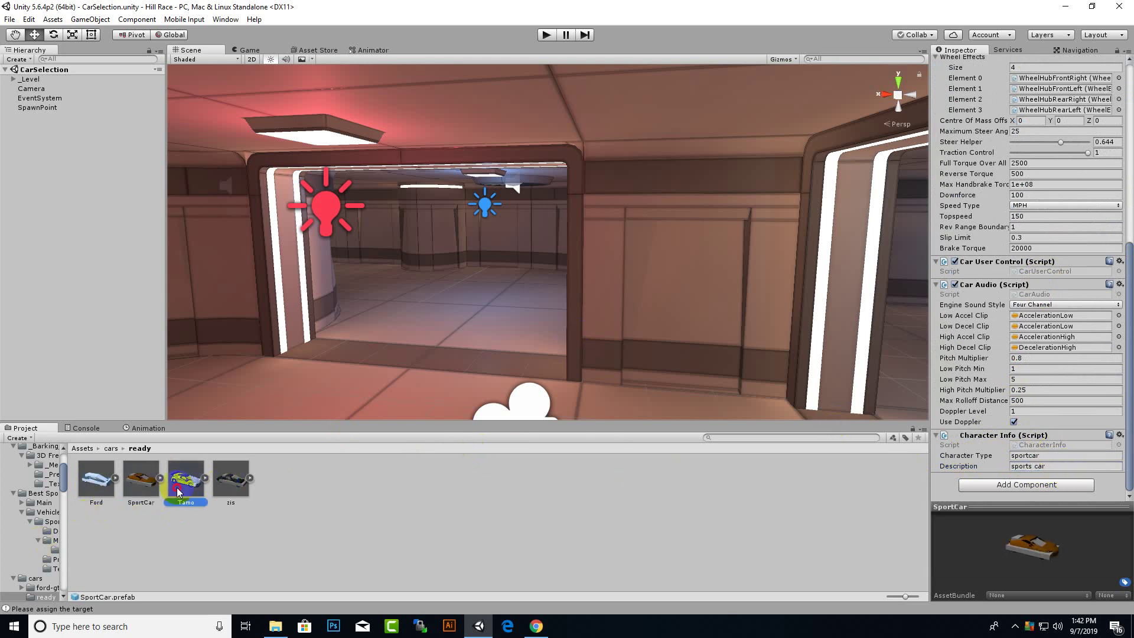
click(232, 495)
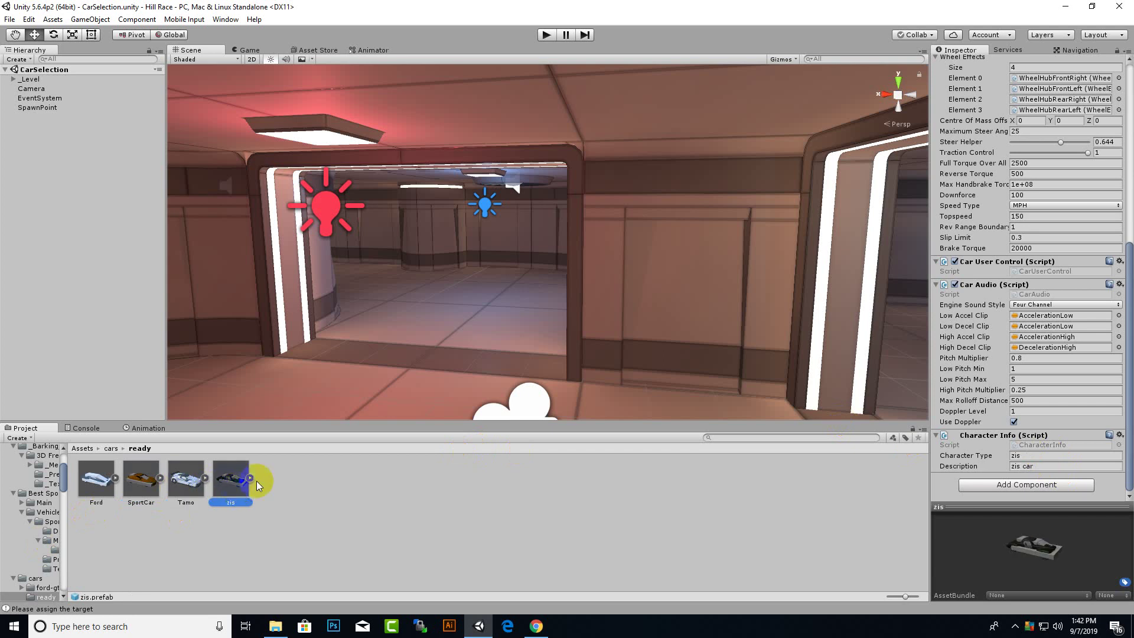
right_drag(533, 330, 496, 293)
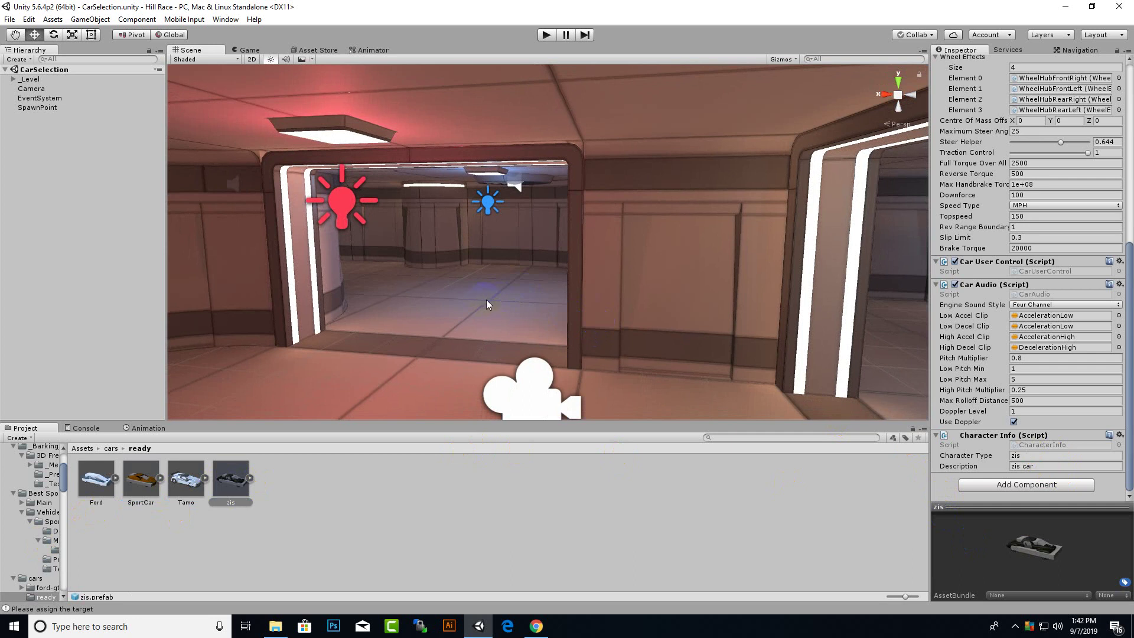
Step: Create an empty object named Carselectmanager
click(312, 555)
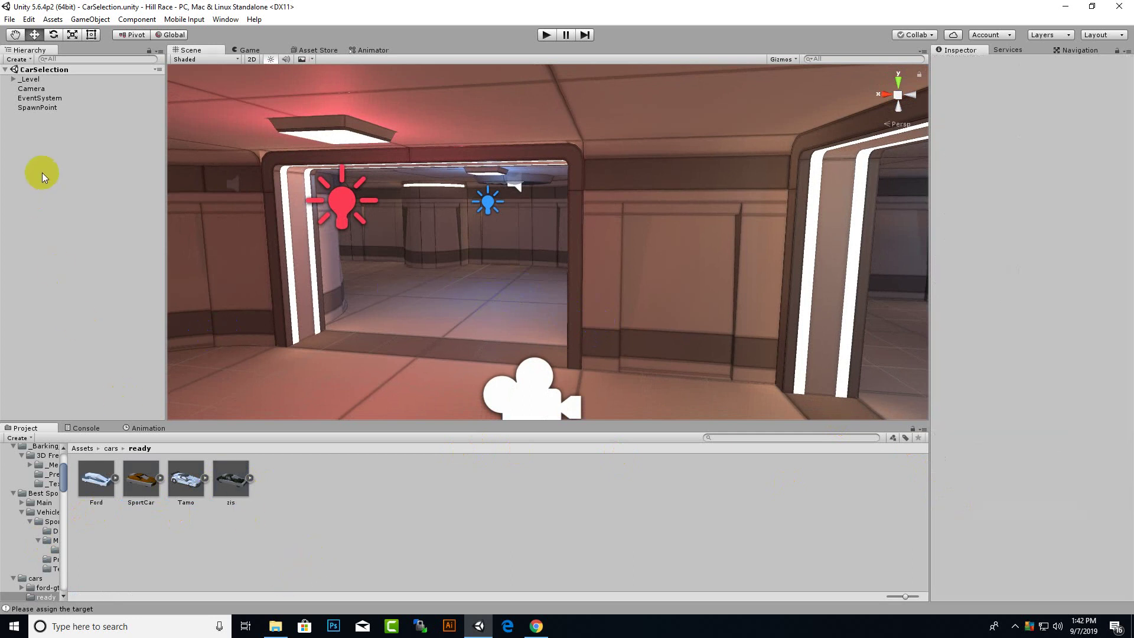
right_click(51, 142)
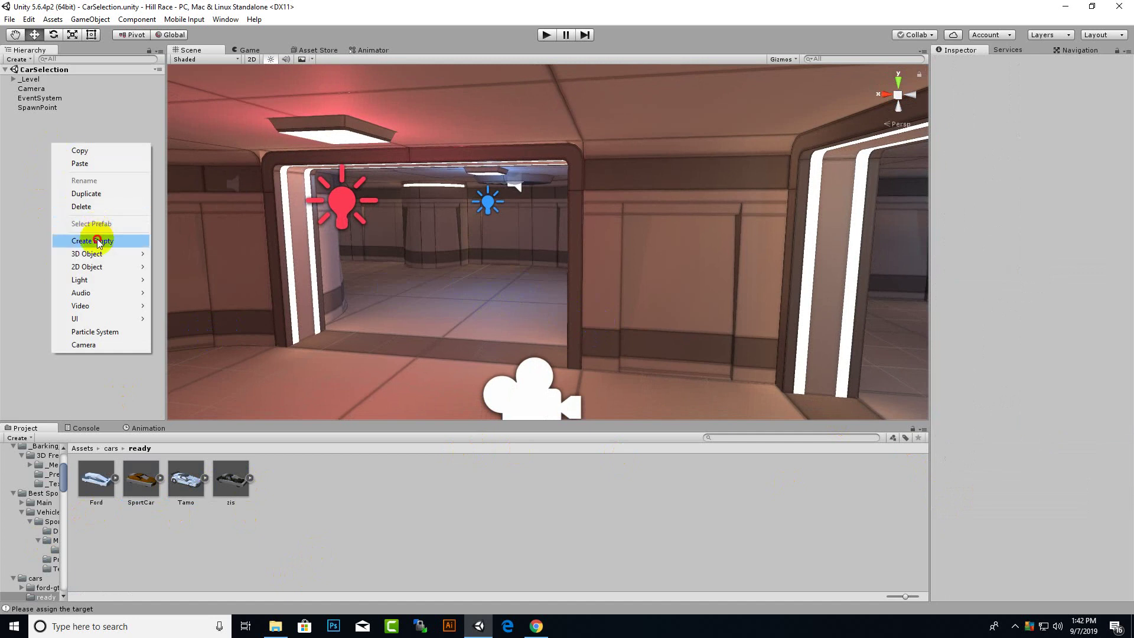
click(98, 242)
right_click(64, 118)
click(119, 156)
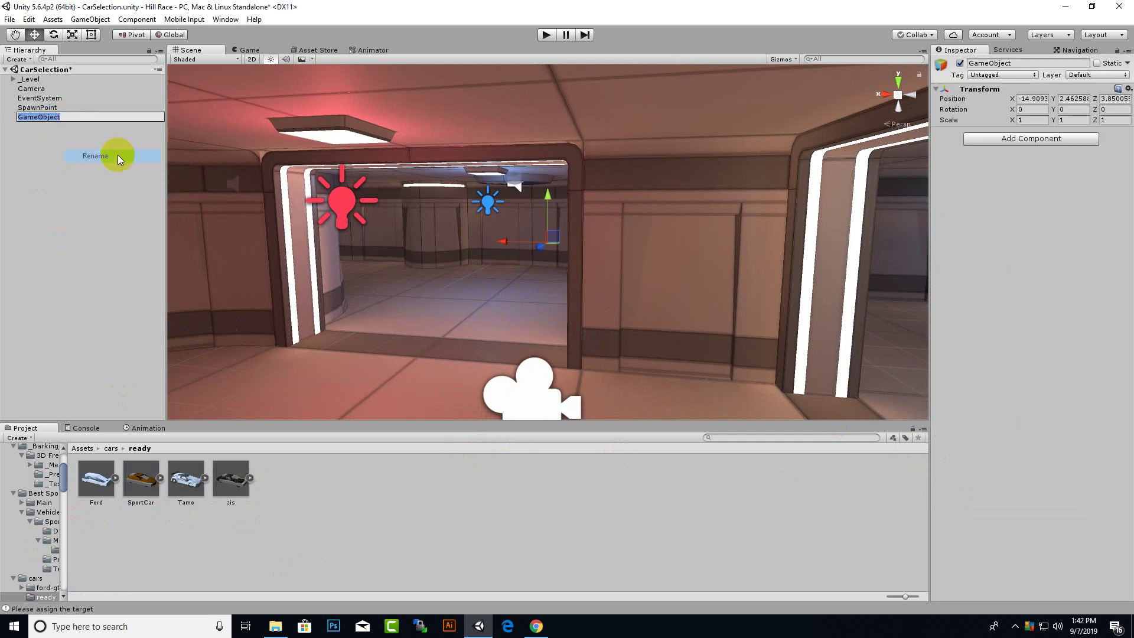
text(Car)
text(selec)
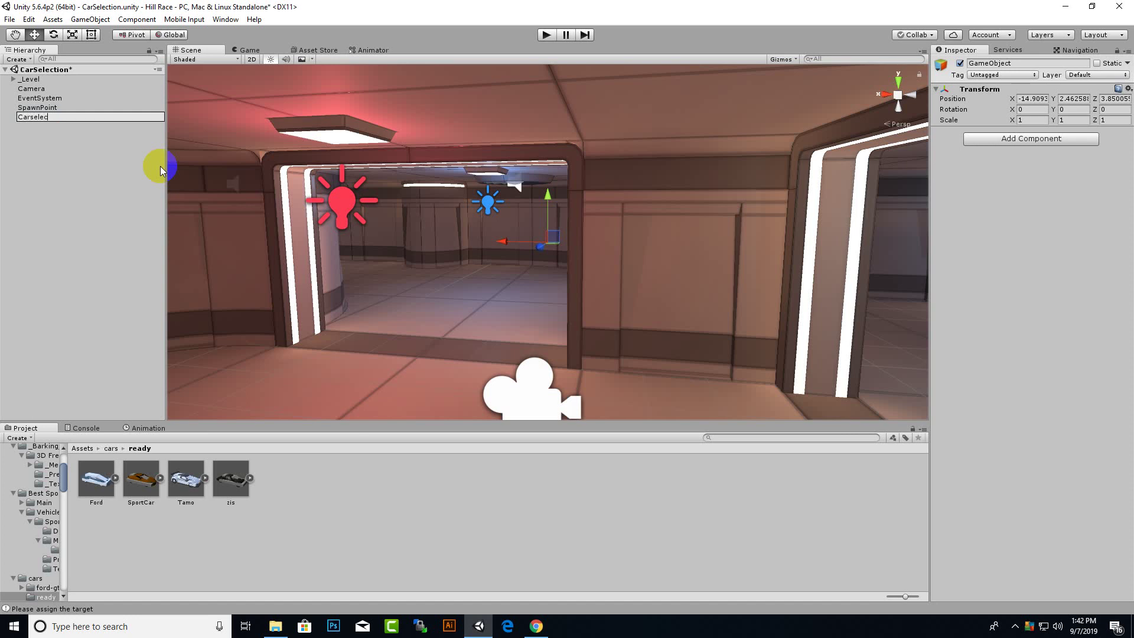
text(tmanager)
key(Return)
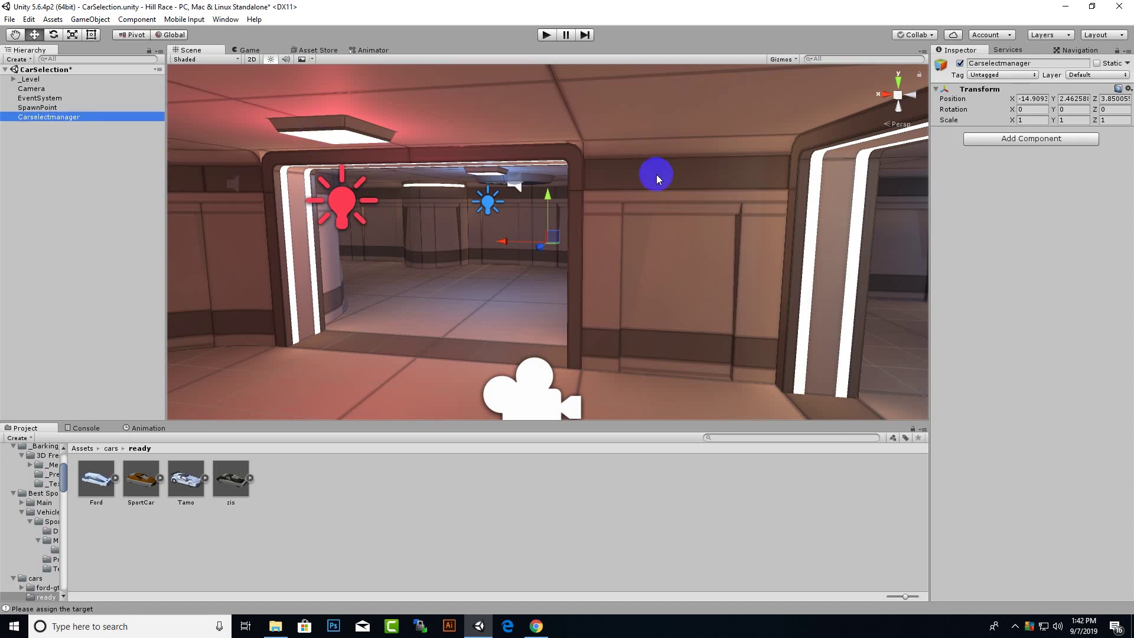
Step: Add the Character Manager component via a "char" search
click(1020, 141)
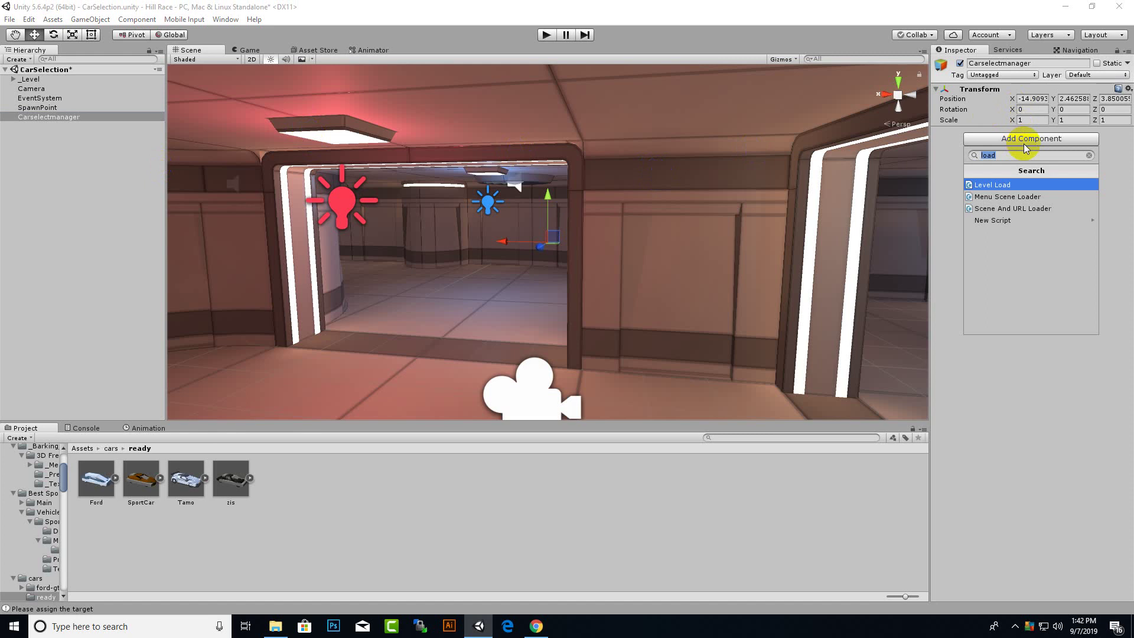
text(char)
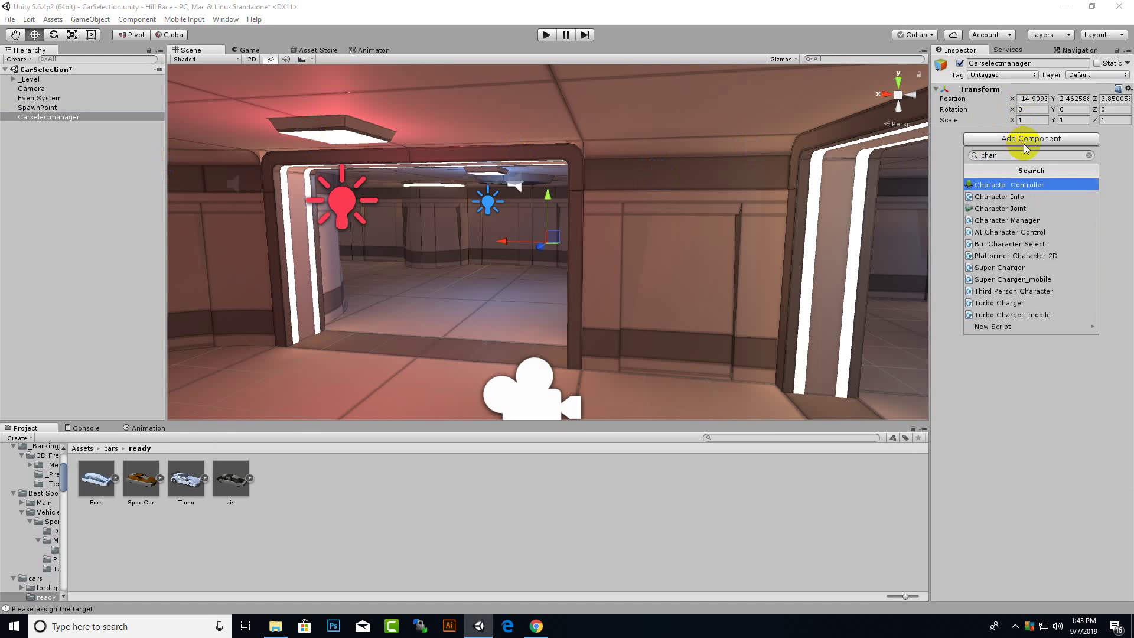
key(Down)
key(Down)
key(Down)
key(Return)
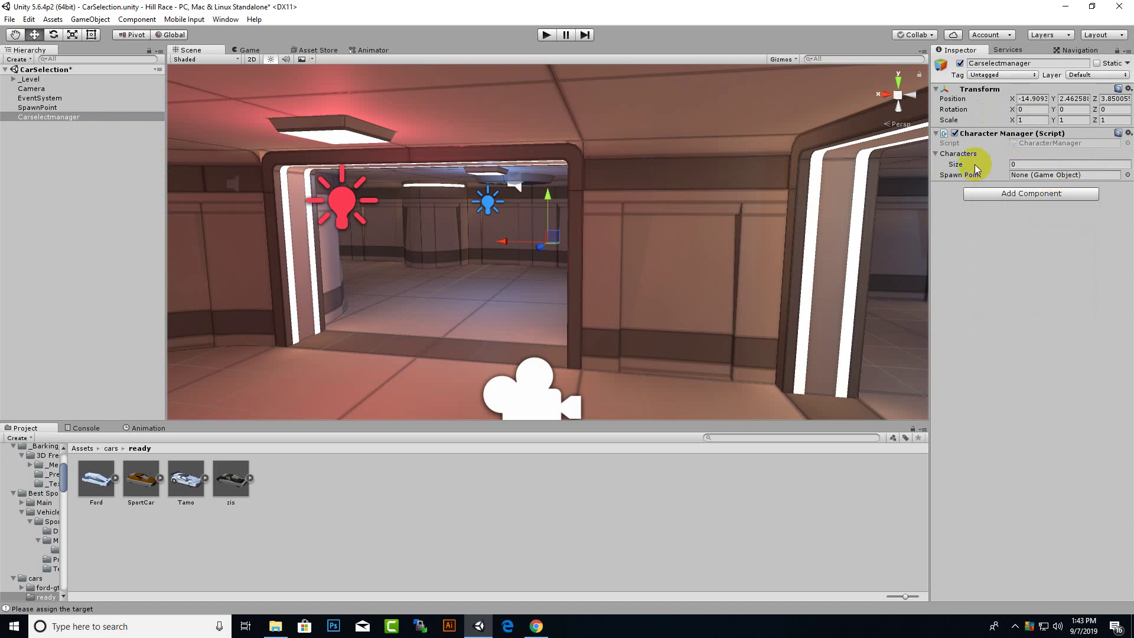
Step: Set Characters size to 4 and assign SpawnPoint as the spawn point
click(1055, 164)
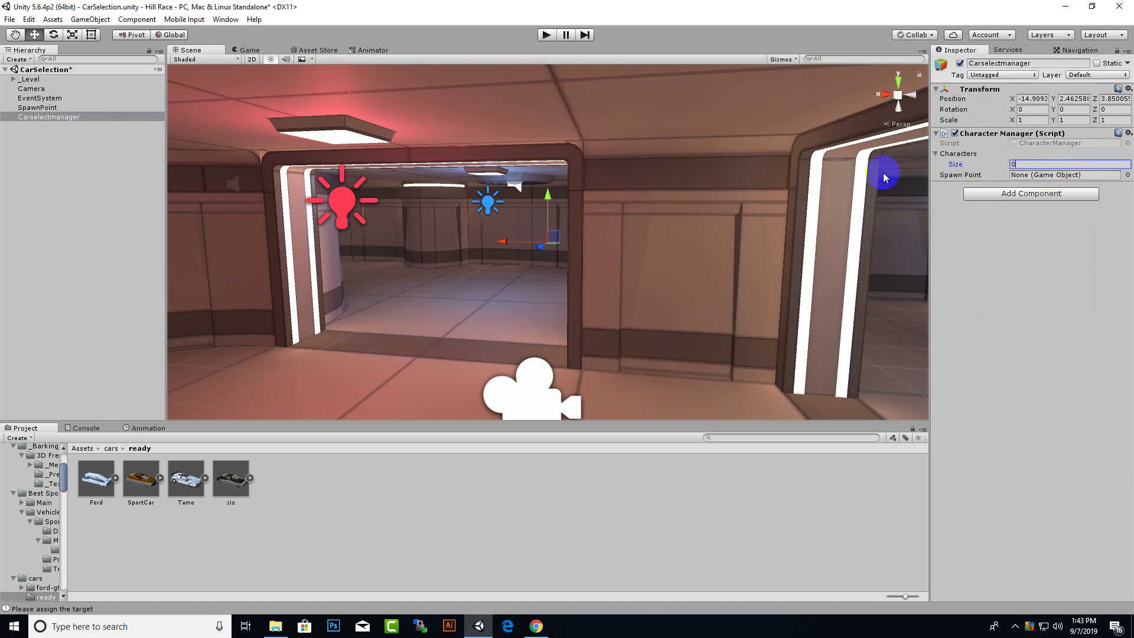
text(4)
key(Return)
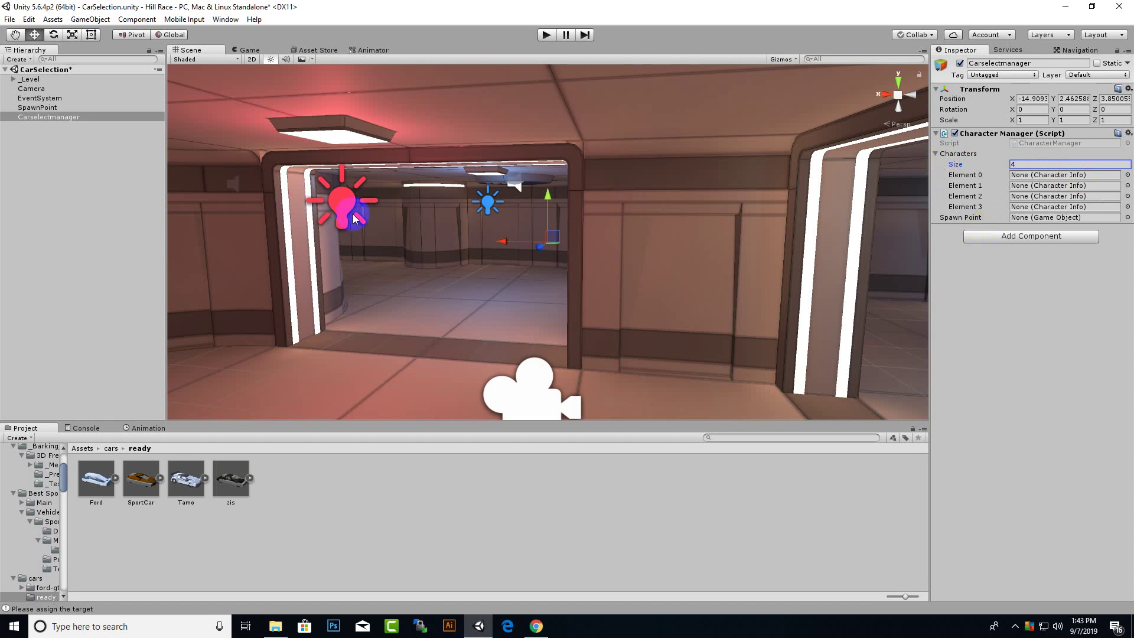
drag(37, 108, 1045, 219)
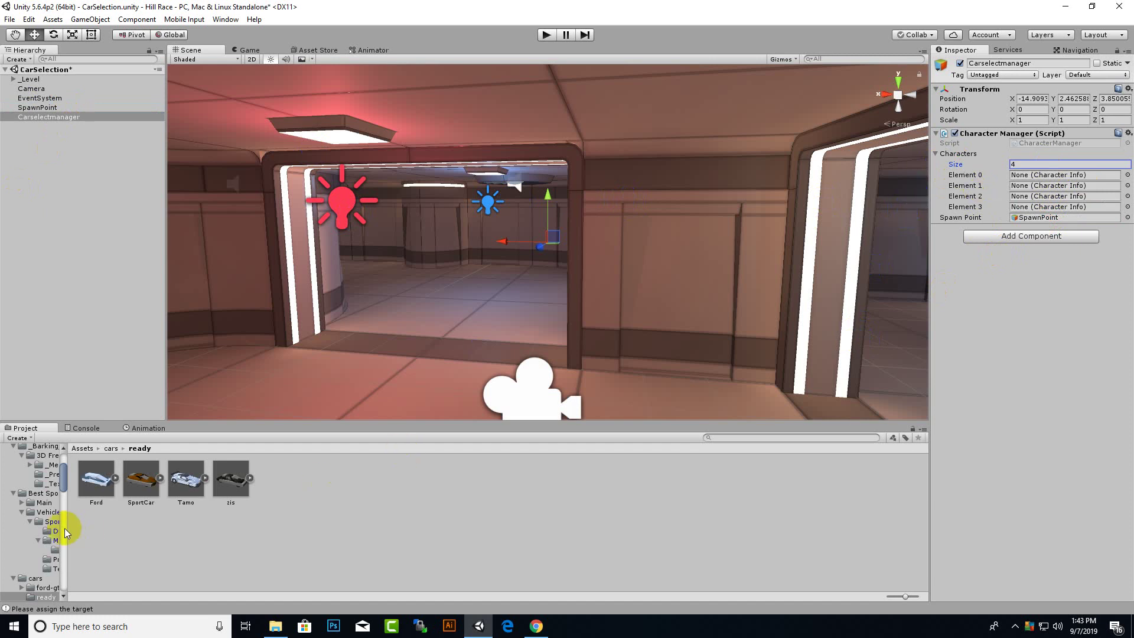
Step: Fill Elements 0–3 with the Ford, SportCar, Tamo and zis prefabs
drag(97, 480, 1058, 175)
mouse_move(140, 479)
mouse_down()
mouse_move(1103, 147)
mouse_move(1063, 185)
mouse_up()
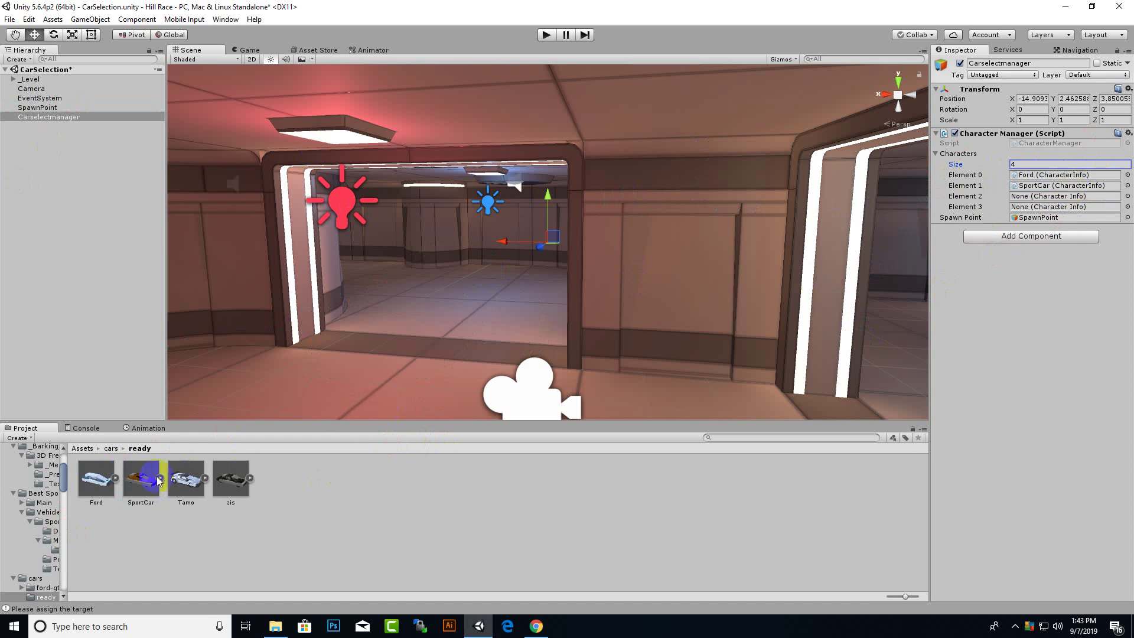
click(189, 488)
drag(189, 488, 1063, 196)
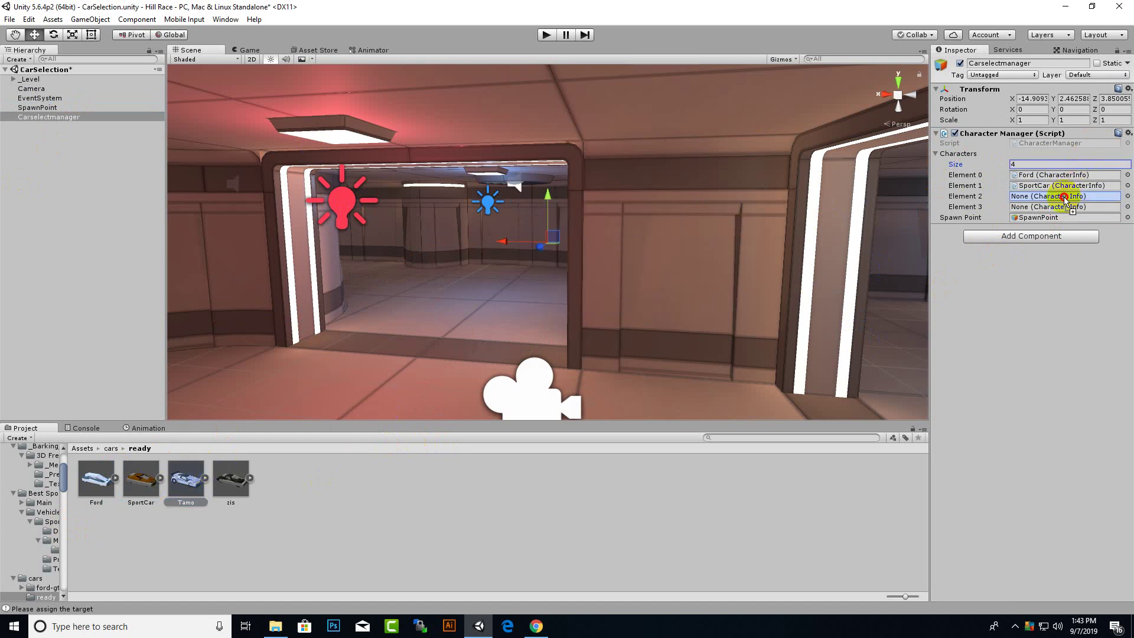
mouse_move(230, 478)
mouse_down()
mouse_move(1011, 249)
mouse_move(1057, 207)
mouse_up()
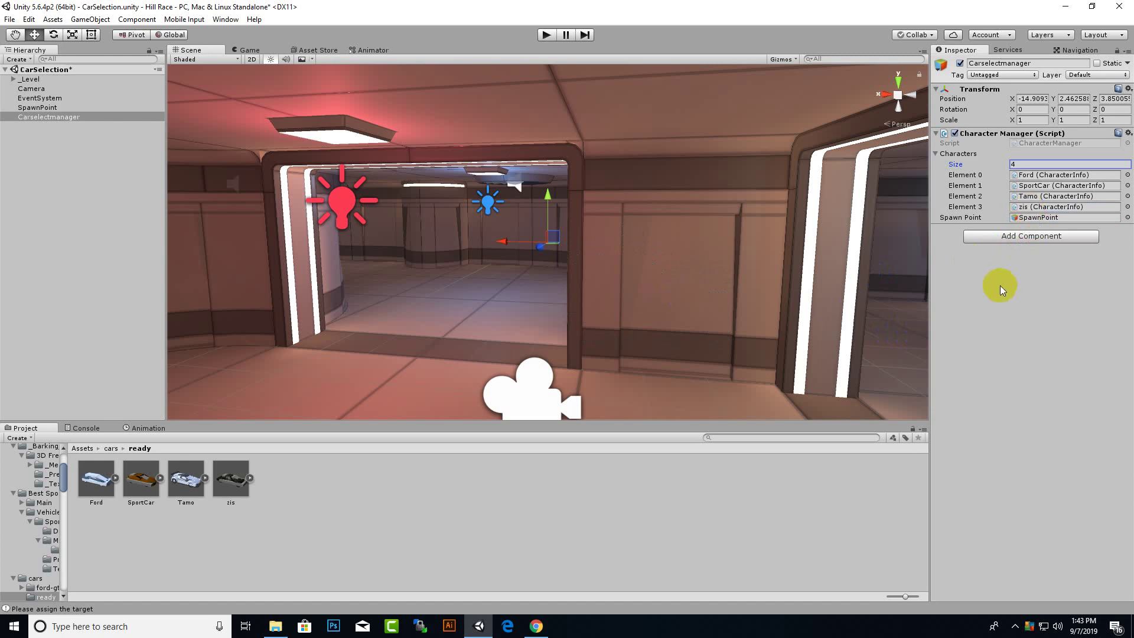
click(544, 35)
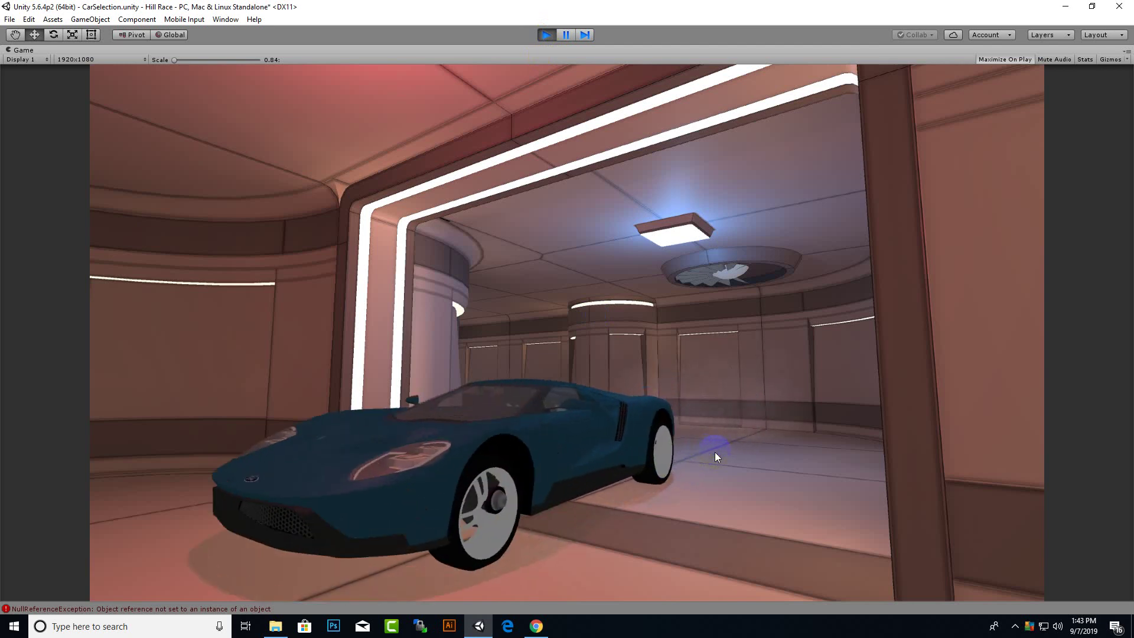
click(546, 35)
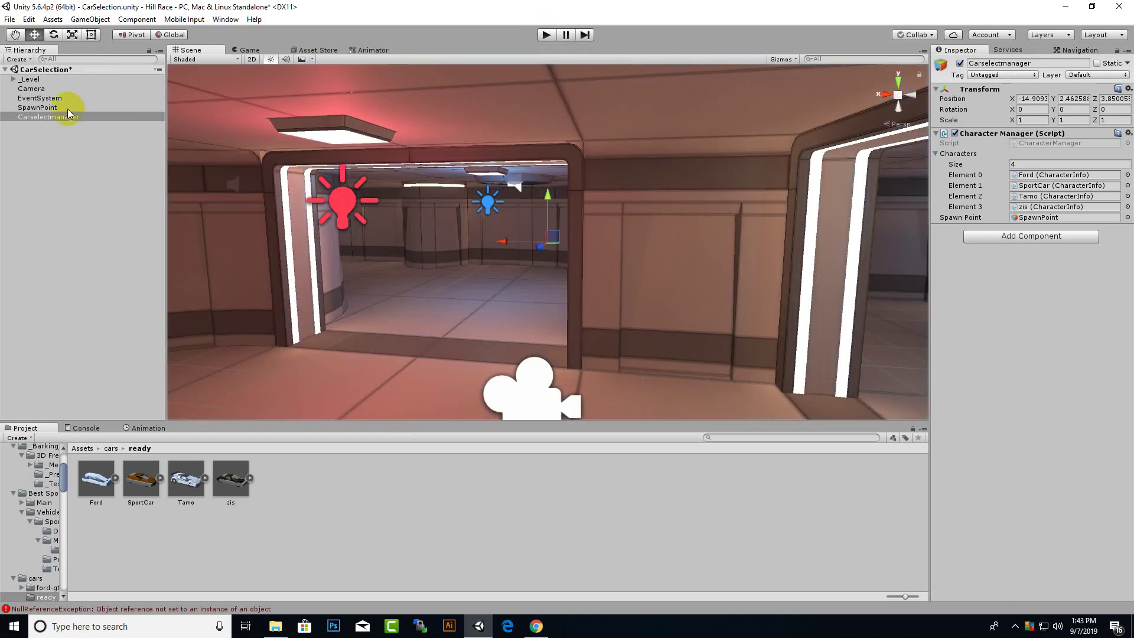
Step: Move SpawnPoint to Z -4.14 and navigate the Project panel back to Assets
click(65, 108)
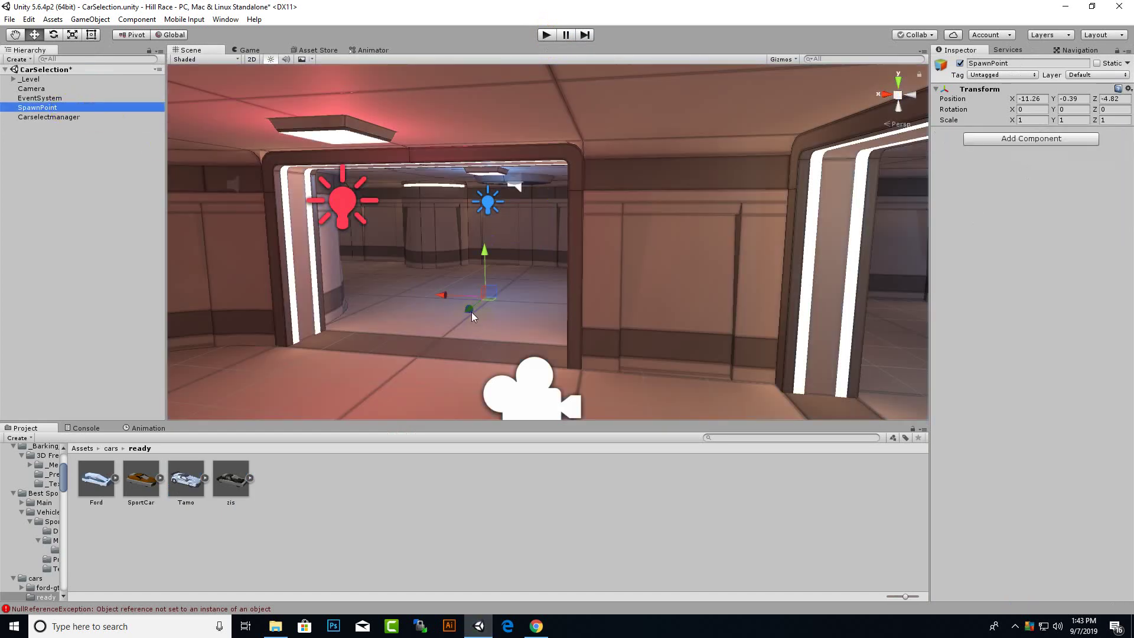
drag(472, 312, 519, 303)
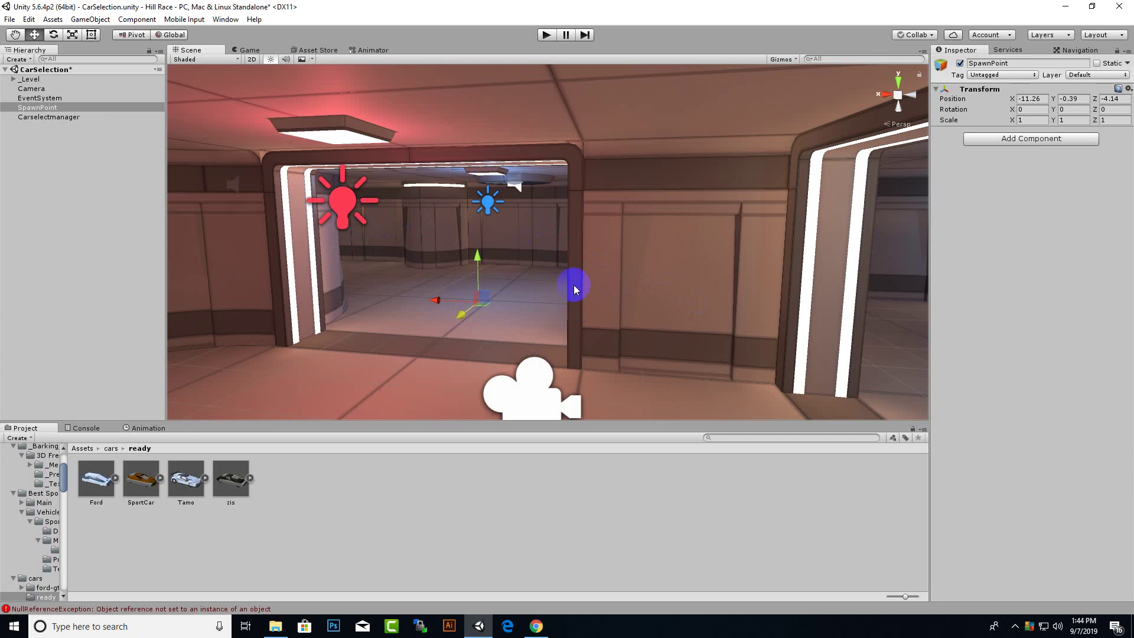
click(458, 441)
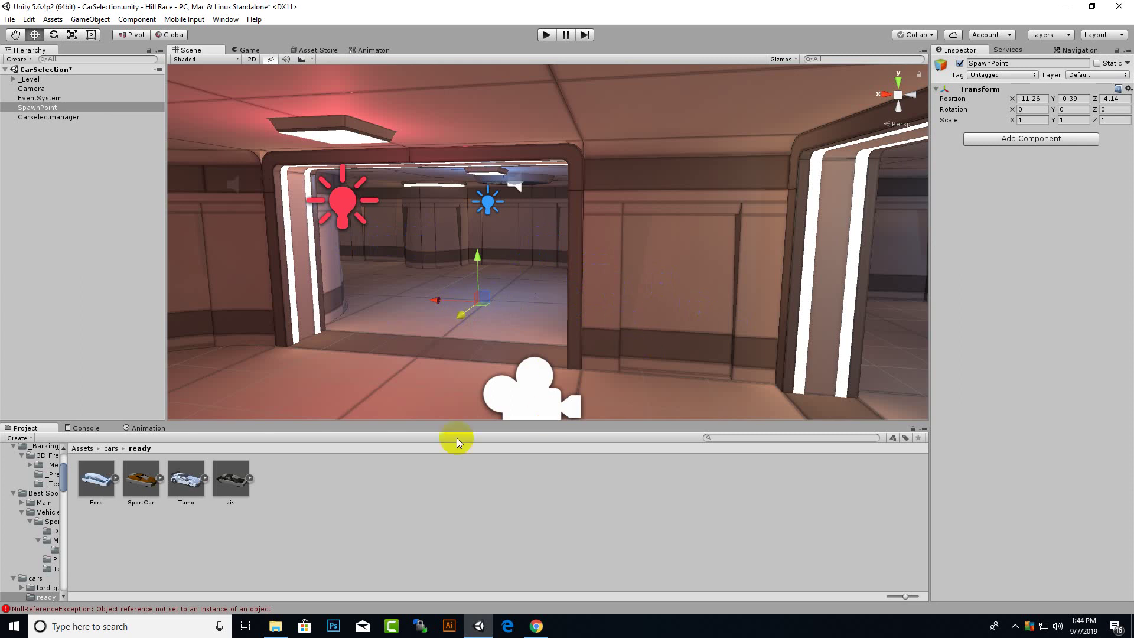
click(112, 448)
click(81, 449)
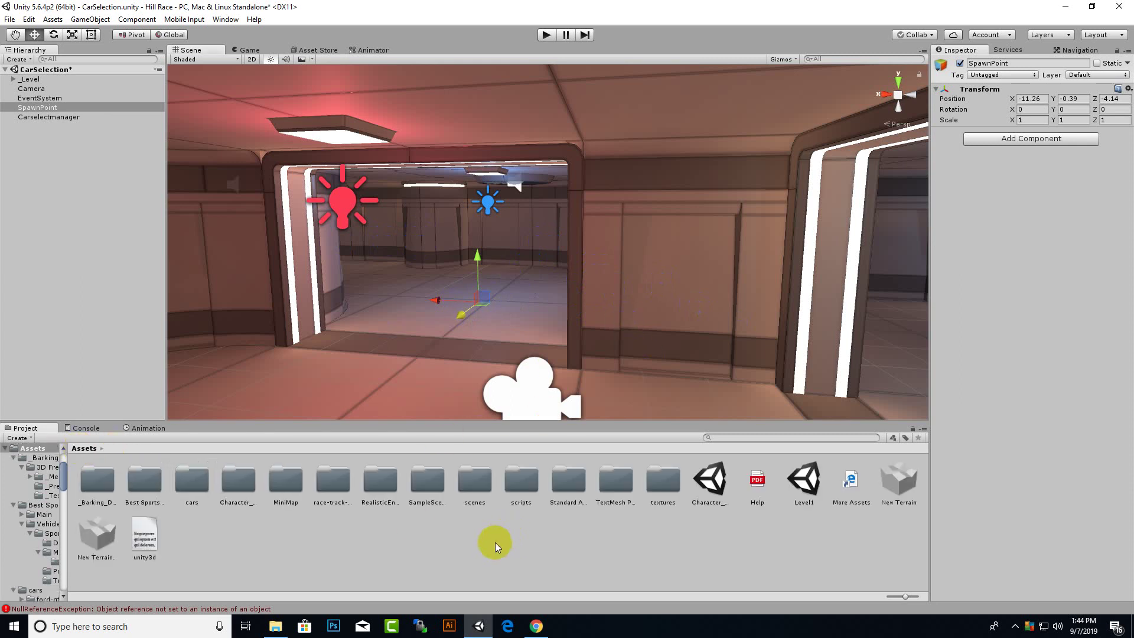
middle_drag(537, 382, 540, 348)
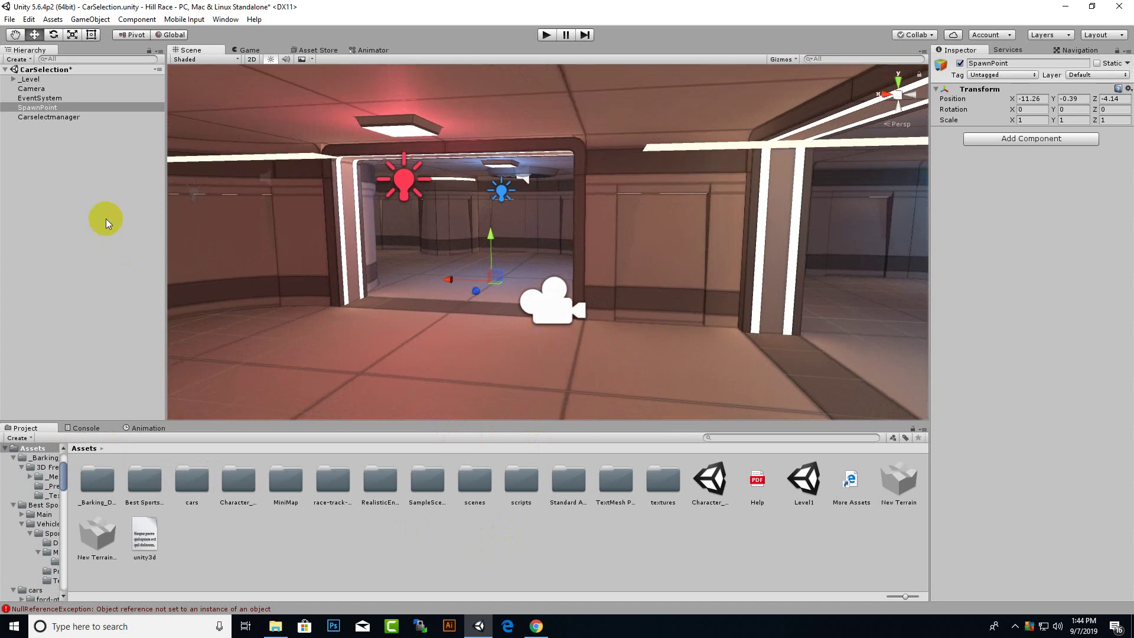
Step: Add a UI Canvas set to Scale With Screen Size and move it to the scene root
right_click(98, 178)
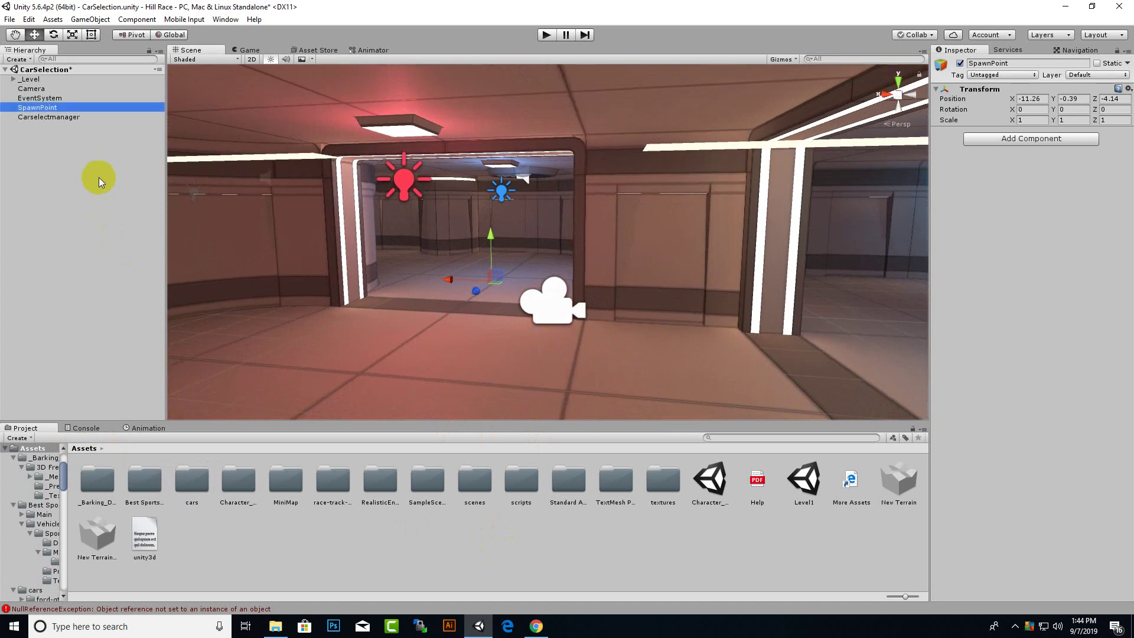
mouse_move(141, 353)
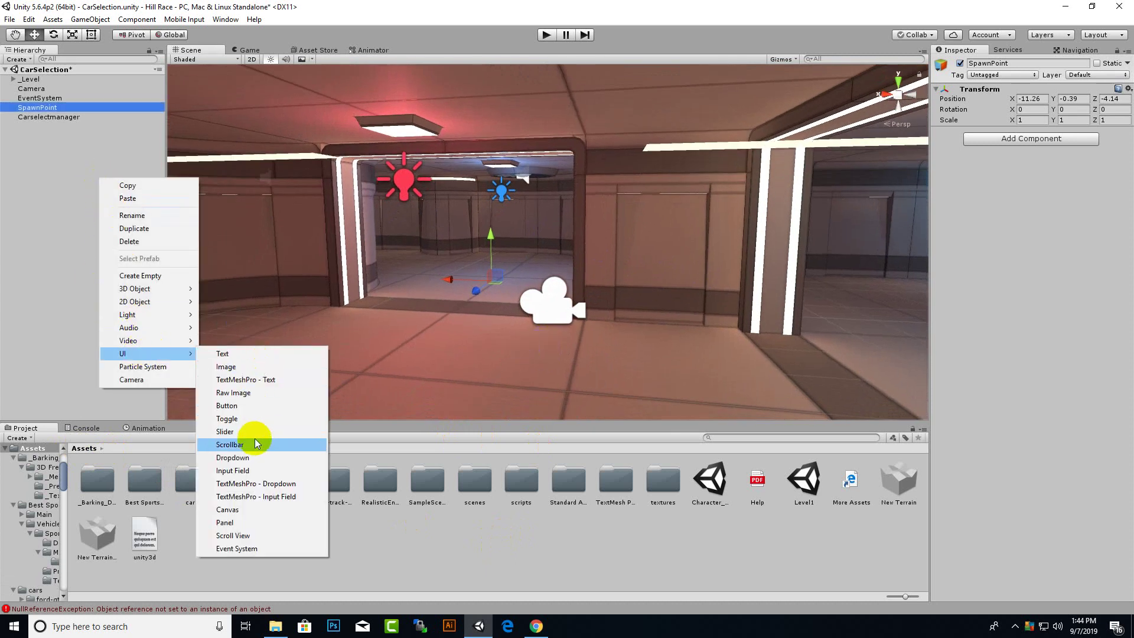
click(254, 509)
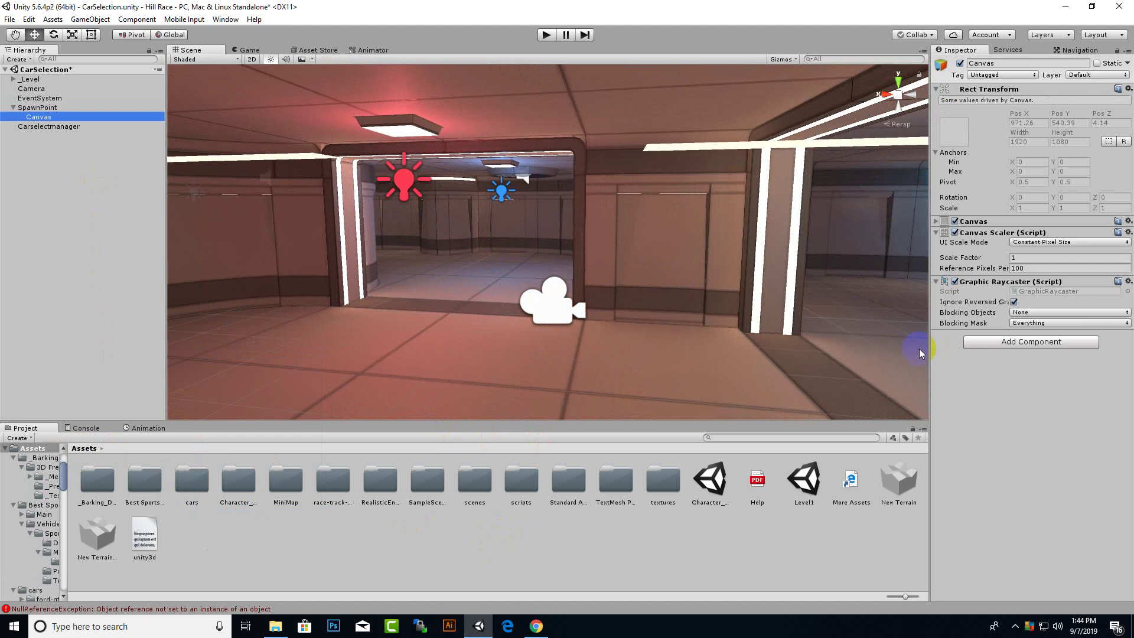
click(1048, 243)
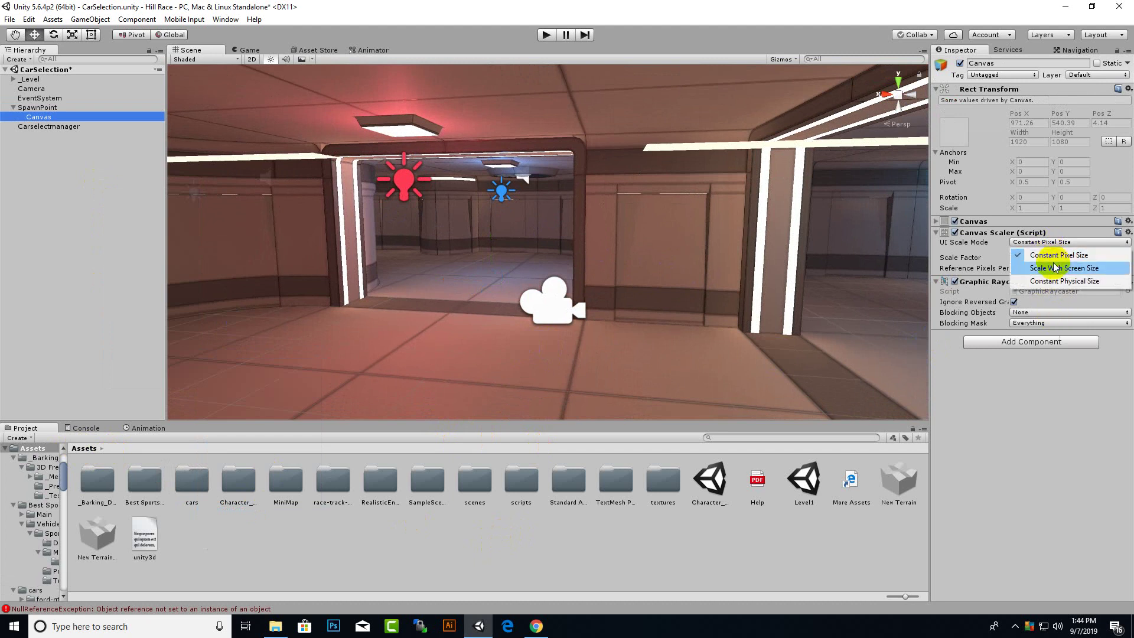
click(1057, 268)
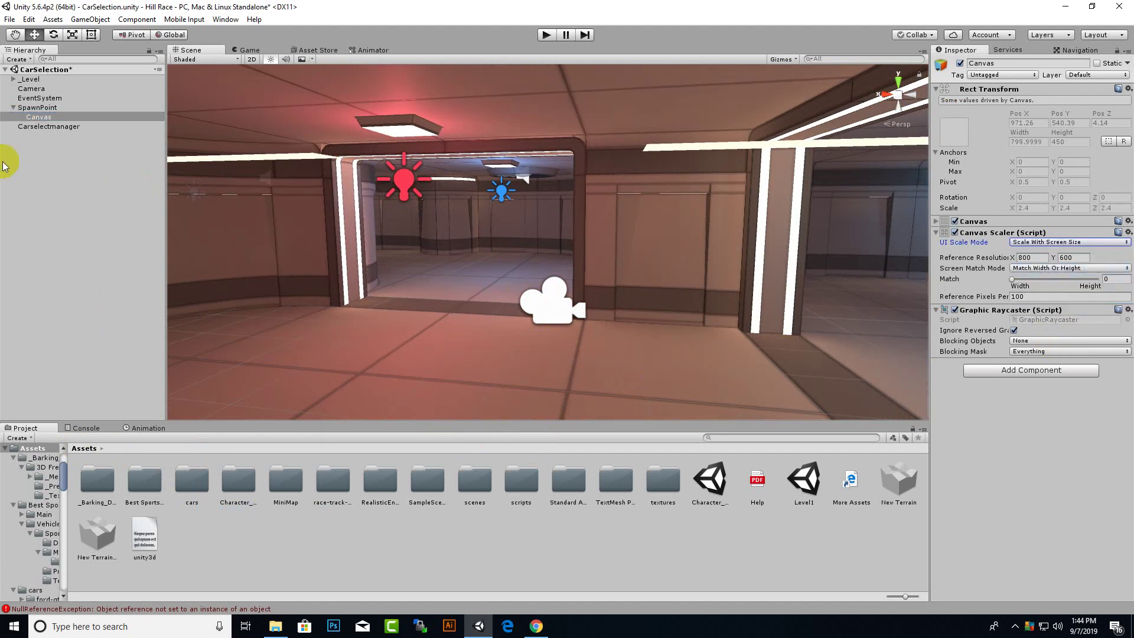
drag(43, 116, 32, 134)
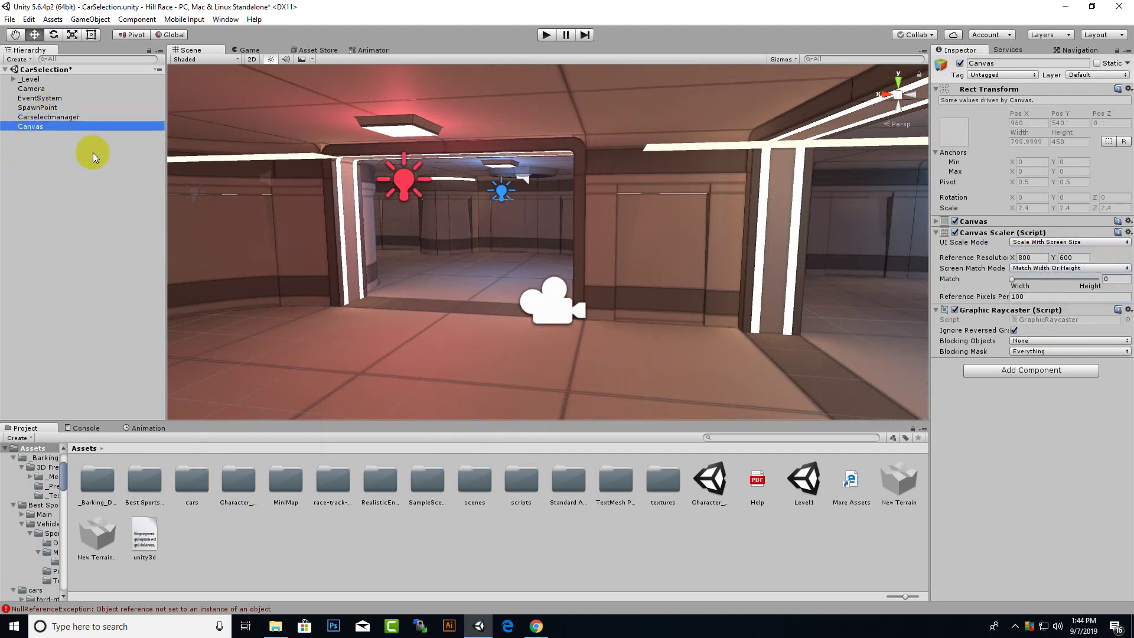
Step: Add a UI Button under the Canvas and rename it ford
right_click(40, 127)
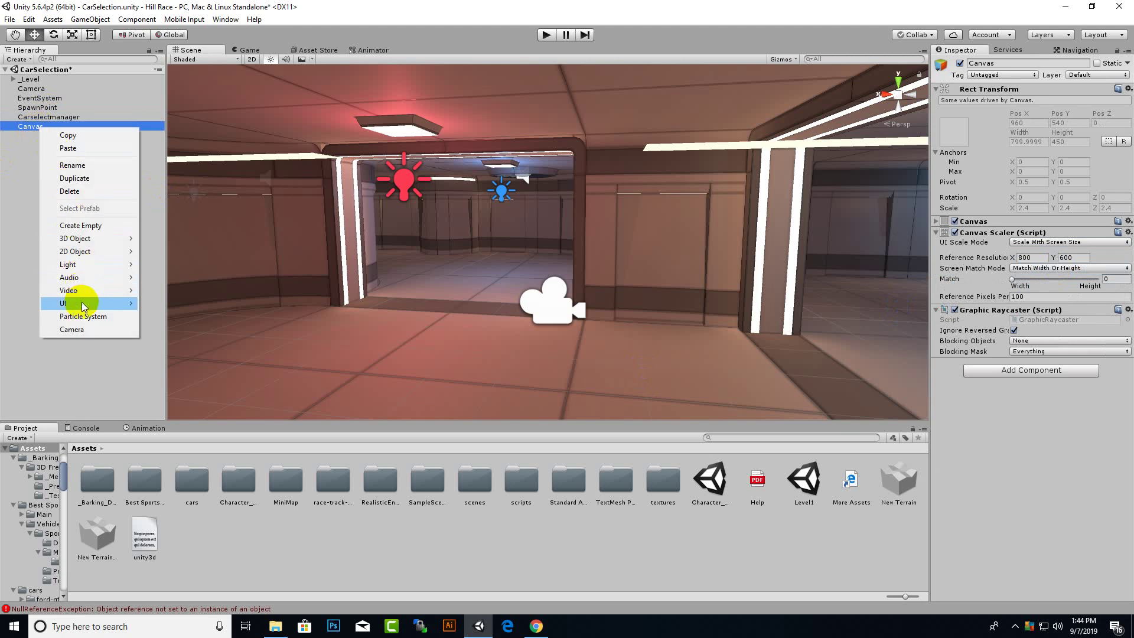
mouse_move(82, 303)
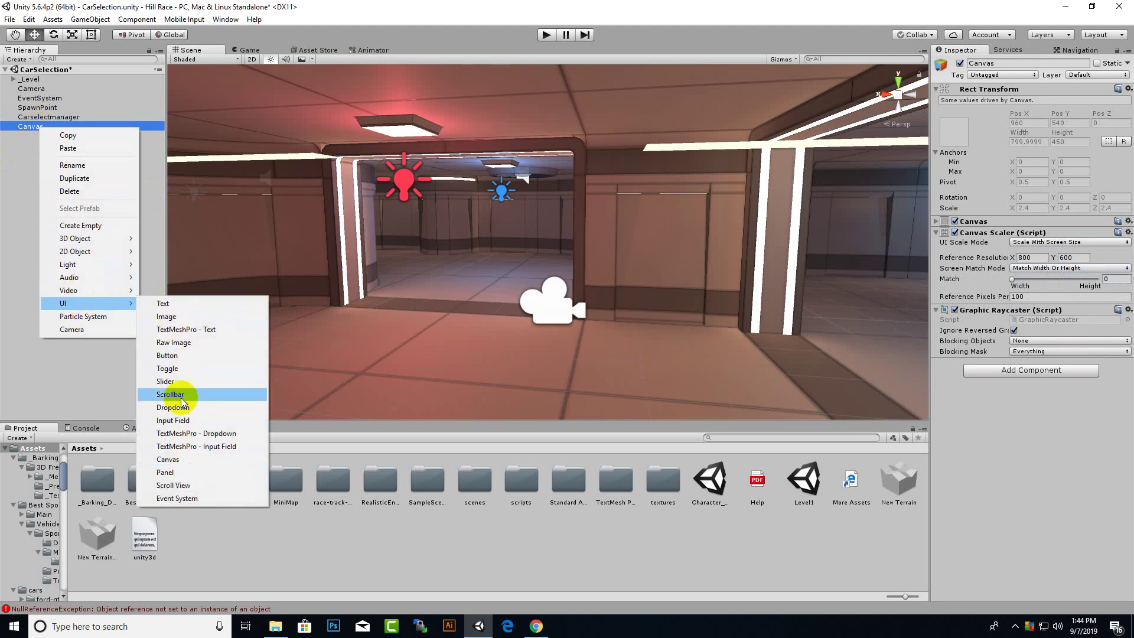
click(178, 357)
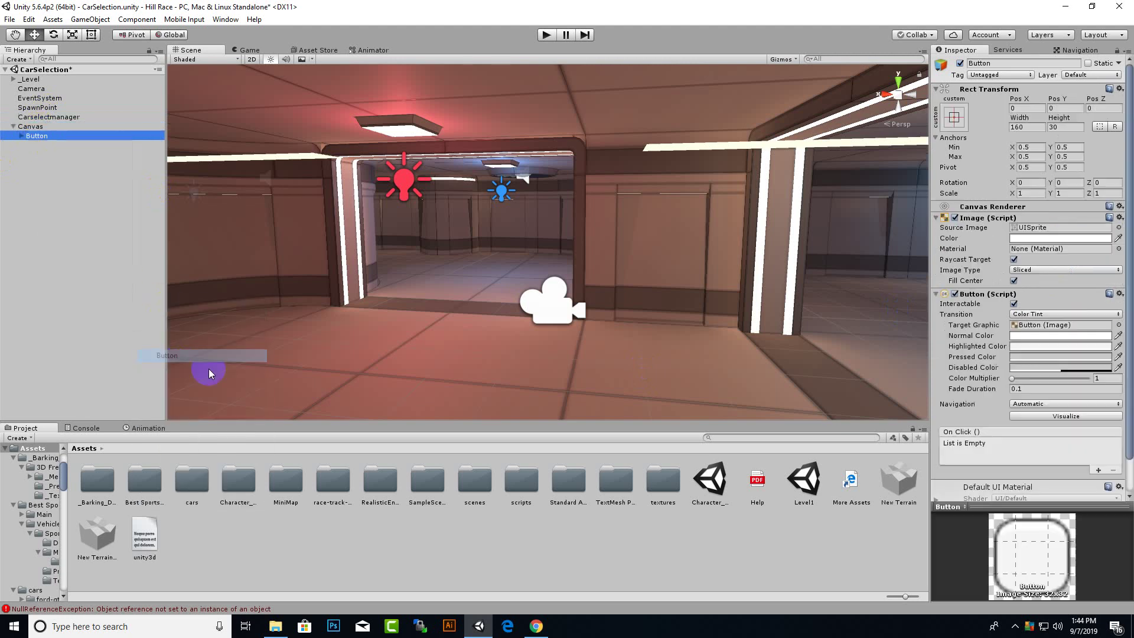
right_click(33, 136)
click(68, 173)
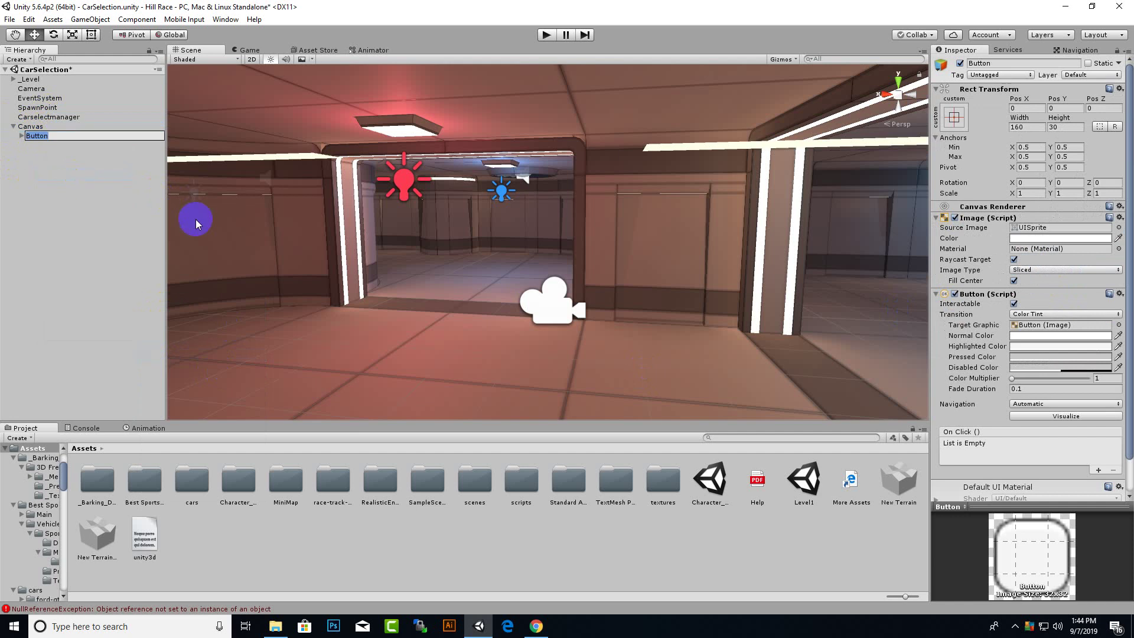
text(ford)
key(Return)
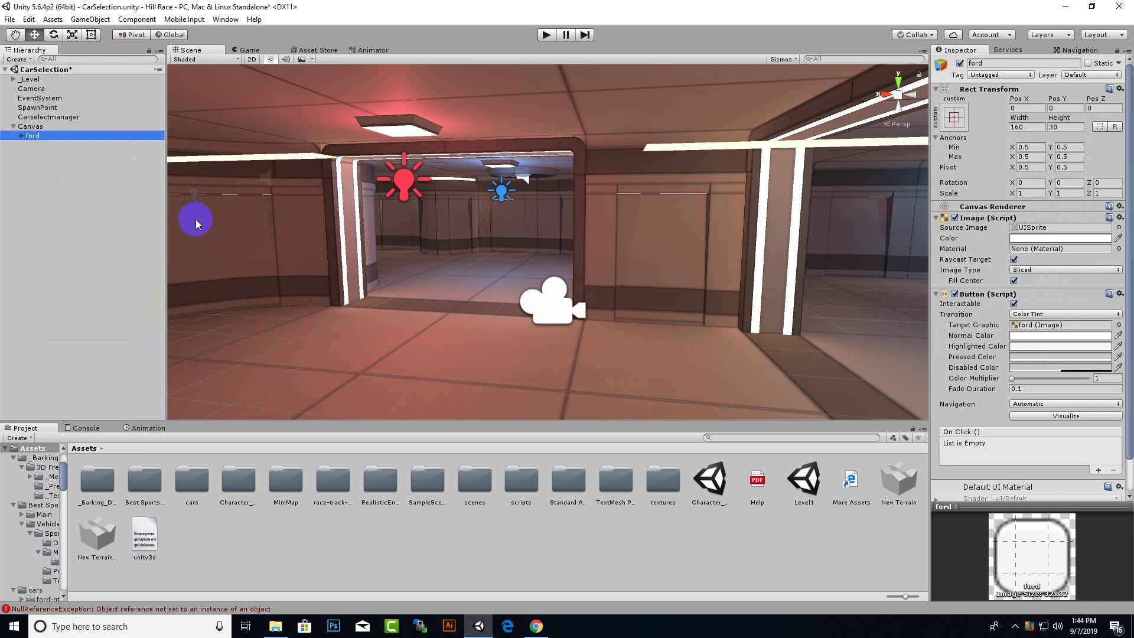
Step: Change the ford button's Text label from Button to FORD
click(21, 136)
click(41, 145)
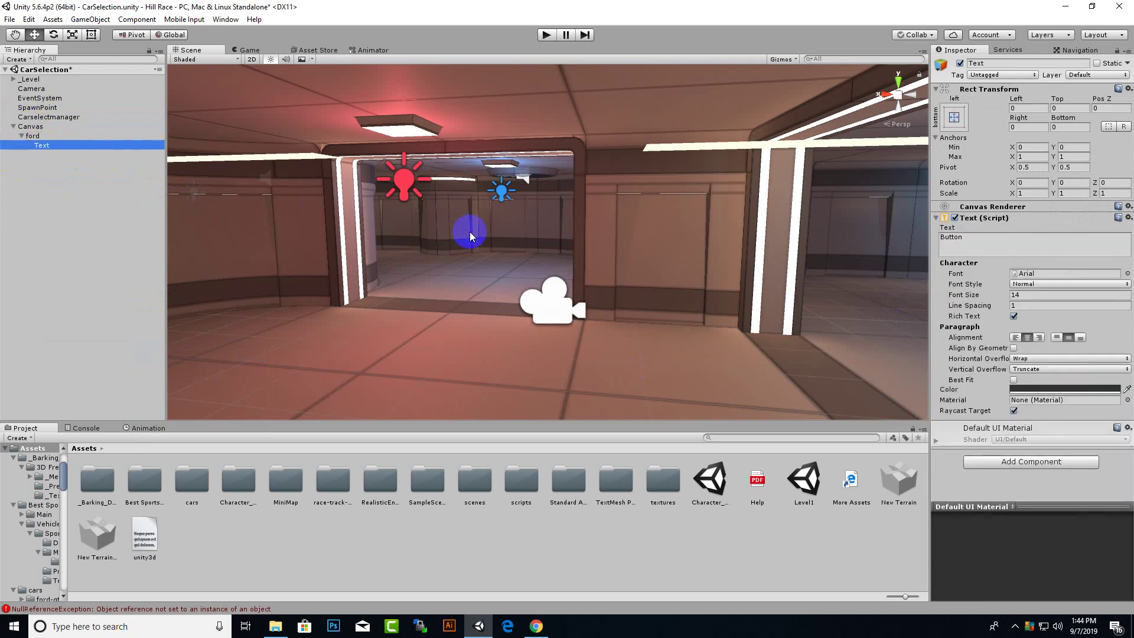
click(1036, 248)
double_click(1037, 248)
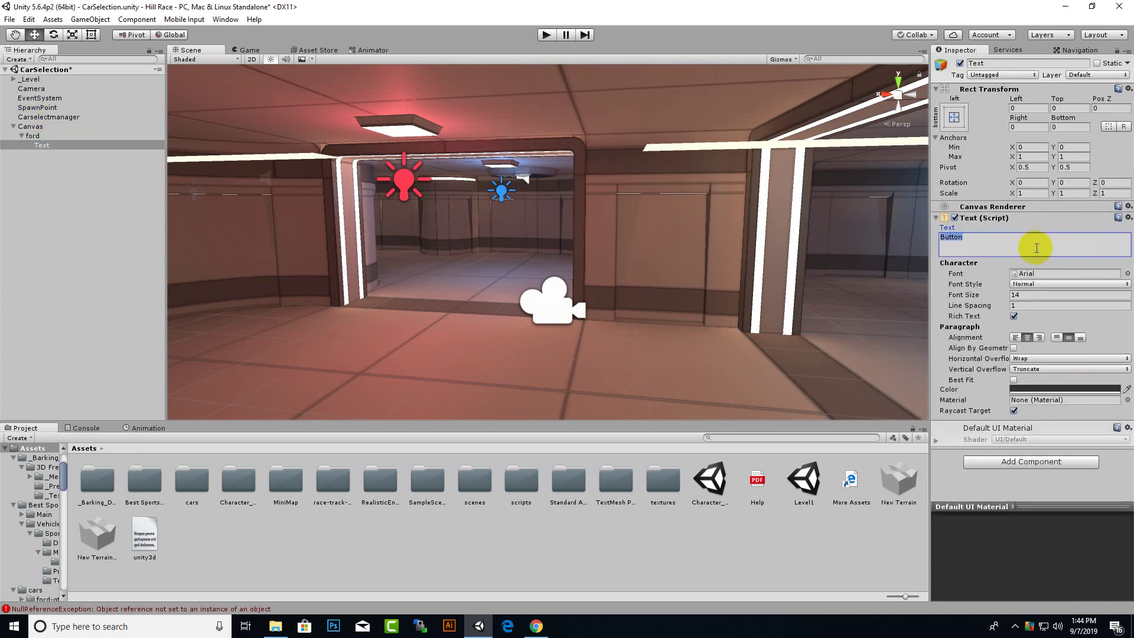
text(FORD)
click(82, 136)
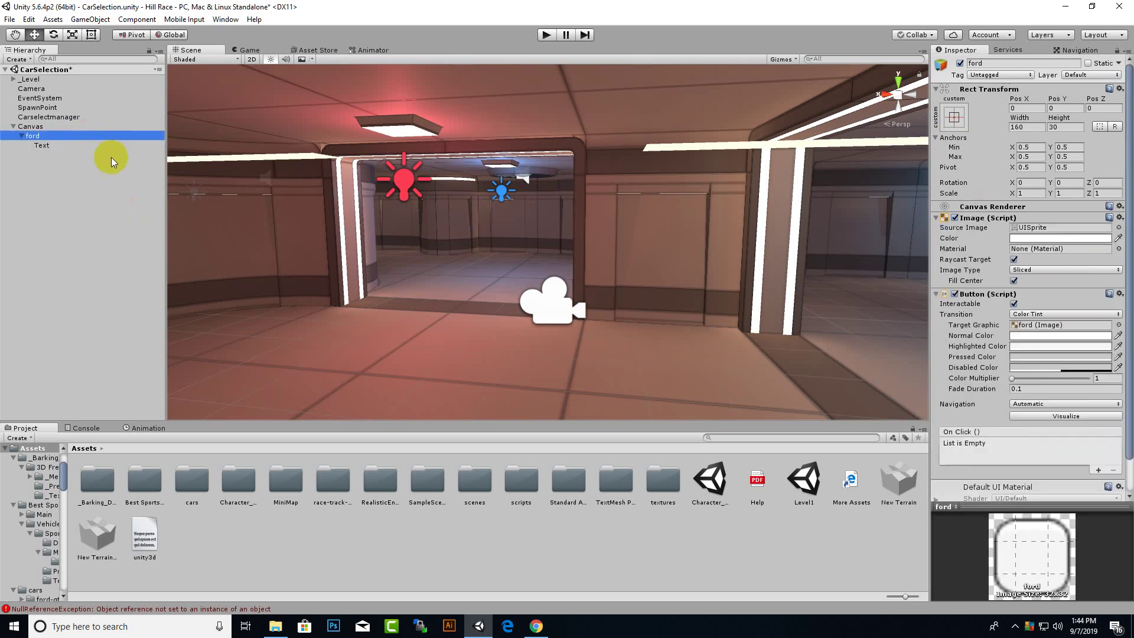
Step: Frame the ford button in the Scene view and duplicate it with Ctrl+D
key(f)
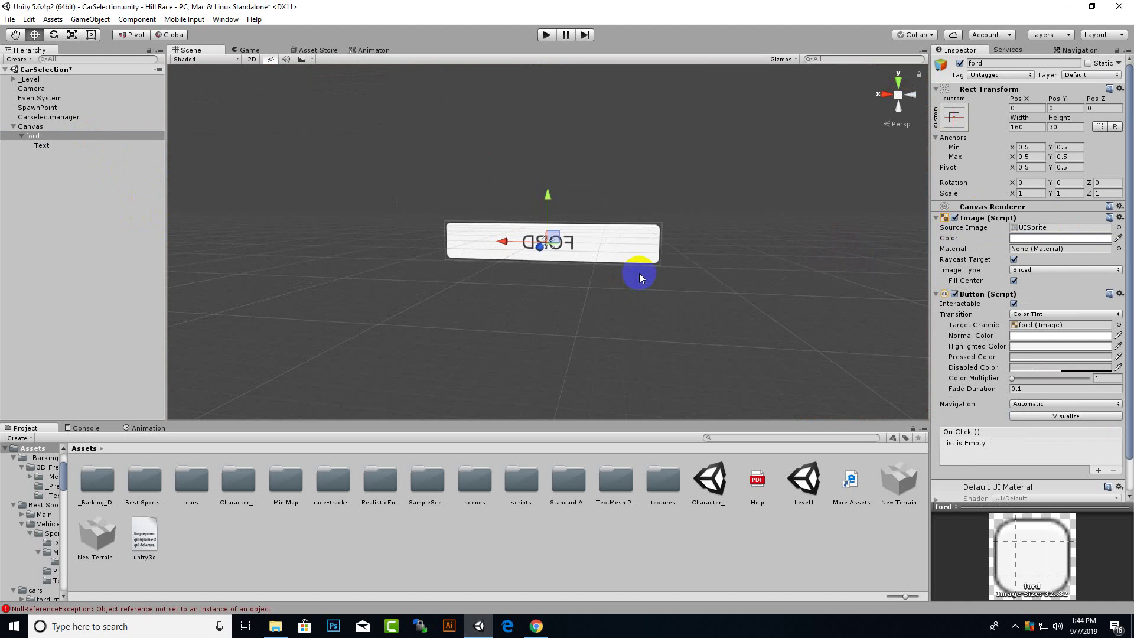
alt+drag(635, 263, 165, 258)
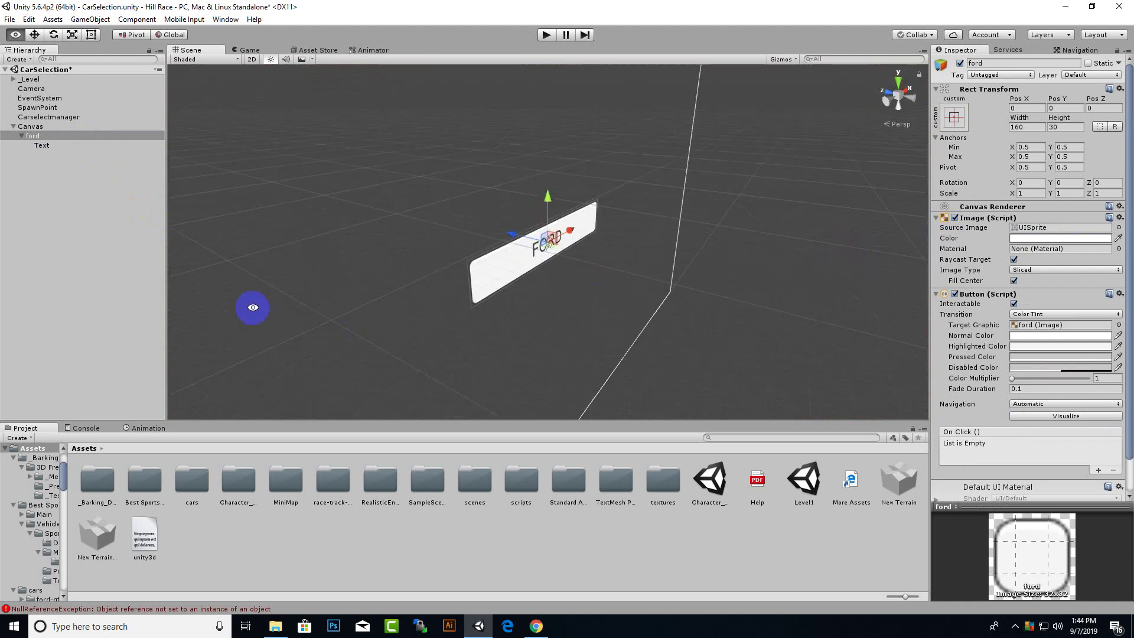
click(50, 139)
key(ctrl+d)
key(ctrl+d)
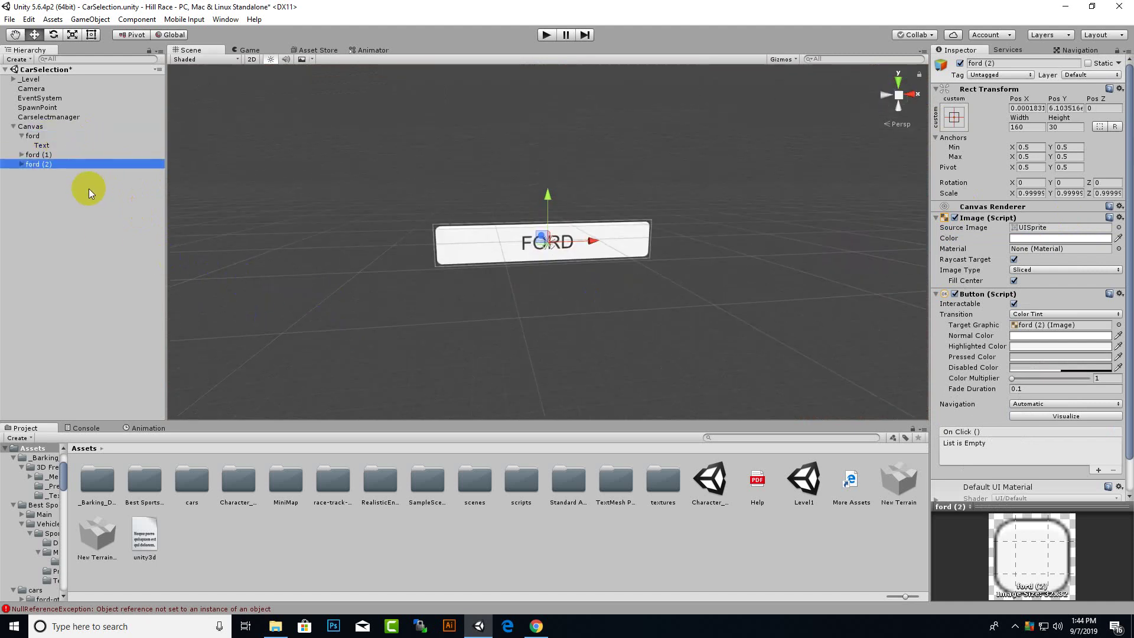
key(ctrl+d)
Step: Rename the first copy to sportcar and change its label to SPORTCAR
right_click(38, 154)
click(66, 195)
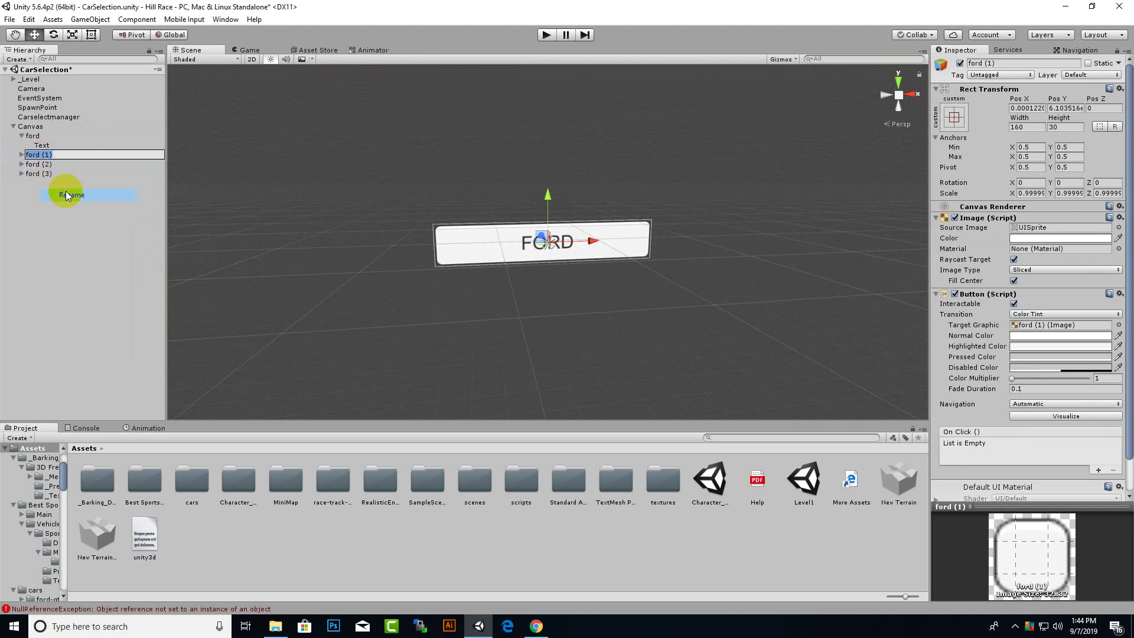
text(sport)
text(car)
key(Return)
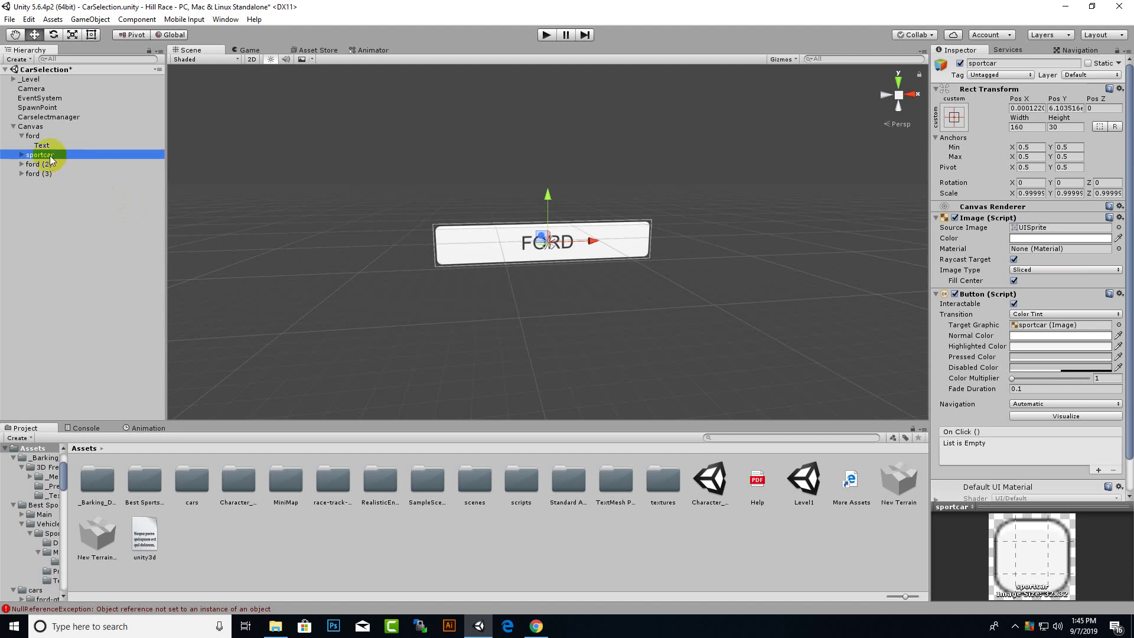
click(22, 155)
click(41, 164)
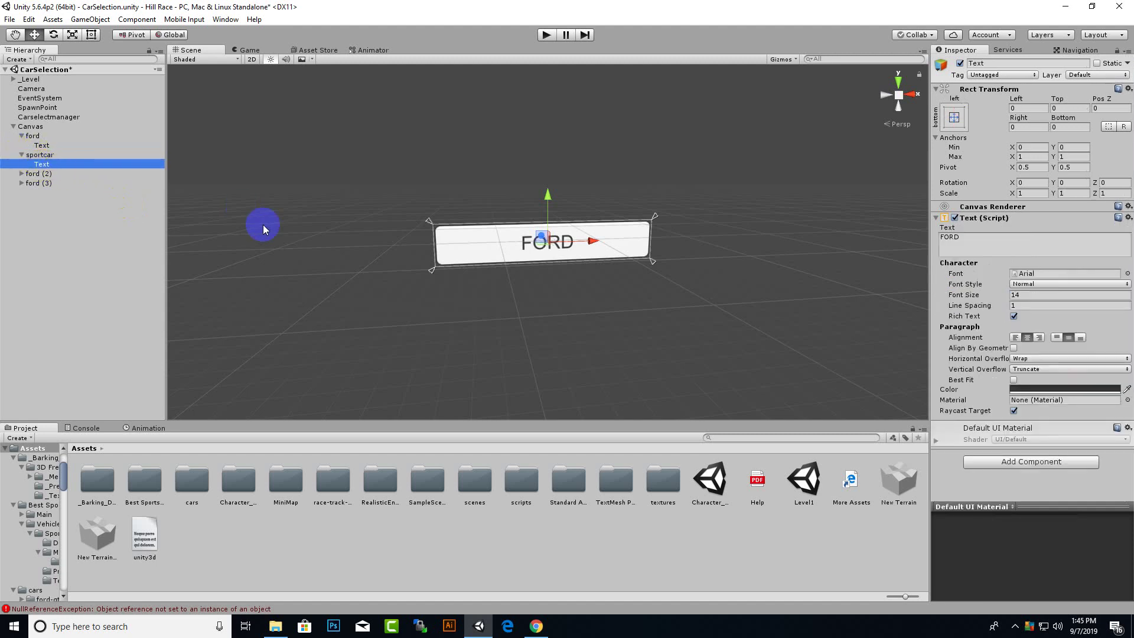
click(966, 239)
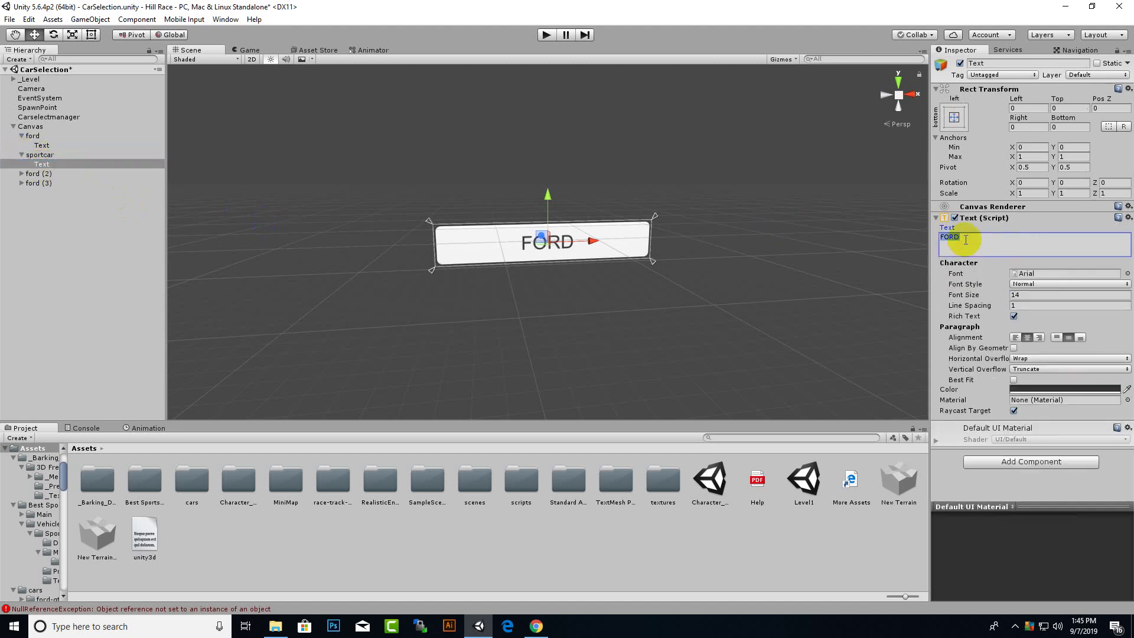
text(SPORTCAR)
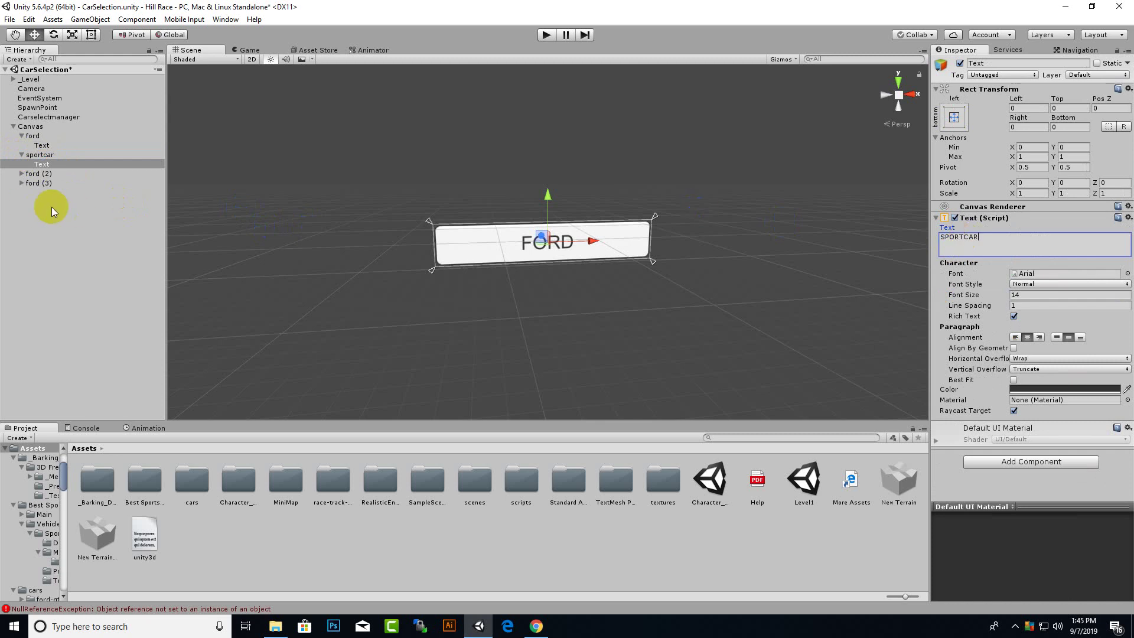
Step: Rename the second copy to tamo and set its label to TAMO without a trailing line
click(46, 174)
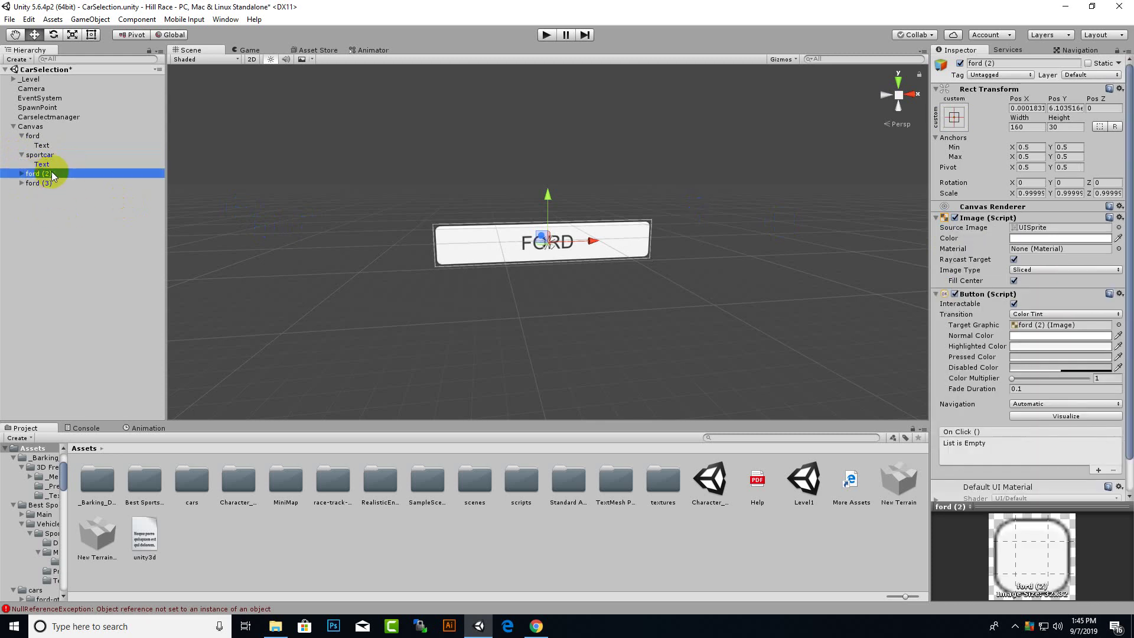
right_click(47, 175)
click(77, 210)
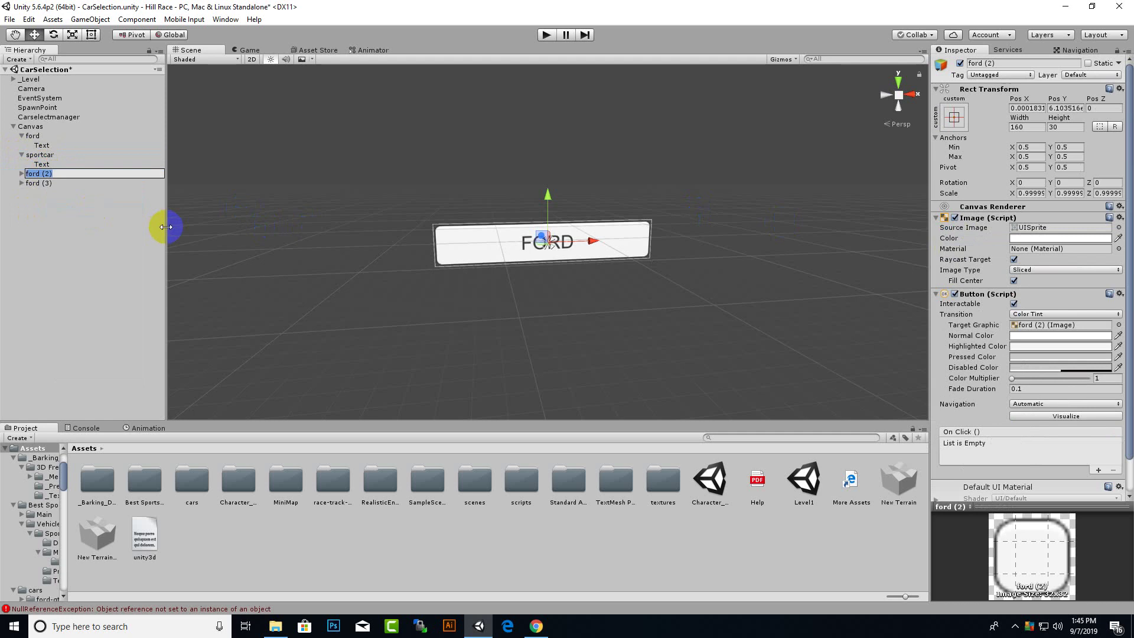
text(tamo)
key(Return)
click(22, 174)
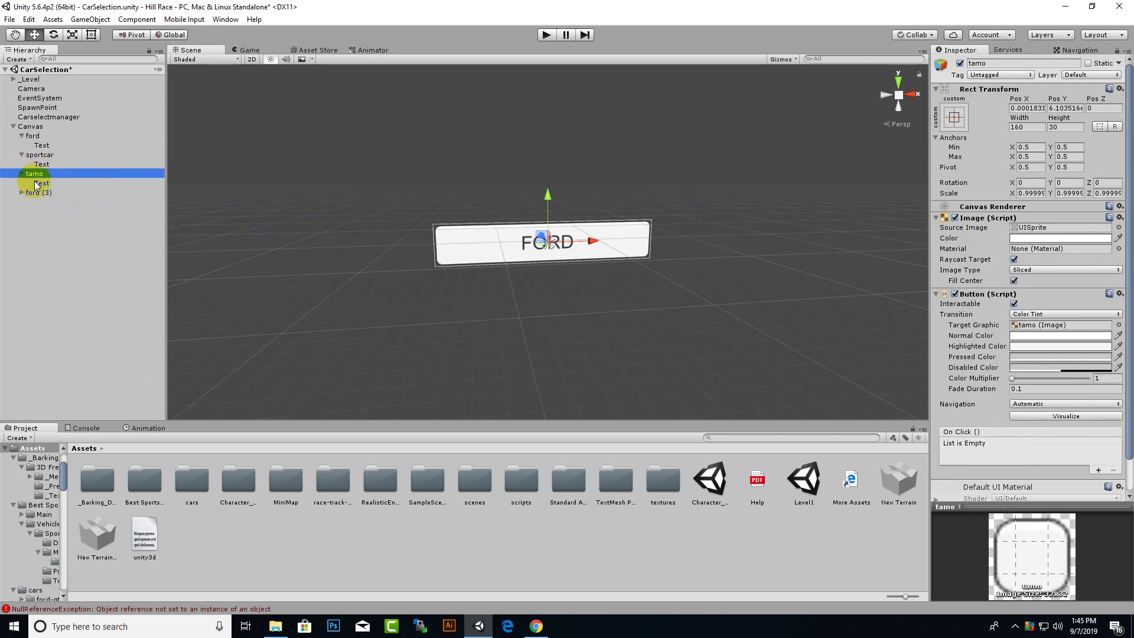
click(38, 183)
click(1080, 239)
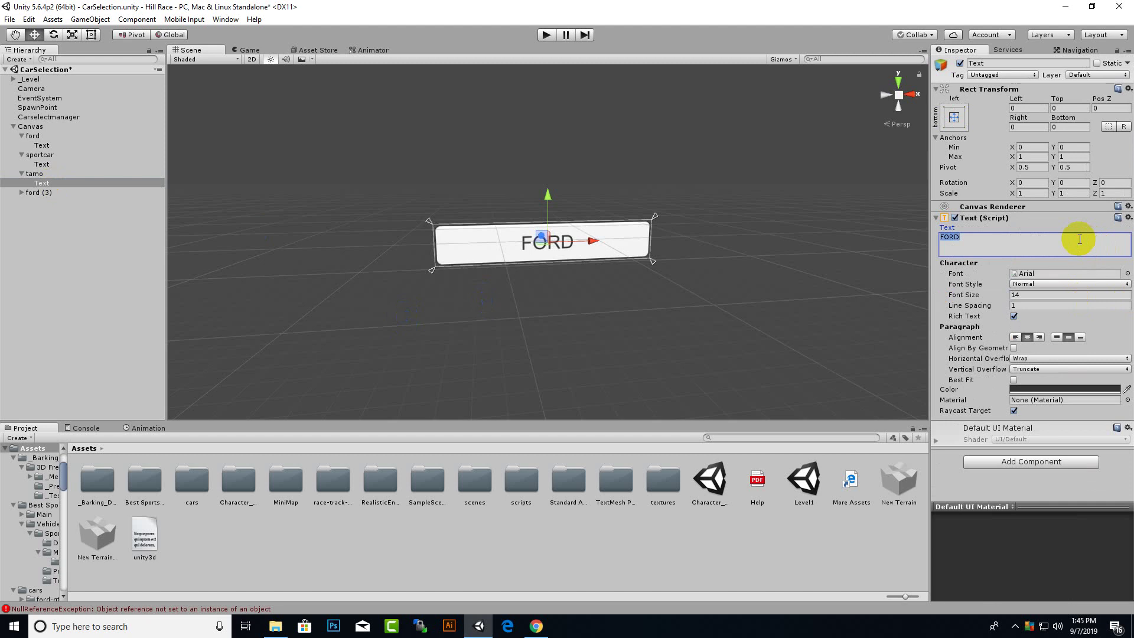
text(TA)
key(BackSpace)
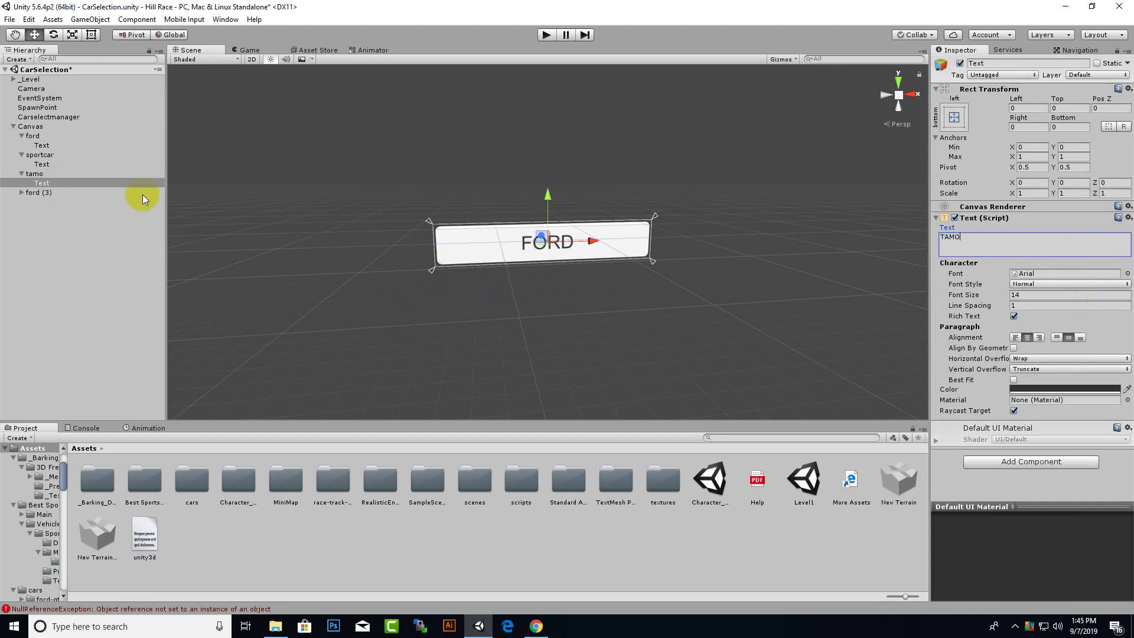
Step: Rename the third copy to zis and set its label to ZIS
click(46, 194)
right_click(46, 194)
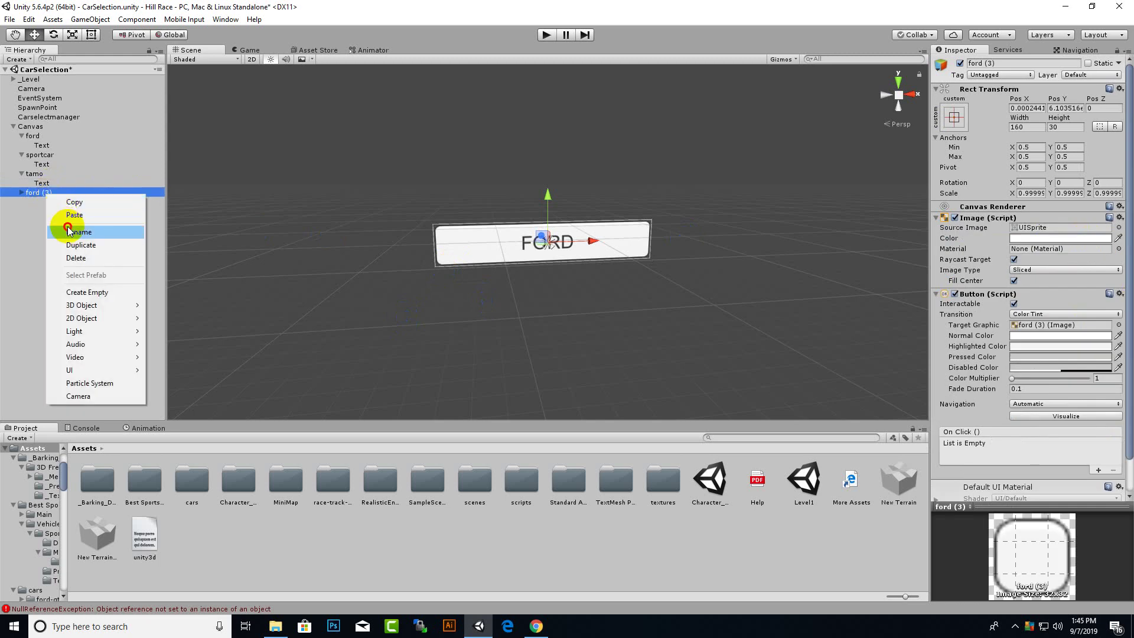
click(68, 226)
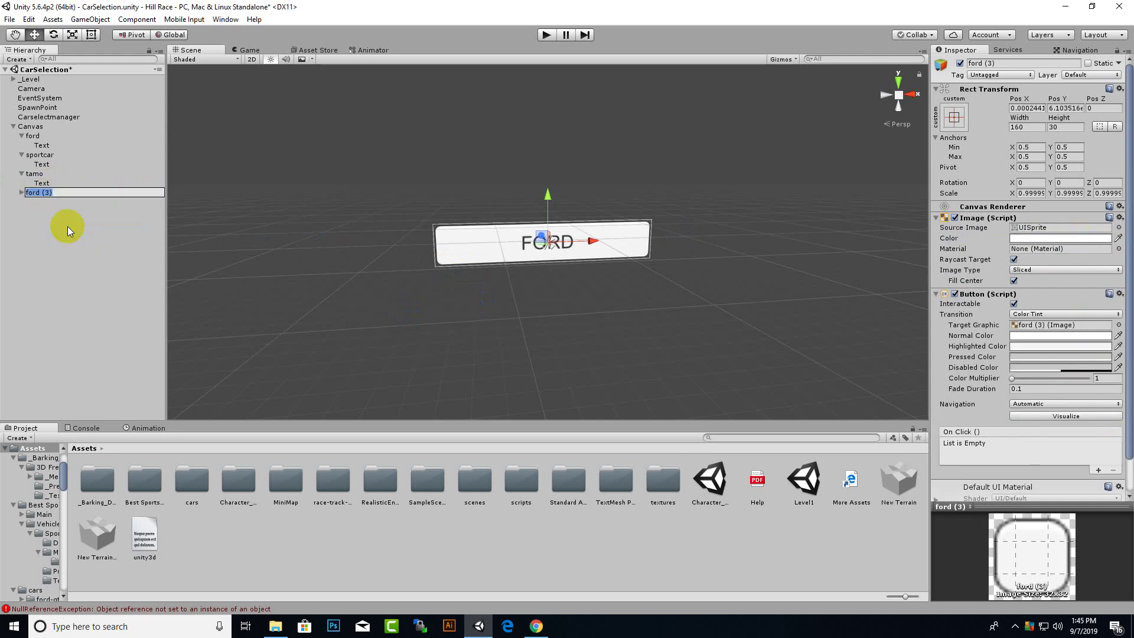
text(zis)
key(Return)
click(22, 193)
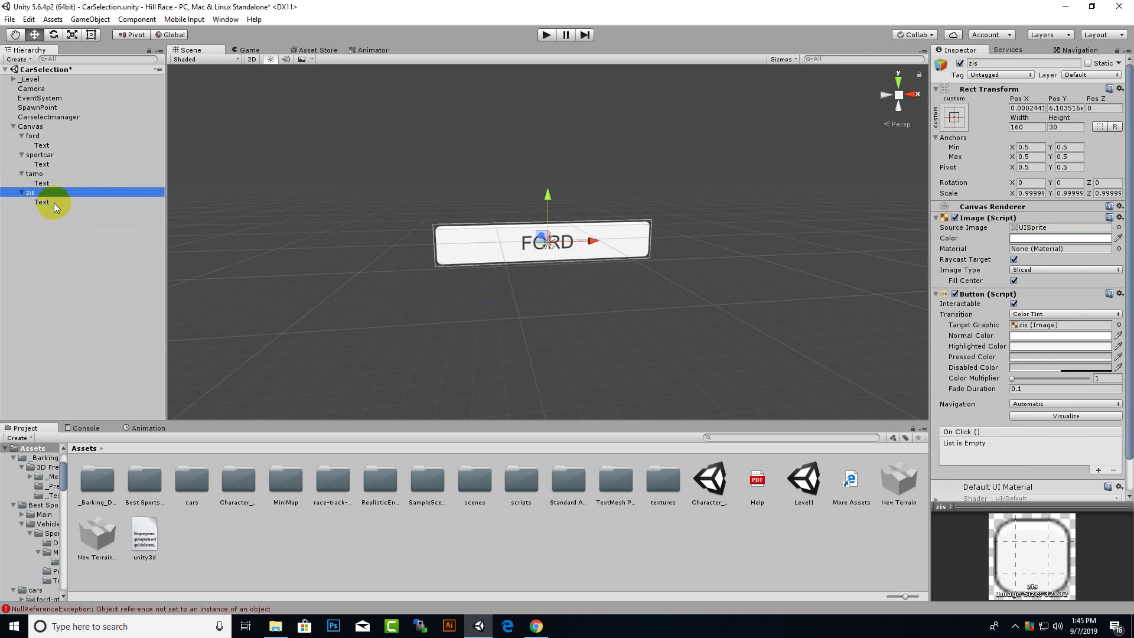
click(53, 202)
click(984, 231)
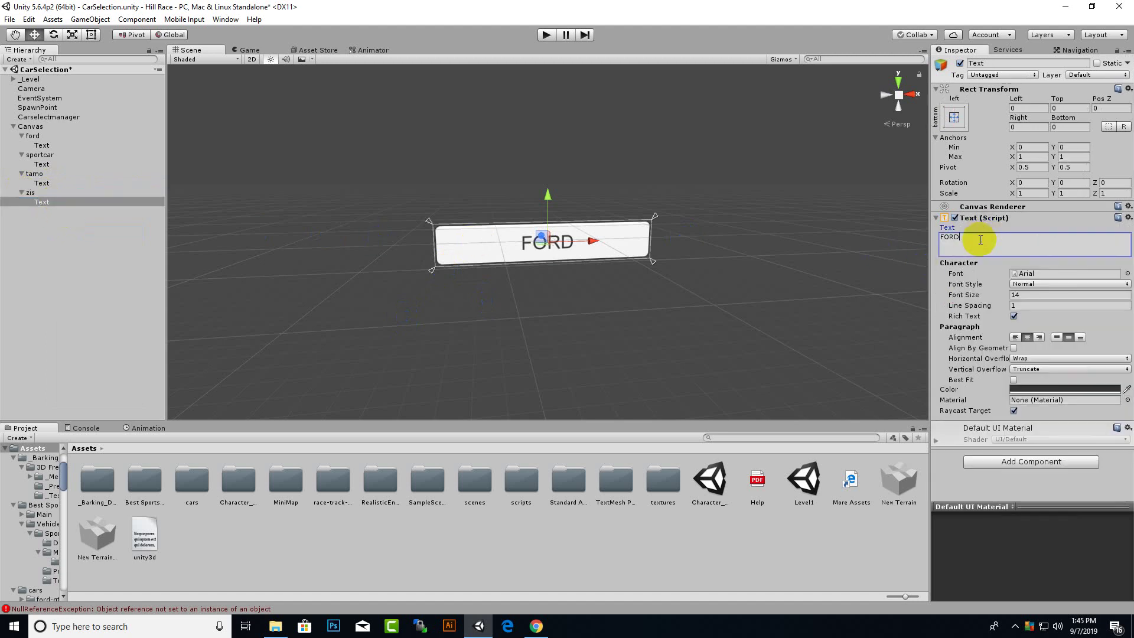
text(ZIS)
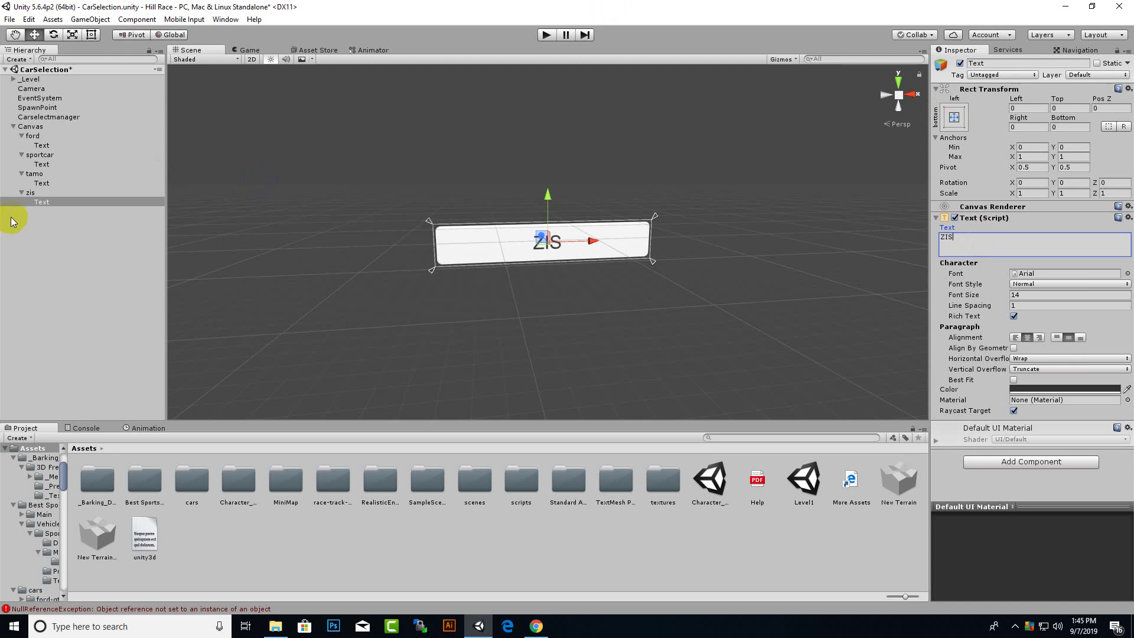
click(30, 192)
Step: Drag zis right, tamo left, and sportcar down below ford in the Scene view
click(595, 242)
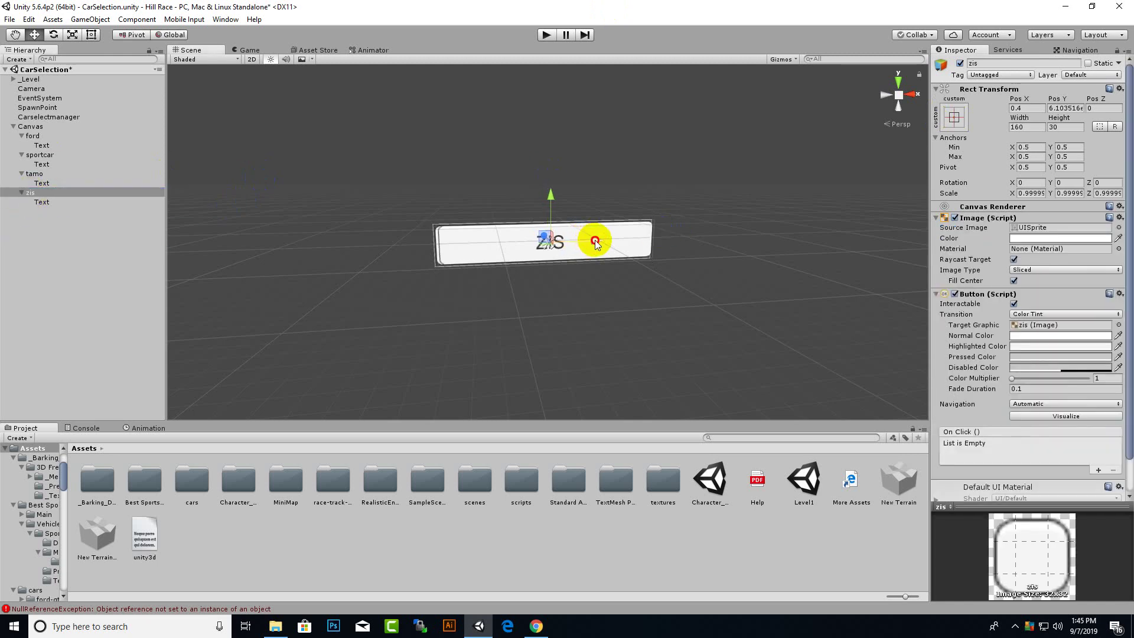
drag(595, 242, 796, 235)
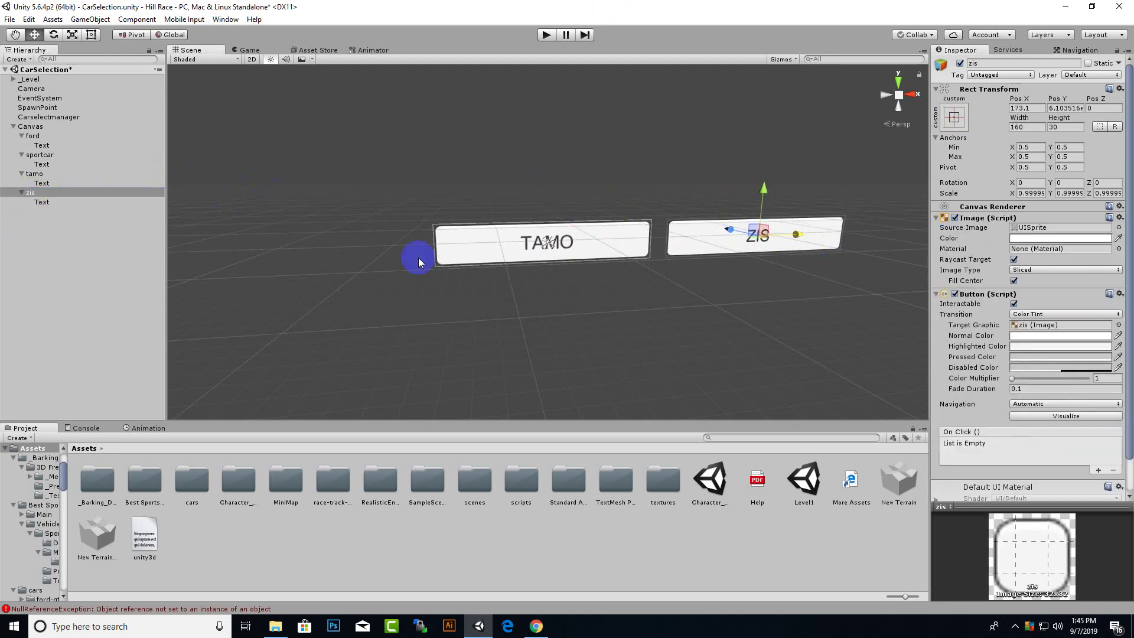
click(101, 174)
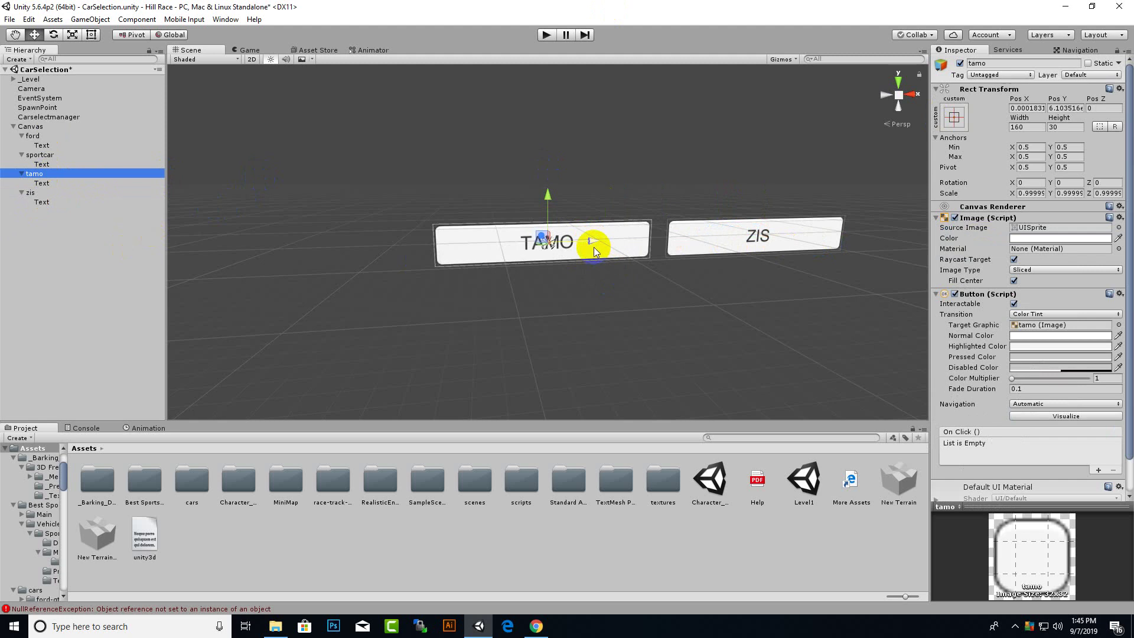
drag(591, 243, 346, 279)
click(40, 155)
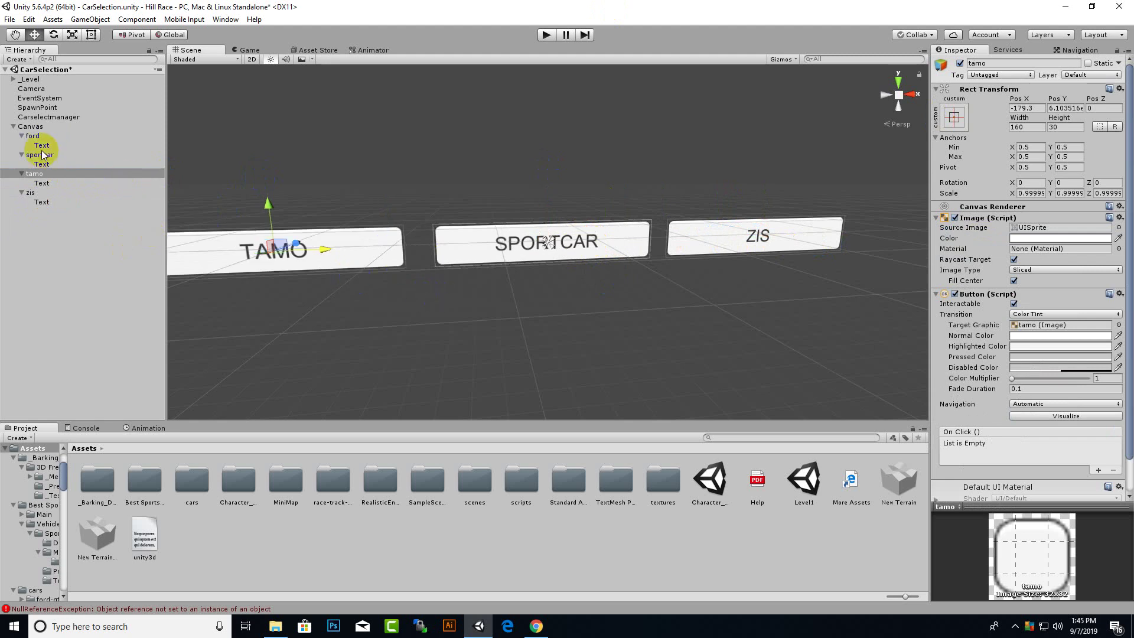
mouse_move(547, 197)
mouse_down()
mouse_move(545, 269)
mouse_move(468, 193)
mouse_up()
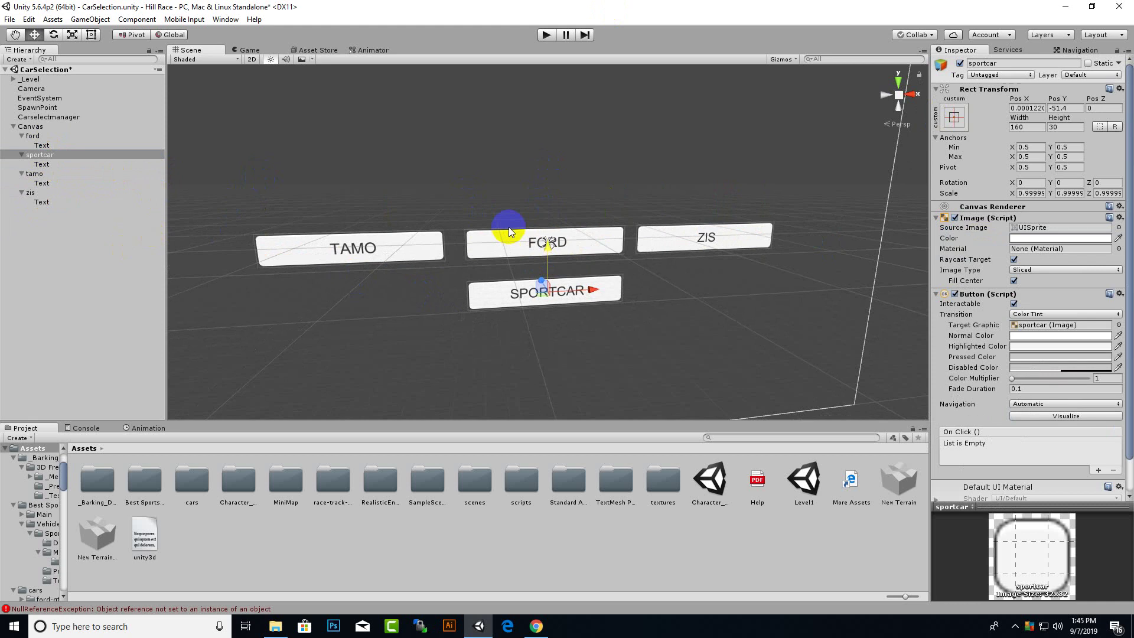
mouse_move(509, 227)
middle_down()
mouse_move(488, 173)
mouse_move(439, 197)
middle_up()
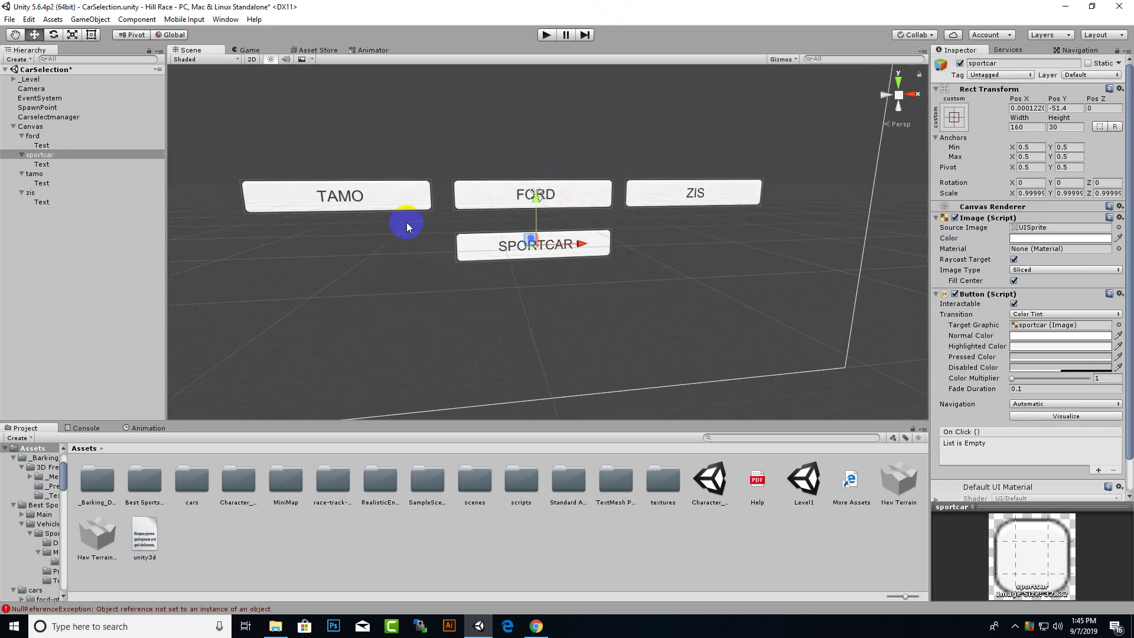
click(51, 137)
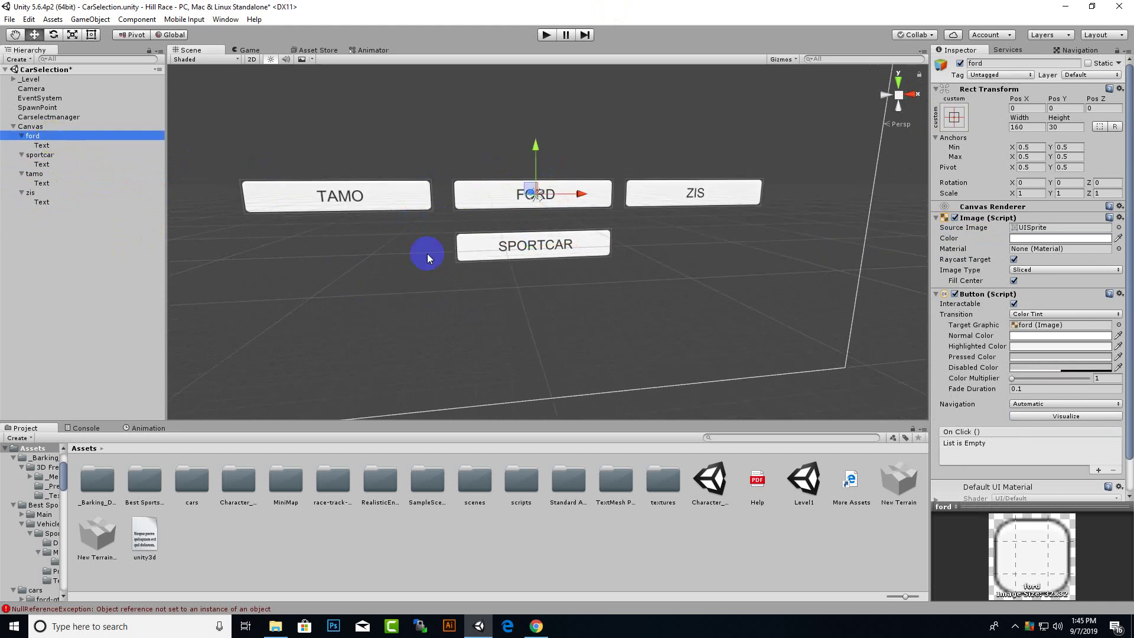
Step: Add Btn Character Select to ford with an On Click entry calling SwitchCharacter()
scroll(1051, 453, down, 2)
click(1047, 488)
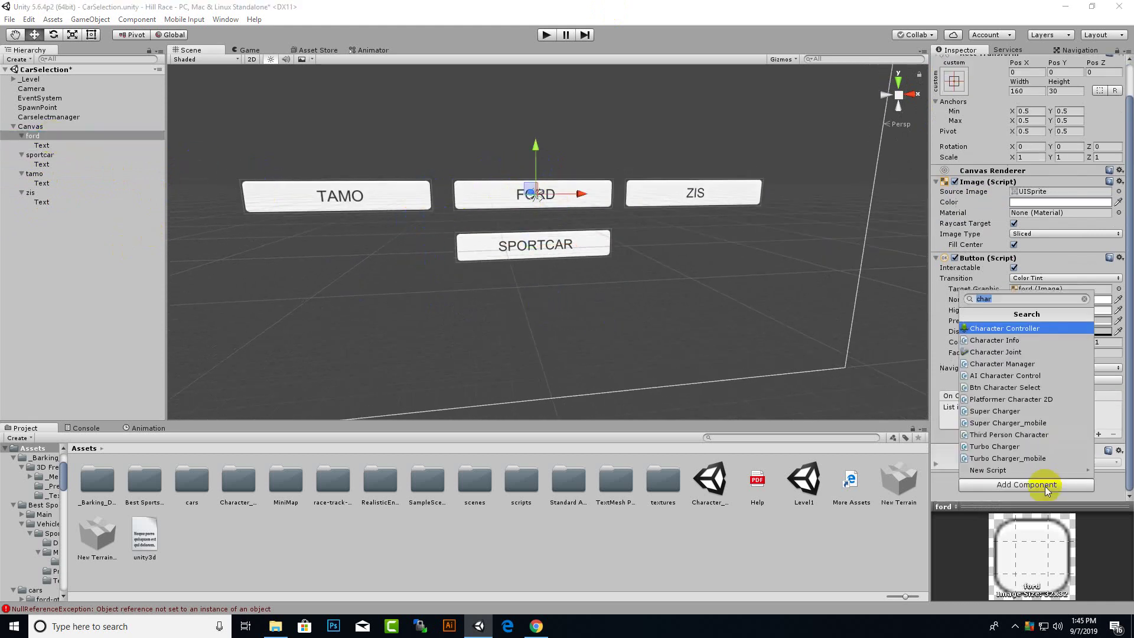
text(b)
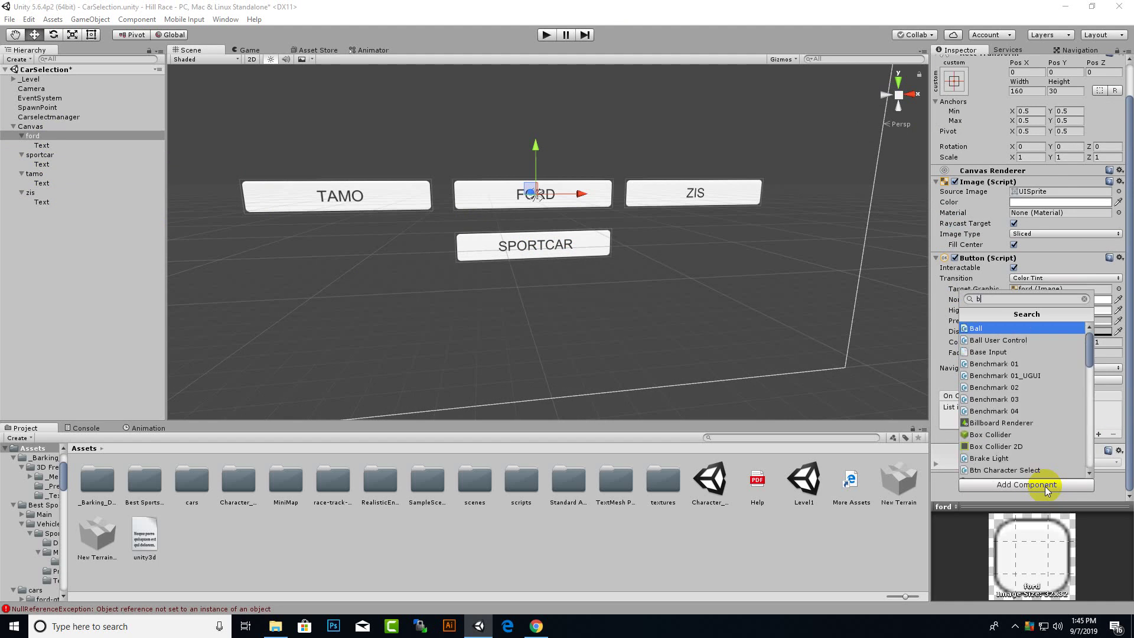
text(t)
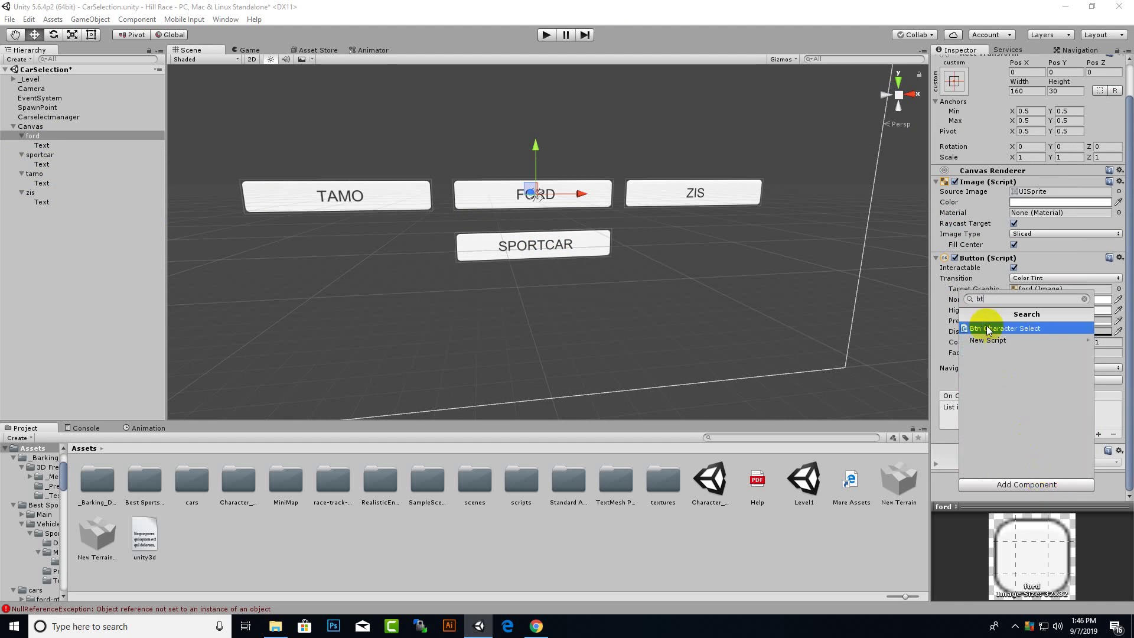
click(988, 329)
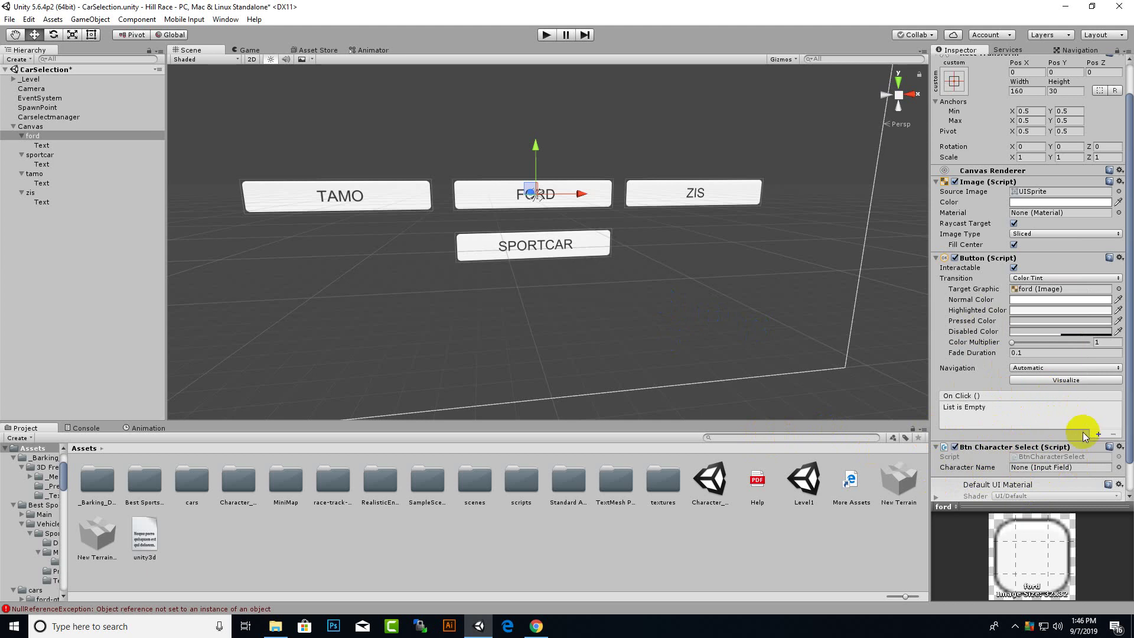
click(1098, 434)
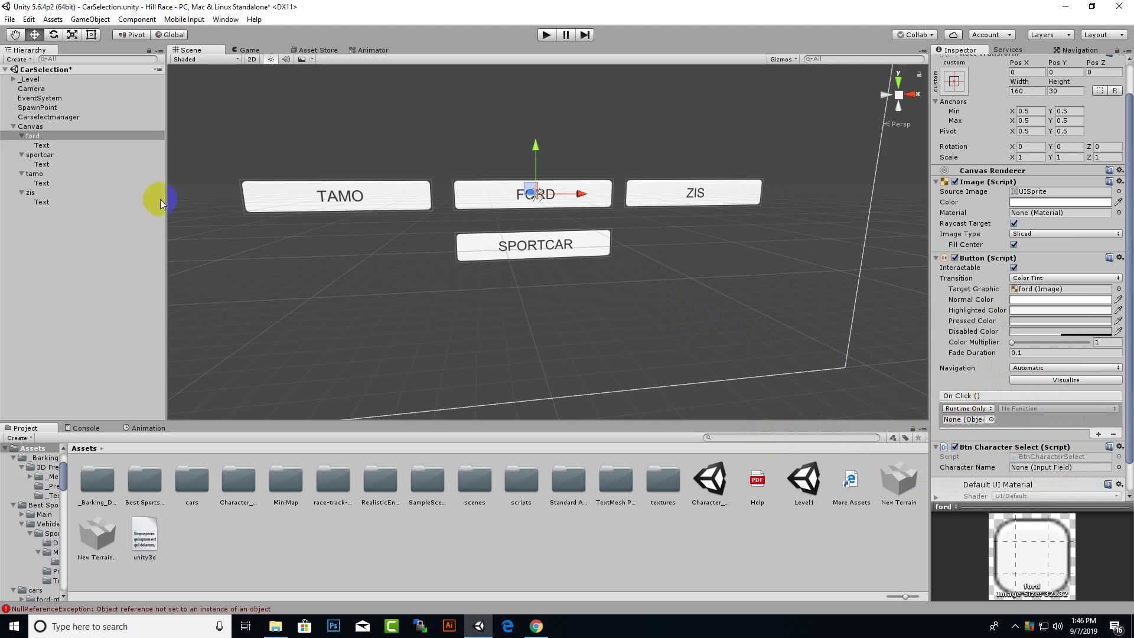
drag(33, 135, 957, 425)
click(1028, 408)
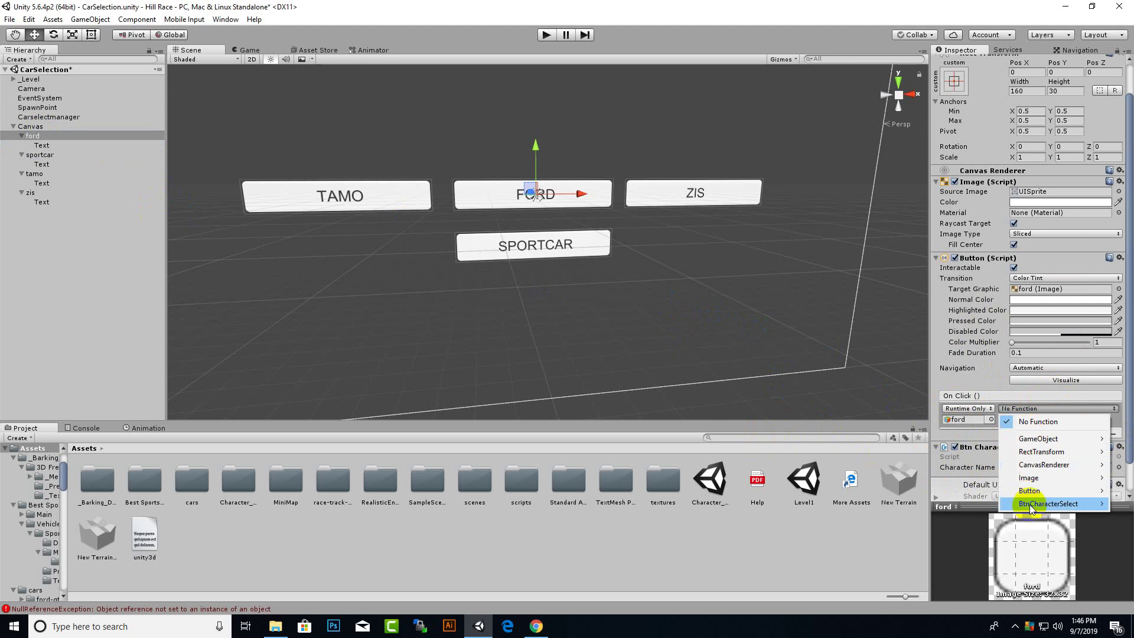
mouse_move(1033, 505)
click(902, 504)
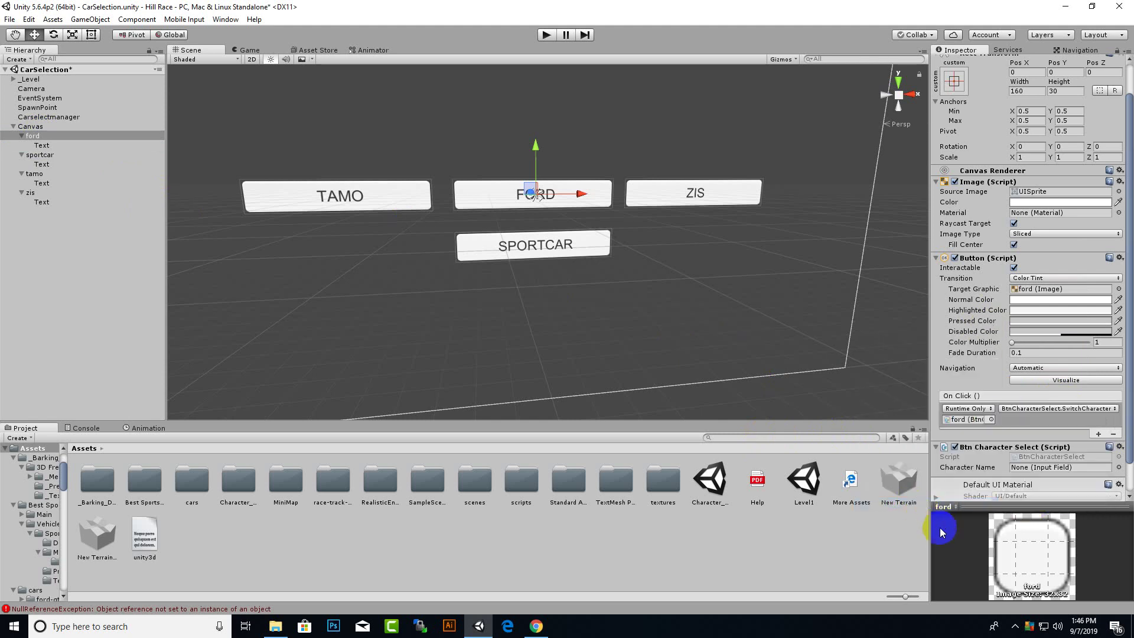
Step: Give sportcar the Btn Character Select script with On Click calling SwitchCharacter()
click(34, 156)
click(1040, 484)
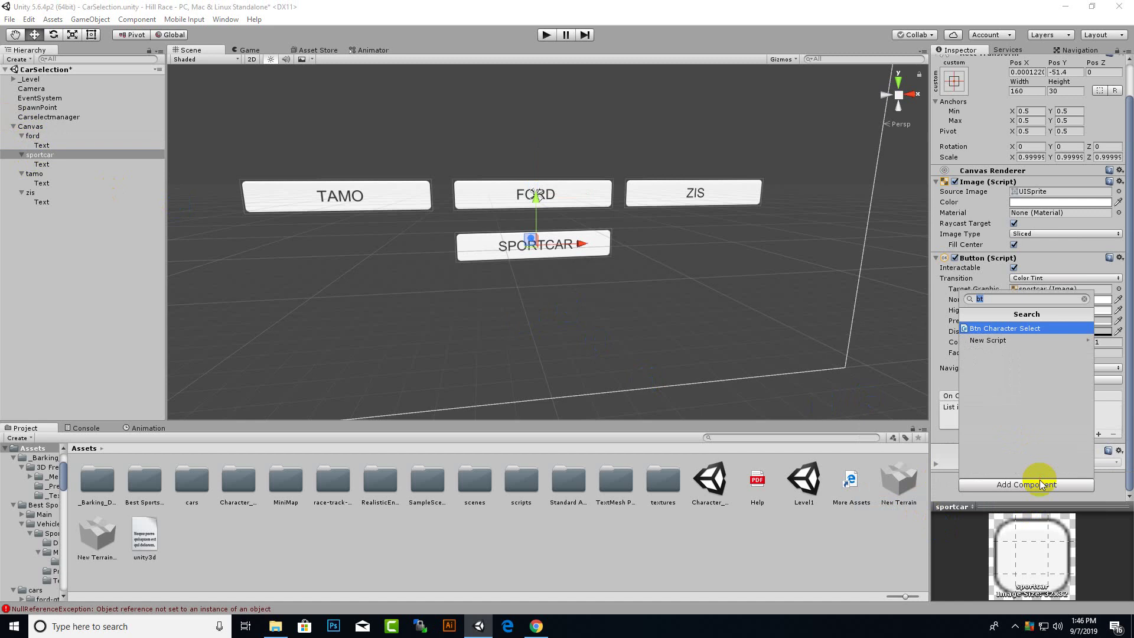
click(1020, 330)
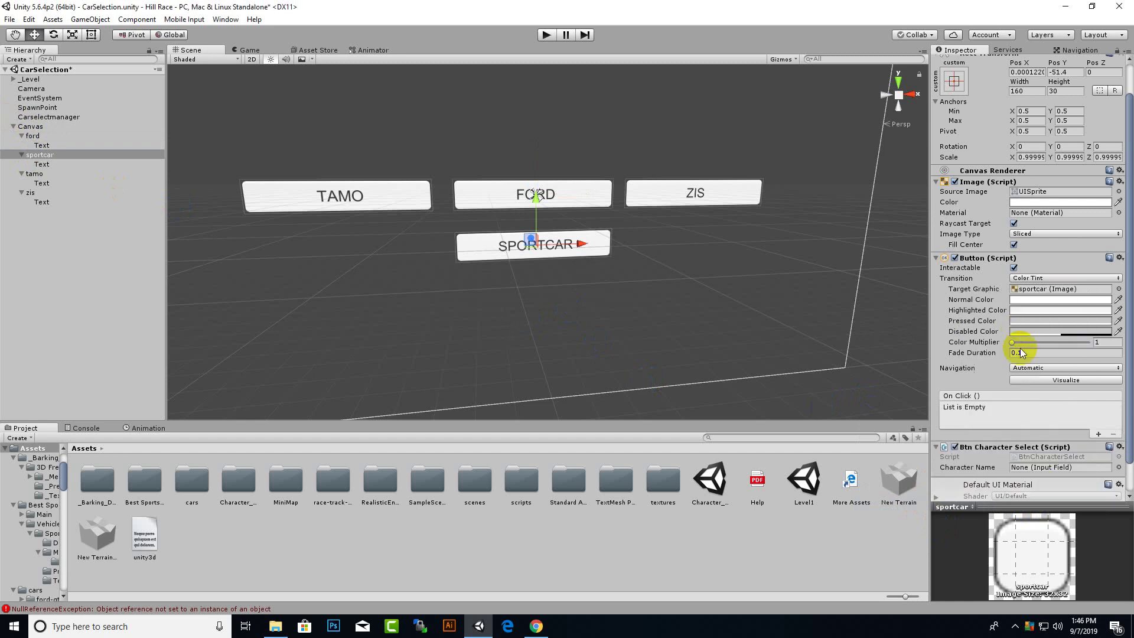
click(1099, 435)
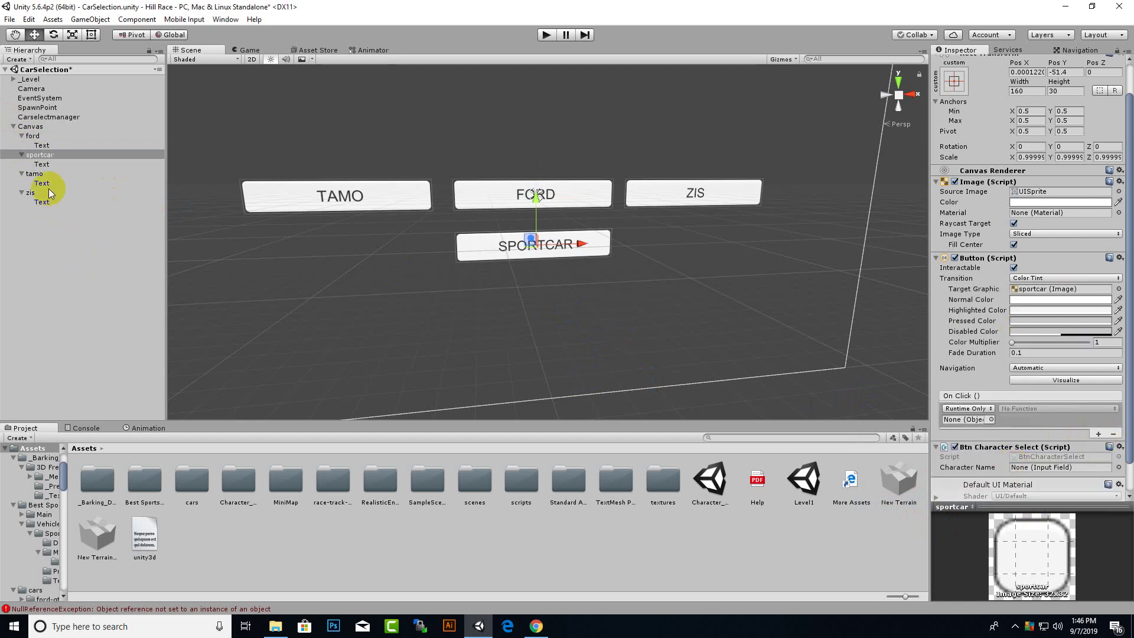
drag(42, 155, 959, 422)
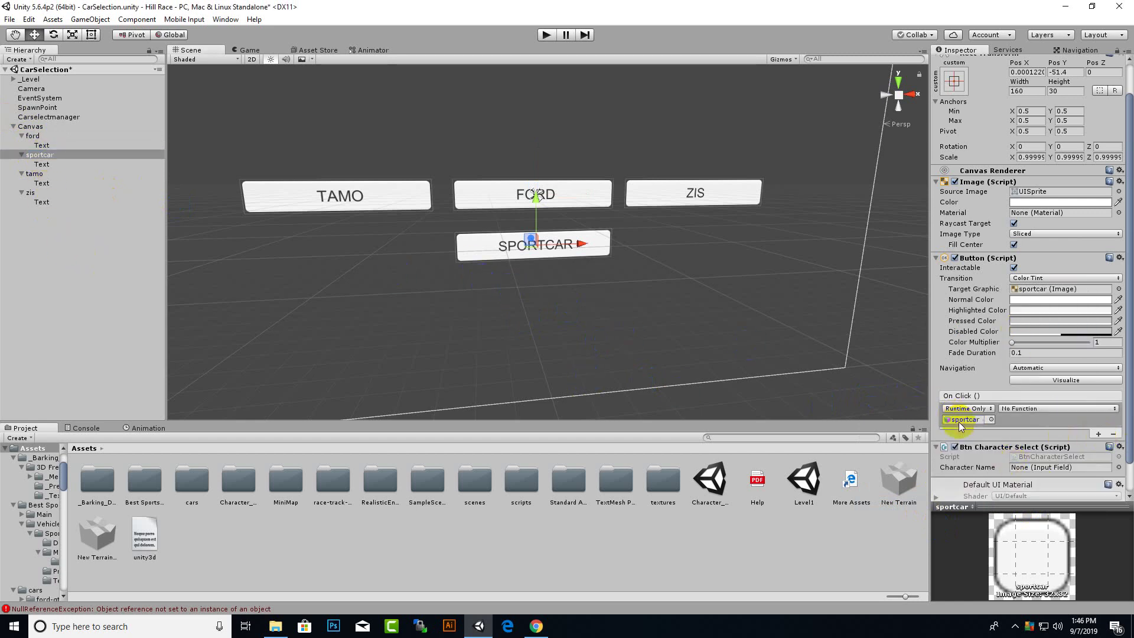
click(1008, 413)
mouse_move(1034, 503)
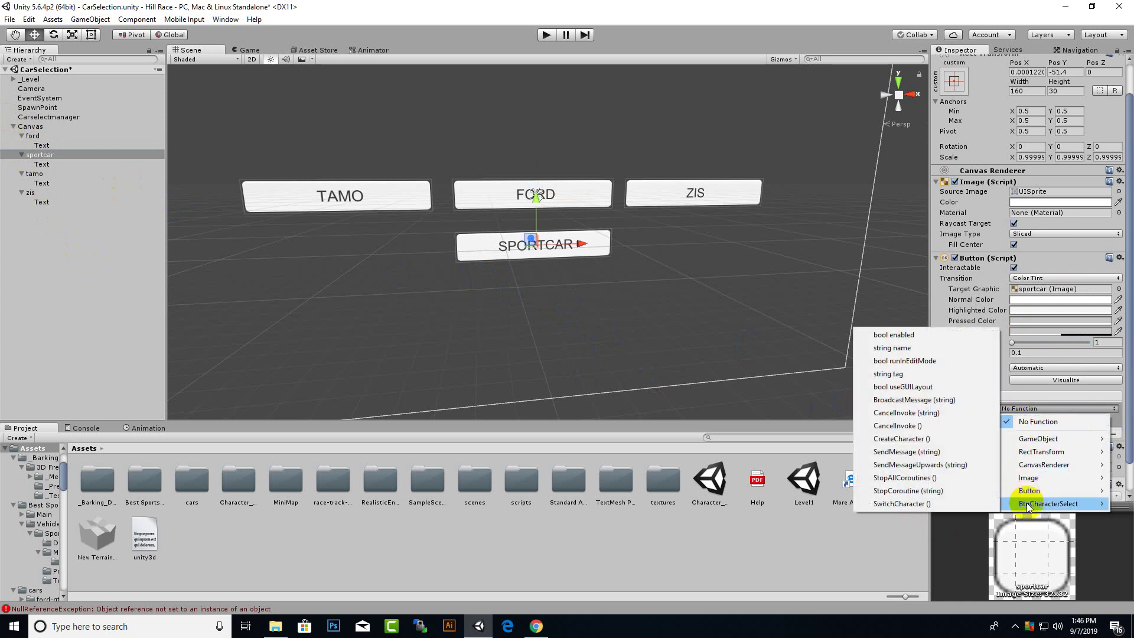
click(941, 506)
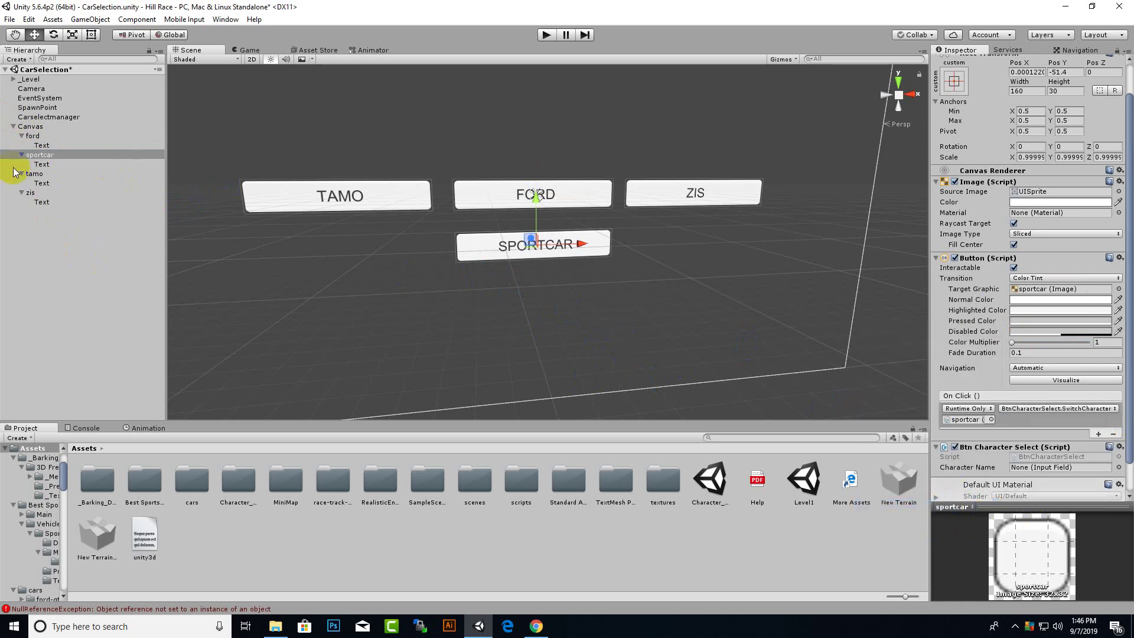
click(34, 174)
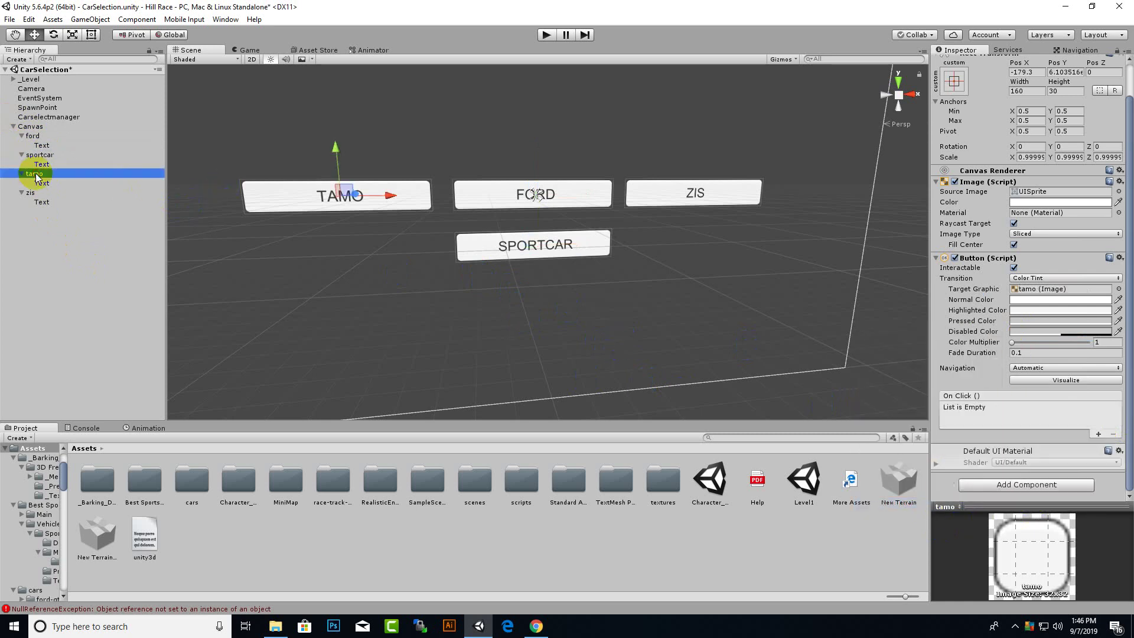
Step: Give tamo the Btn Character Select script with On Click calling SwitchCharacter()
click(1097, 435)
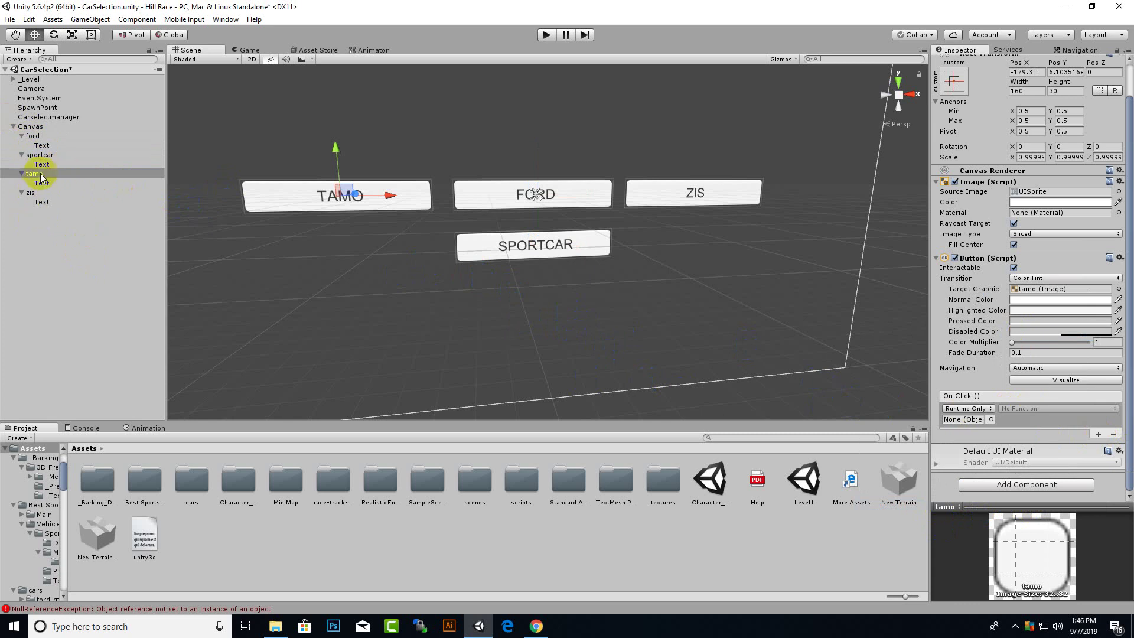
drag(41, 176, 960, 422)
click(1008, 485)
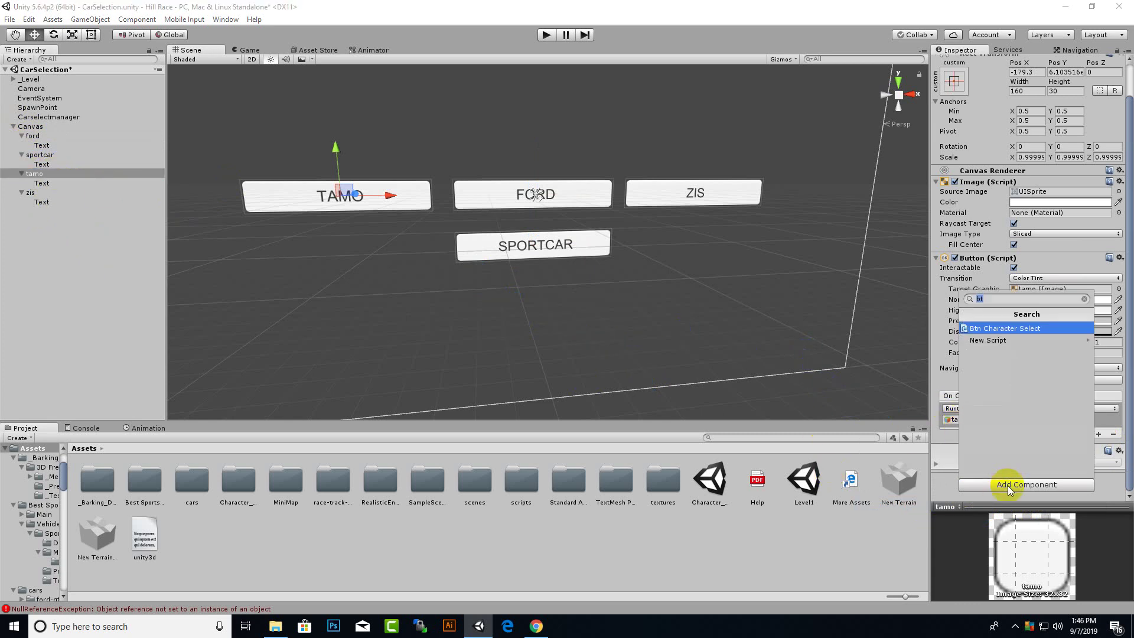
click(998, 337)
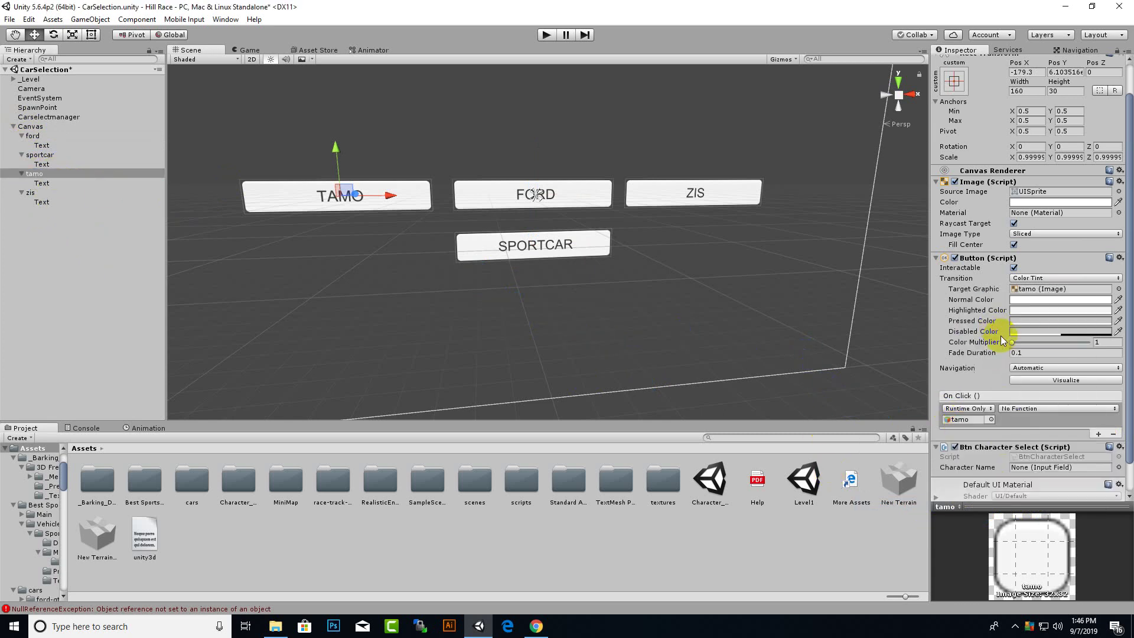
click(1013, 409)
mouse_move(1022, 504)
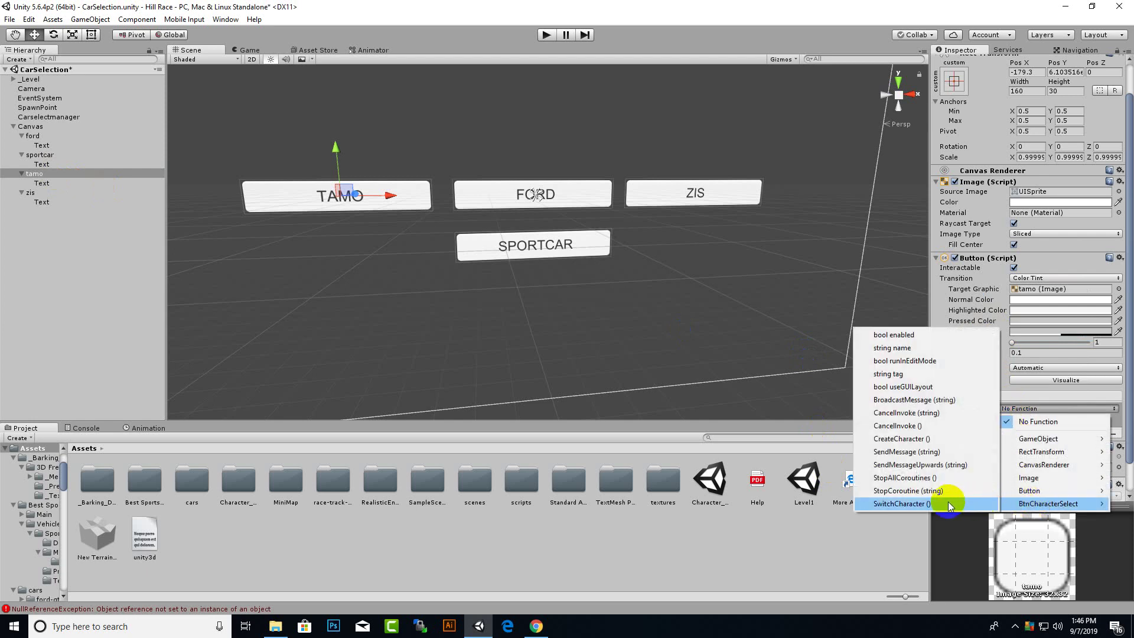
click(949, 503)
Step: Give zis the Btn Character Select script with On Click calling SwitchCharacter()
click(31, 193)
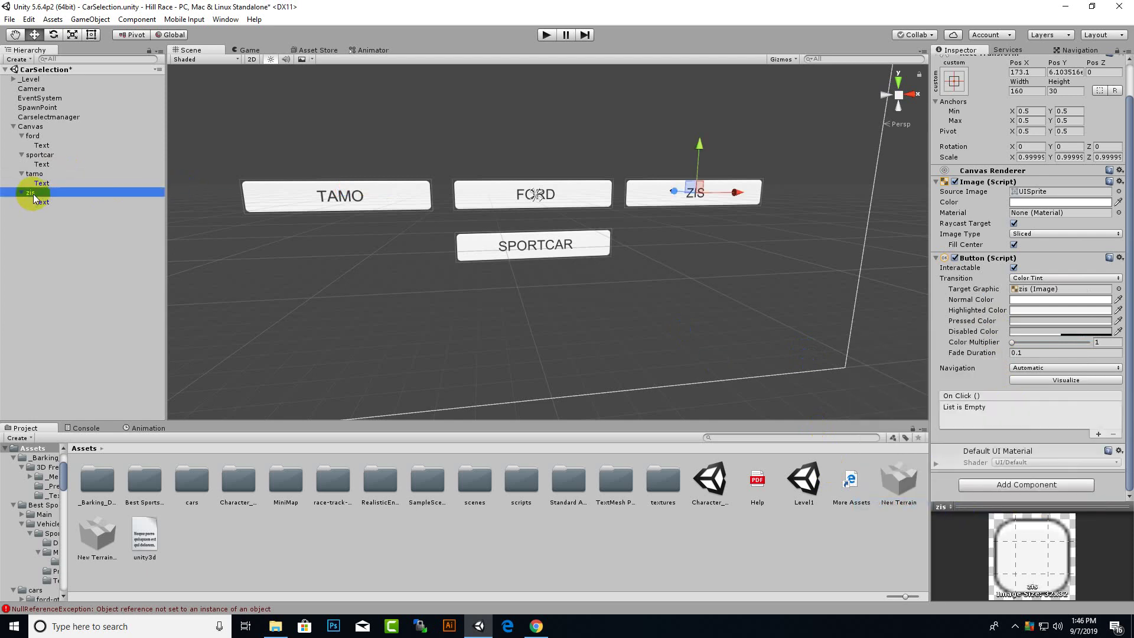
click(1002, 483)
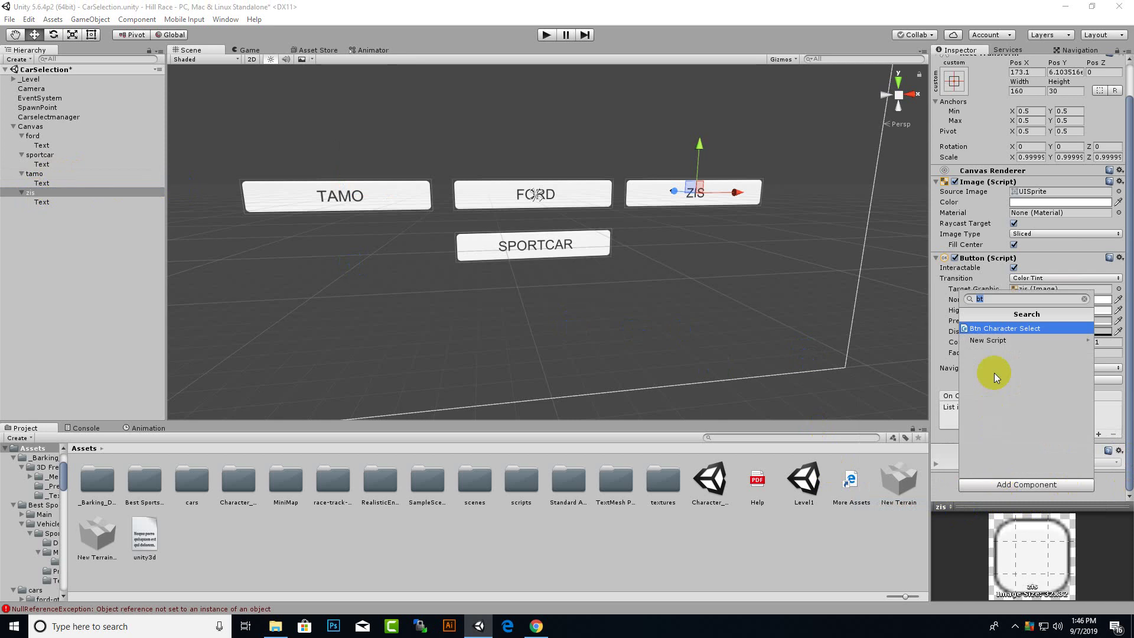
click(995, 328)
click(1099, 435)
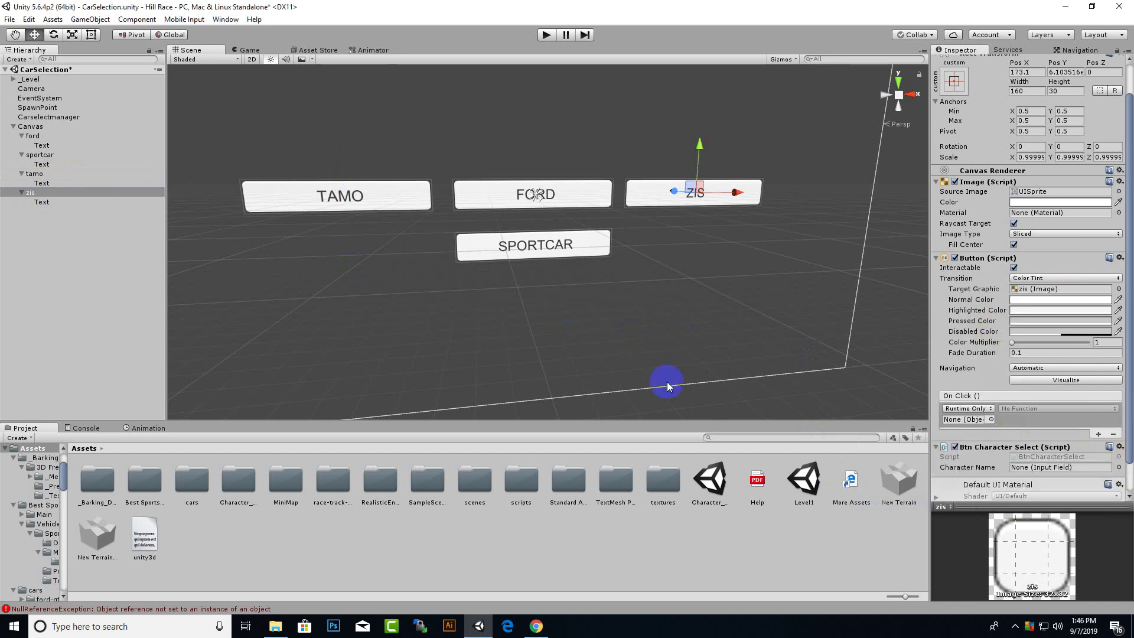
drag(26, 195, 969, 423)
click(1040, 408)
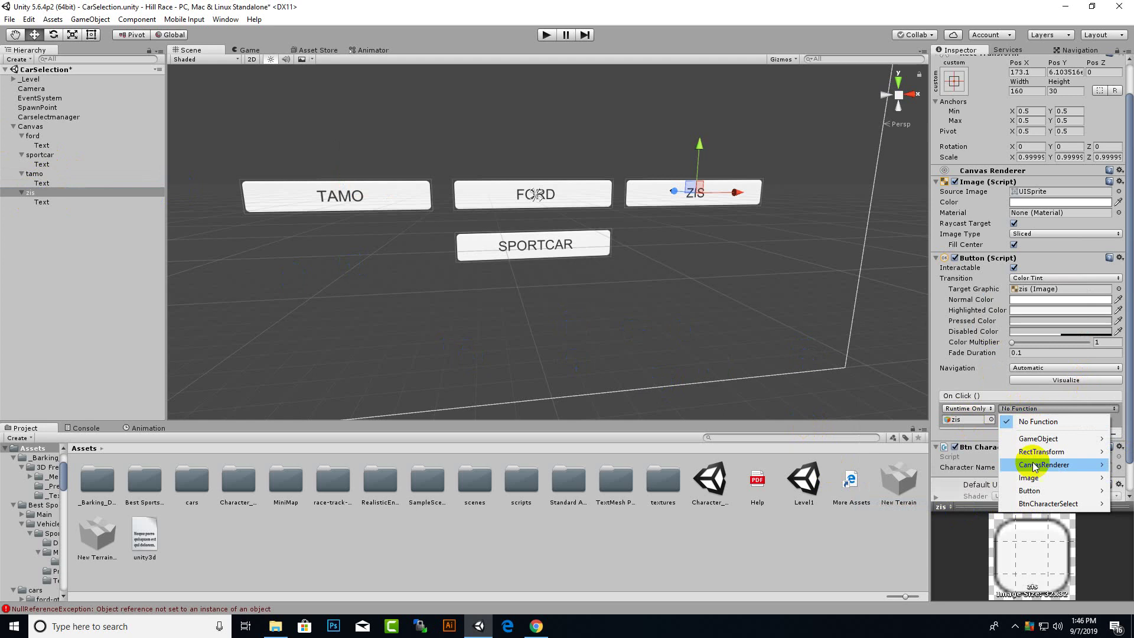
mouse_move(1023, 505)
click(948, 504)
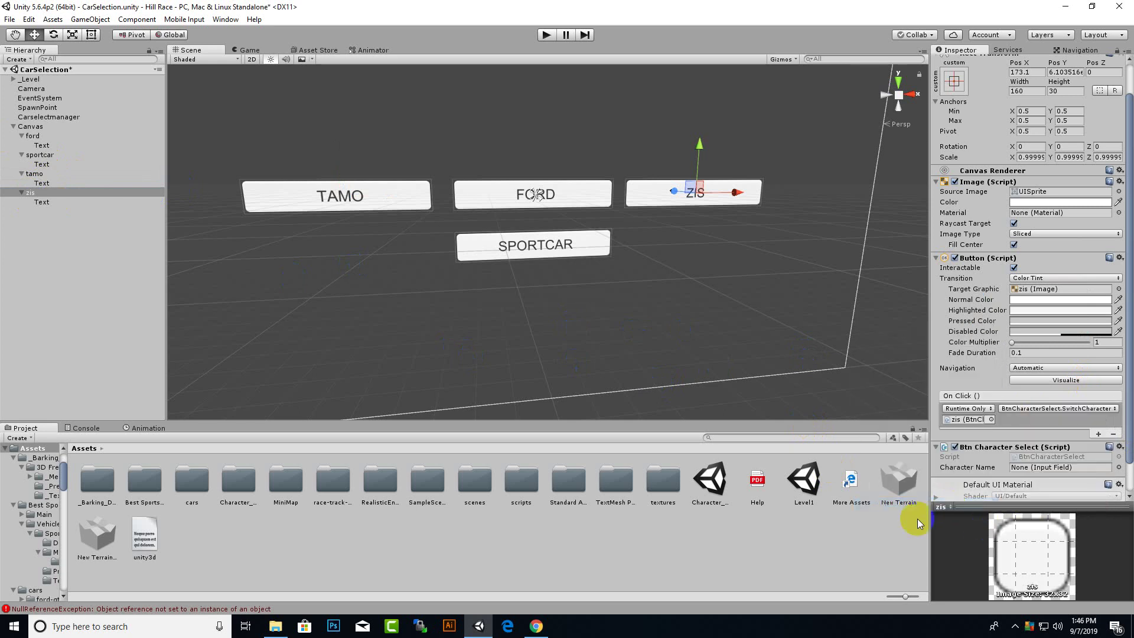
scroll(591, 273, down, 1)
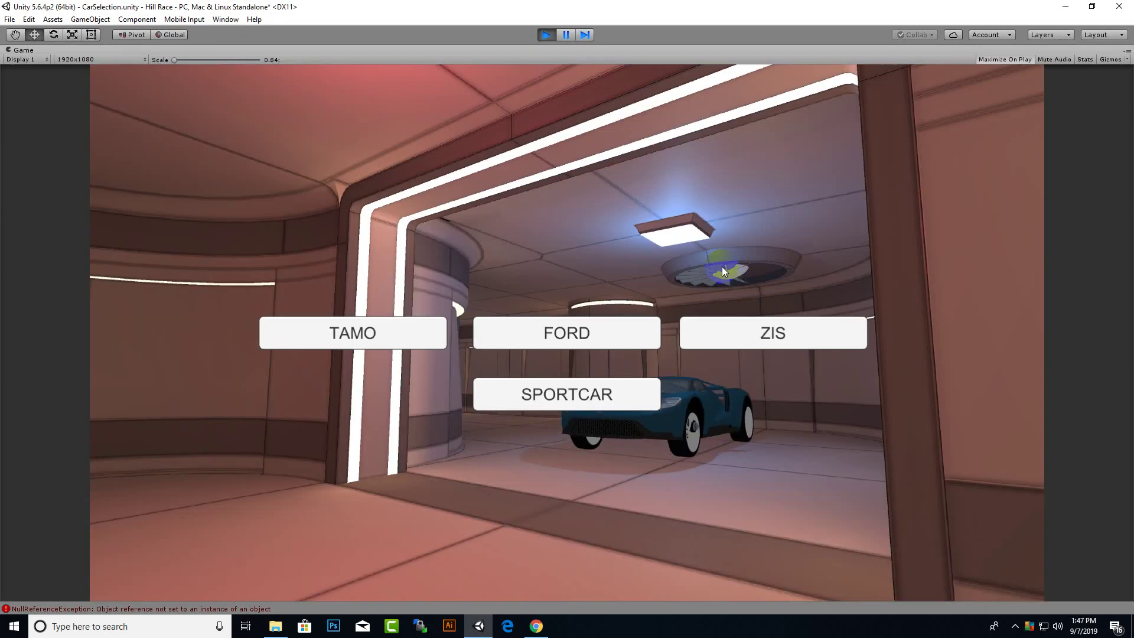
Step: In Play mode, click ZIS, SPORTCAR, FORD and TAMO to check each swaps the car, then stop
click(779, 334)
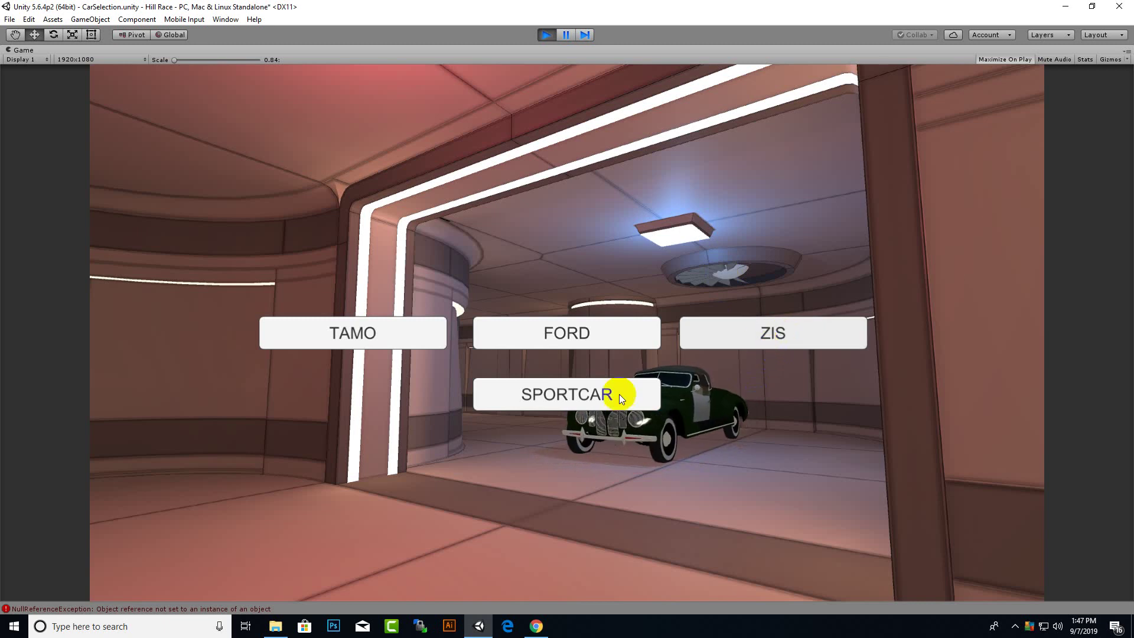
click(596, 399)
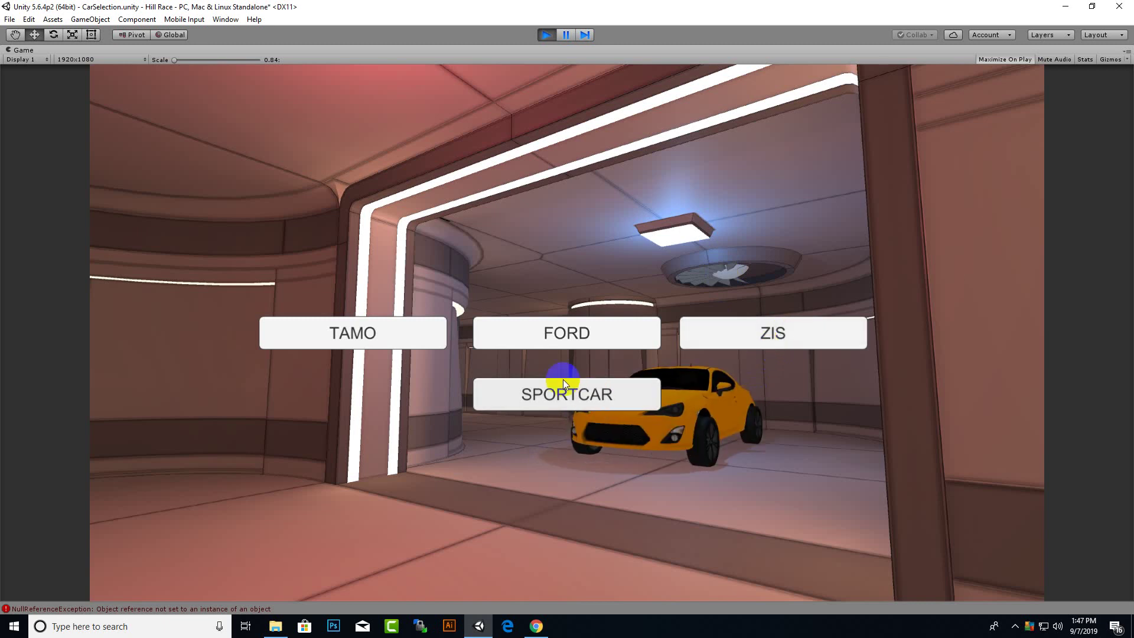
click(566, 342)
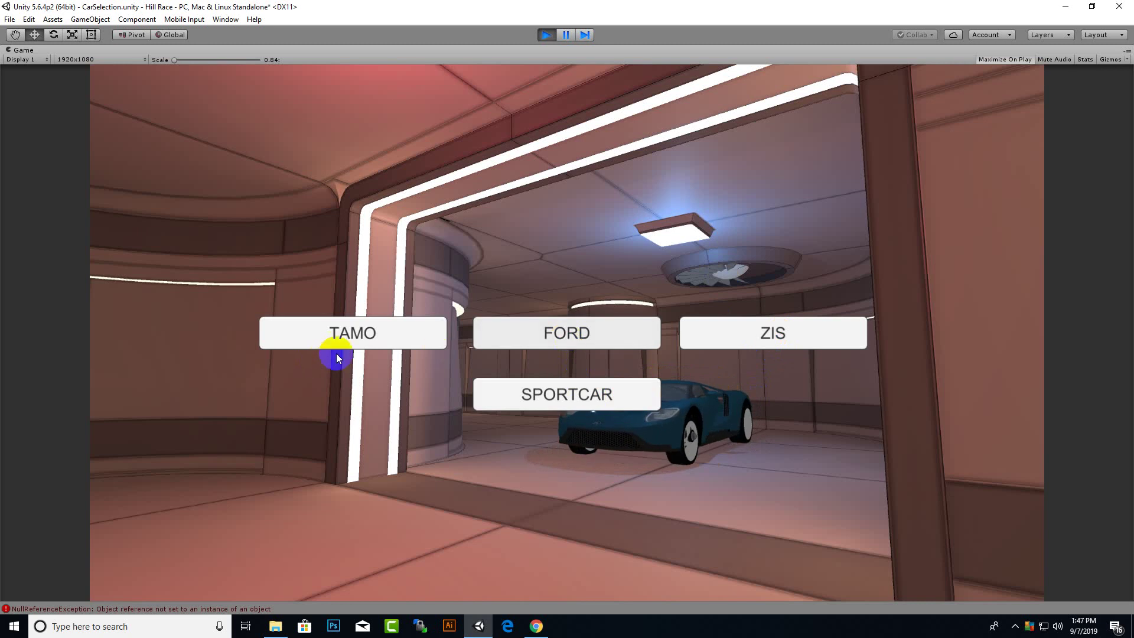
click(363, 335)
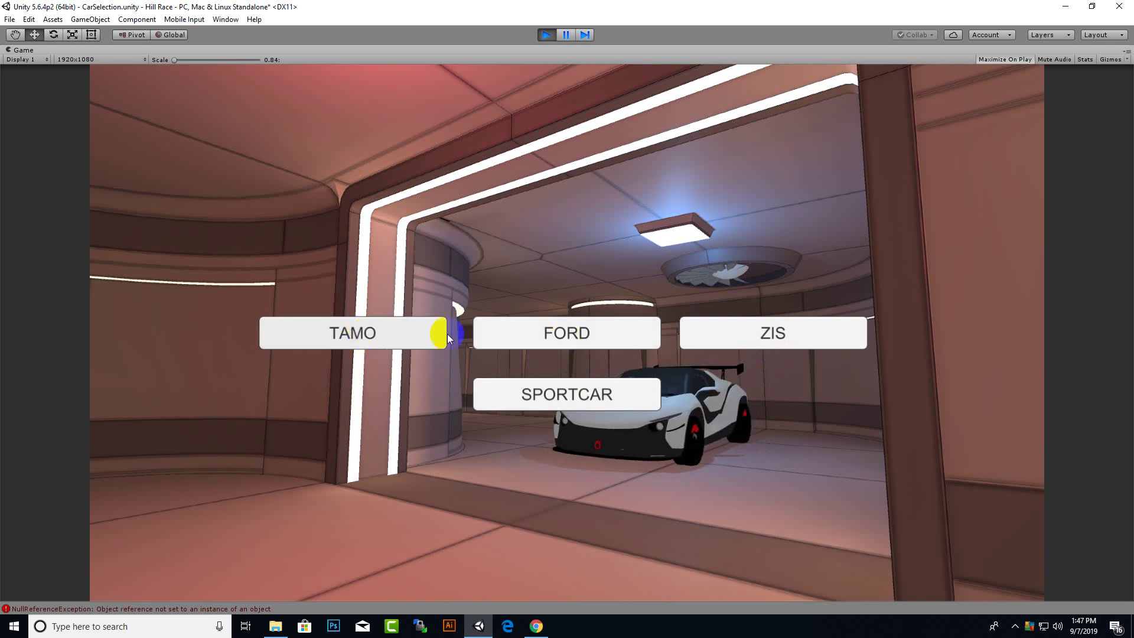
click(524, 328)
click(559, 393)
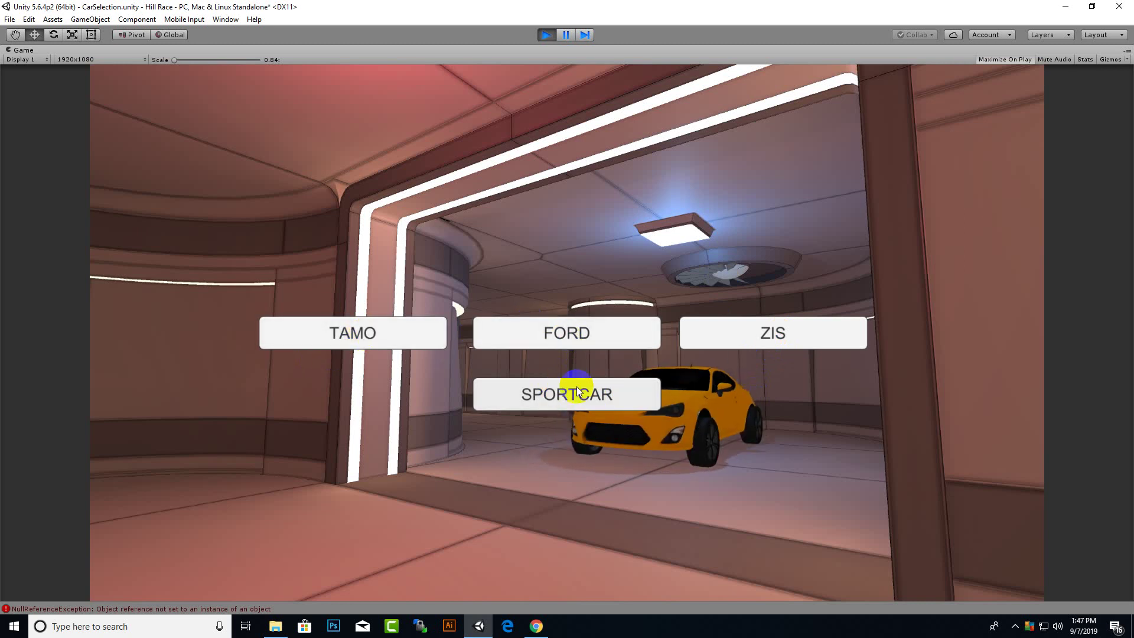
click(789, 339)
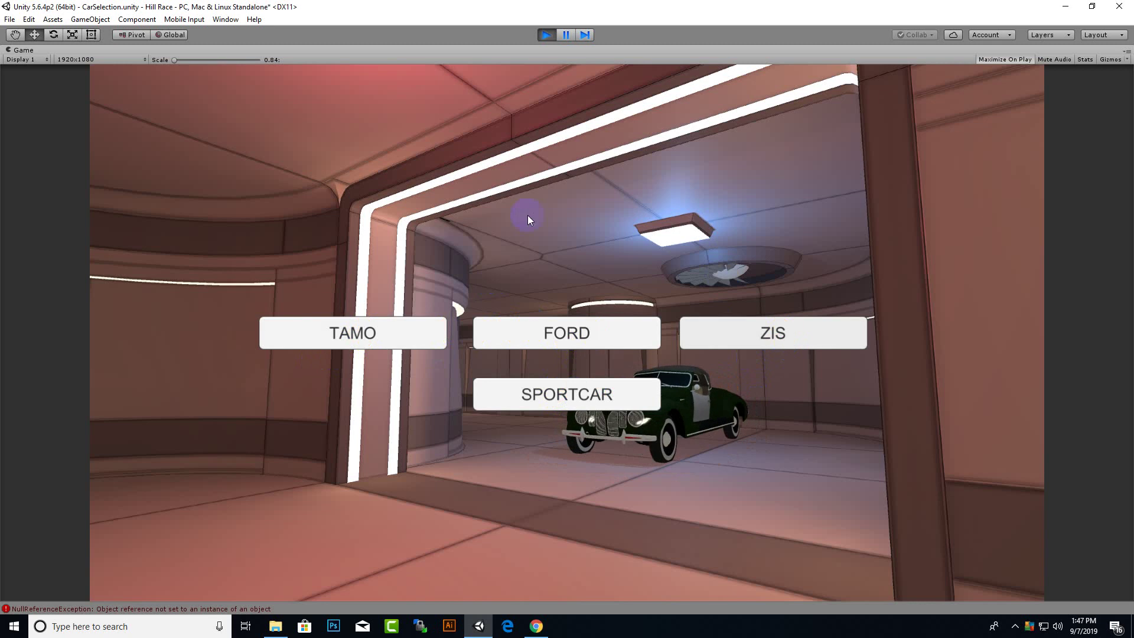
click(559, 43)
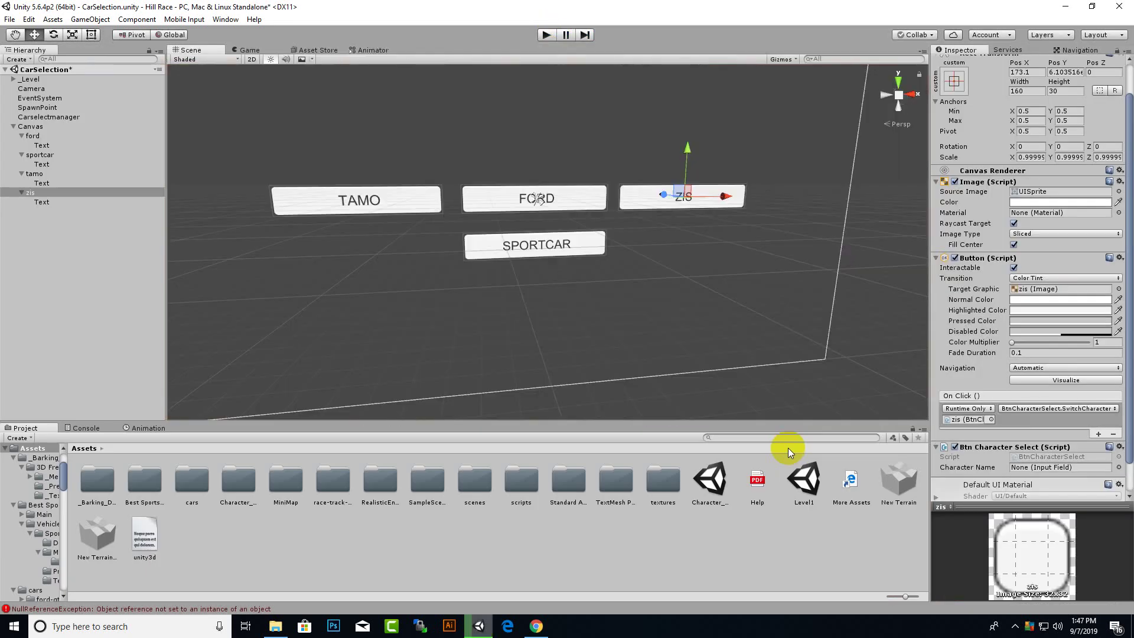
Step: Reframe the Scene view and undo the ford button's move so it returns between TAMO and ZIS
click(570, 249)
middle_drag(571, 251, 621, 275)
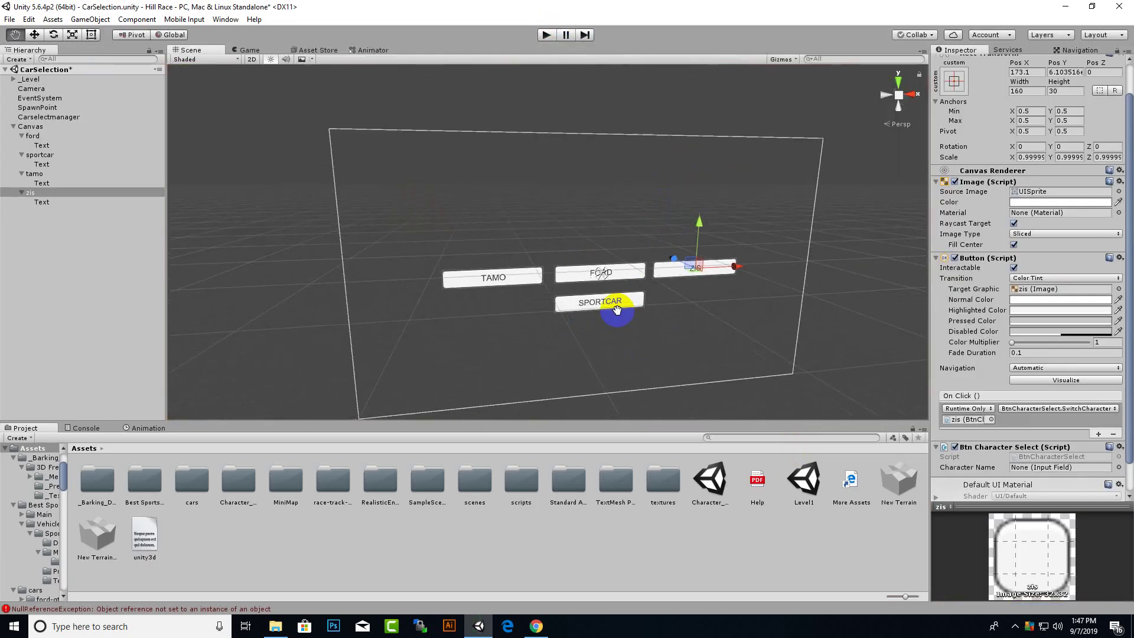
middle_drag(525, 306, 621, 374)
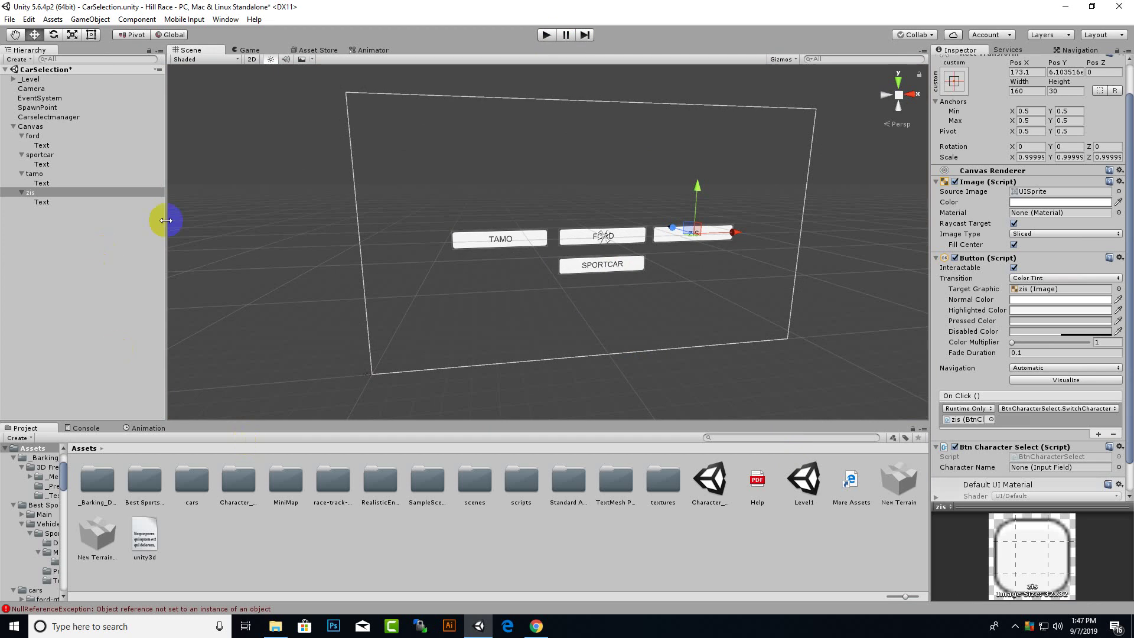
click(35, 174)
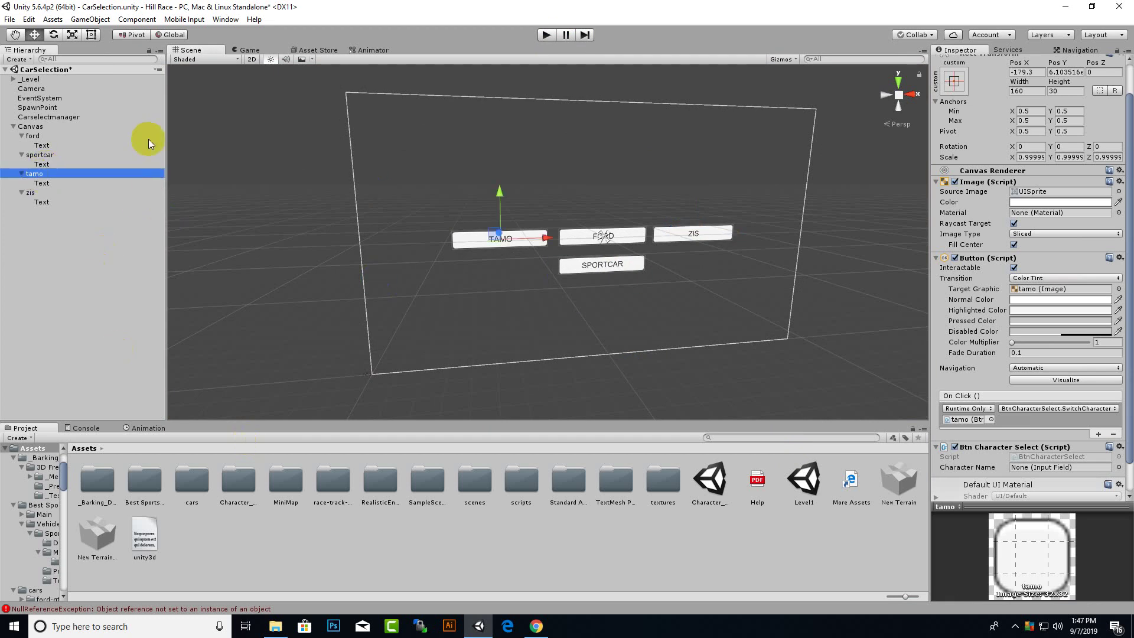
click(33, 136)
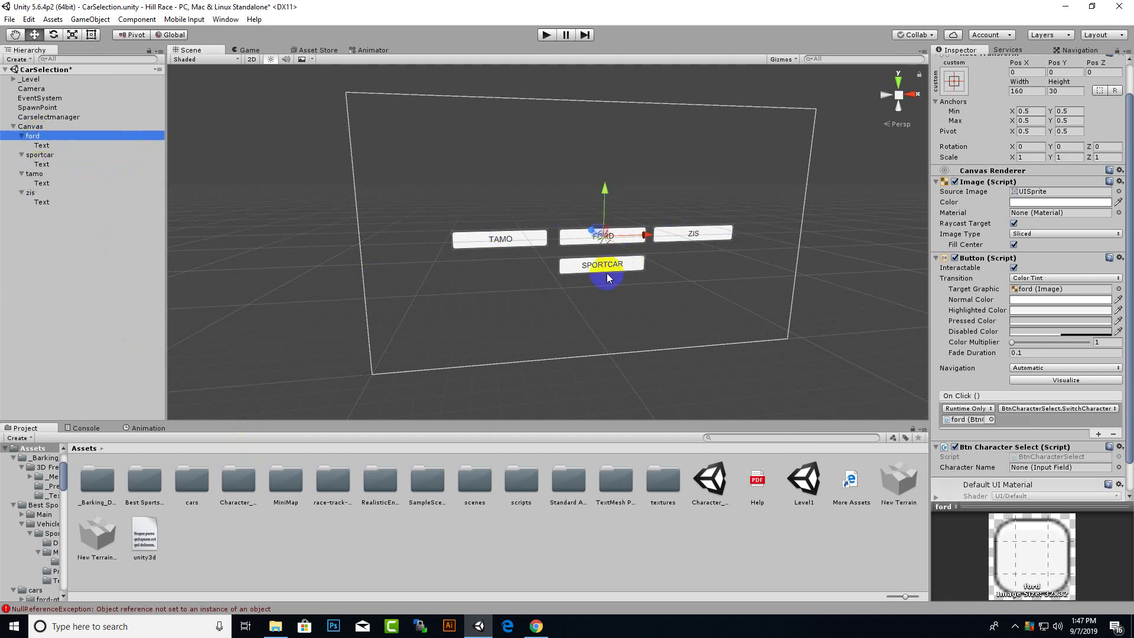
scroll(609, 225, up, 2)
drag(615, 182, 634, 303)
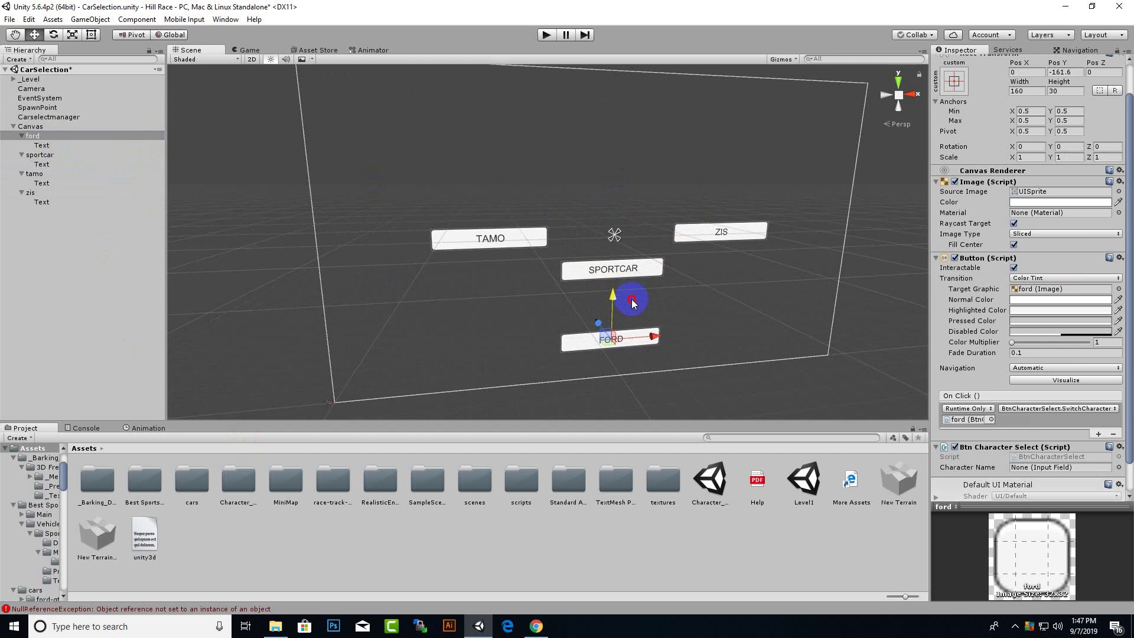
key(ctrl+z)
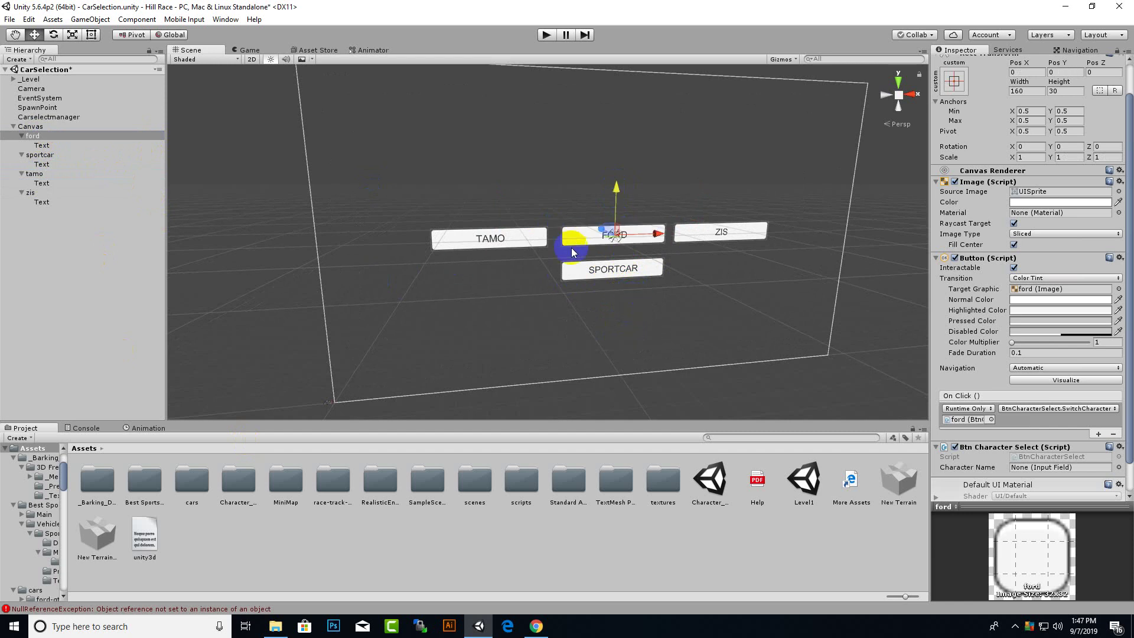
Step: Select ford, sportcar, tamo and zis together and move them lower on the canvas
ctrl+click(39, 154)
ctrl+click(34, 173)
ctrl+click(30, 192)
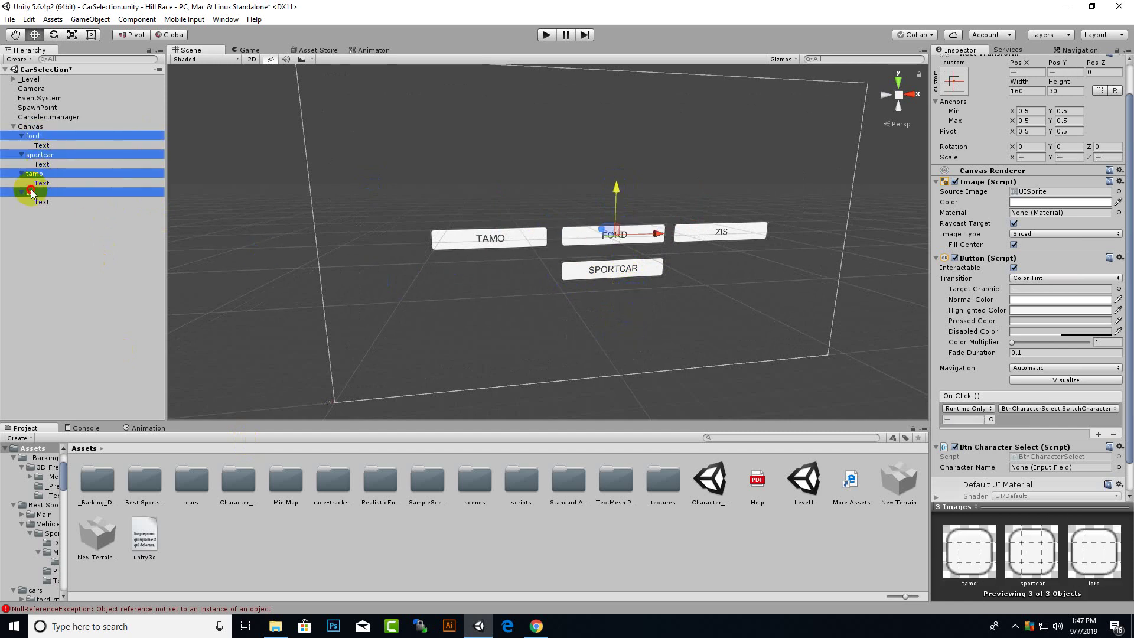
drag(614, 192, 614, 275)
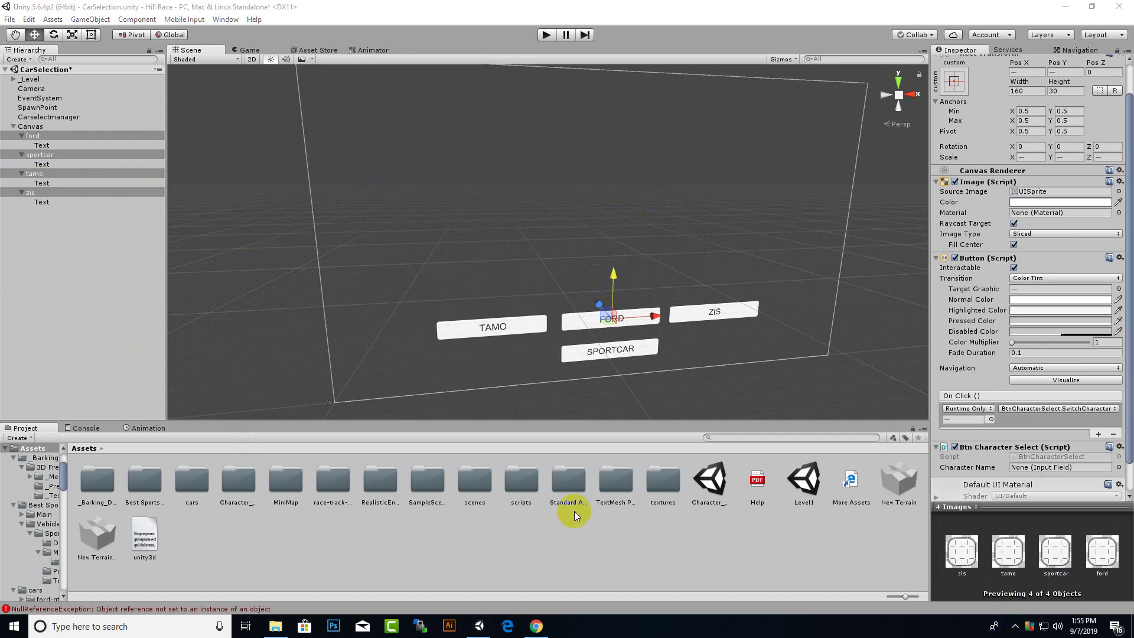
click(520, 488)
Step: From textures/cars, set the tamo, zis101, sportcar and gt-2017 pictures as the four buttons' source images
double_click(663, 480)
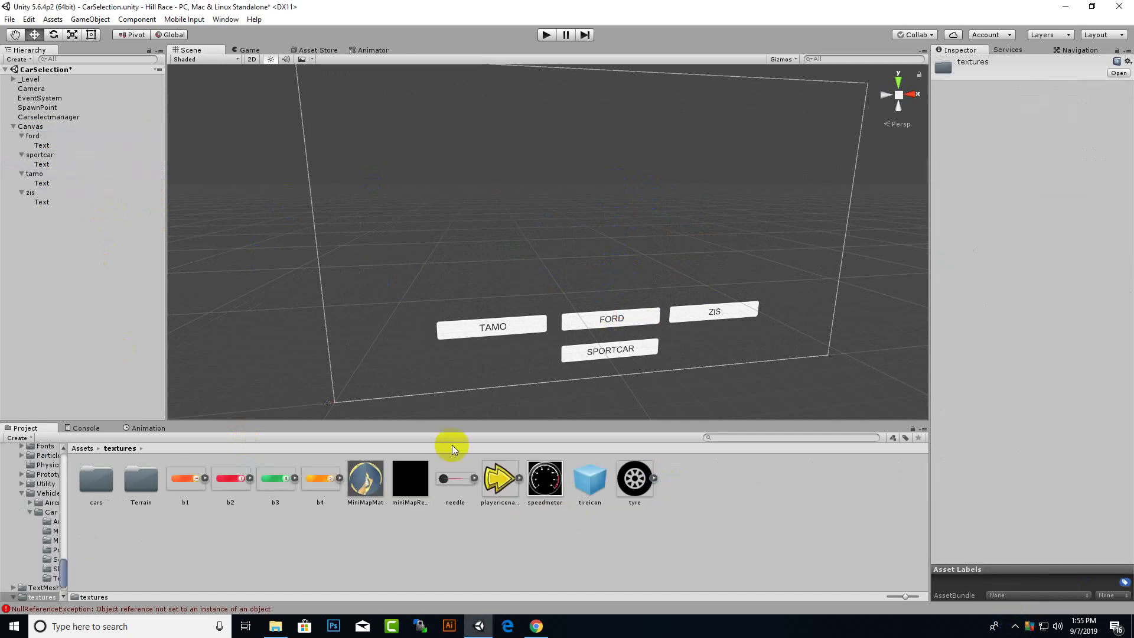
click(452, 334)
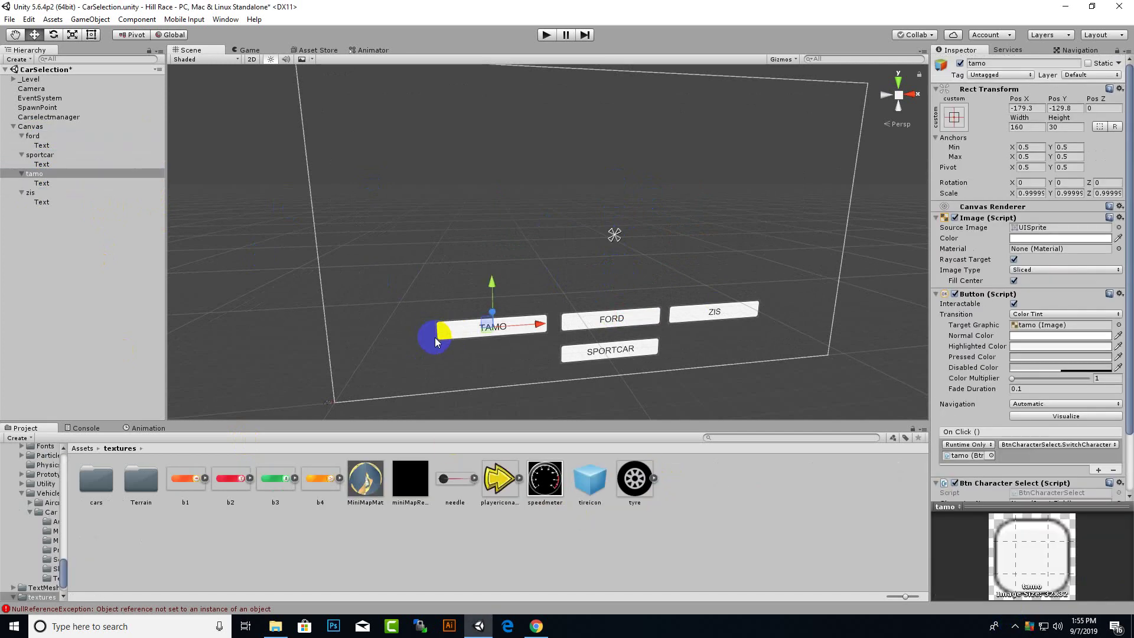
double_click(96, 479)
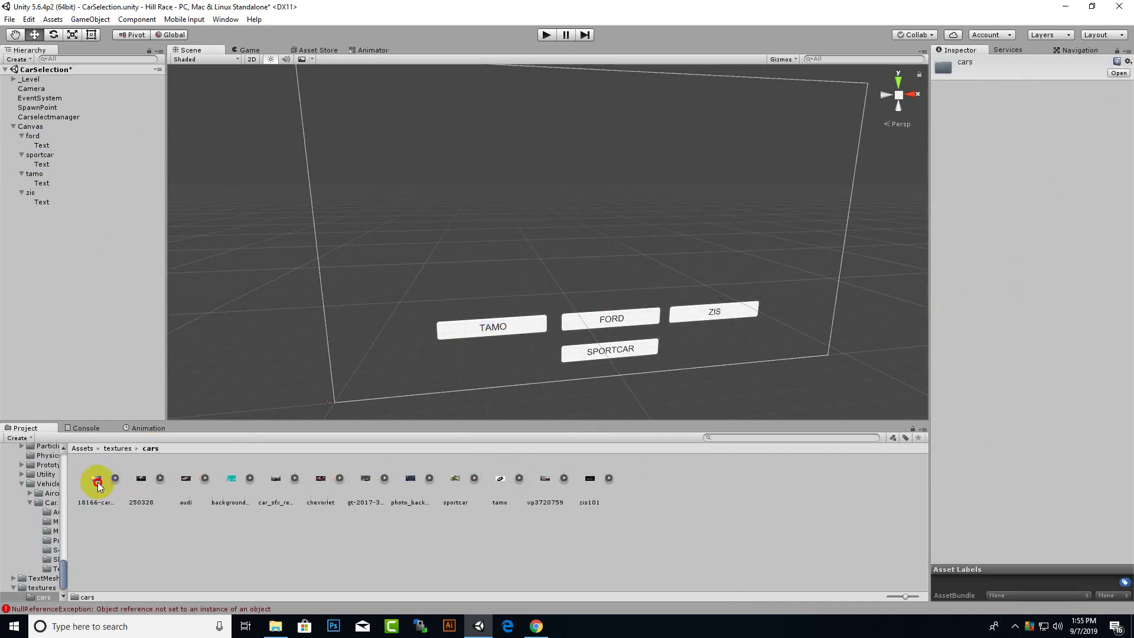
click(485, 328)
mouse_move(499, 478)
mouse_down()
mouse_move(622, 381)
mouse_move(1045, 240)
mouse_move(1043, 230)
mouse_up()
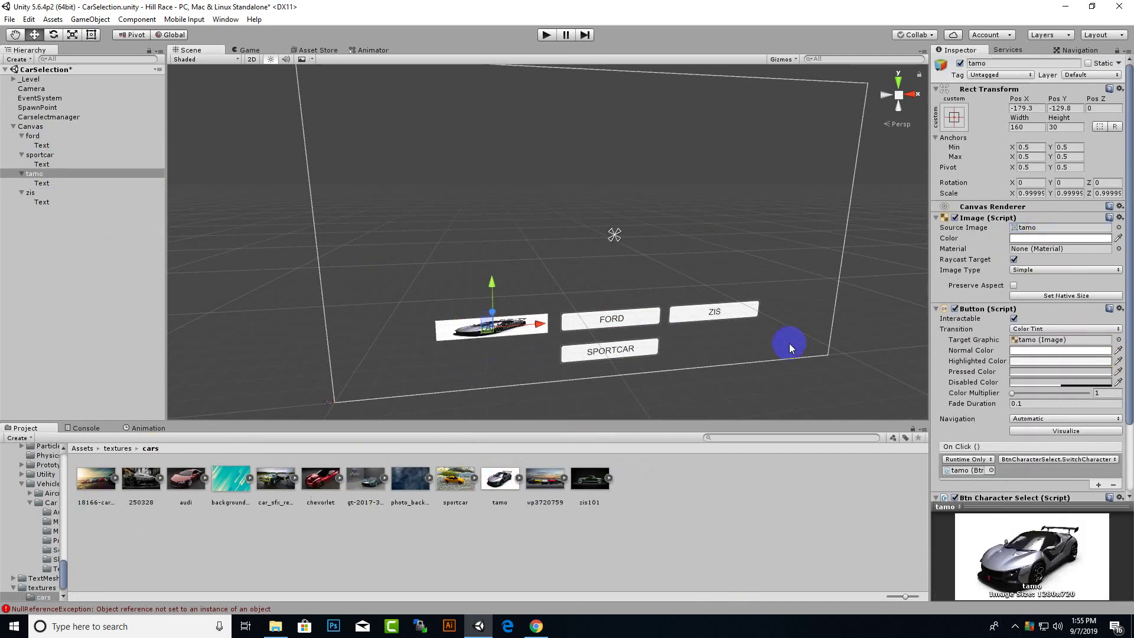
click(33, 193)
drag(590, 478, 1057, 232)
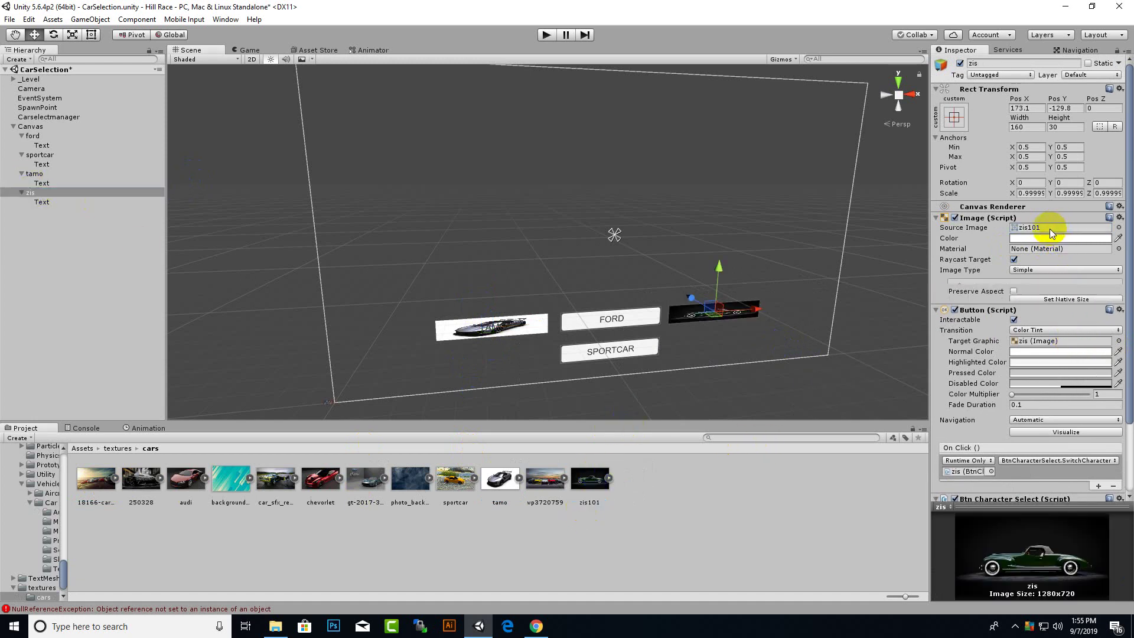
click(70, 155)
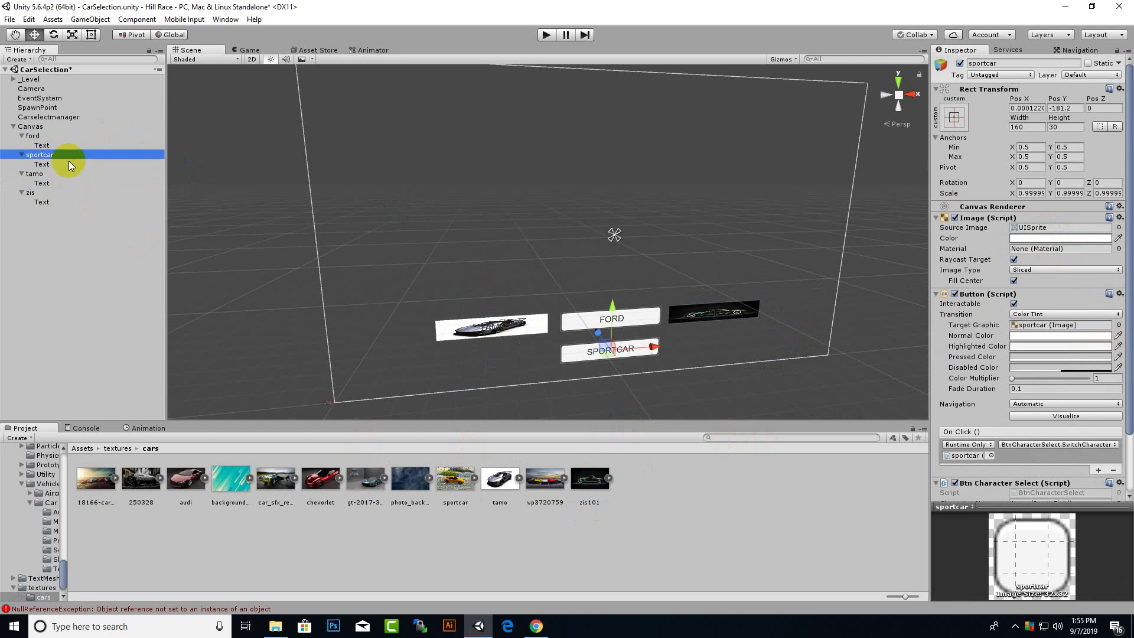
drag(458, 476, 1058, 228)
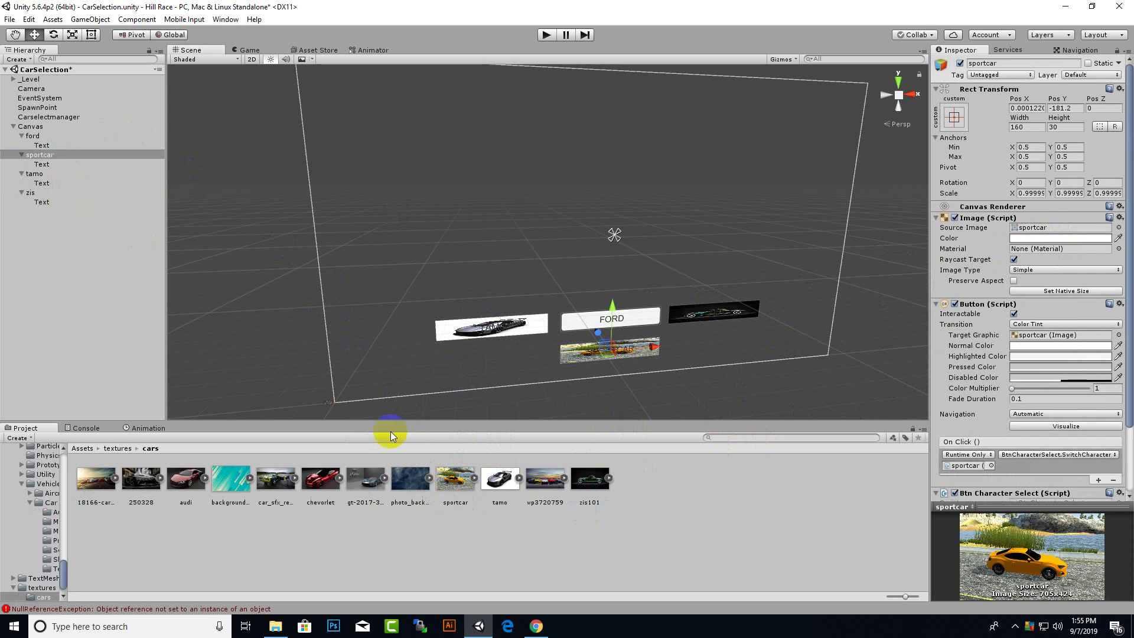
click(33, 136)
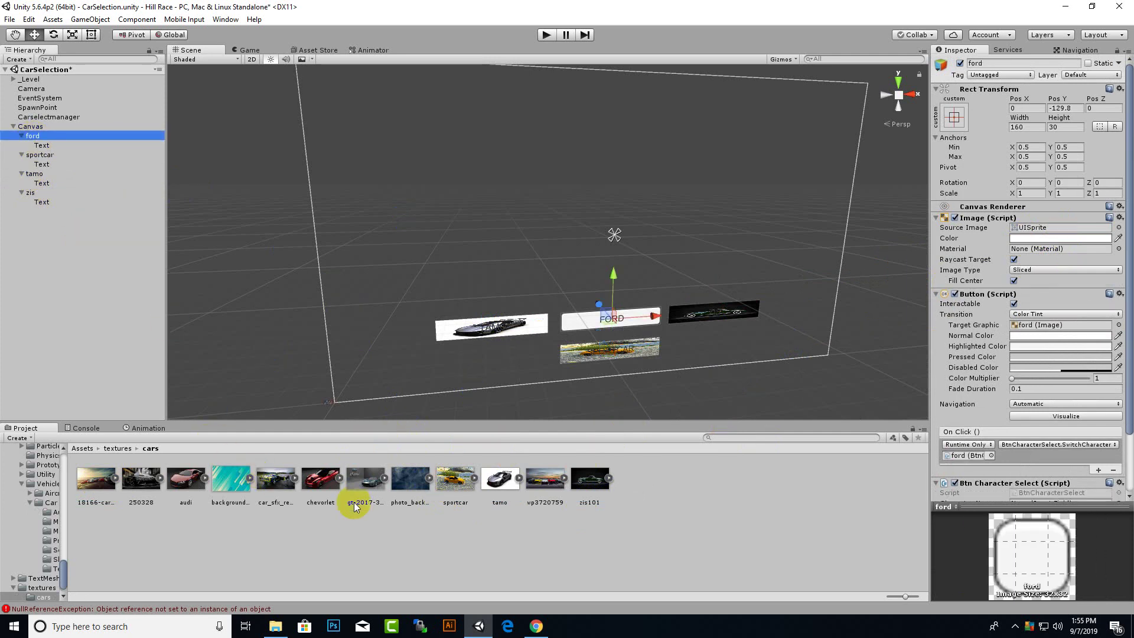
mouse_move(359, 491)
mouse_down()
mouse_move(1033, 273)
mouse_move(1031, 227)
mouse_up()
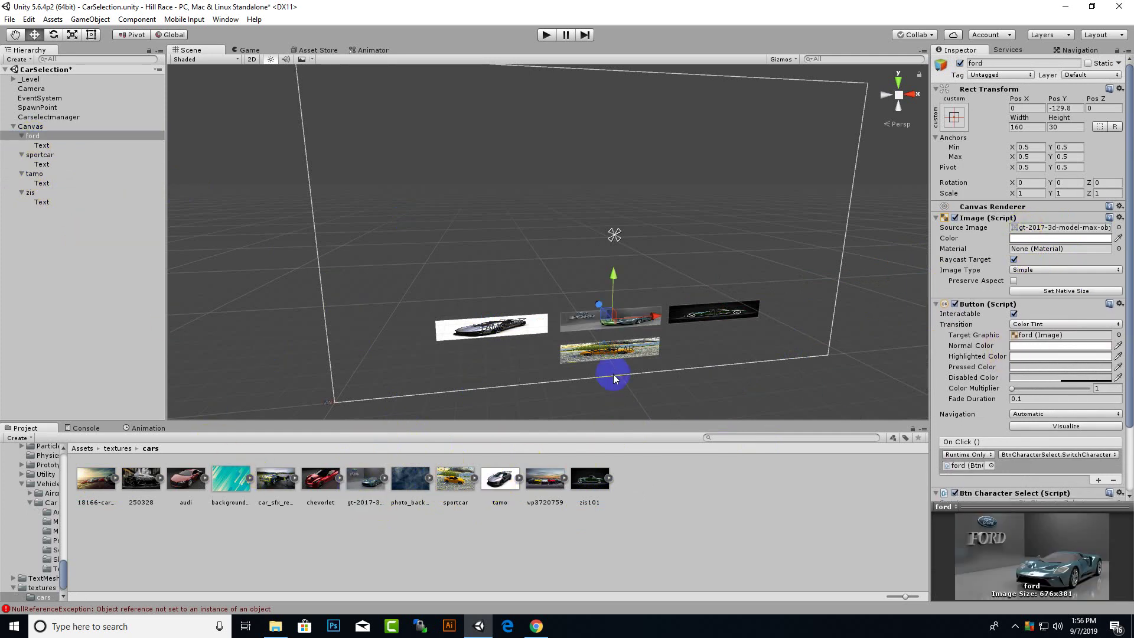
Step: Select all four car buttons and stretch them taller with the Scale tool
ctrl+click(39, 154)
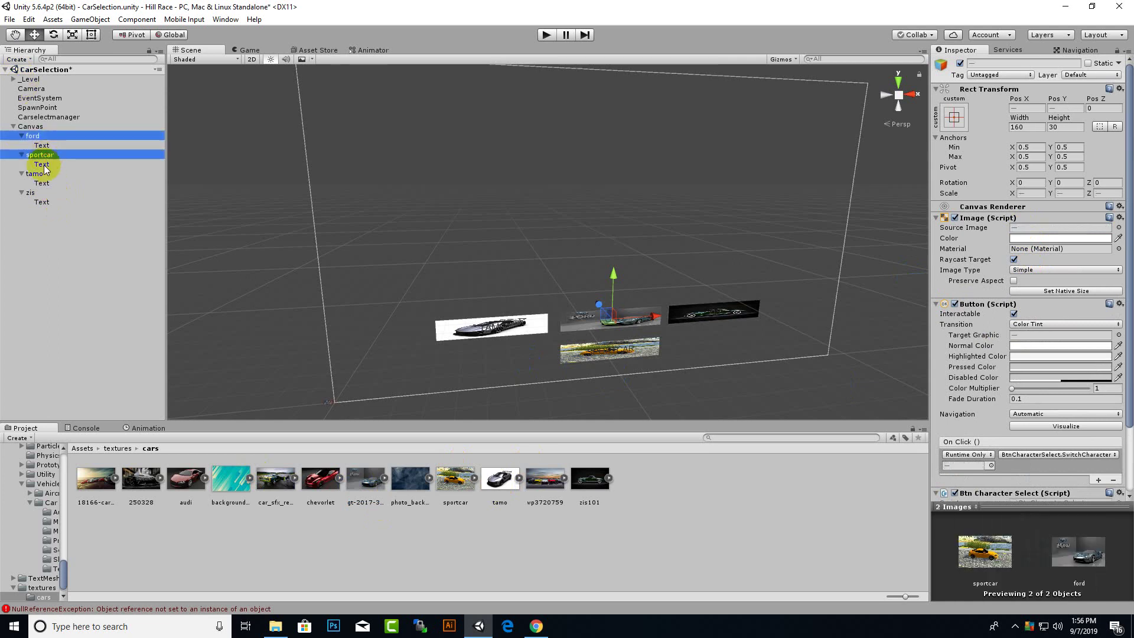
ctrl+click(36, 174)
ctrl+click(30, 192)
click(71, 35)
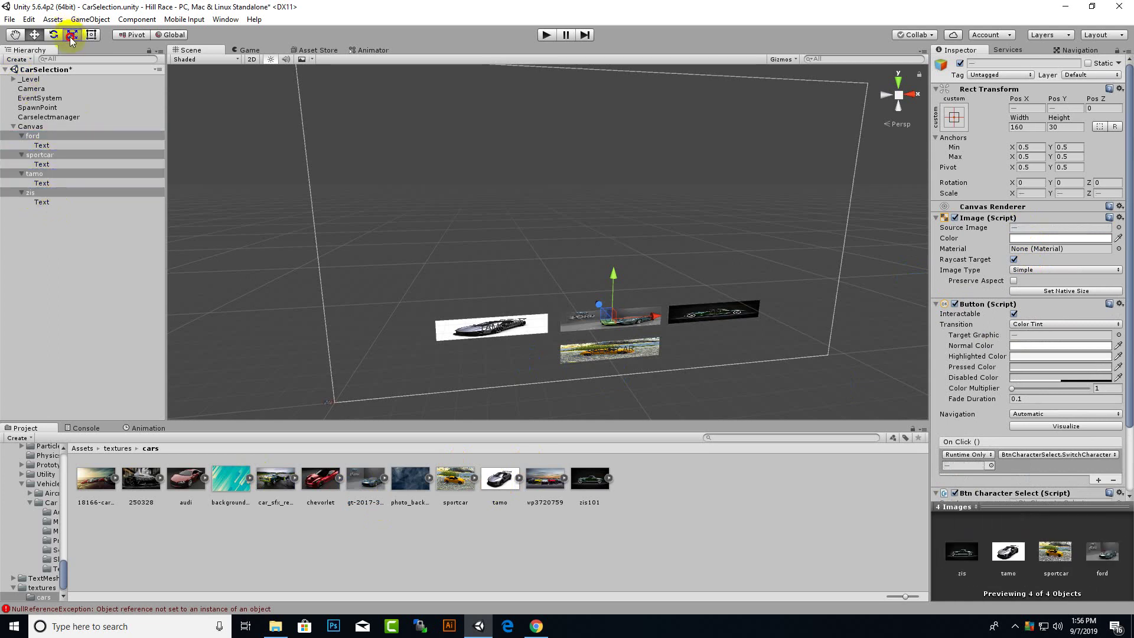
drag(621, 273, 624, 237)
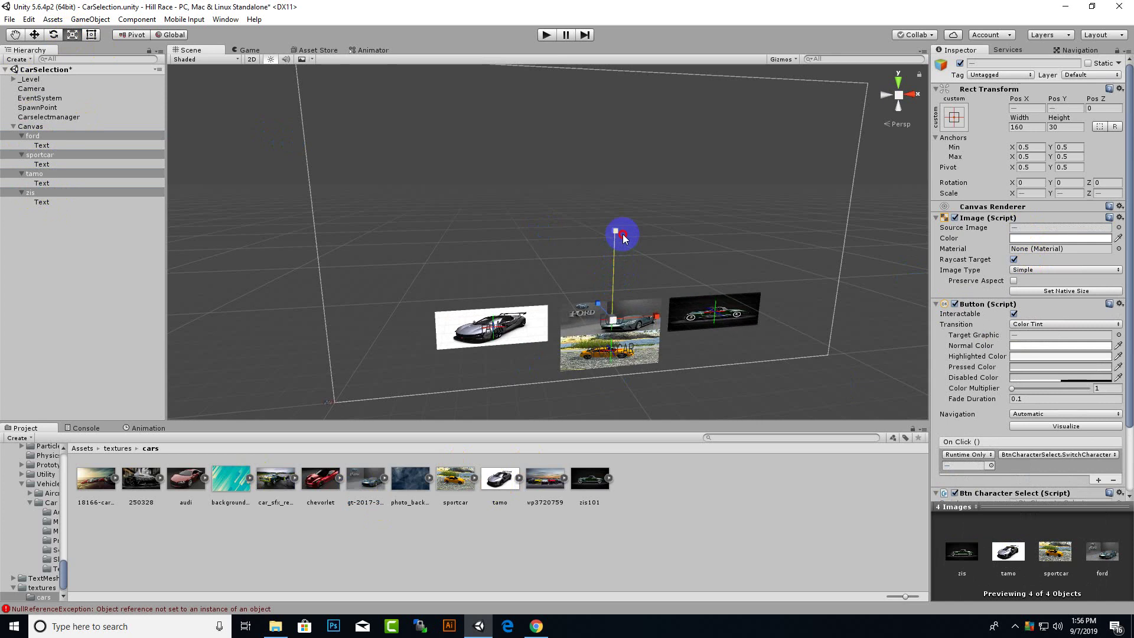
drag(622, 235, 622, 235)
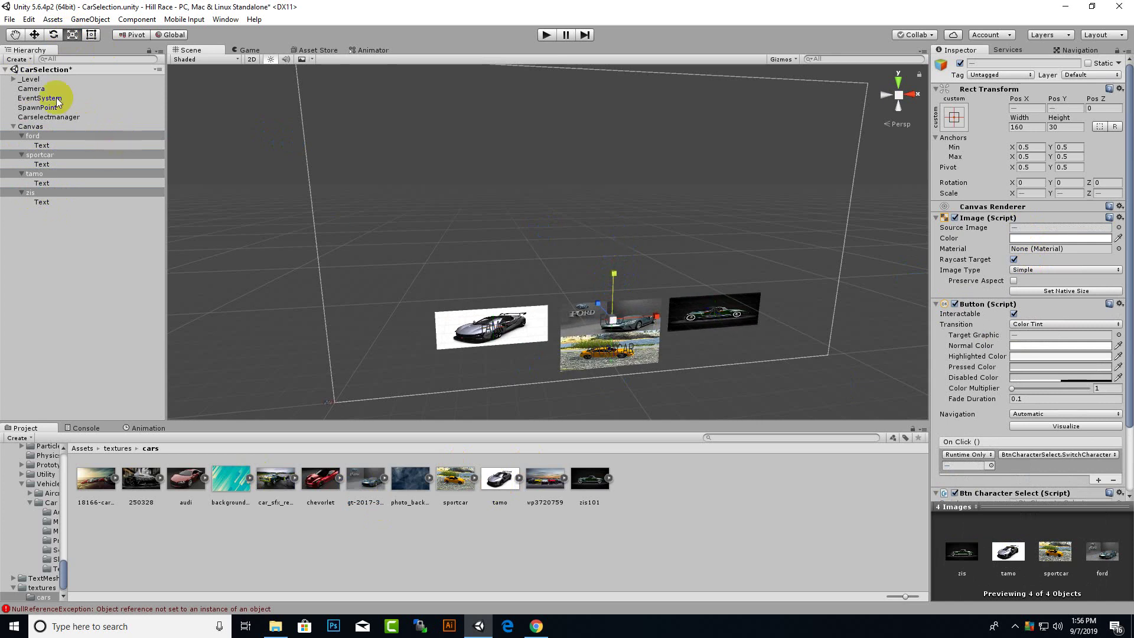
Step: Shift the four car buttons left with the Move tool and face the canvas squarely
click(35, 35)
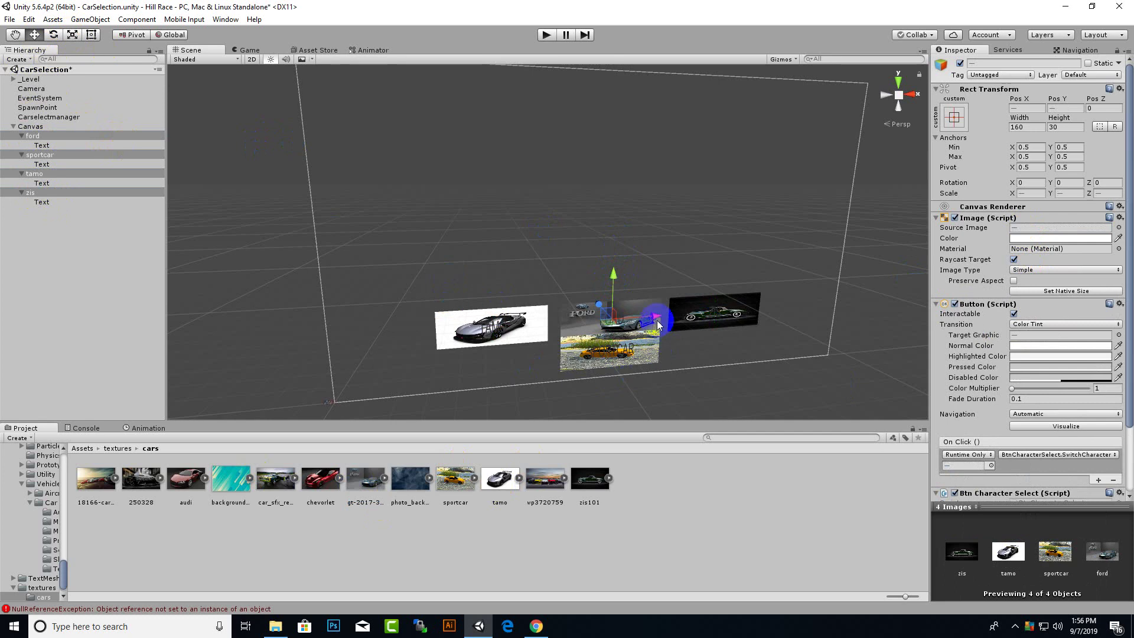
drag(657, 320, 586, 322)
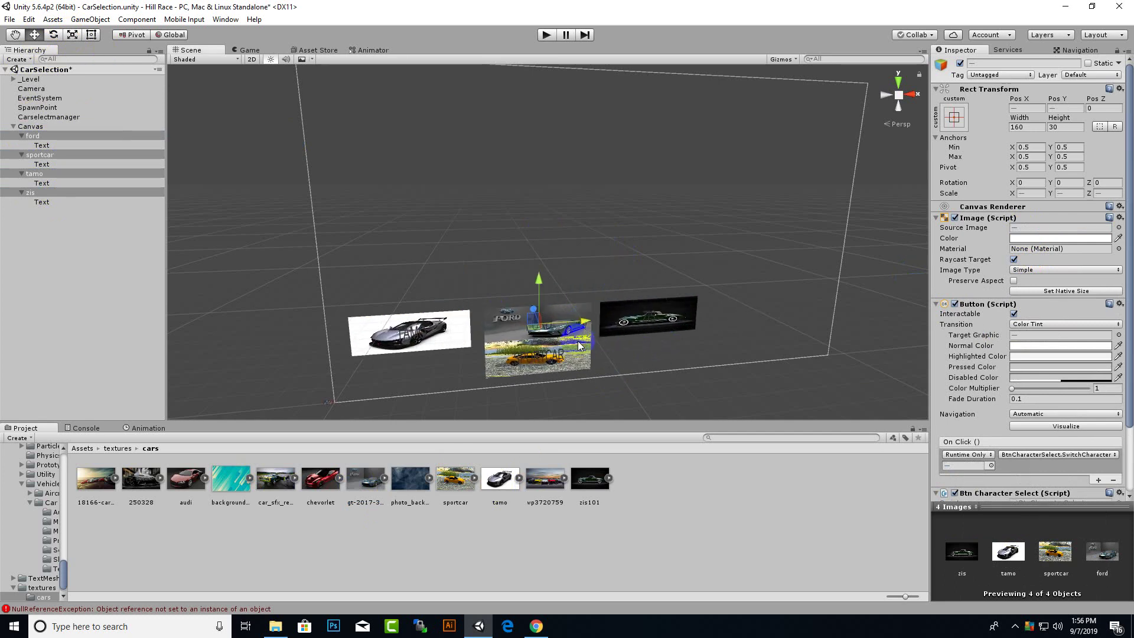
alt+drag(650, 388, 628, 324)
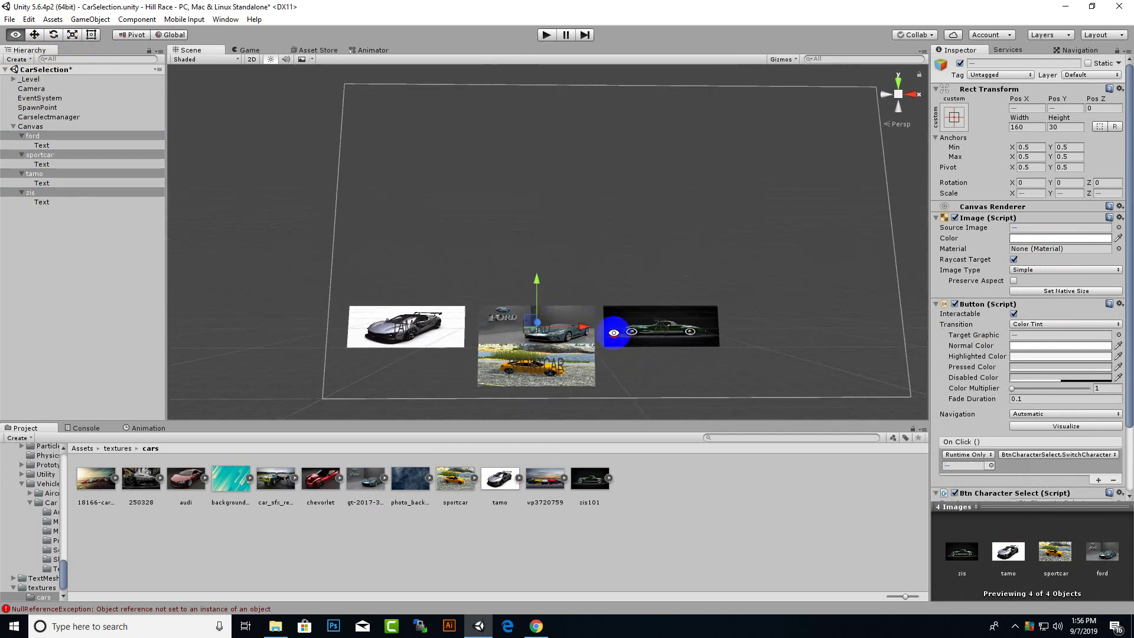
scroll(527, 345, up, 3)
click(396, 361)
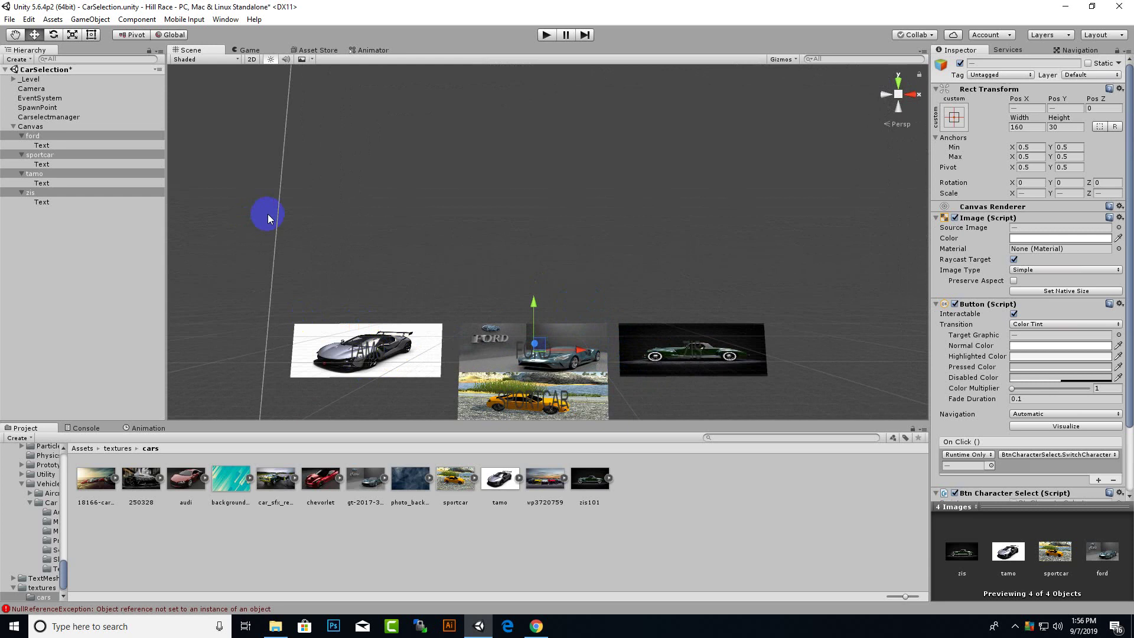
Step: Set the Text color alpha to 0 on the ford, sportcar, tamo and zis labels
click(42, 147)
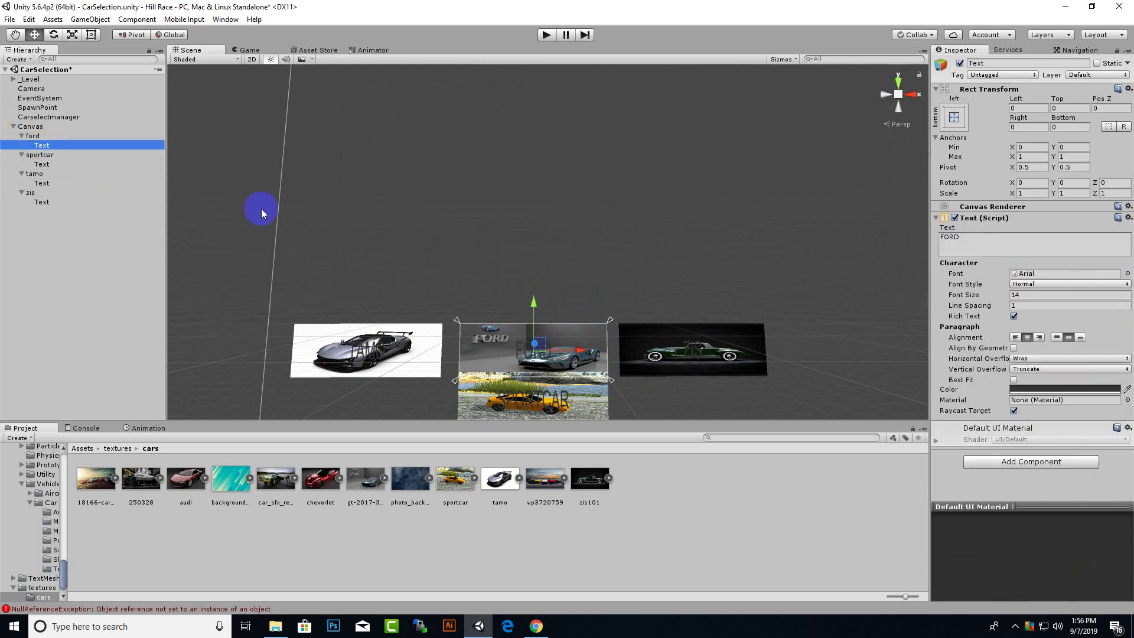
ctrl+click(107, 165)
ctrl+click(102, 190)
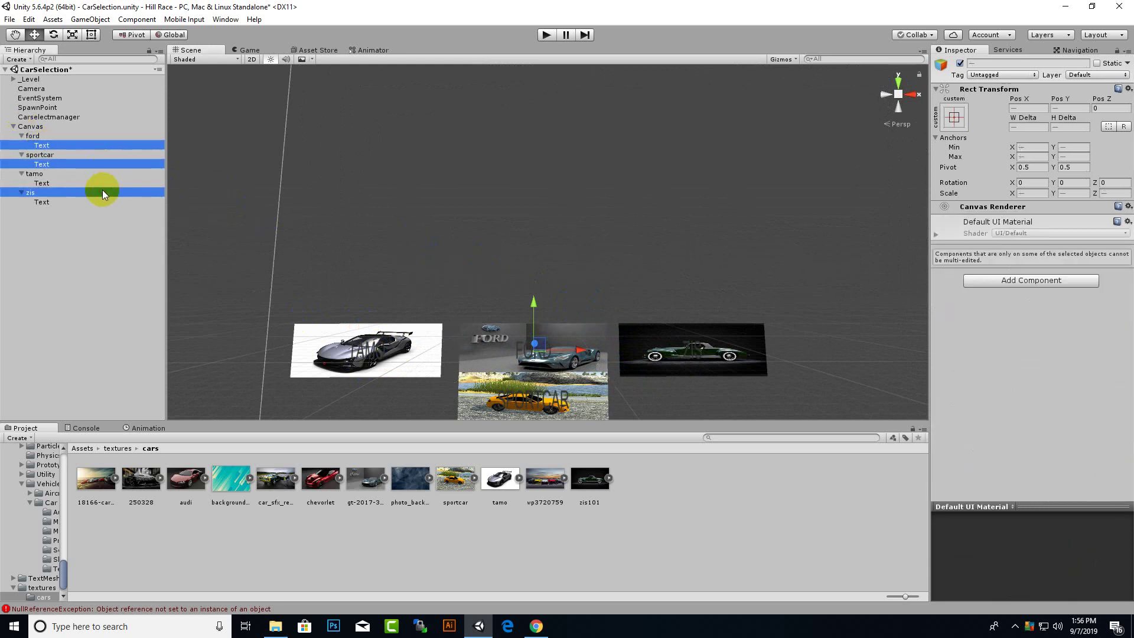
ctrl+click(104, 185)
ctrl+click(98, 200)
ctrl+click(77, 191)
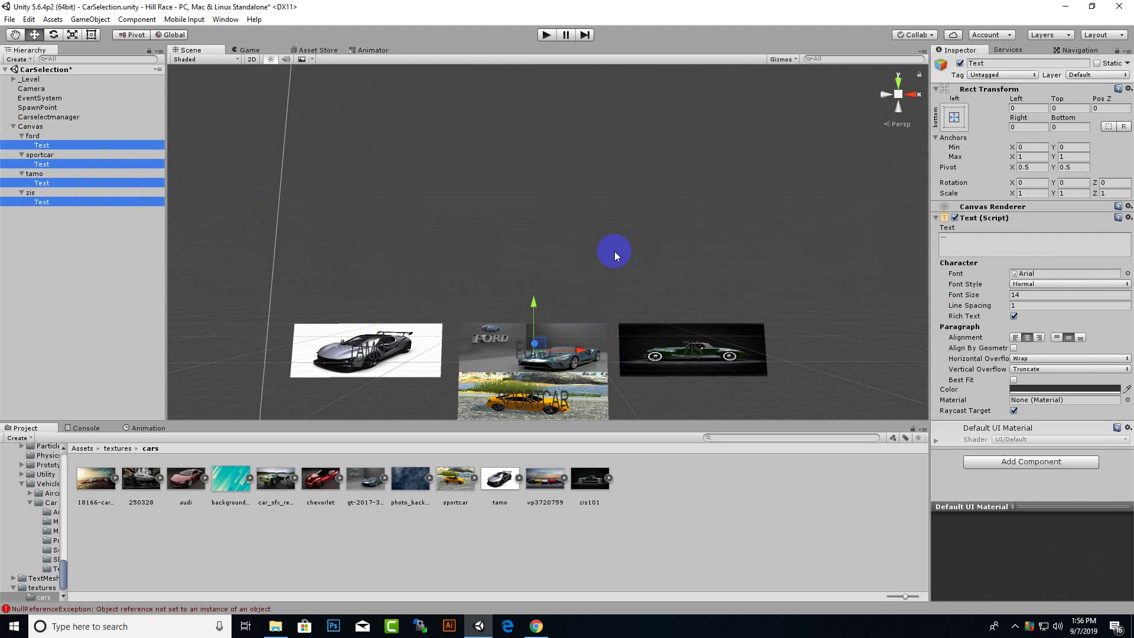
click(1034, 390)
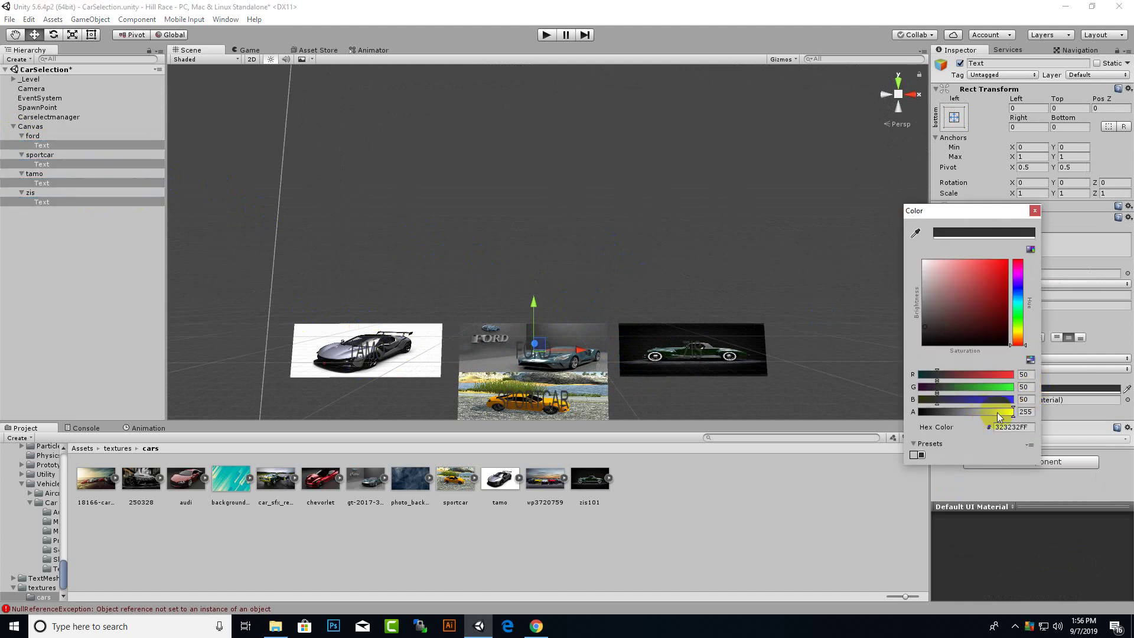
drag(998, 414, 895, 413)
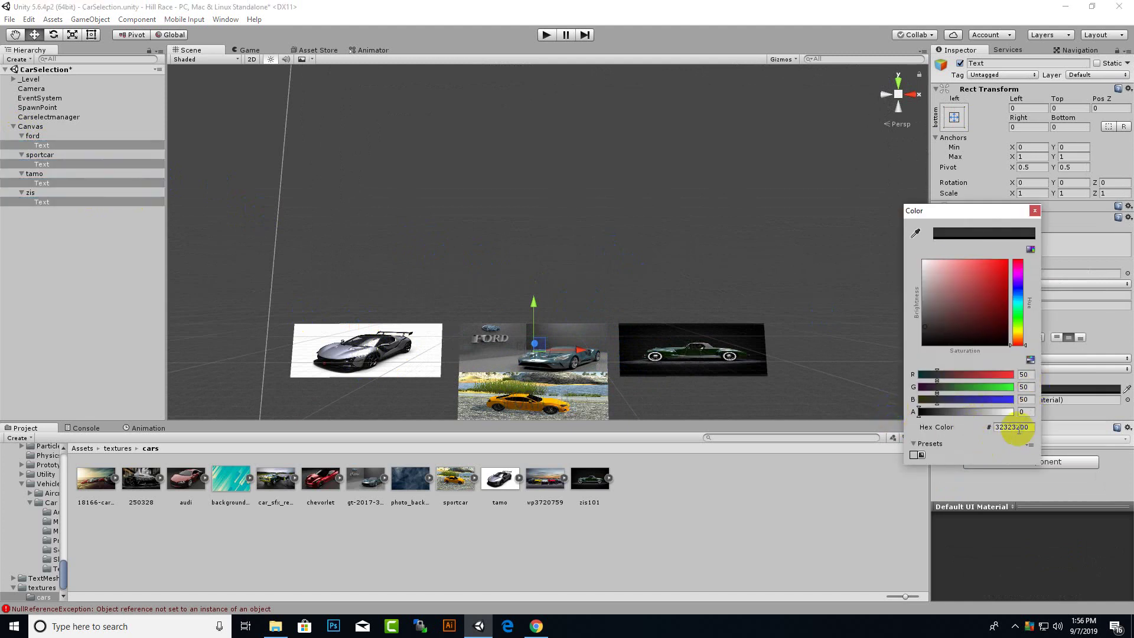
click(1035, 211)
Step: Save the CarSelection scene with Ctrl+S
right_drag(647, 217, 647, 222)
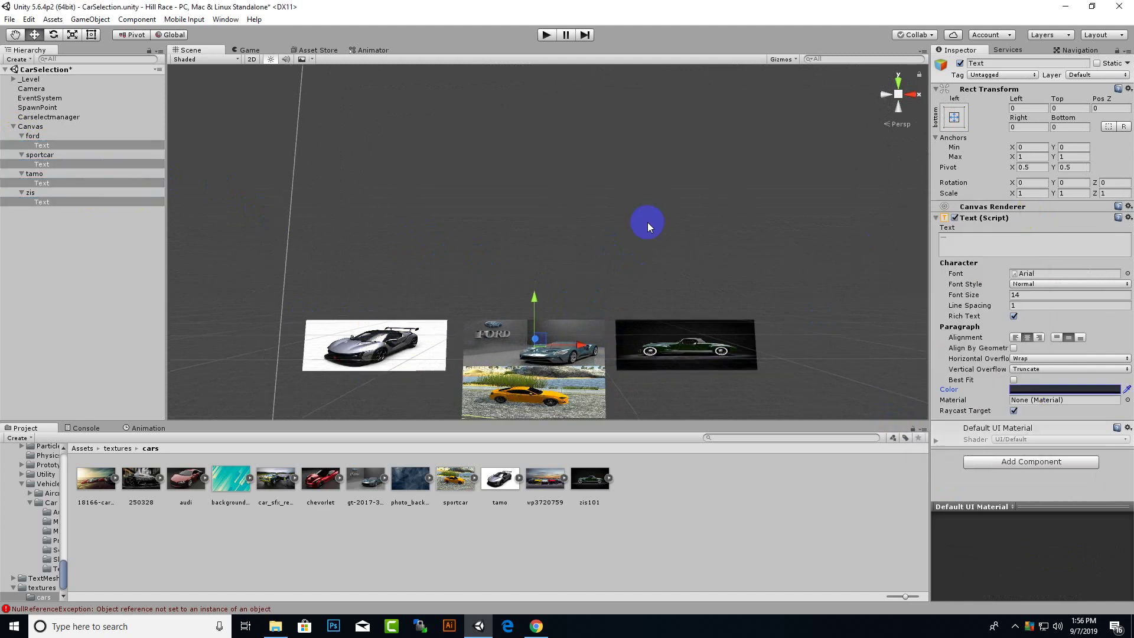
key(ctrl+s)
click(1013, 618)
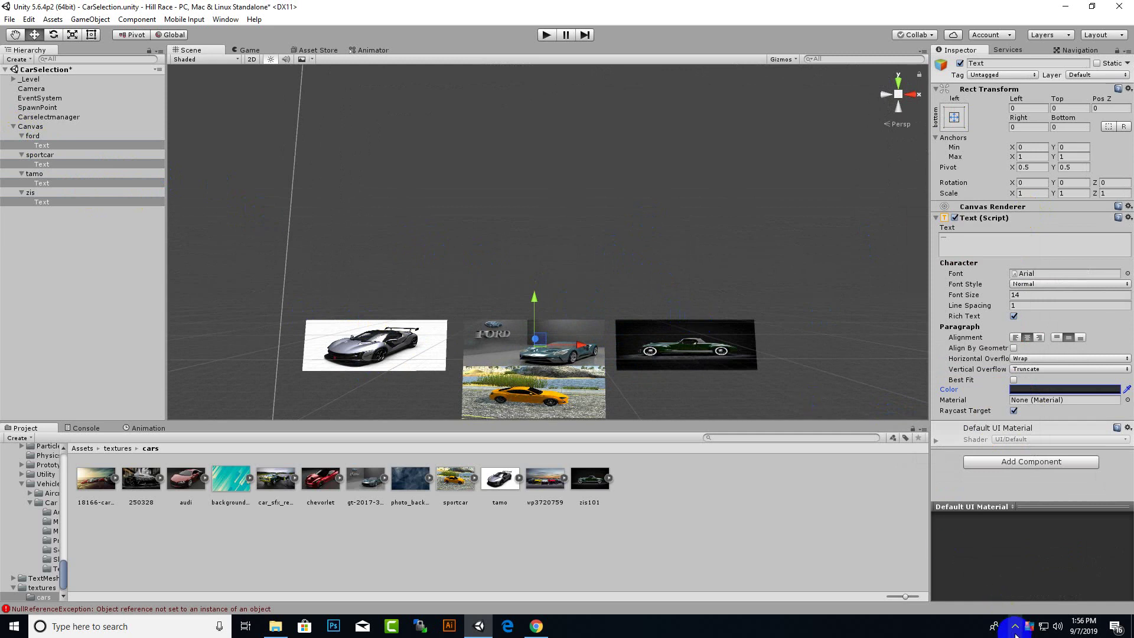
click(542, 353)
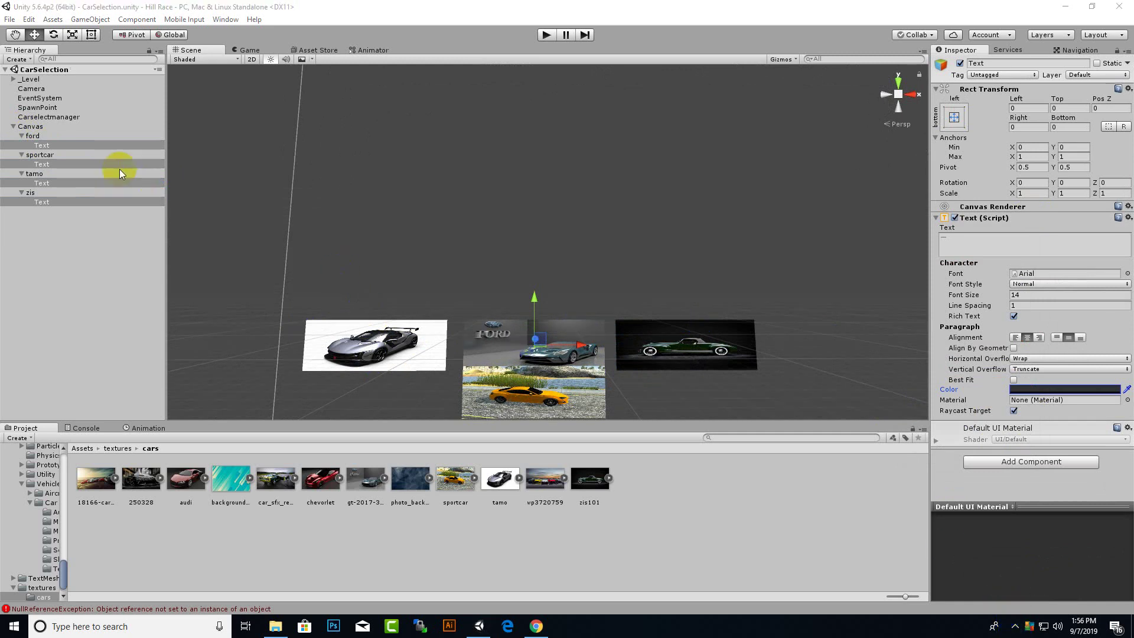
Step: Move the orange sportcar image to the right end, level with the other cars
click(104, 137)
click(625, 350)
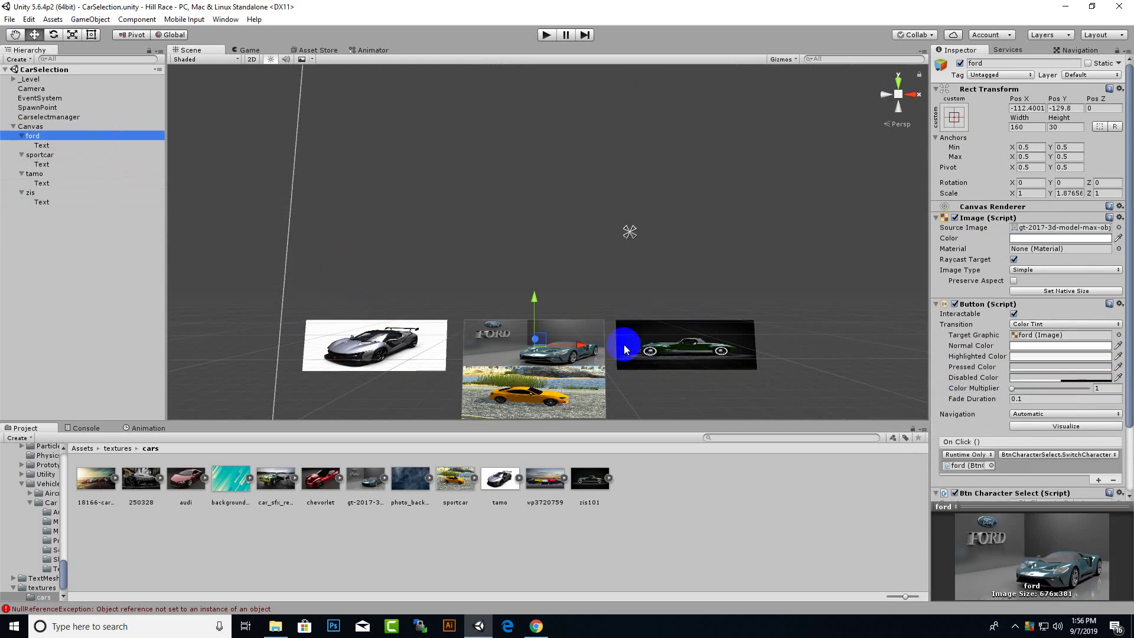
click(525, 393)
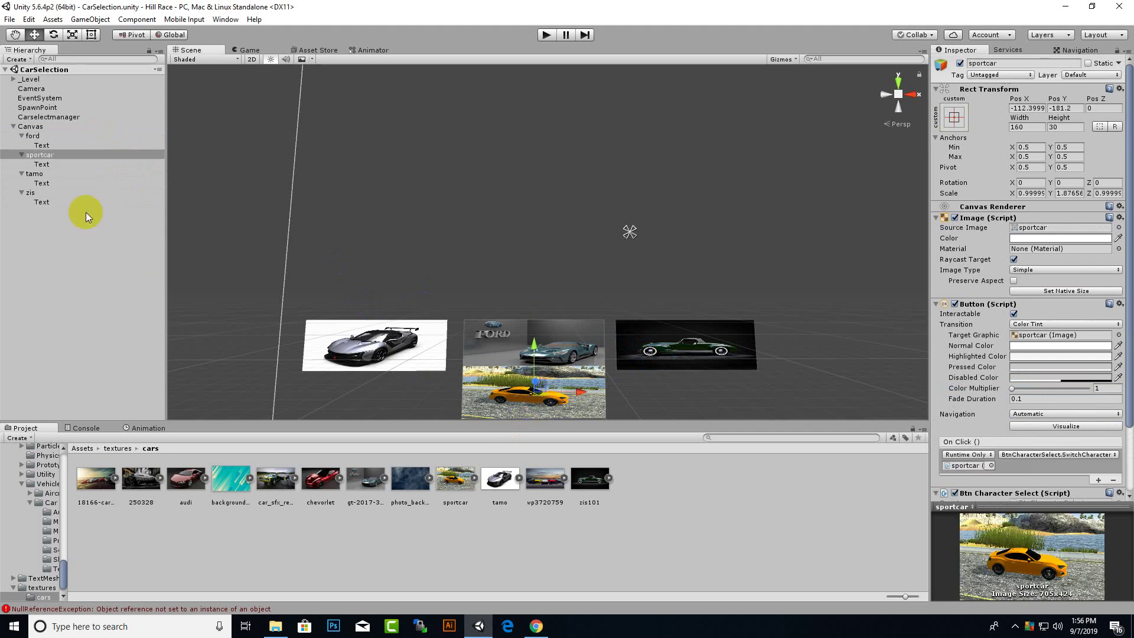
drag(559, 399, 887, 410)
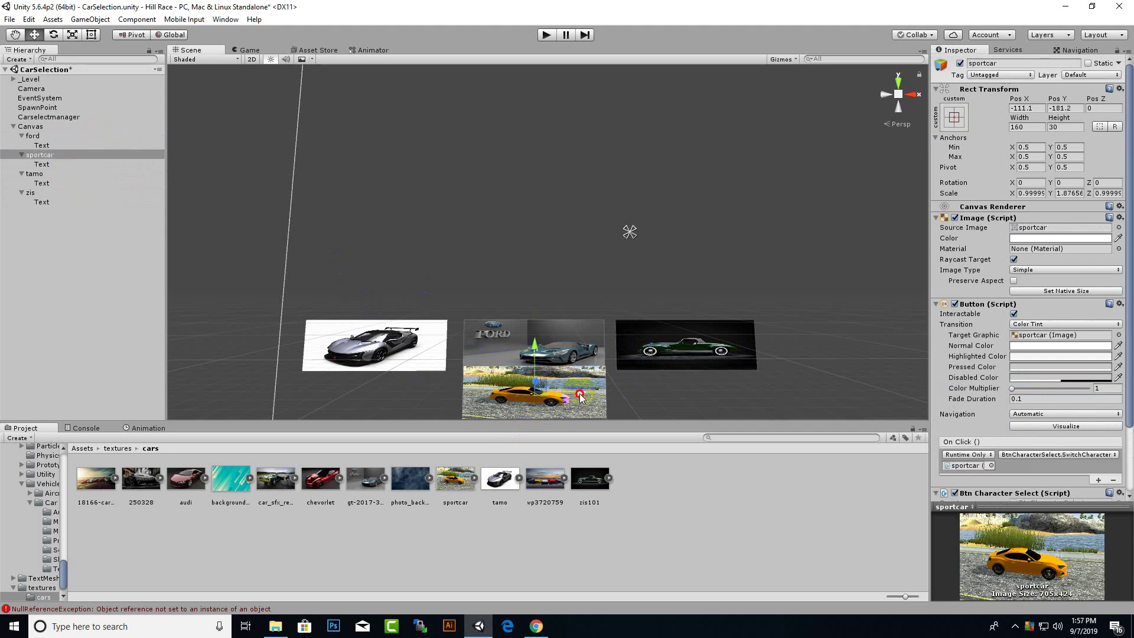
drag(835, 340, 834, 294)
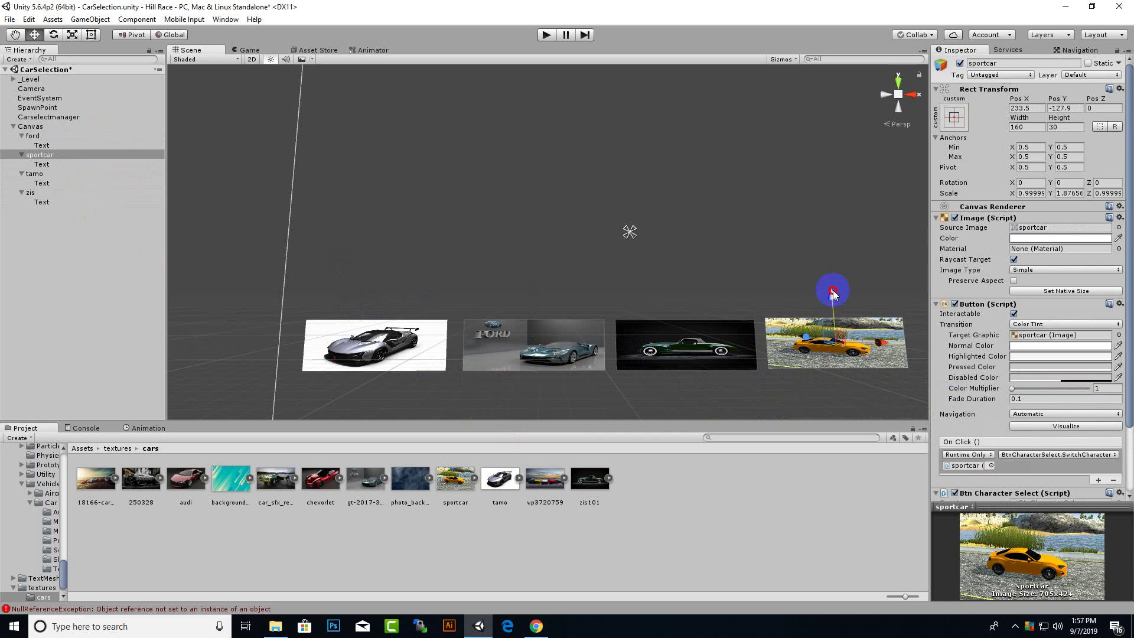
scroll(518, 355, down, 2)
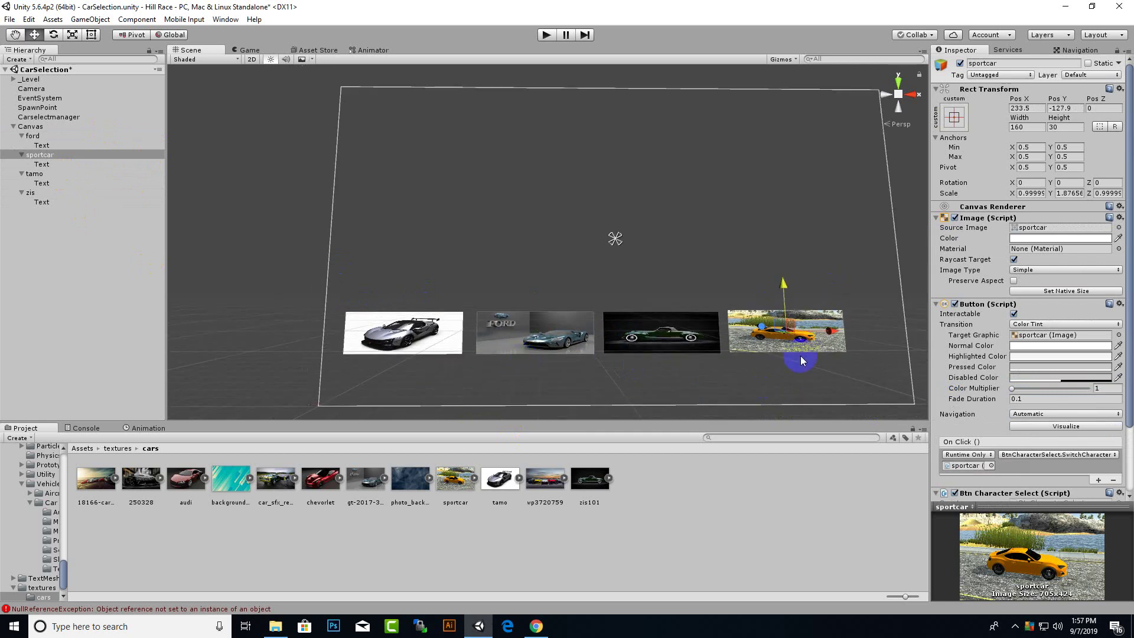
drag(832, 334, 850, 336)
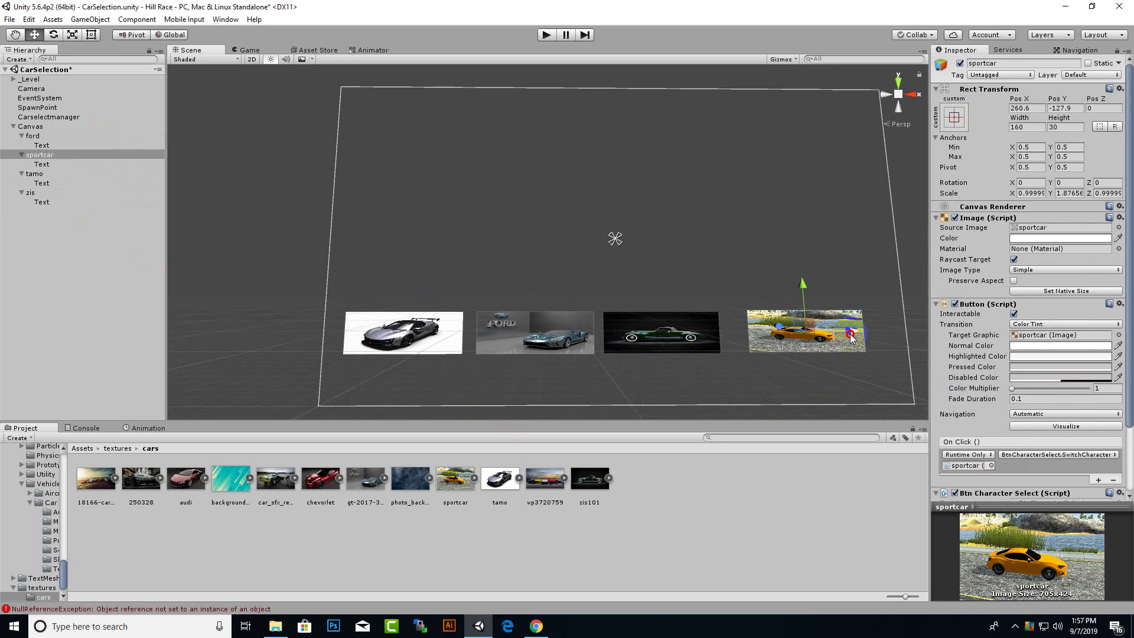
alt+drag(610, 278, 776, 379)
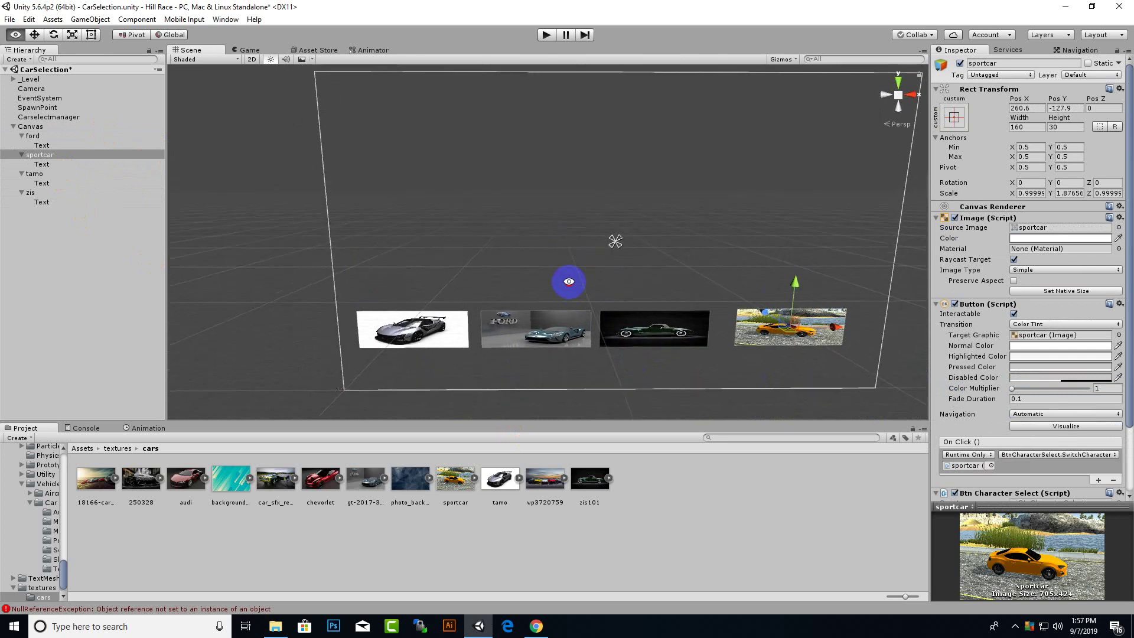
drag(860, 341, 864, 343)
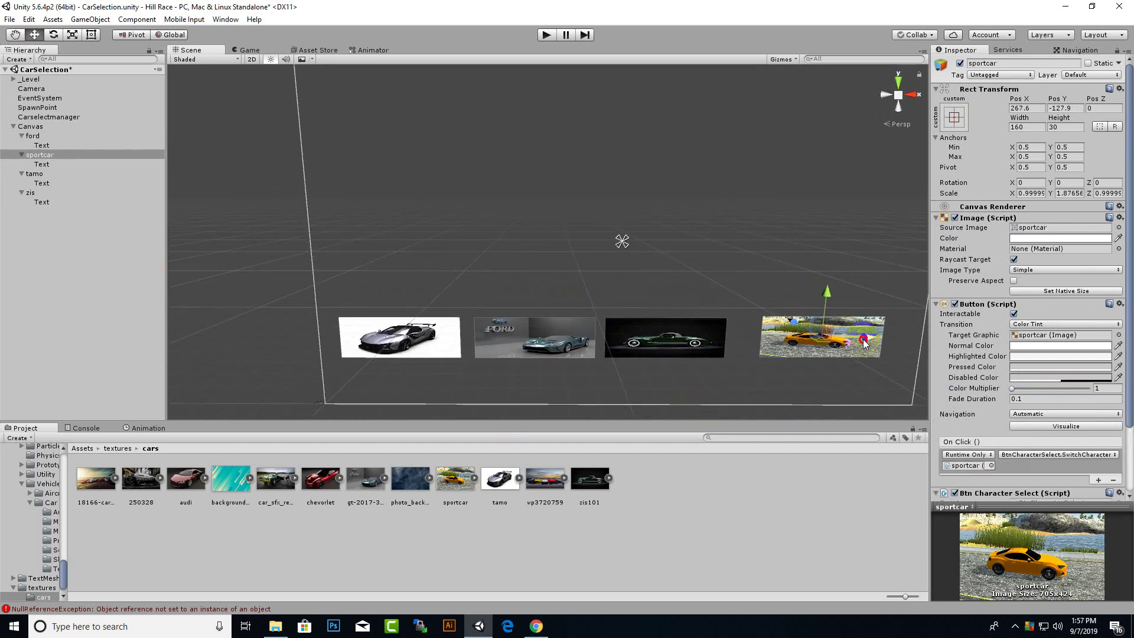
Step: Shift the zis, ford and tamo images right to even out the gaps
click(685, 342)
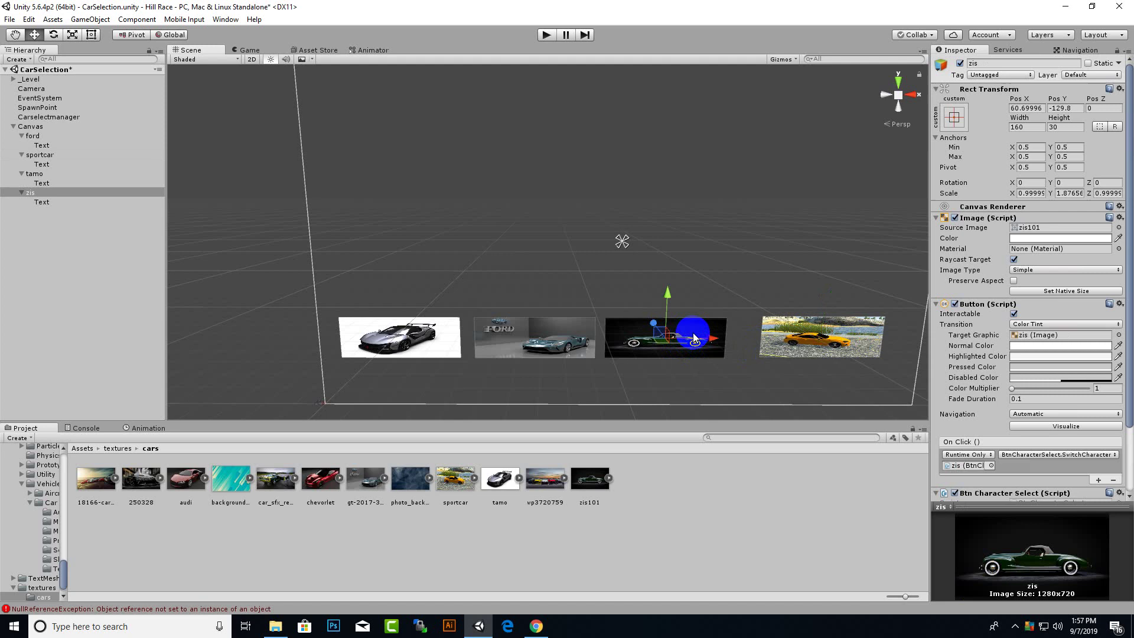
drag(706, 342, 730, 346)
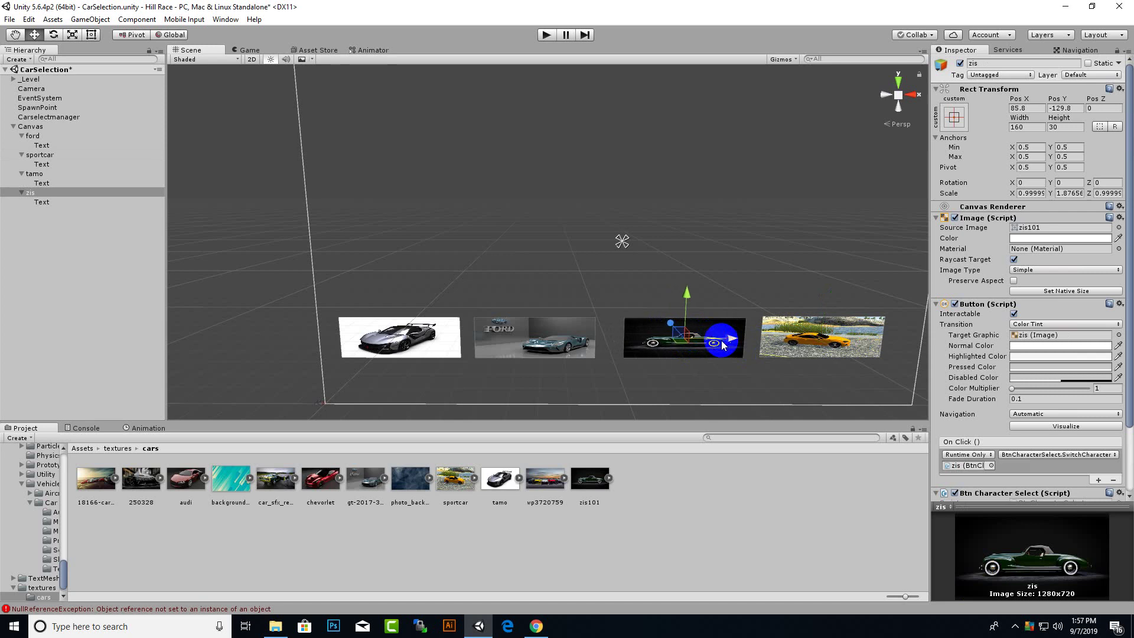
click(544, 340)
drag(586, 341, 595, 345)
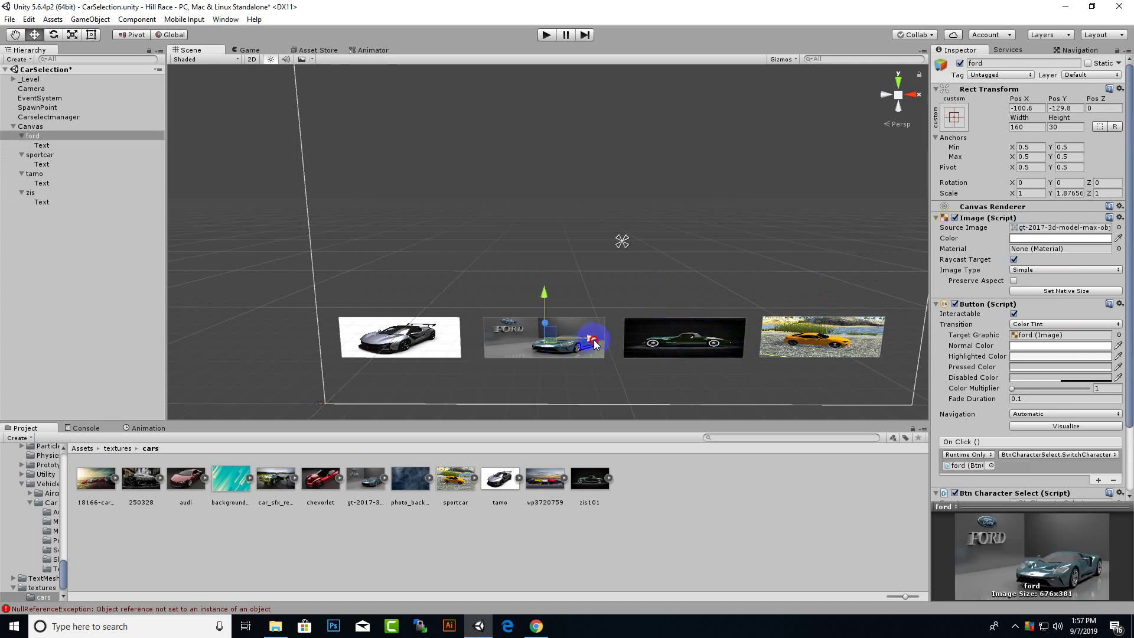
click(381, 340)
drag(447, 340, 489, 346)
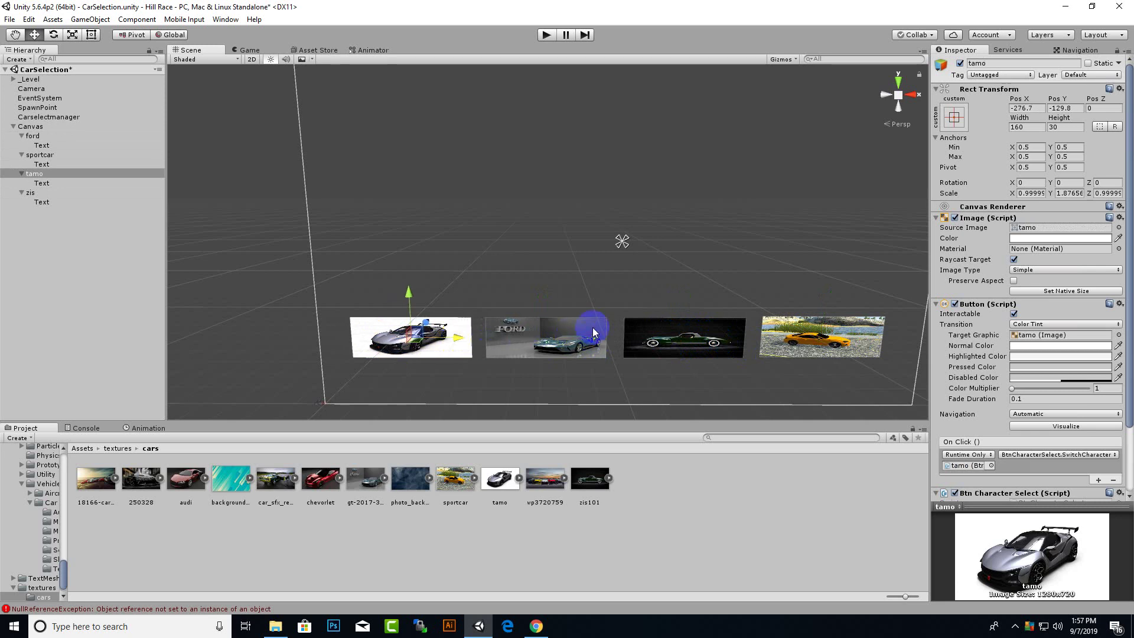
Step: Fine-tune the sportcar, zis and ford positions, leaving ford at X -88.7
click(896, 345)
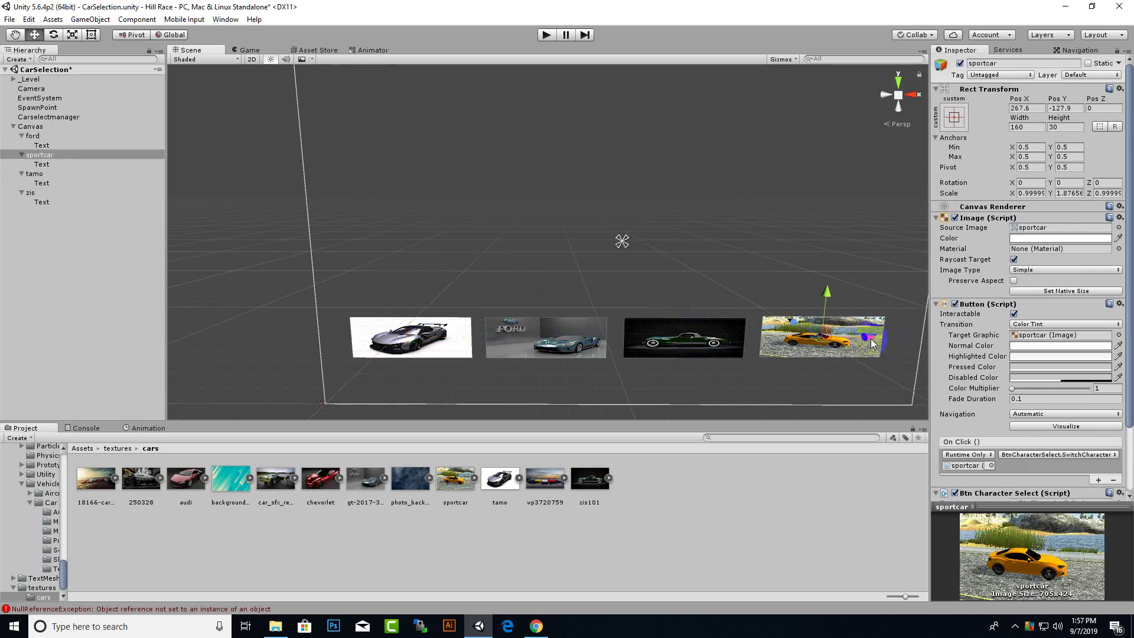
drag(869, 343, 876, 343)
click(698, 346)
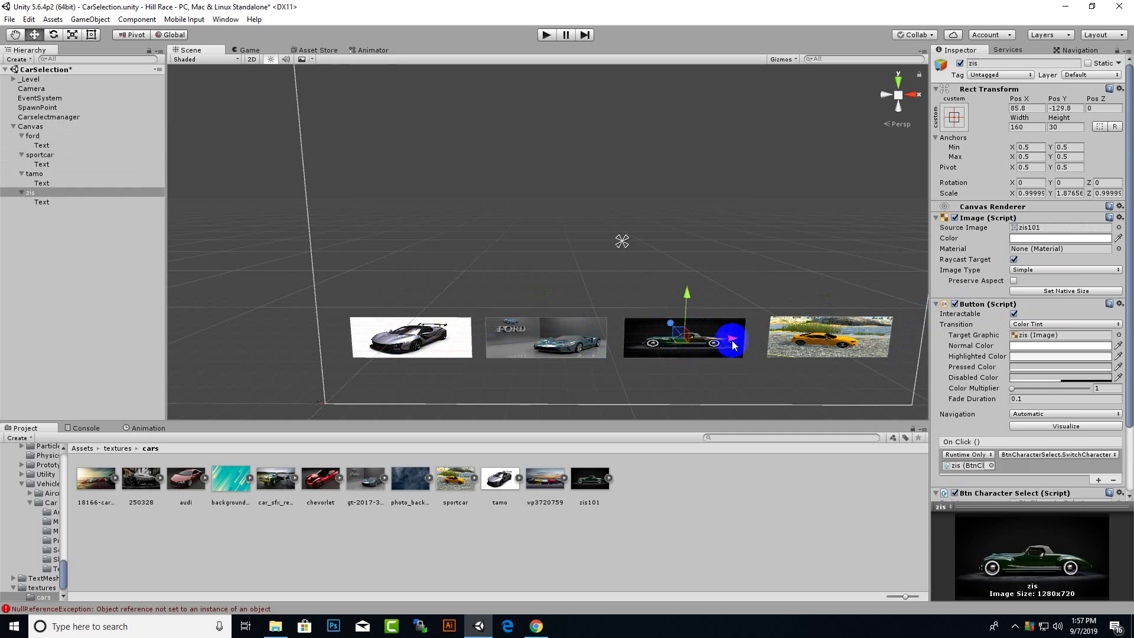
drag(733, 340, 741, 340)
click(588, 342)
drag(588, 343, 597, 342)
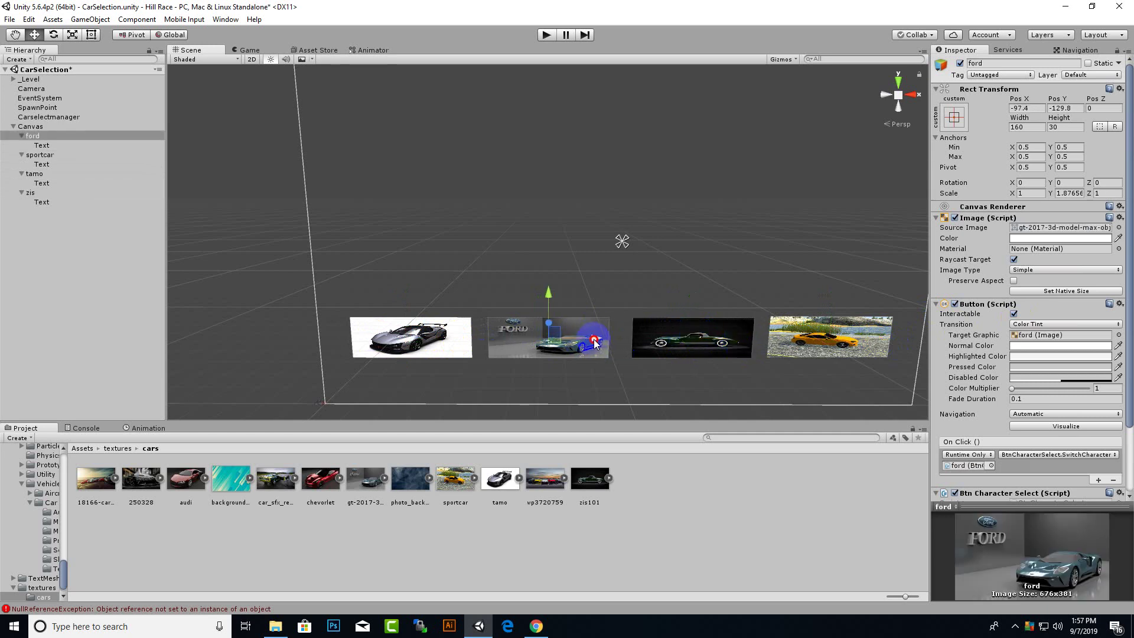
mouse_move(649, 337)
alt+mouse_down()
mouse_move(625, 306)
mouse_move(636, 305)
alt+mouse_up()
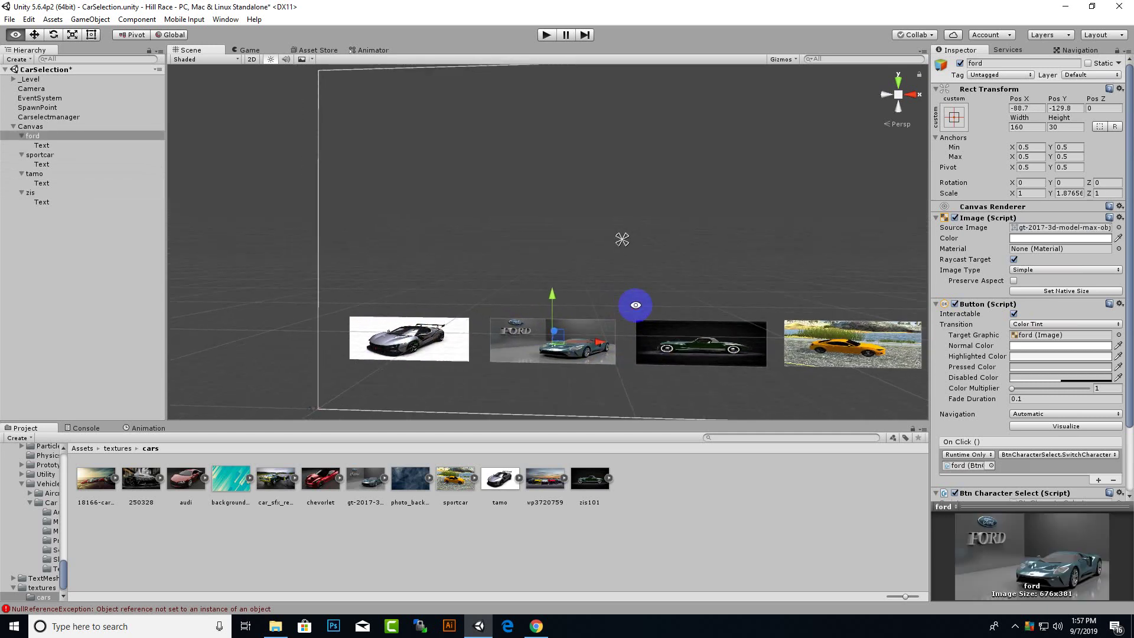
Step: Add a Panel under the Canvas and set its Image Color to black
right_click(34, 126)
mouse_move(88, 302)
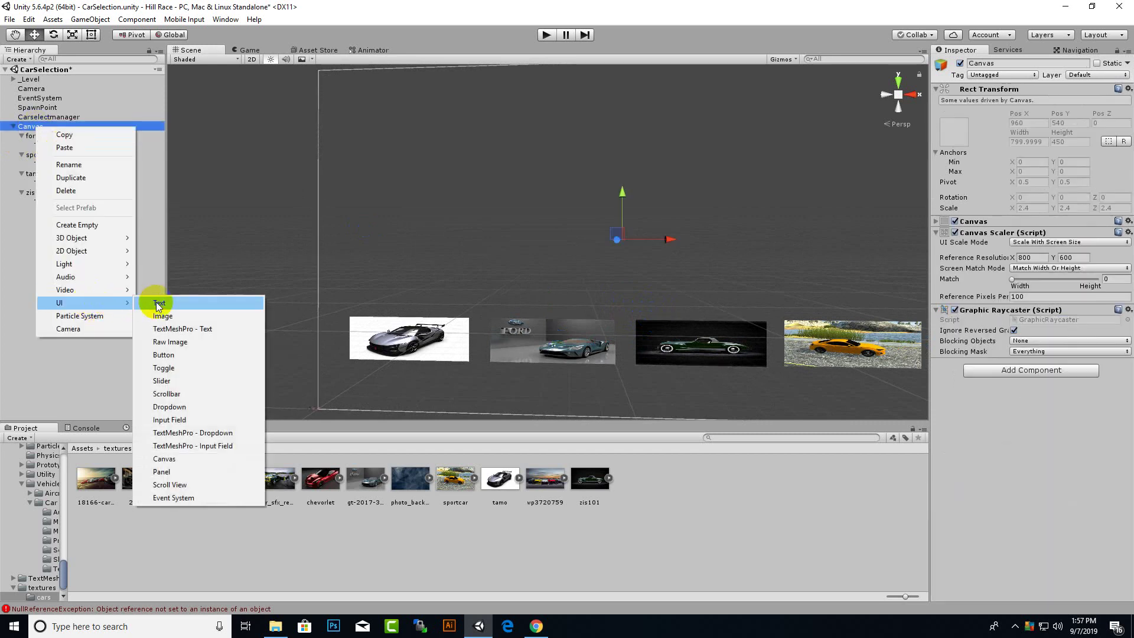
click(165, 472)
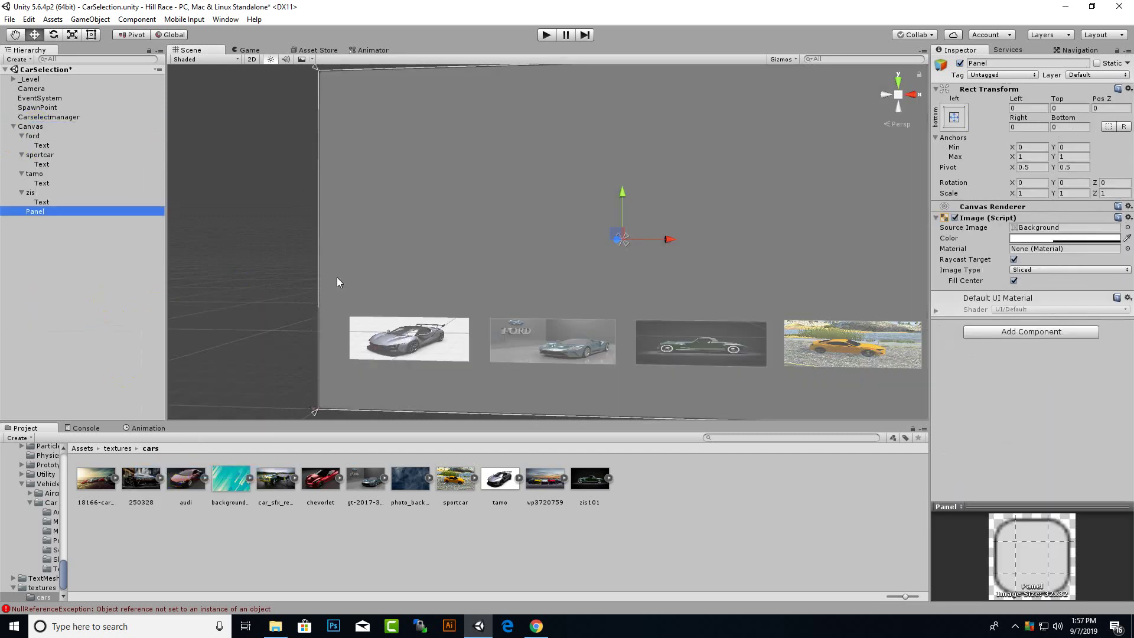
click(1061, 239)
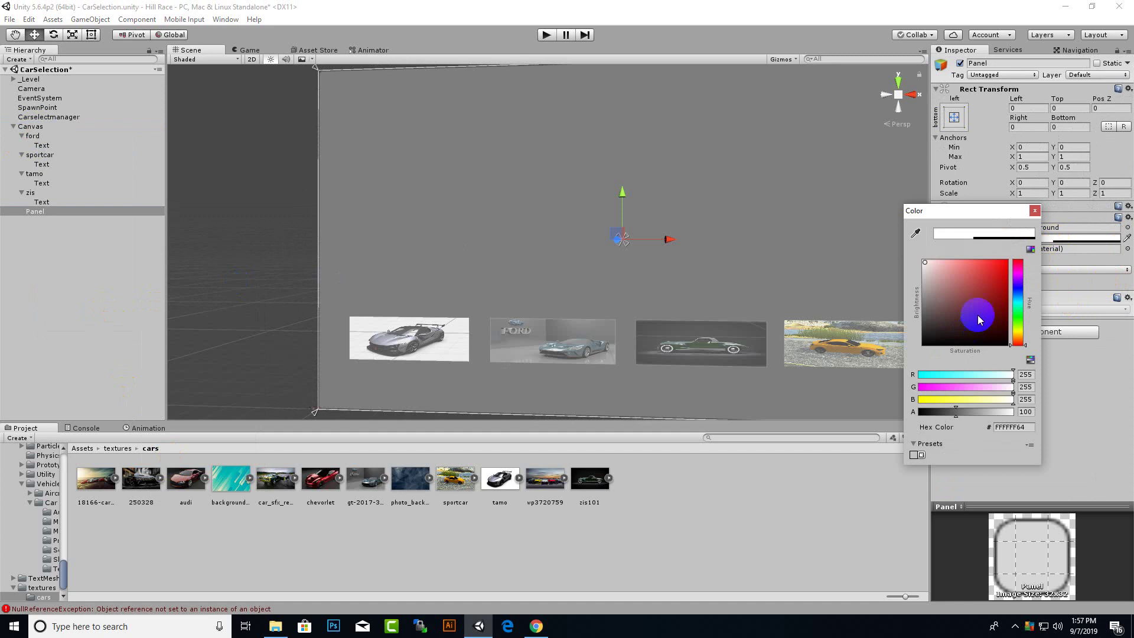
drag(978, 315, 919, 354)
click(1036, 210)
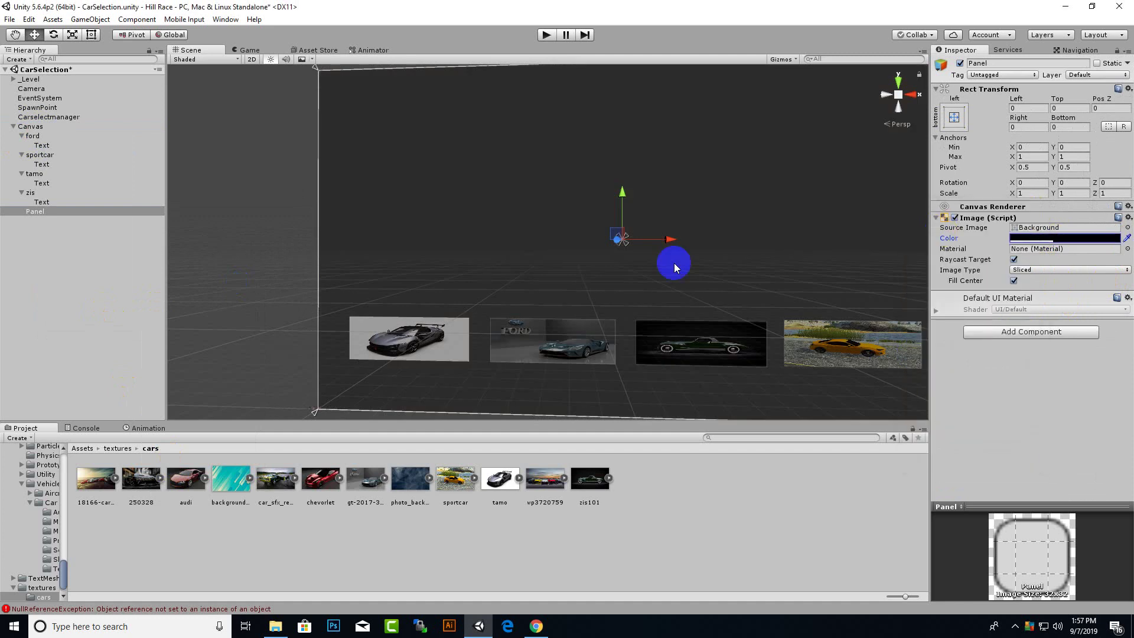
Step: Scale the panel down vertically into a thin strip along the canvas bottom
click(74, 35)
drag(622, 194, 625, 205)
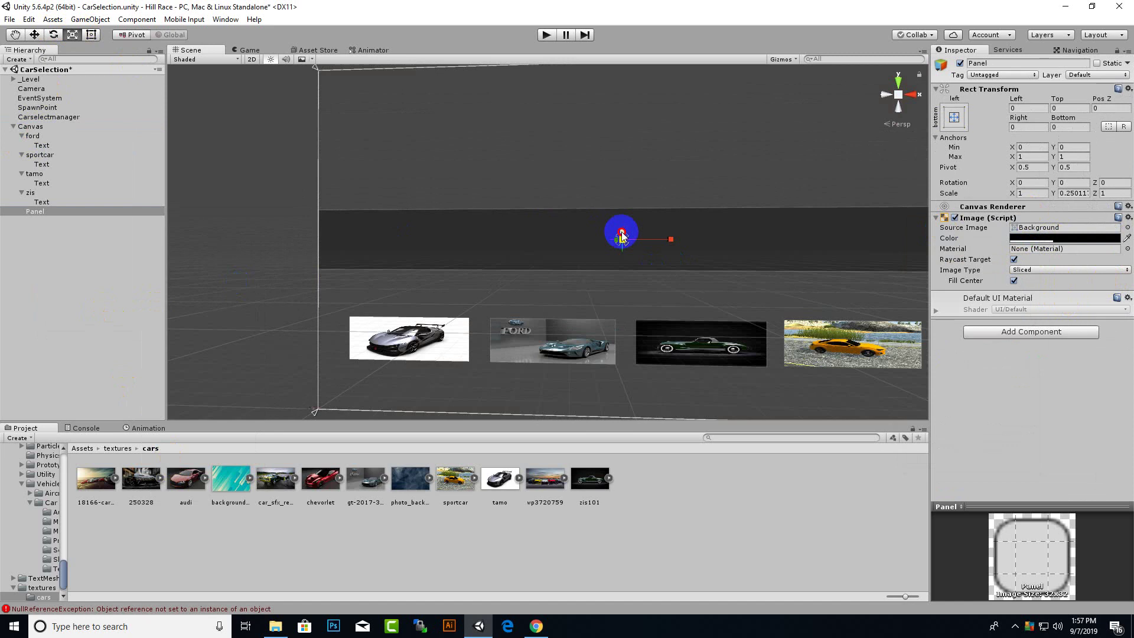
drag(623, 204, 612, 338)
click(34, 34)
click(767, 244)
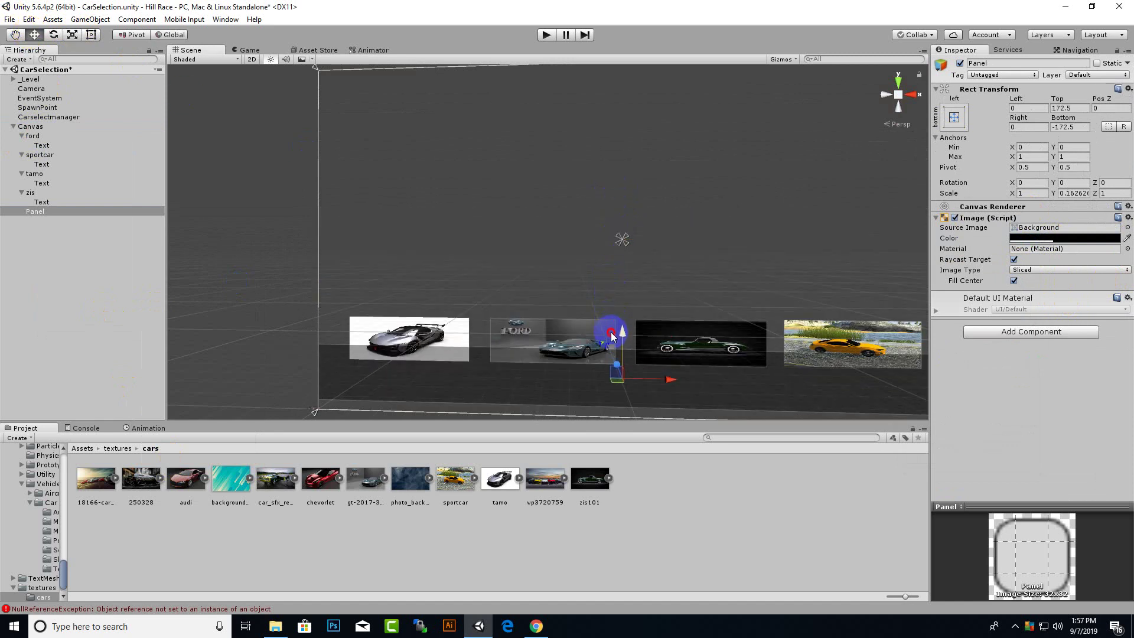
scroll(441, 255, down, 3)
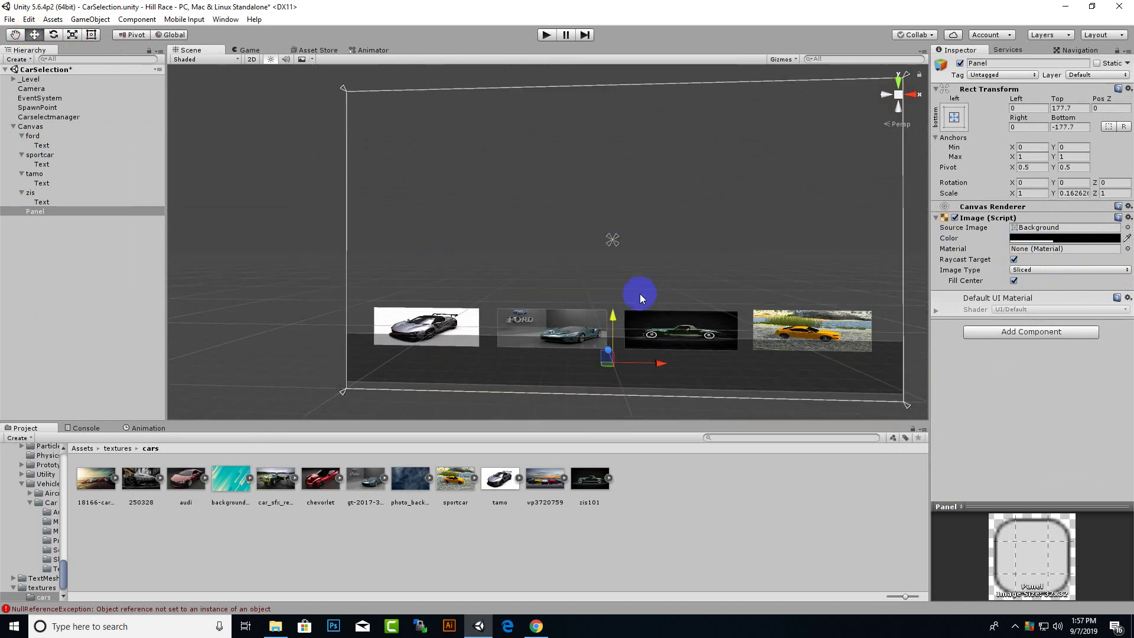
drag(613, 314, 618, 319)
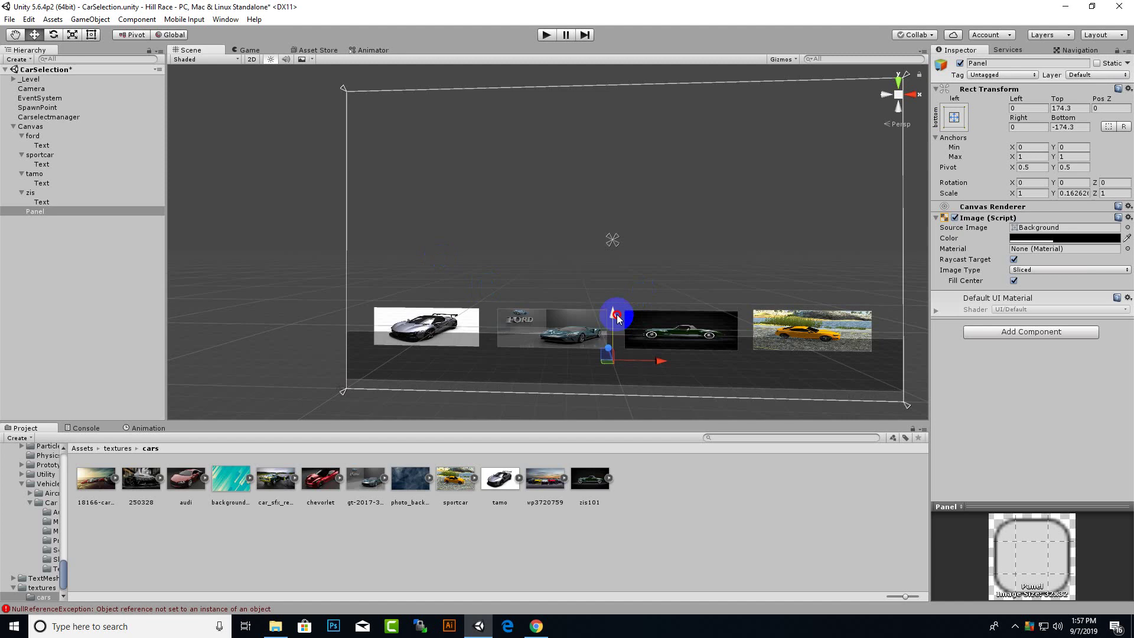
Step: Move the four car buttons onto the strip, make Panel the first Canvas child, and test-run
click(32, 192)
ctrl+click(41, 172)
ctrl+click(39, 155)
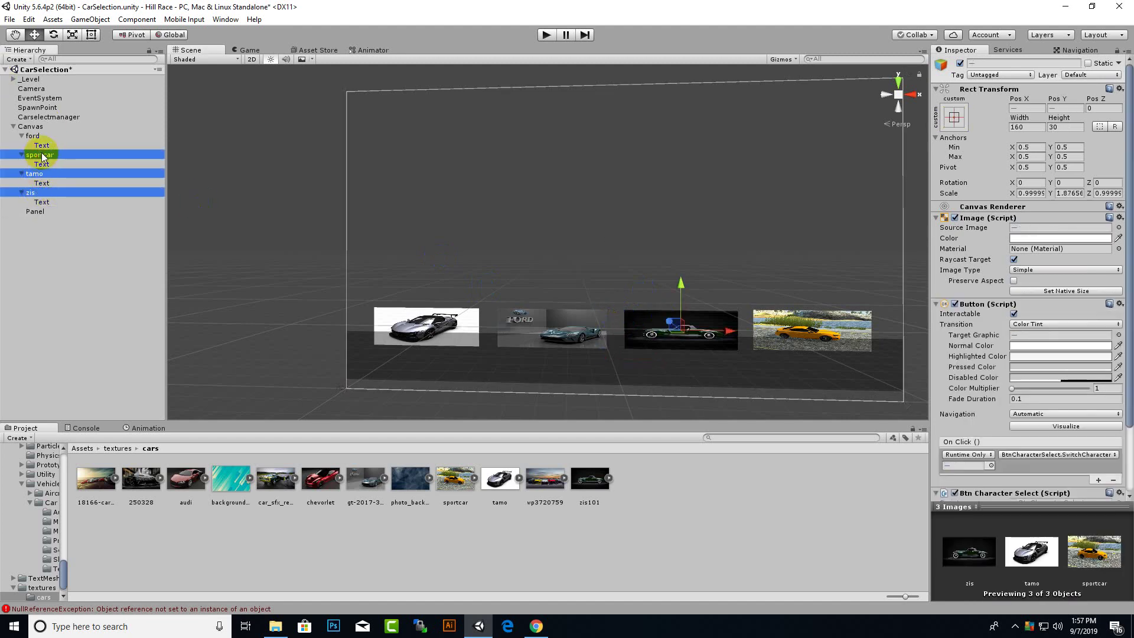
ctrl+click(32, 136)
drag(686, 297, 682, 316)
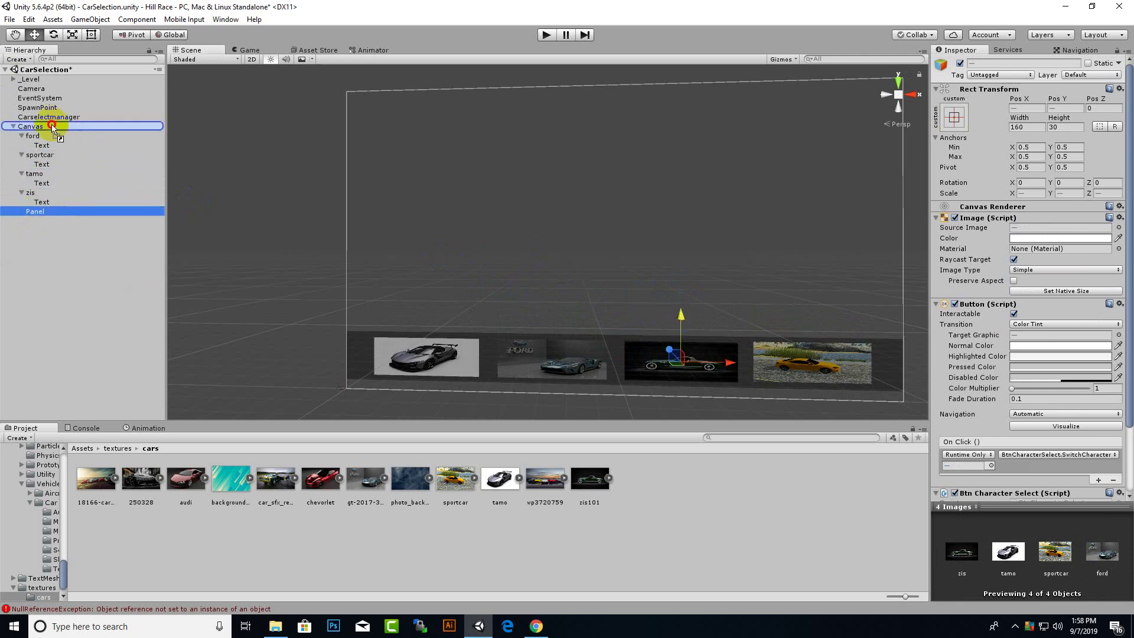
drag(36, 213, 42, 131)
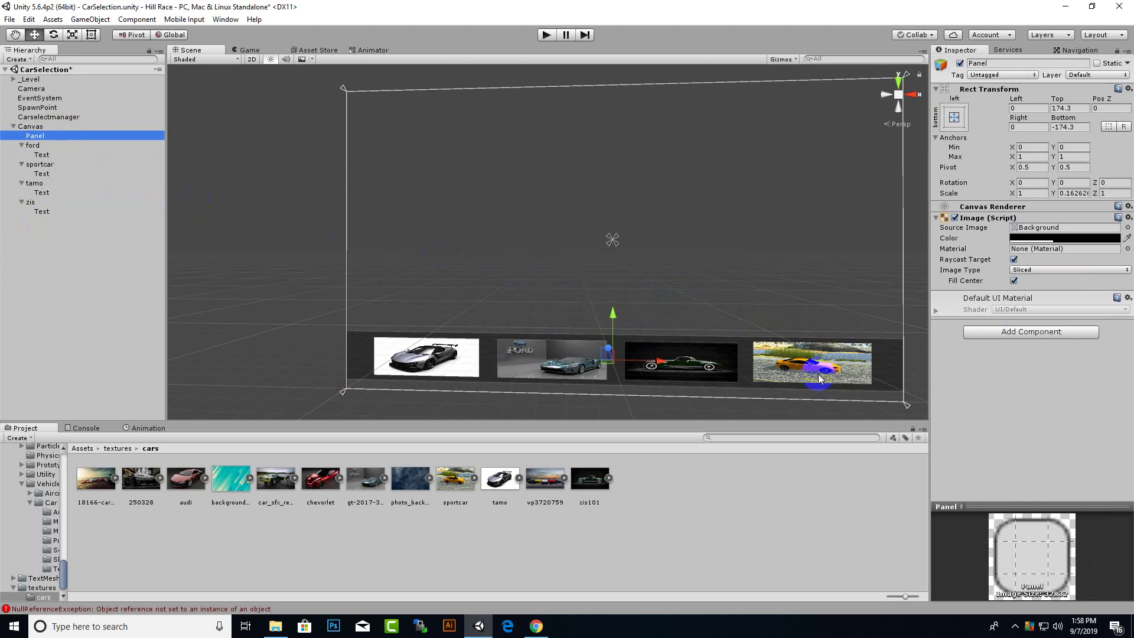
click(544, 35)
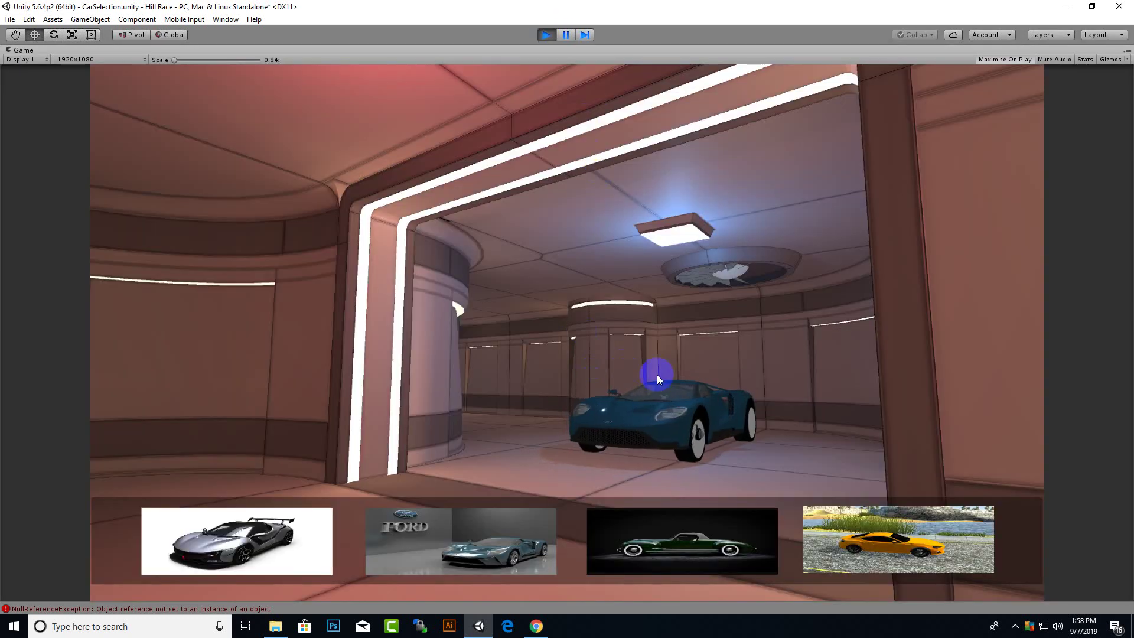
click(628, 542)
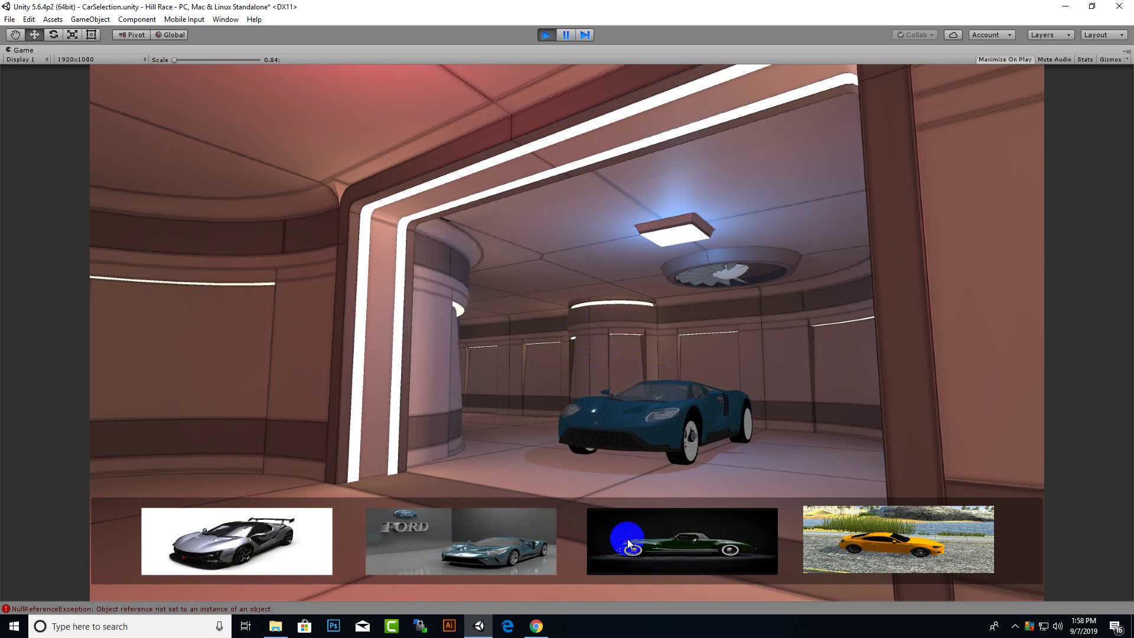
click(888, 537)
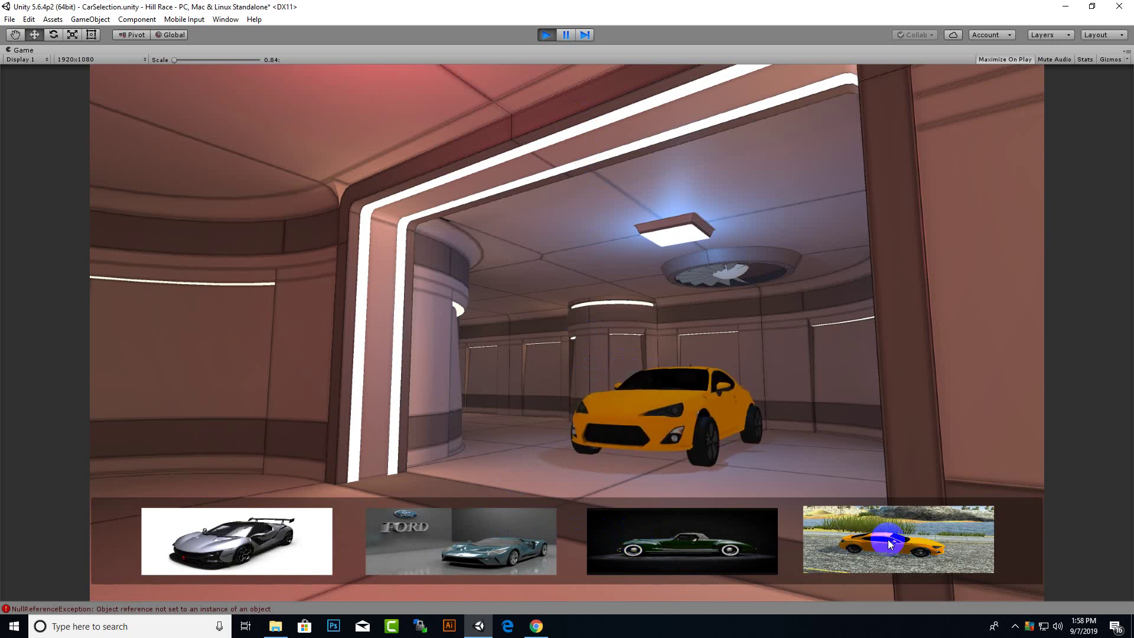
click(304, 559)
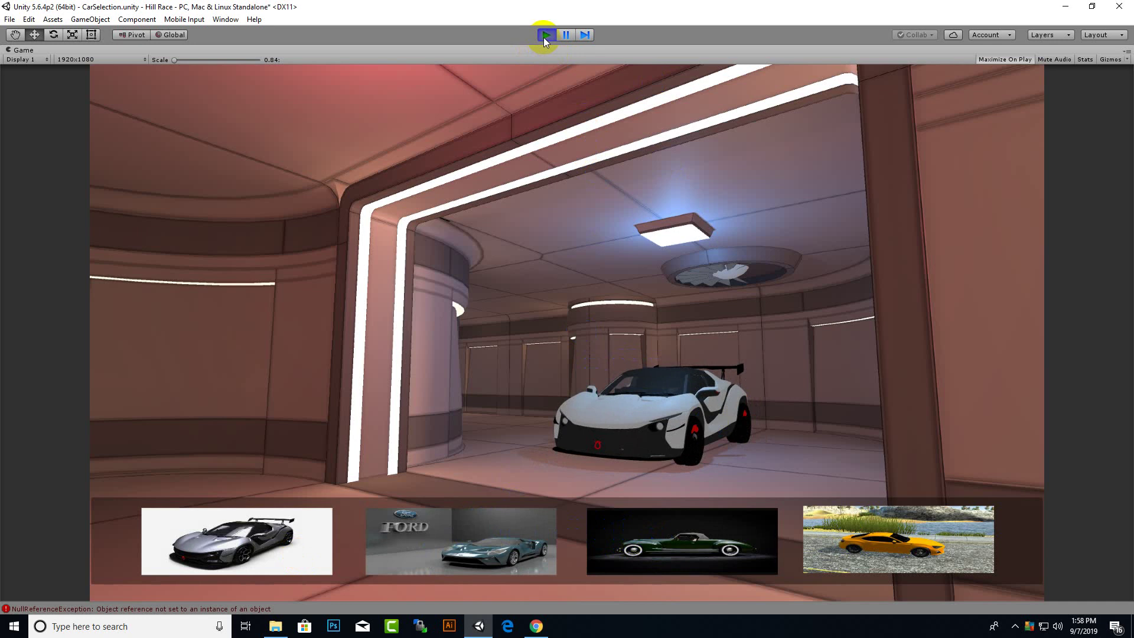
click(546, 37)
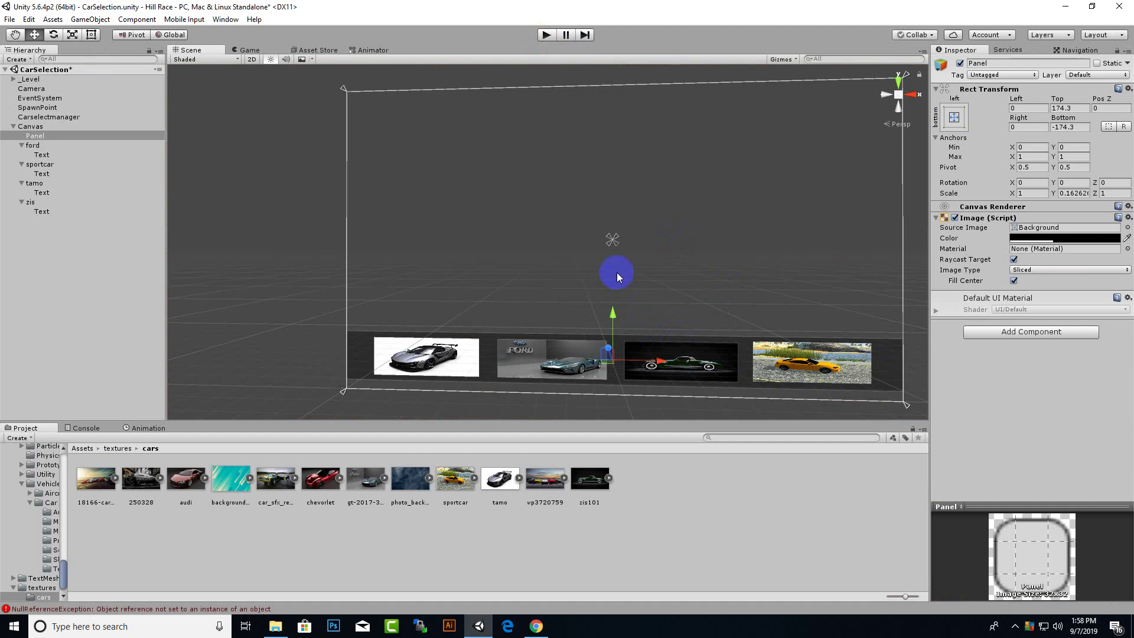
Step: Scale down all four car buttons together and shift them slightly left
alt+drag(617, 271, 655, 263)
alt+right_drag(655, 264, 399, 389)
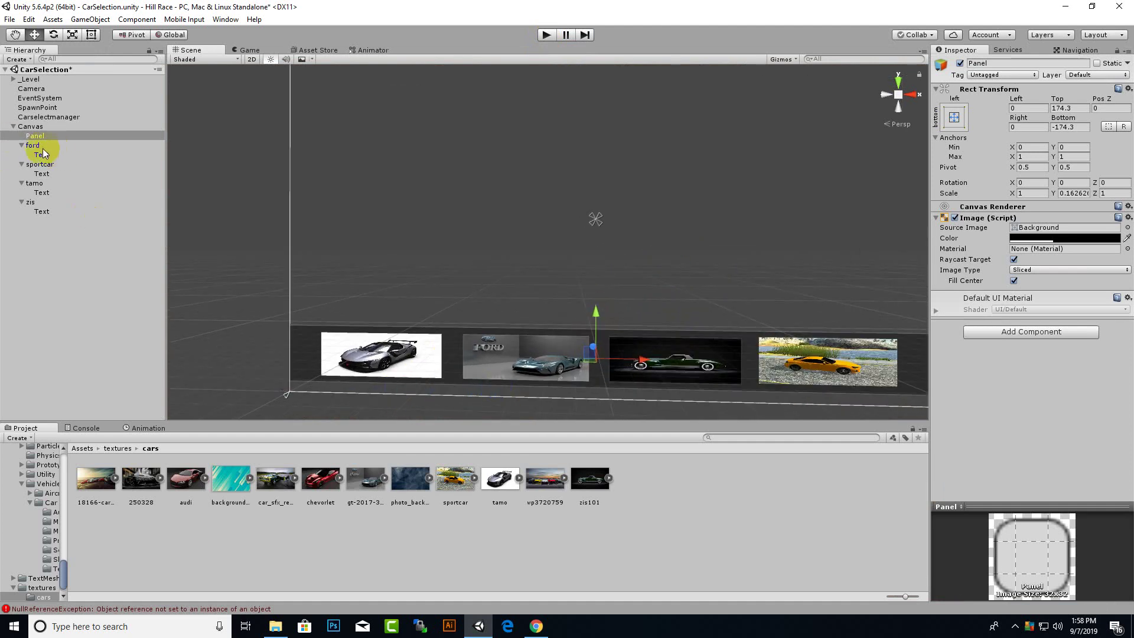
drag(34, 145, 30, 202)
click(73, 37)
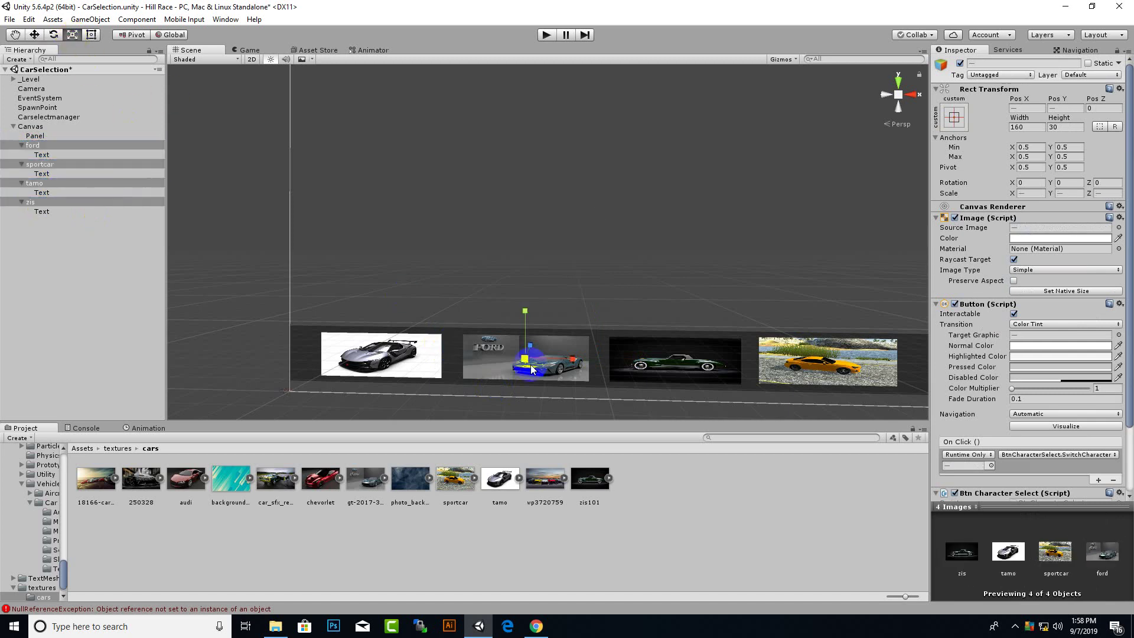
drag(526, 364, 524, 365)
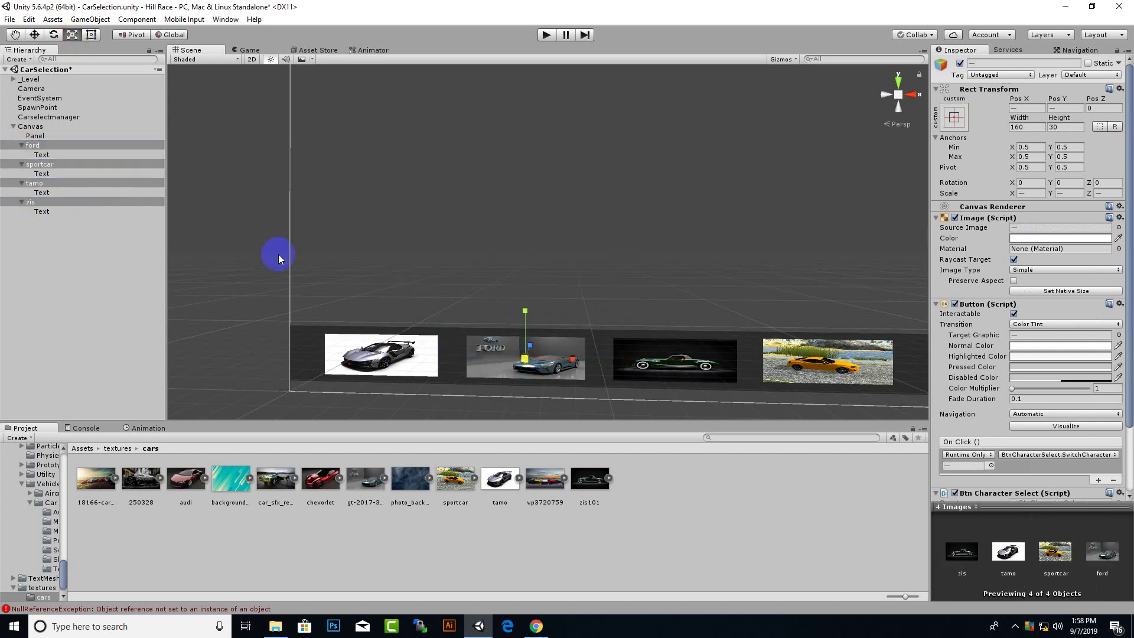
click(34, 35)
drag(572, 359, 555, 362)
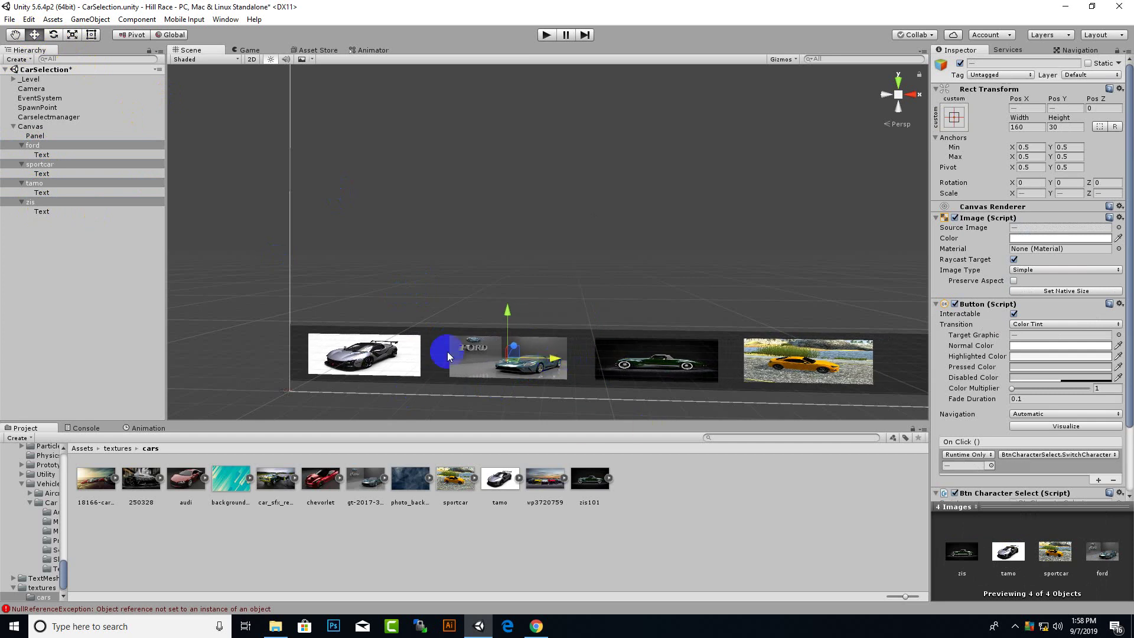
Step: Slide the ford, zis and sportcar images left to close the gaps
click(70, 164)
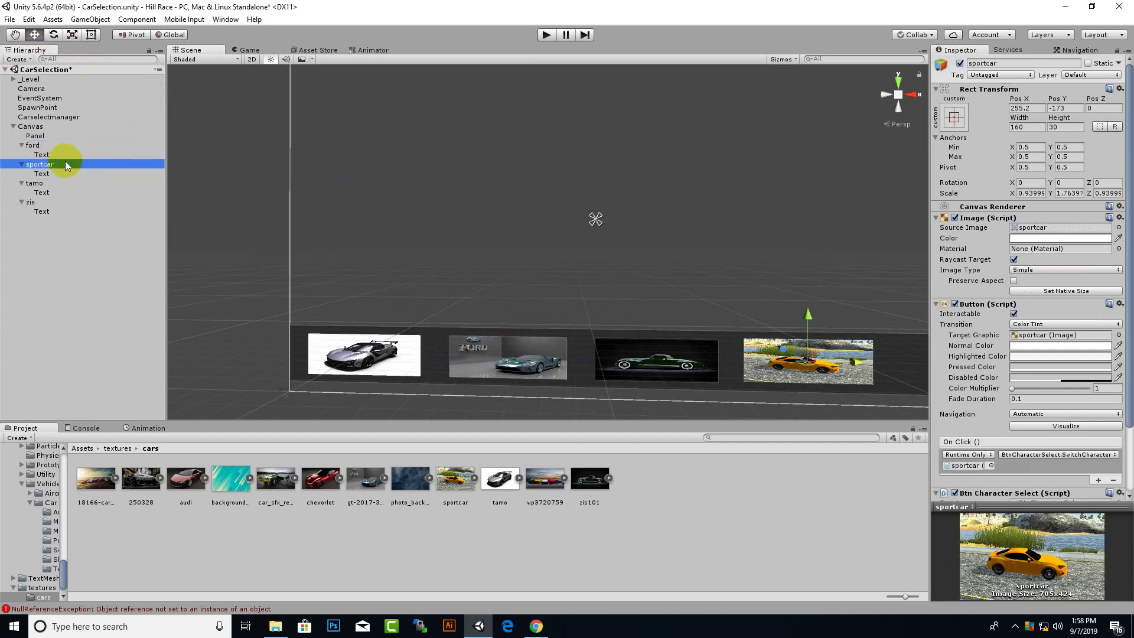
key(Up)
key(Up)
drag(566, 357, 544, 364)
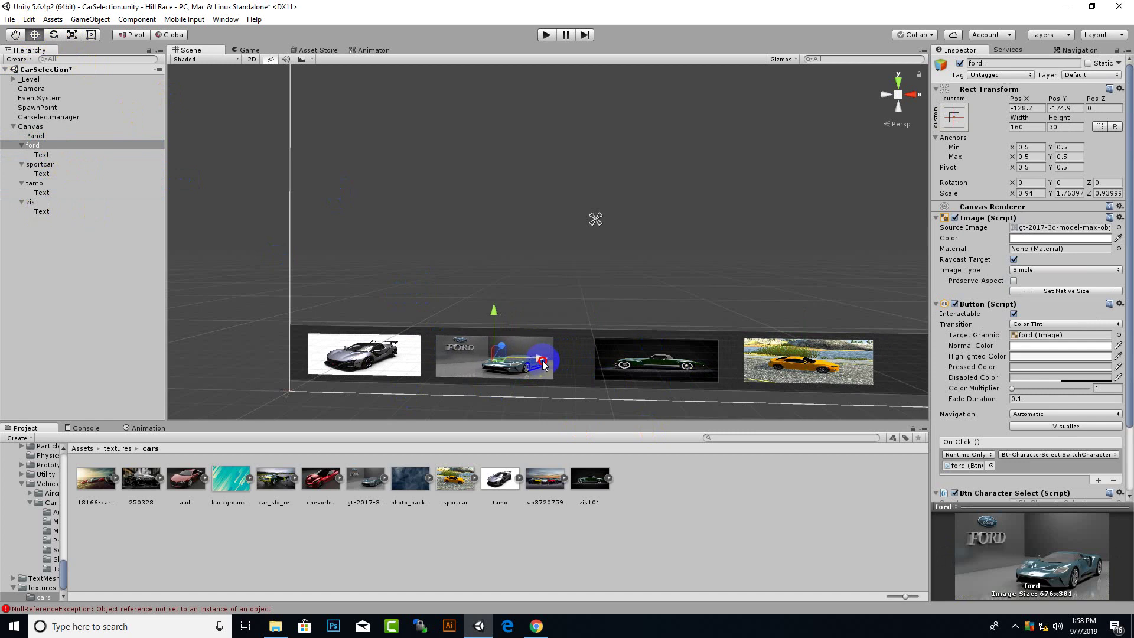
click(45, 164)
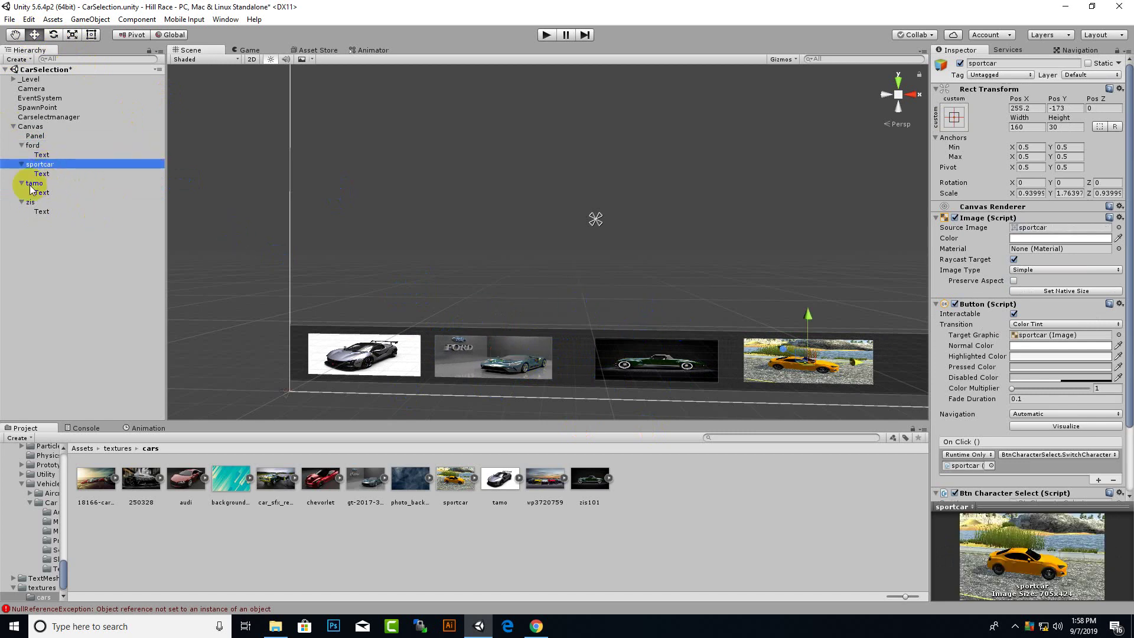
click(28, 203)
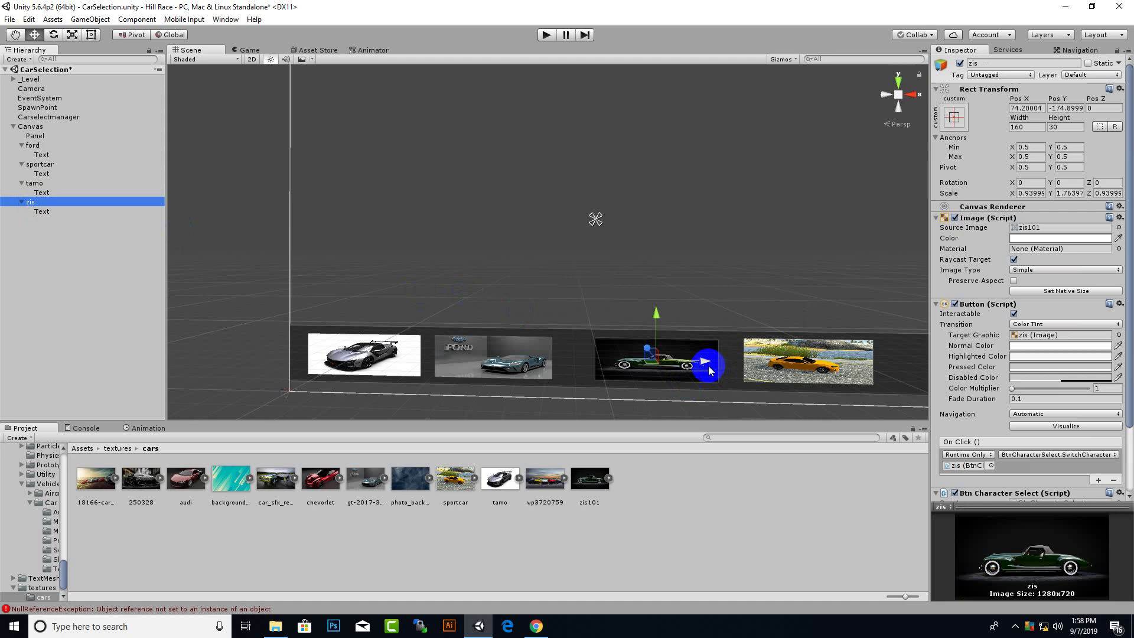
drag(709, 370, 676, 371)
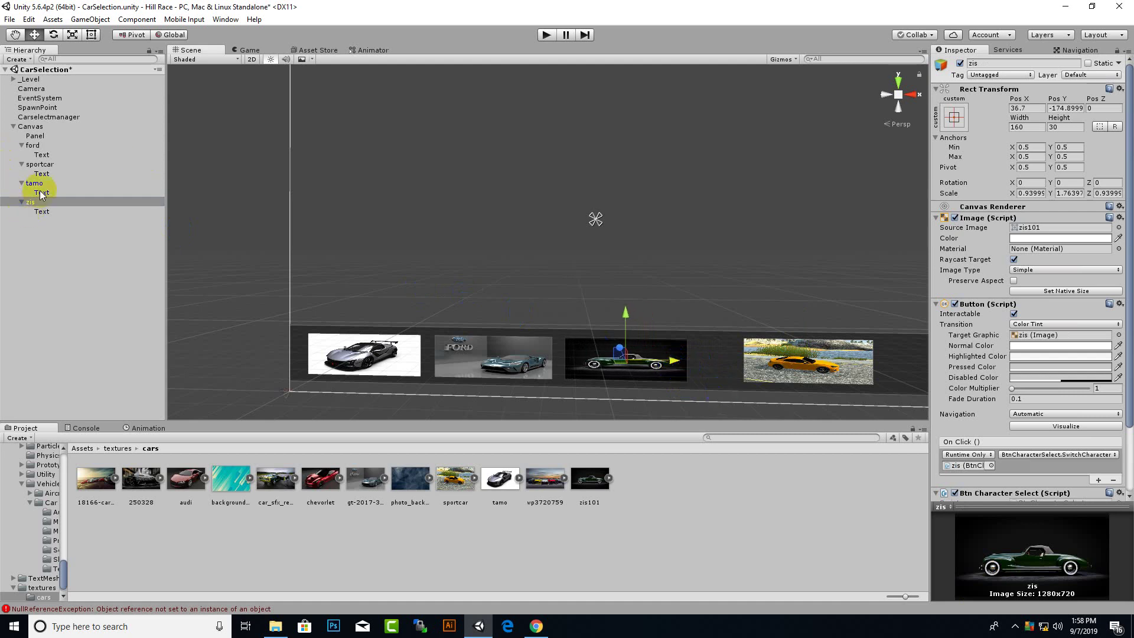
click(40, 164)
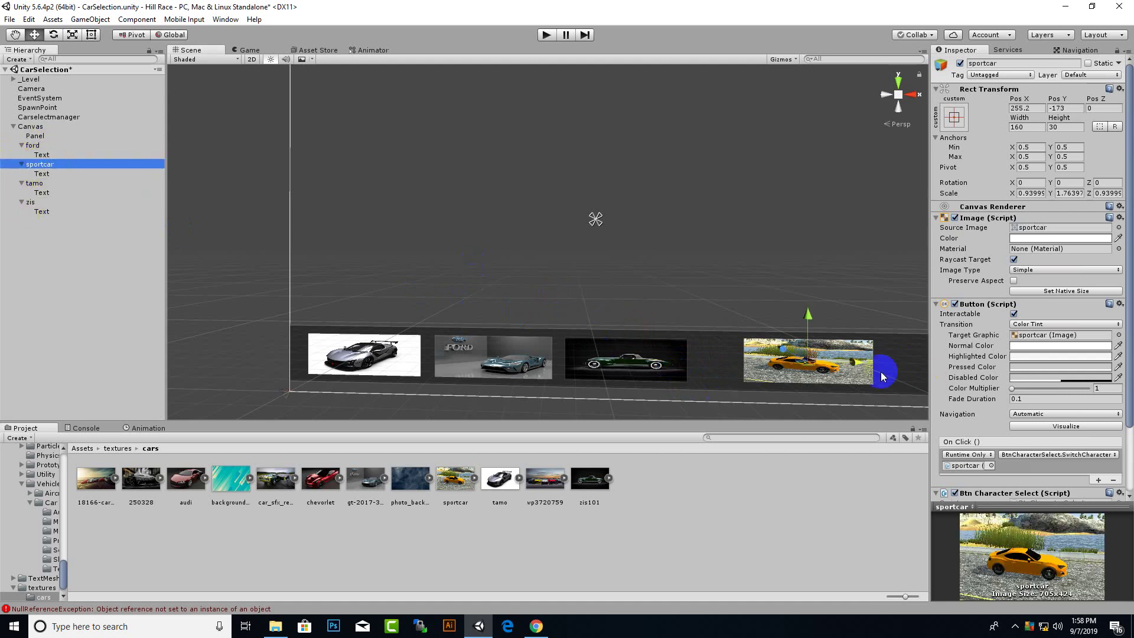
drag(882, 376, 814, 377)
Step: Fine-tune the ford, zis and sportcar spacing, leaving tamo at X -310.9 and sportcar at X 177.9
scroll(597, 258, down, 3)
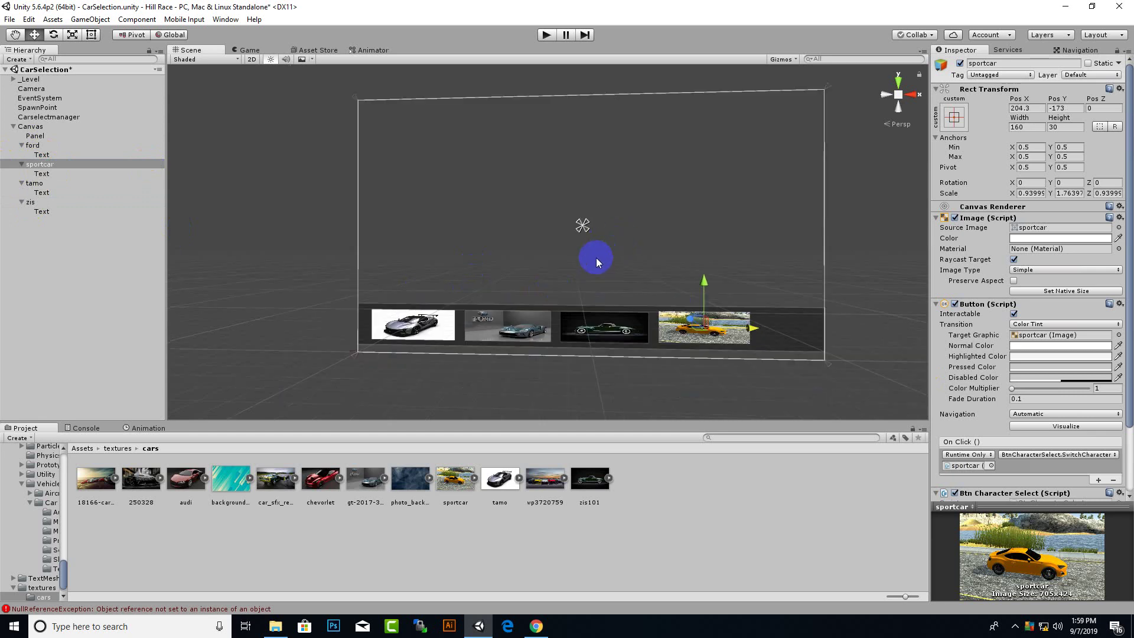
scroll(820, 342, up, 2)
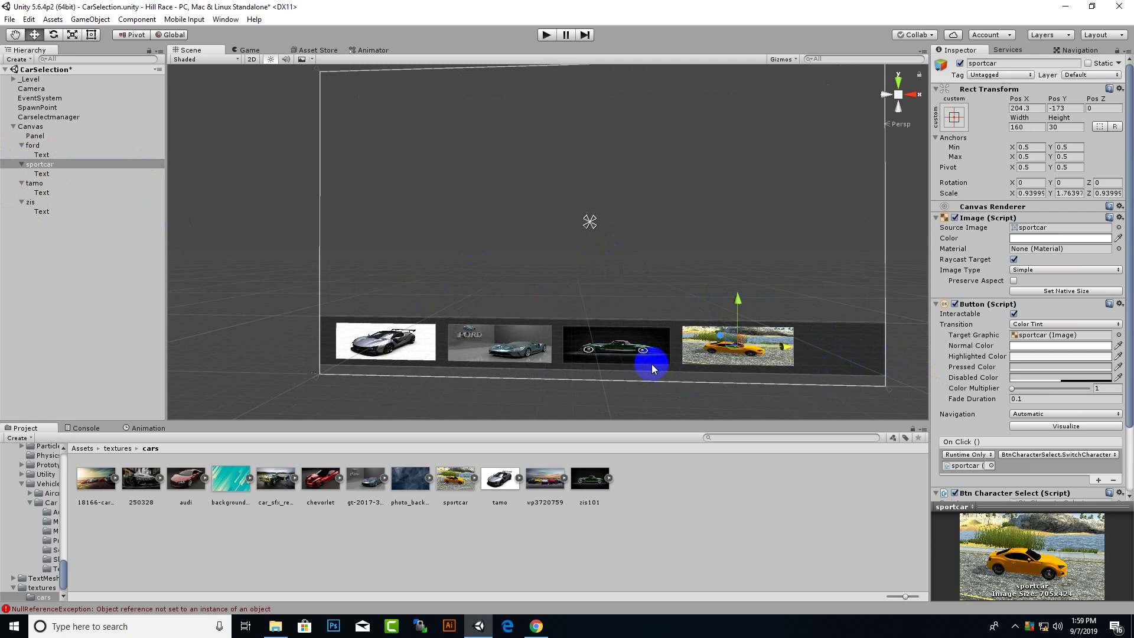
click(419, 342)
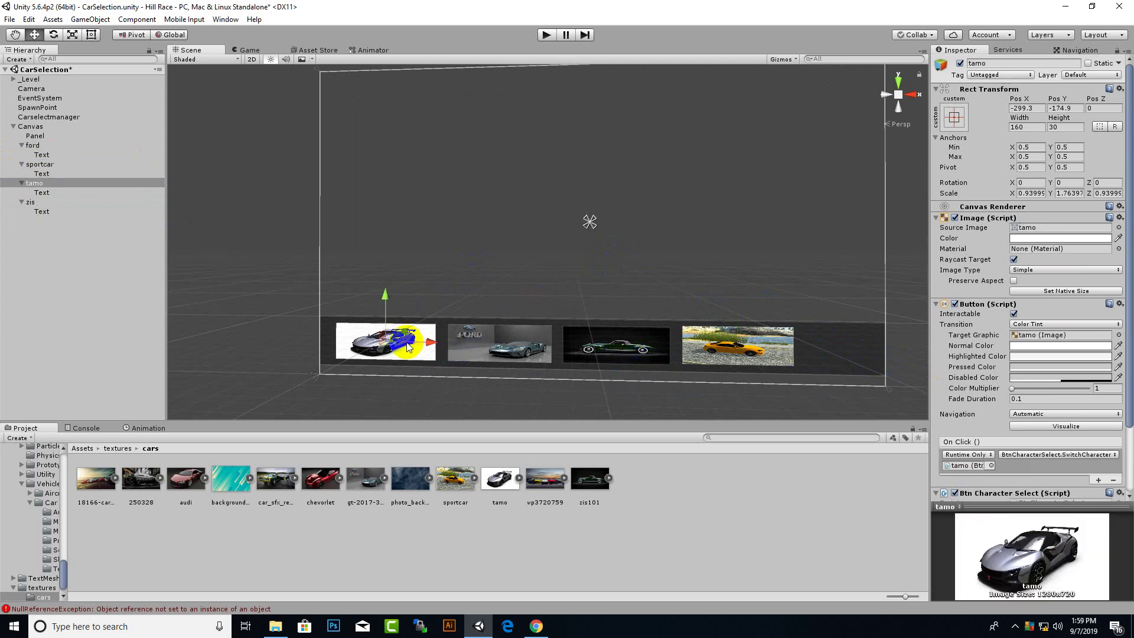
click(481, 343)
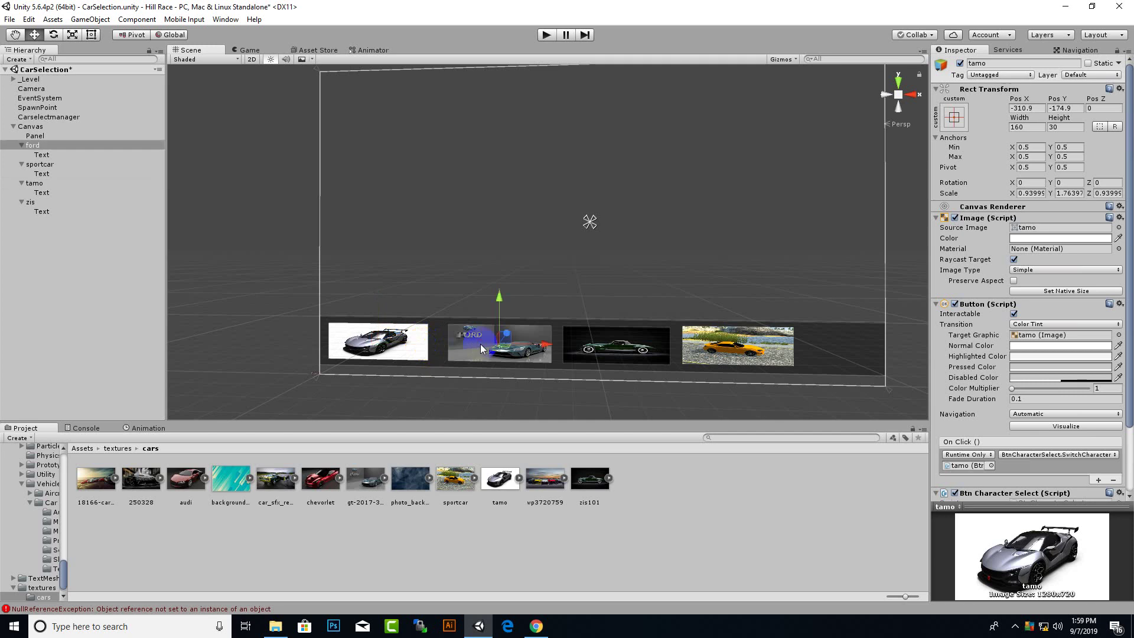
drag(534, 348, 530, 347)
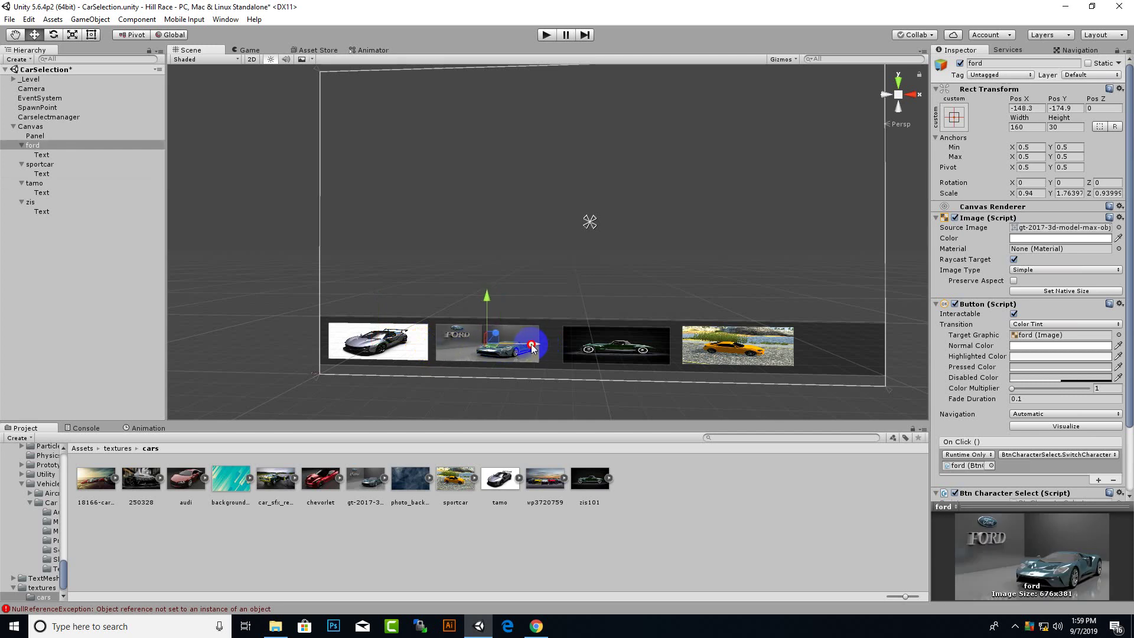
click(602, 344)
drag(659, 349, 646, 350)
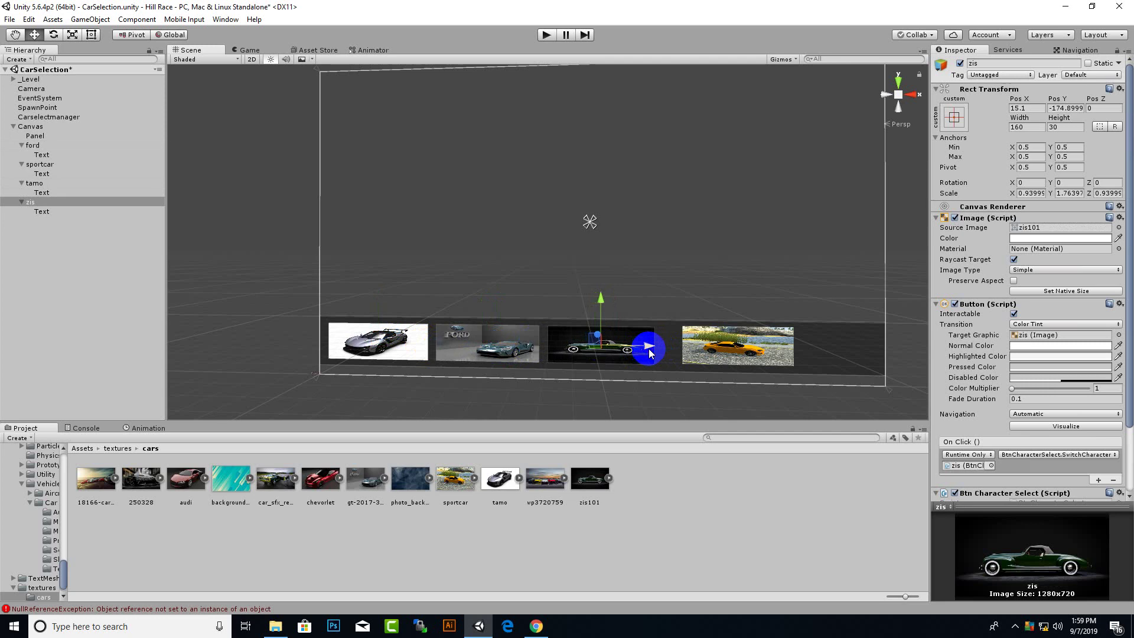
click(709, 352)
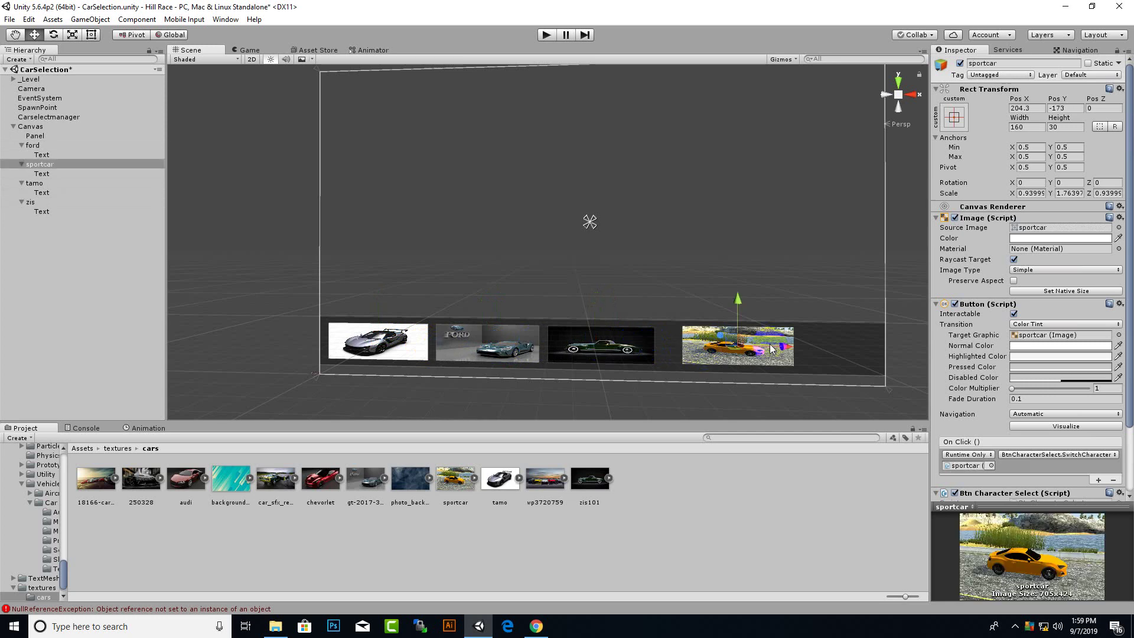
drag(784, 349, 765, 353)
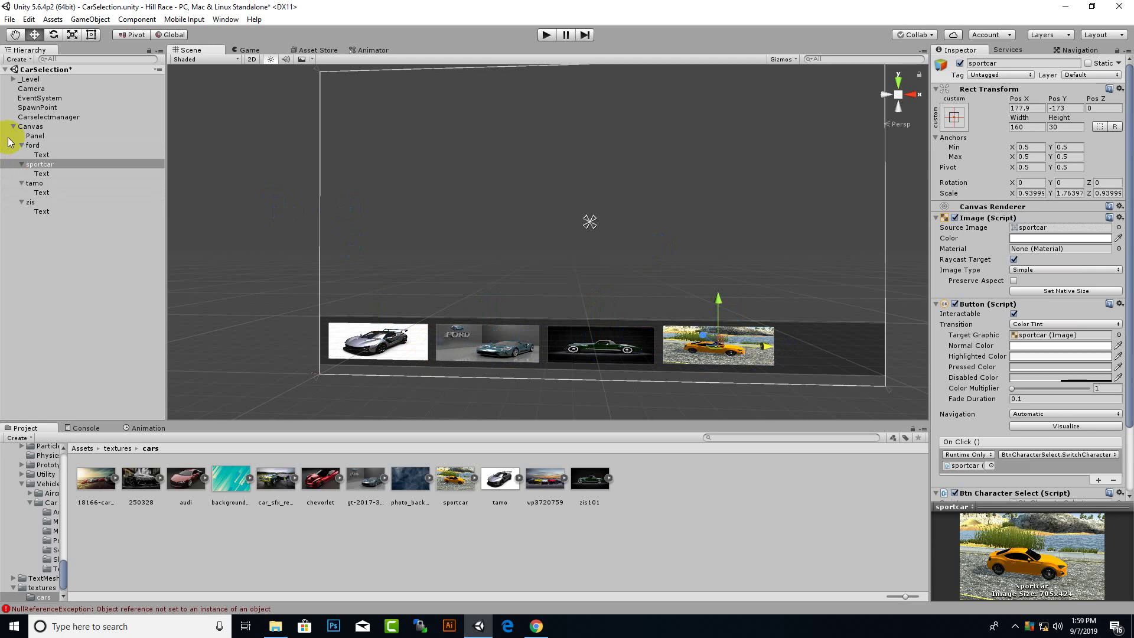
Step: Add an Input Field under the Canvas at the strip's right end (X 314.8, Y -161.3)
right_click(32, 127)
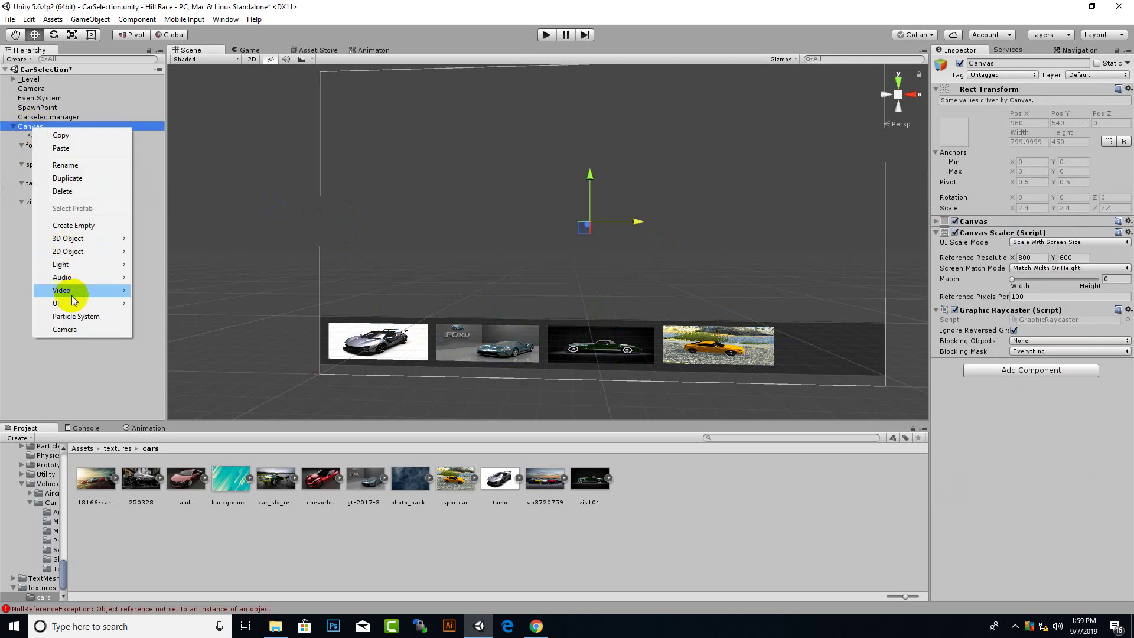
mouse_move(77, 303)
click(173, 421)
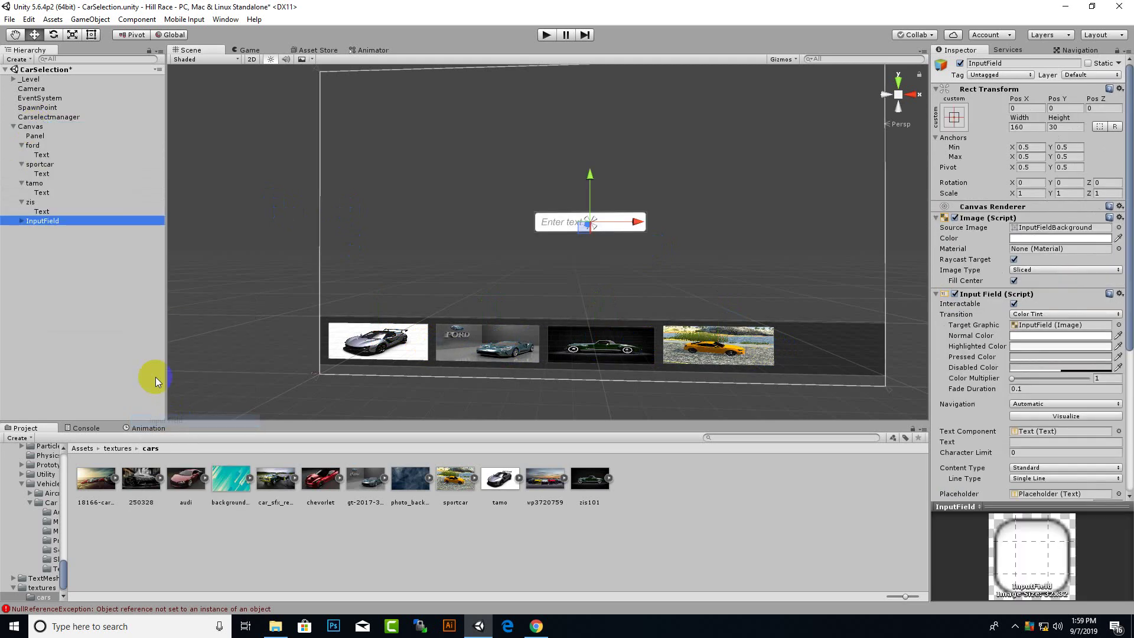
mouse_move(594, 181)
mouse_down()
mouse_move(656, 357)
mouse_move(859, 377)
mouse_up()
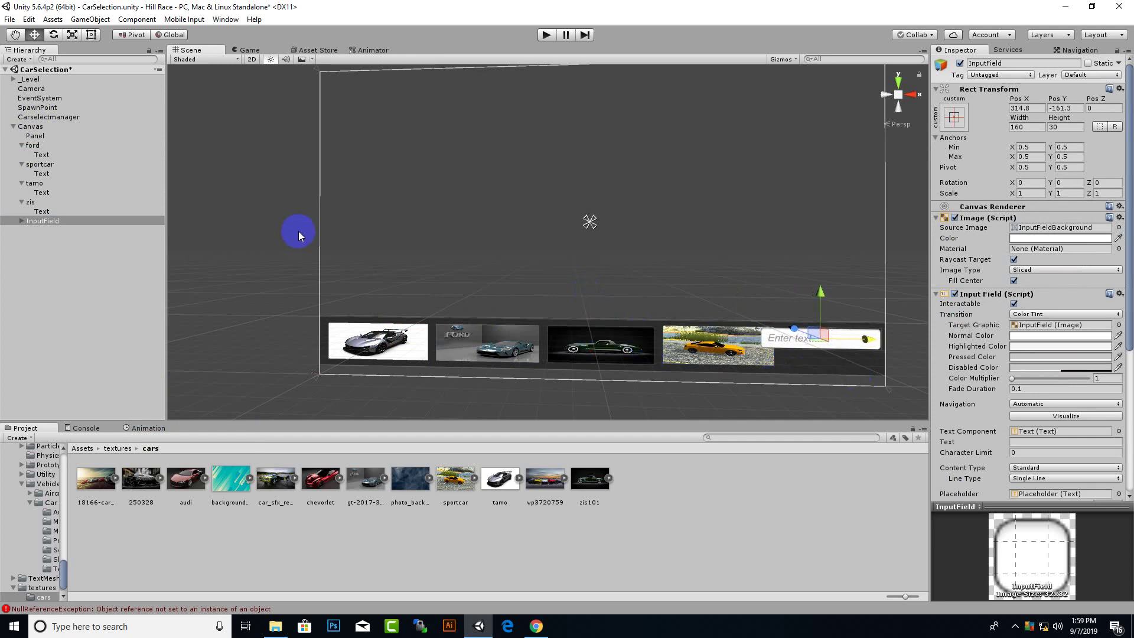
Step: Add a Button under the Canvas and start editing its label text to PRO
right_click(36, 127)
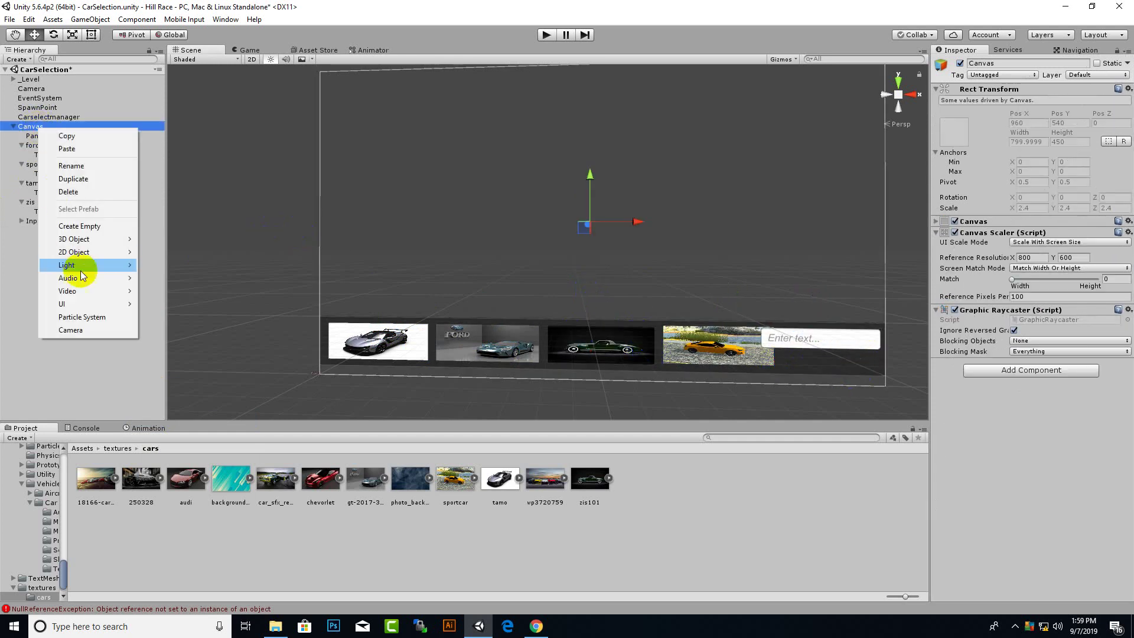
mouse_move(77, 302)
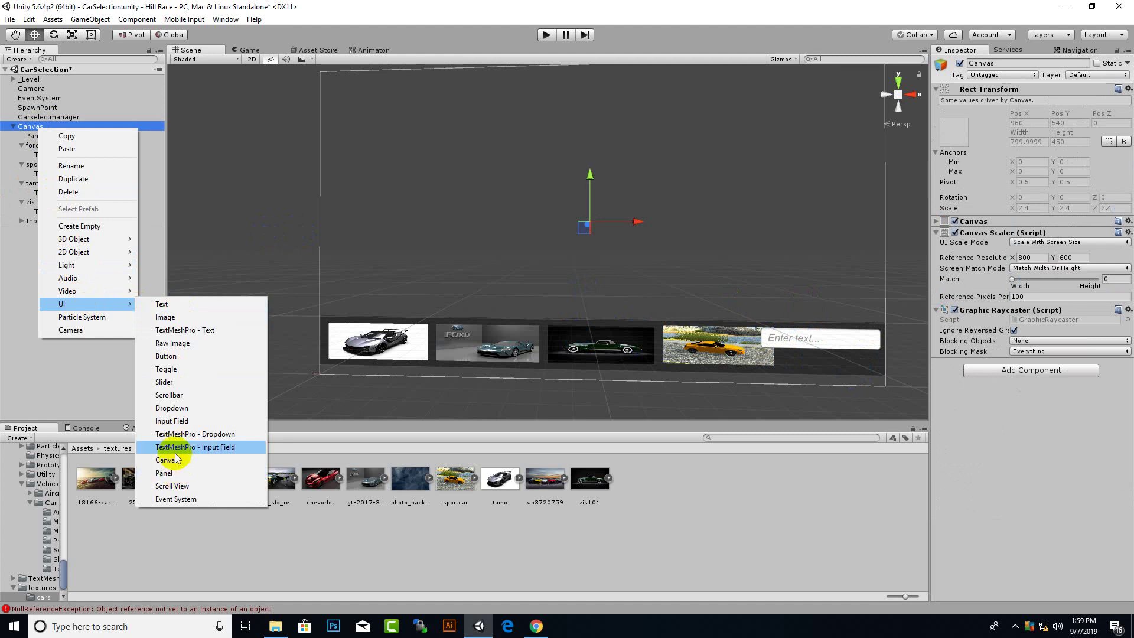
click(169, 356)
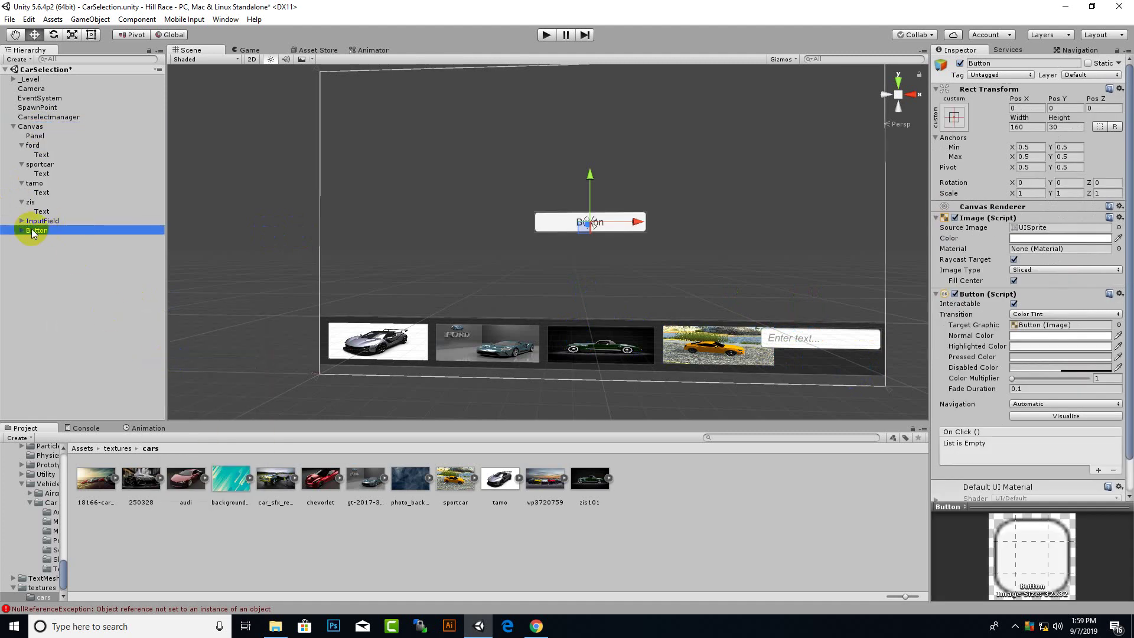
click(49, 243)
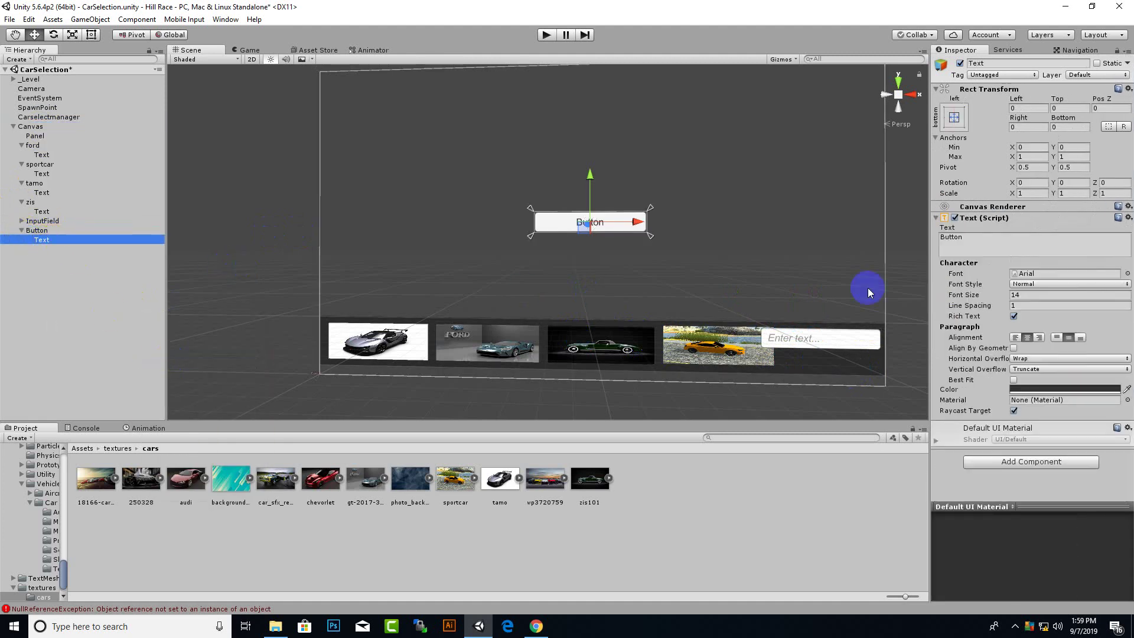
click(978, 249)
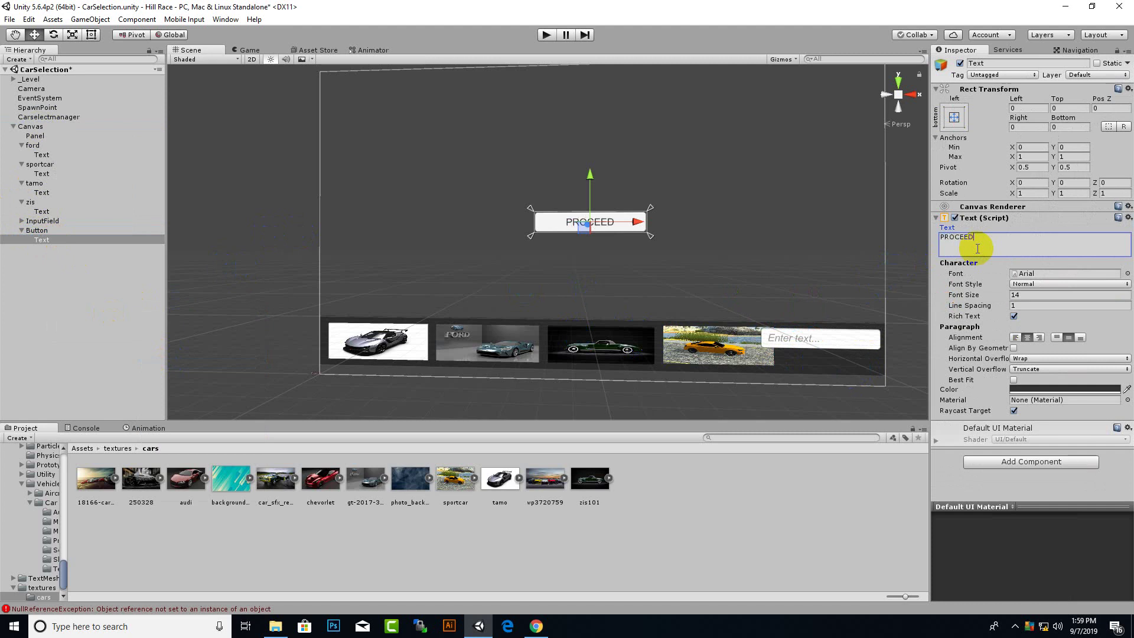
Step: Rename the Button object to procee
click(44, 231)
right_click(39, 229)
click(70, 267)
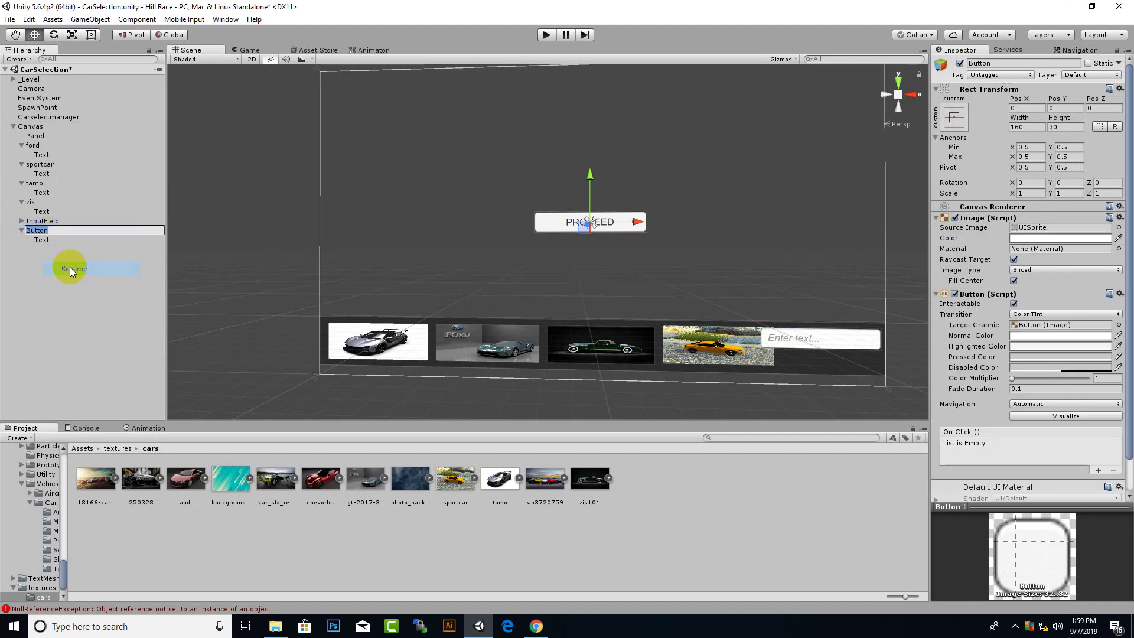
text(proc)
text(e)
key(Return)
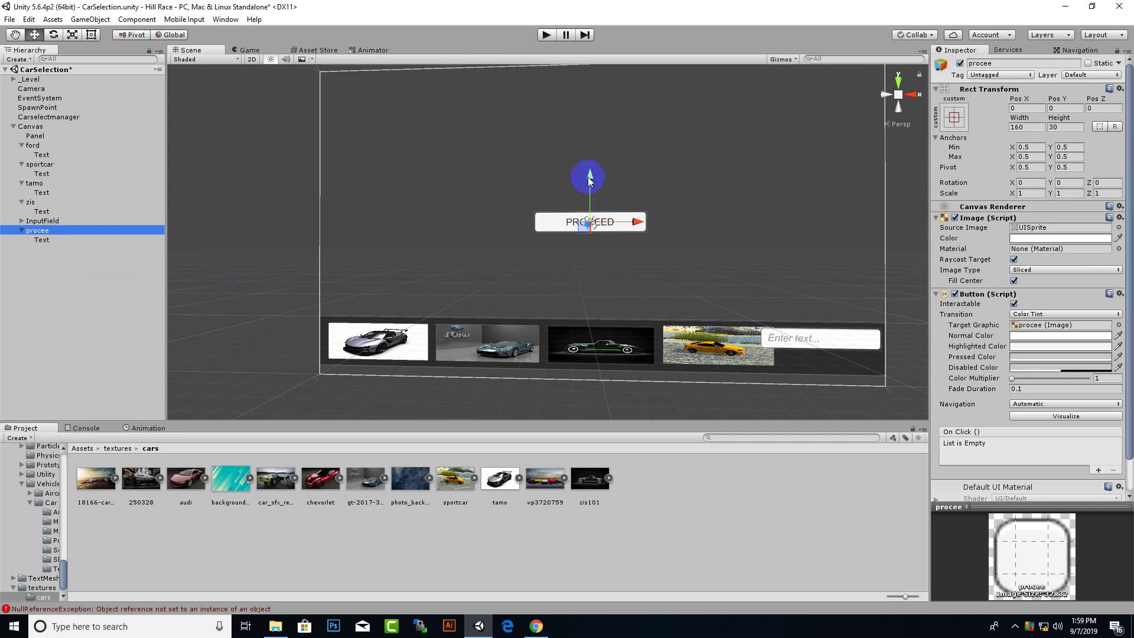
Step: Place procee below the input field and scale both down to about 0.76
mouse_move(589, 179)
mouse_down()
mouse_move(752, 353)
mouse_move(853, 362)
mouse_up()
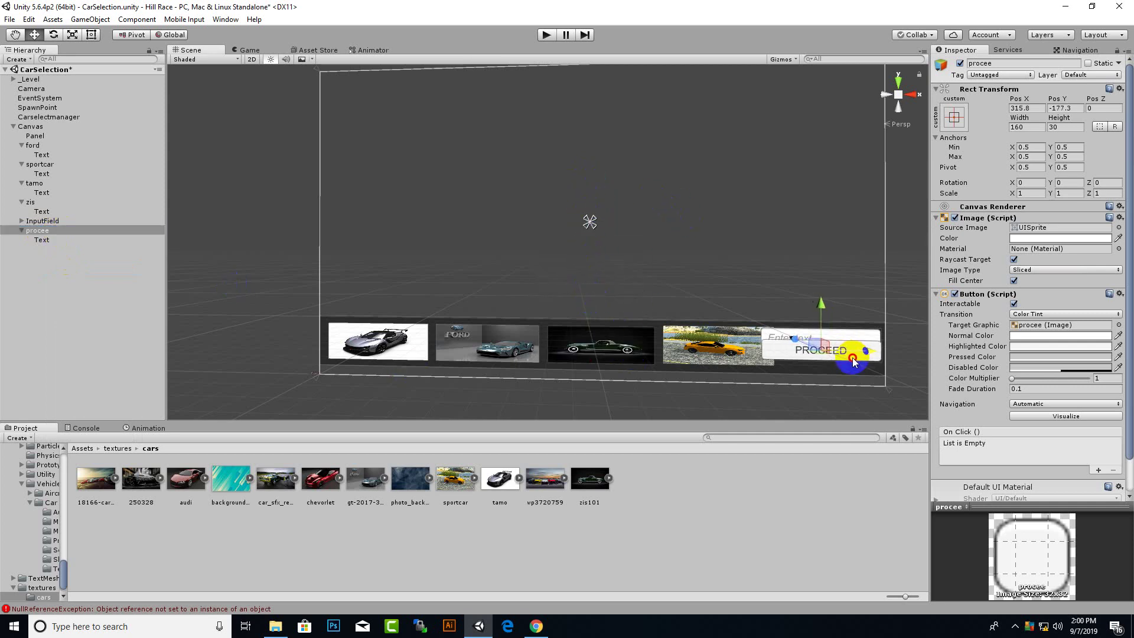
drag(821, 306, 821, 320)
ctrl+click(40, 220)
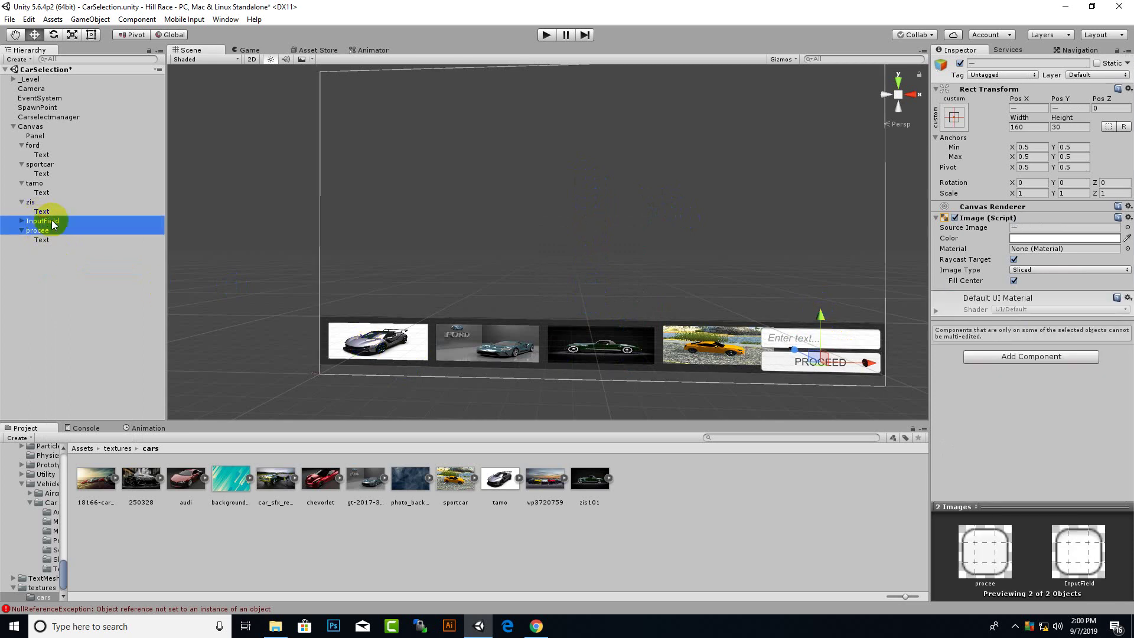
click(72, 34)
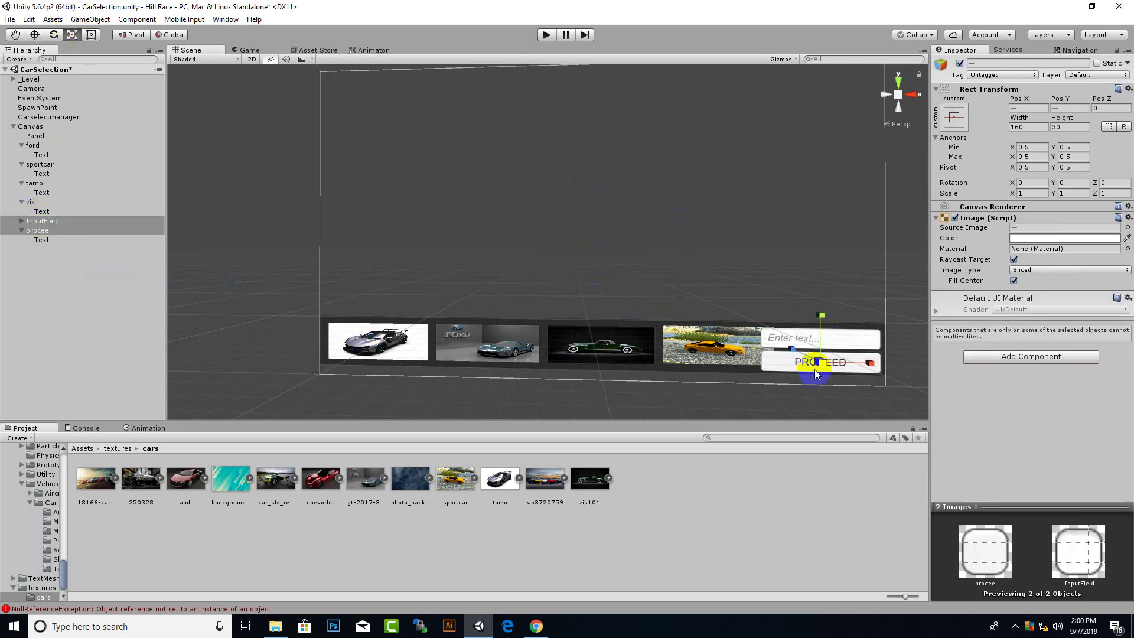
drag(821, 367, 819, 383)
Step: Nudge the input field and PROCEED button right and up, then save the CarSelection scene
scroll(354, 292, down, 2)
key(f)
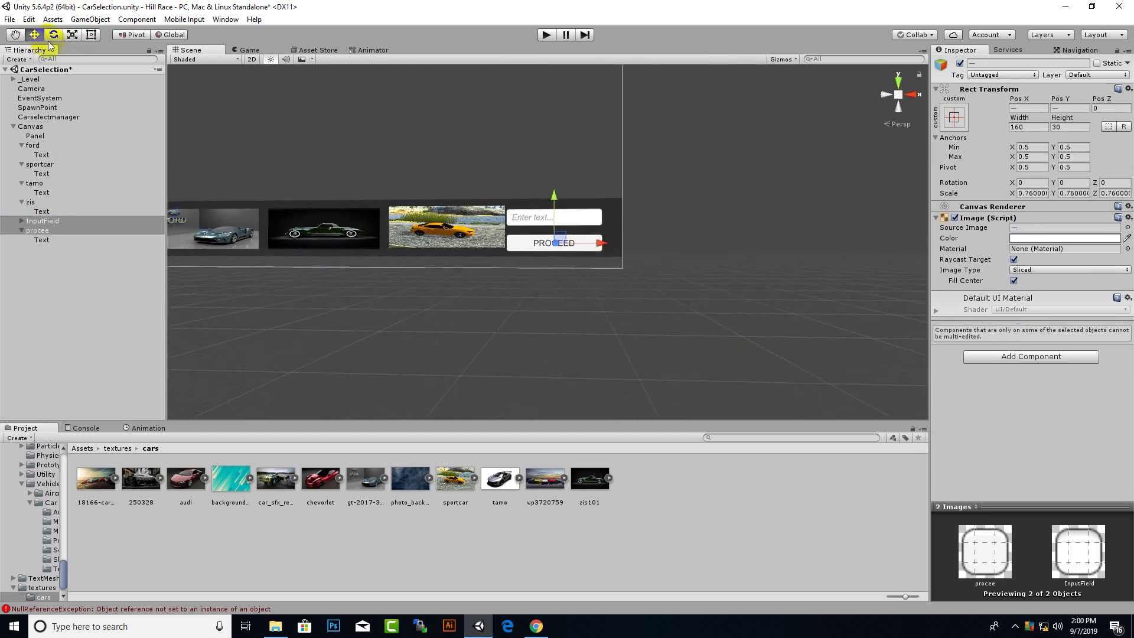
scroll(444, 179, up, 2)
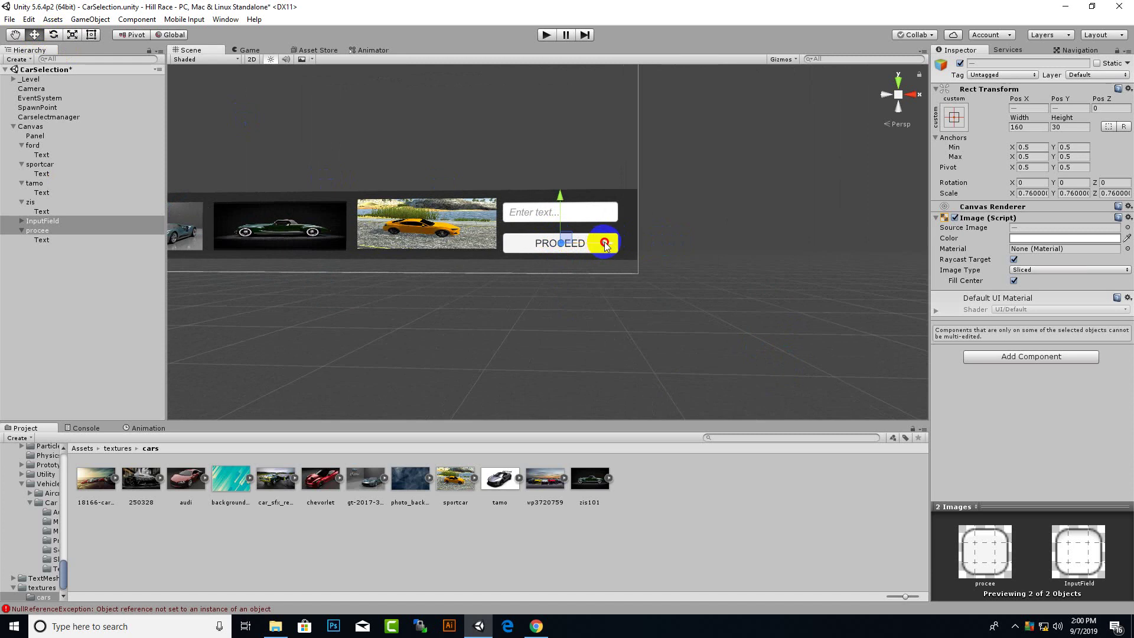
drag(610, 245, 612, 245)
drag(570, 197, 571, 192)
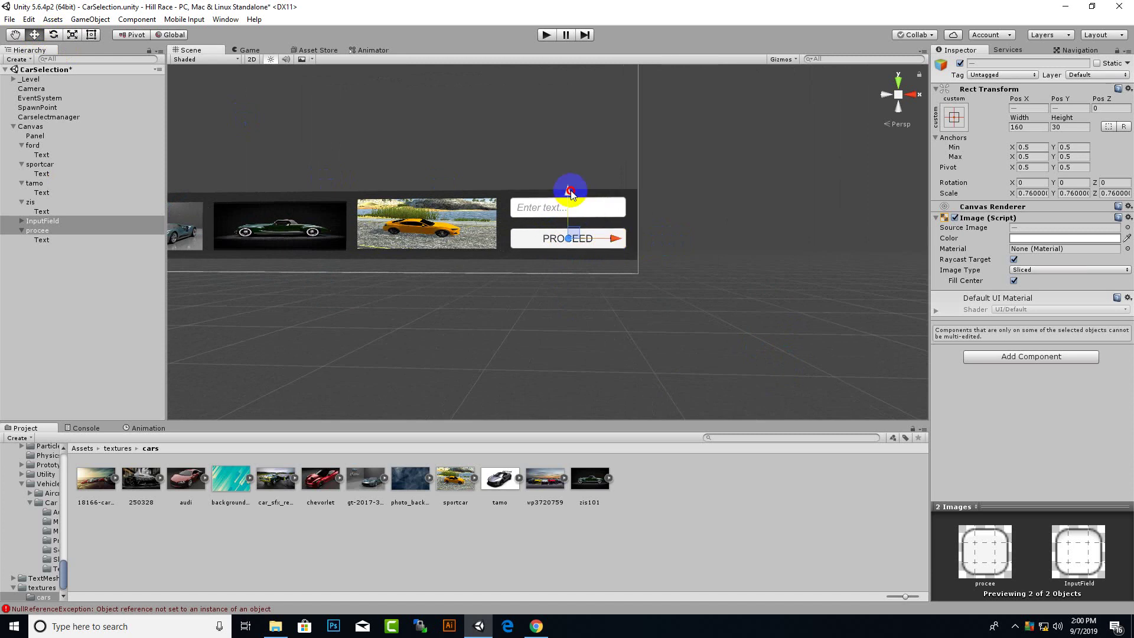
scroll(785, 265, down, 1)
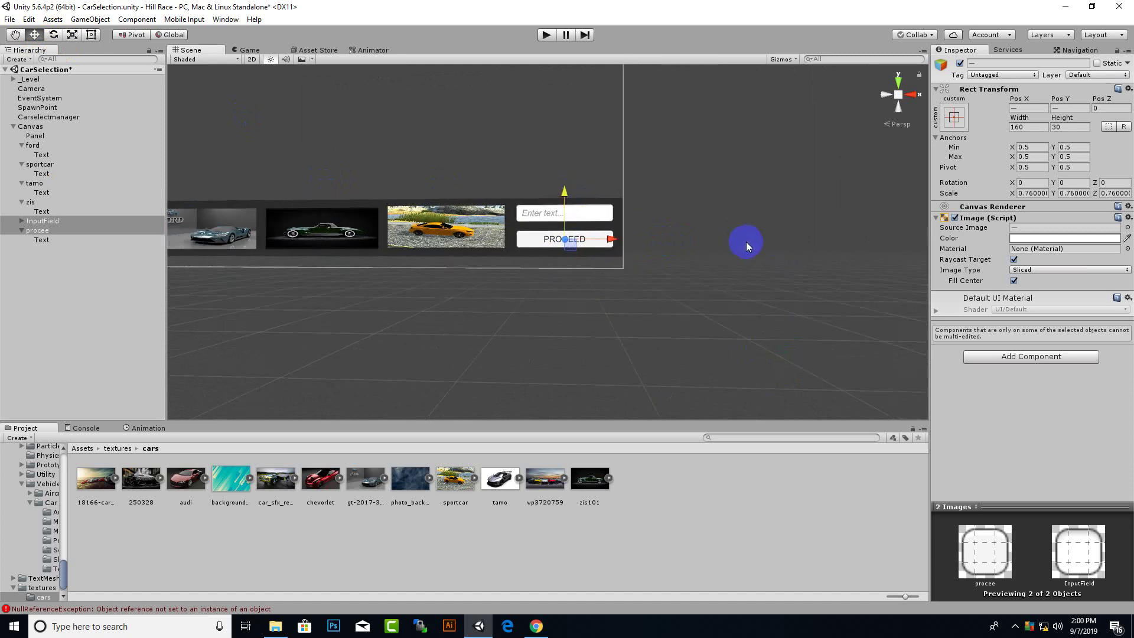
middle_drag(721, 266, 812, 283)
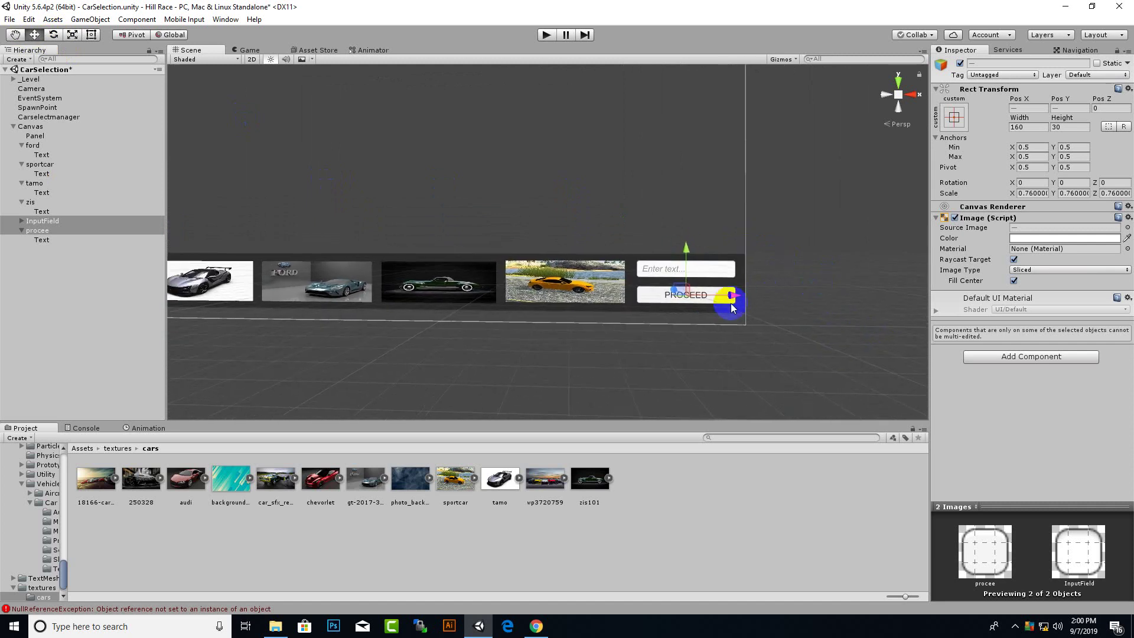
key(ctrl+s)
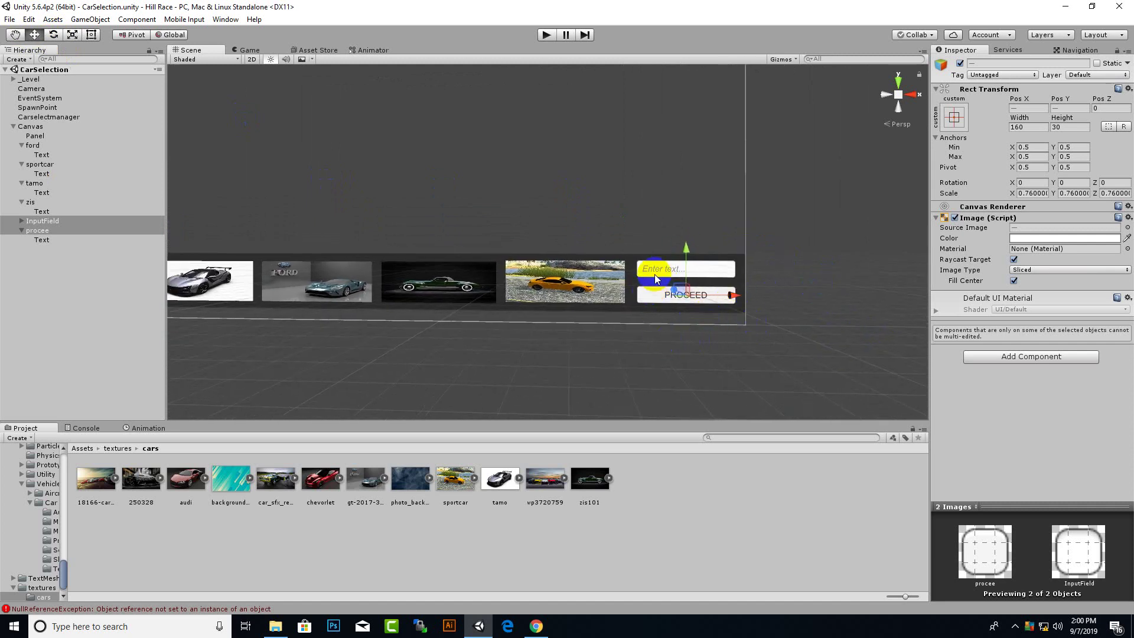
click(654, 270)
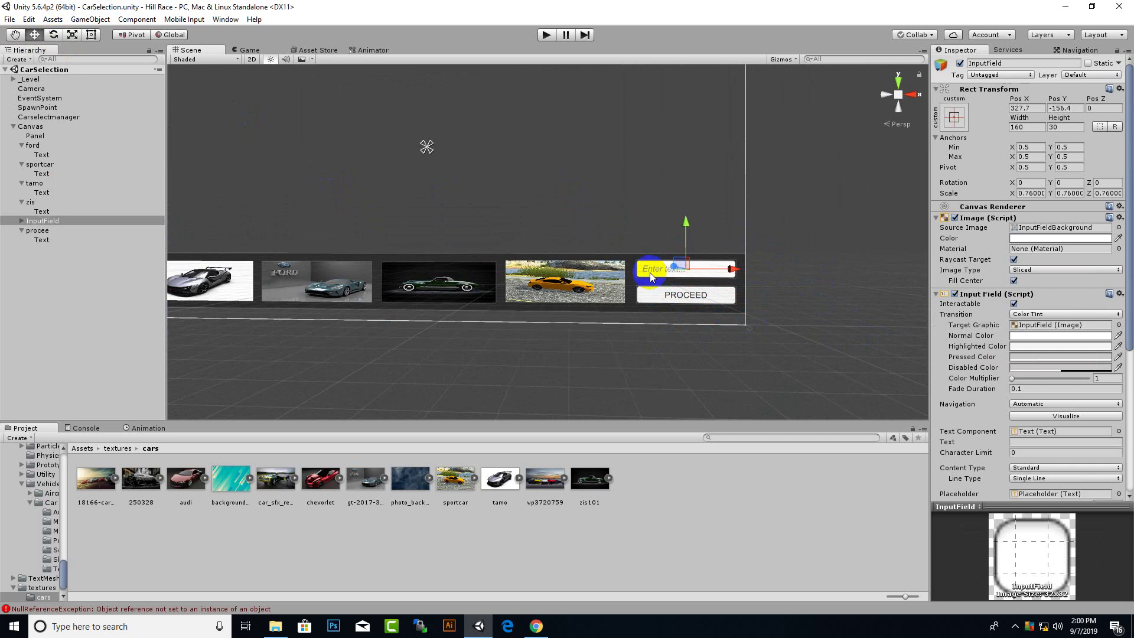
Step: Add the Btn Character Select script component to the procee button
click(705, 302)
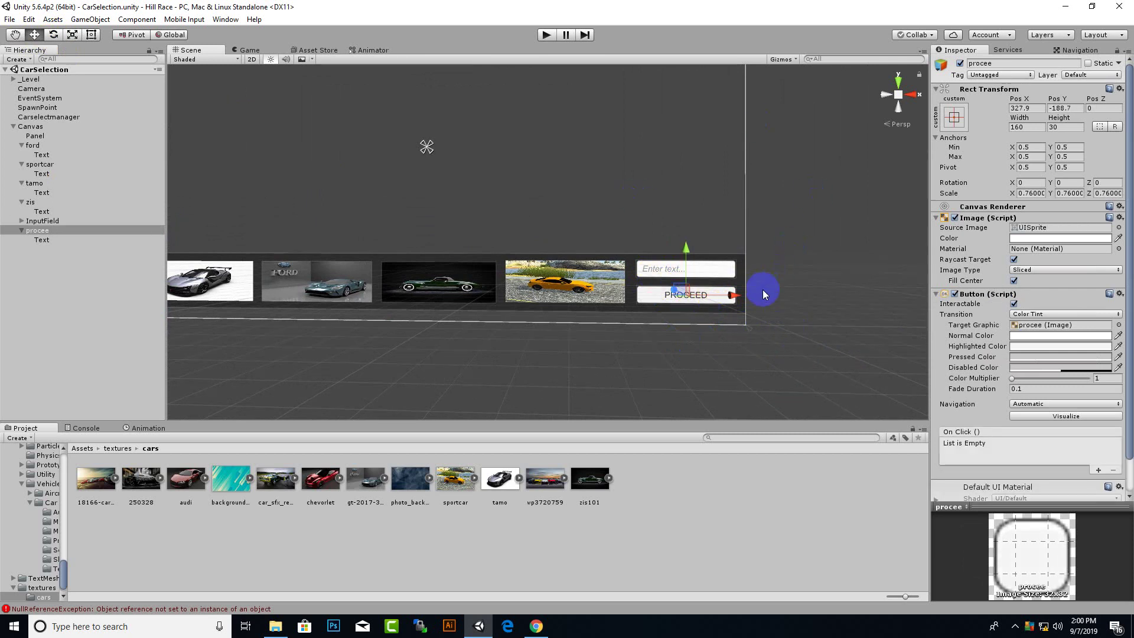
click(709, 300)
click(700, 296)
scroll(1064, 453, down, 2)
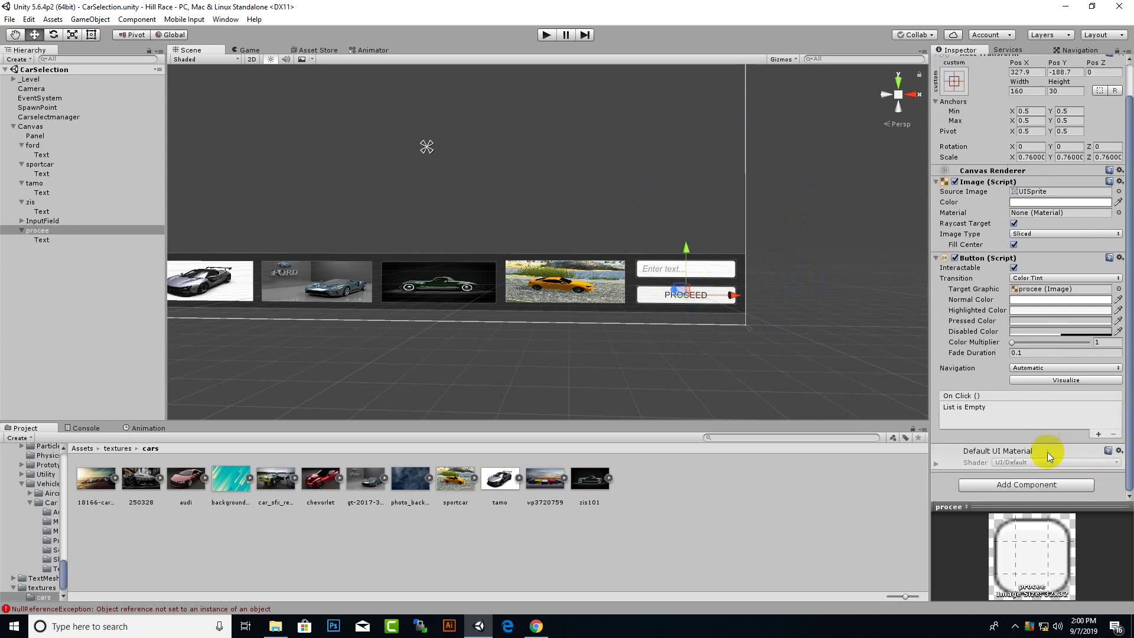
click(1031, 485)
click(1002, 329)
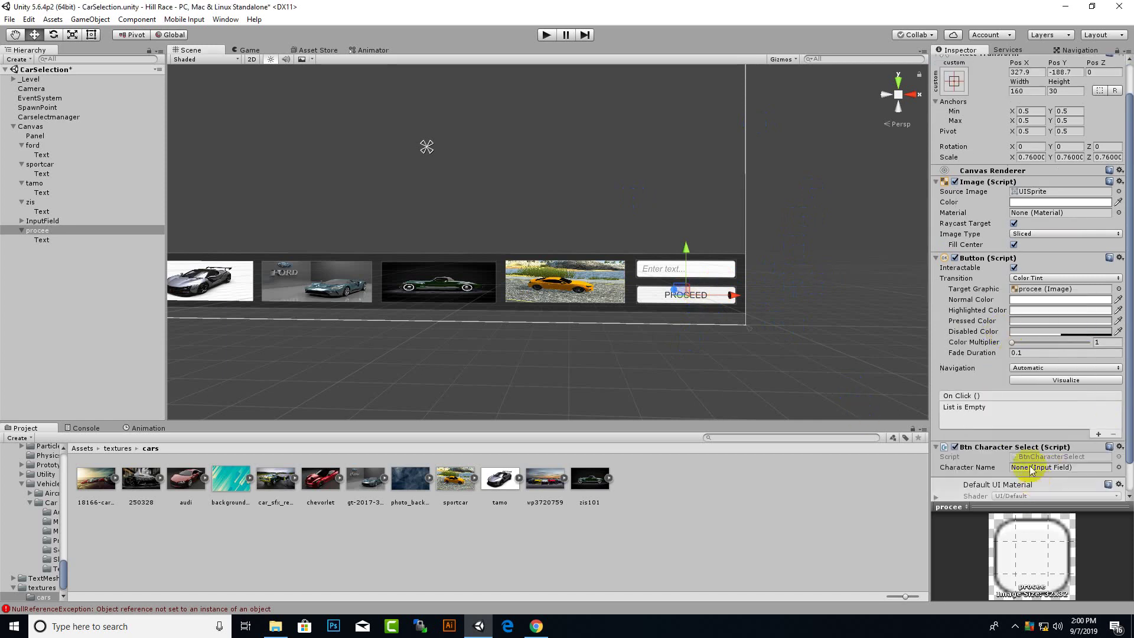
Step: Add an On Click entry targeting procee that calls BtnCharacterSelect.CreateCharacter()
scroll(975, 471, down, 2)
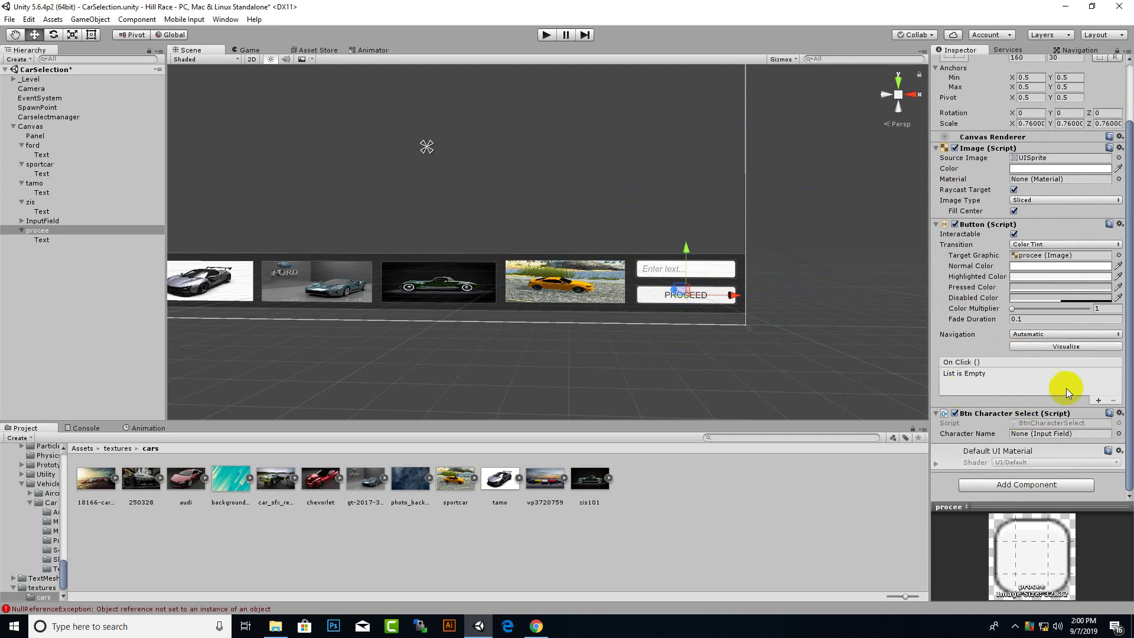
click(1100, 401)
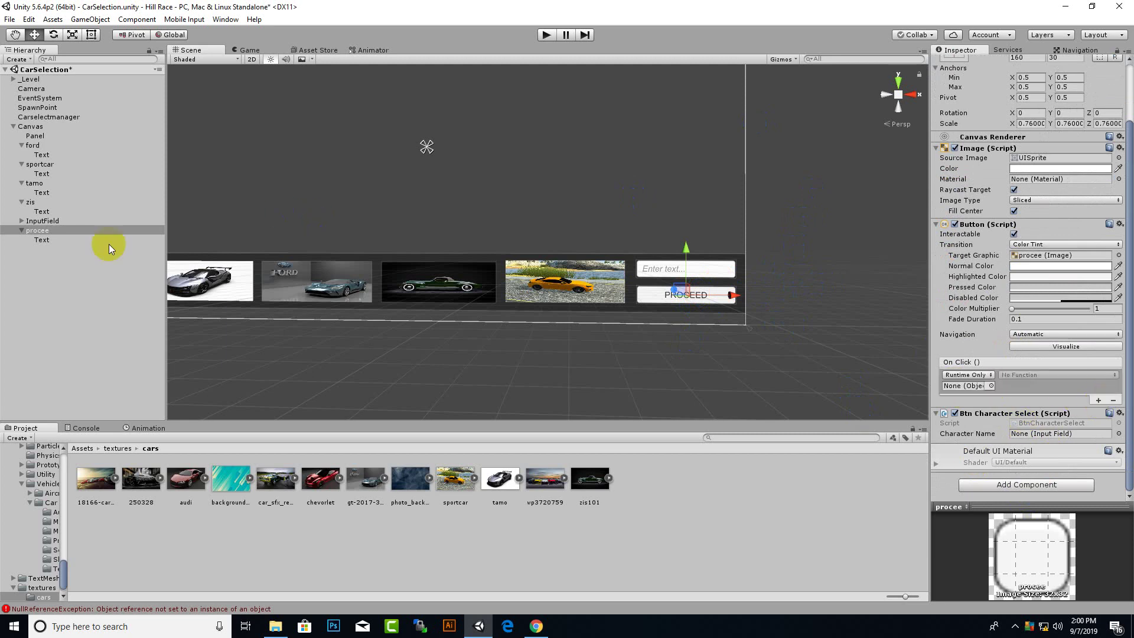
drag(41, 237, 969, 386)
click(1037, 378)
mouse_move(1046, 470)
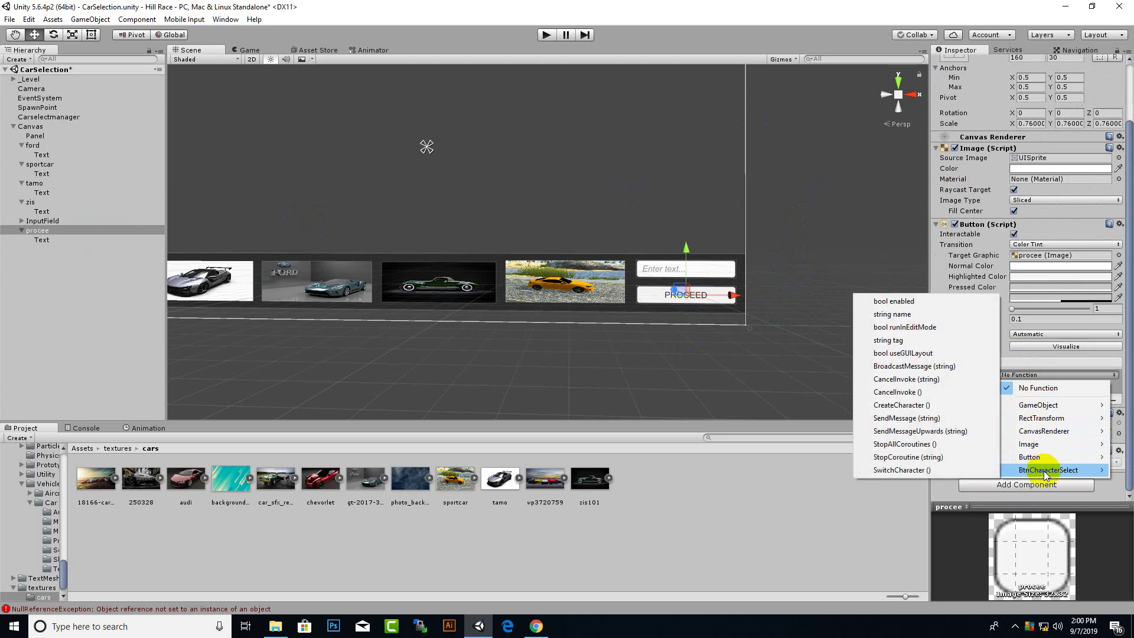
click(906, 406)
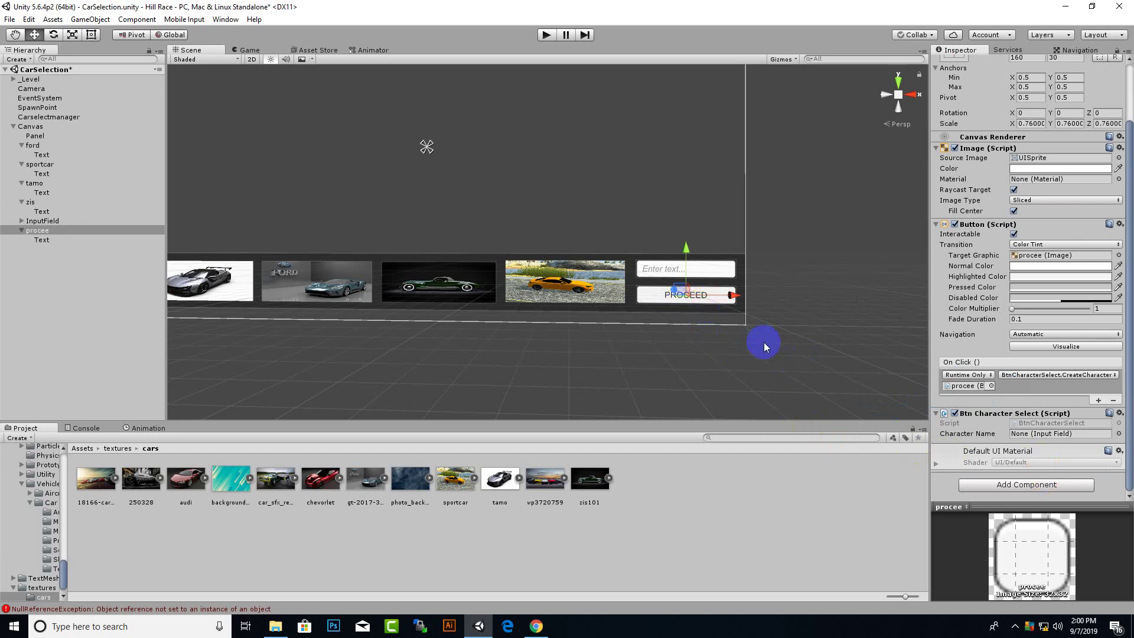
click(570, 299)
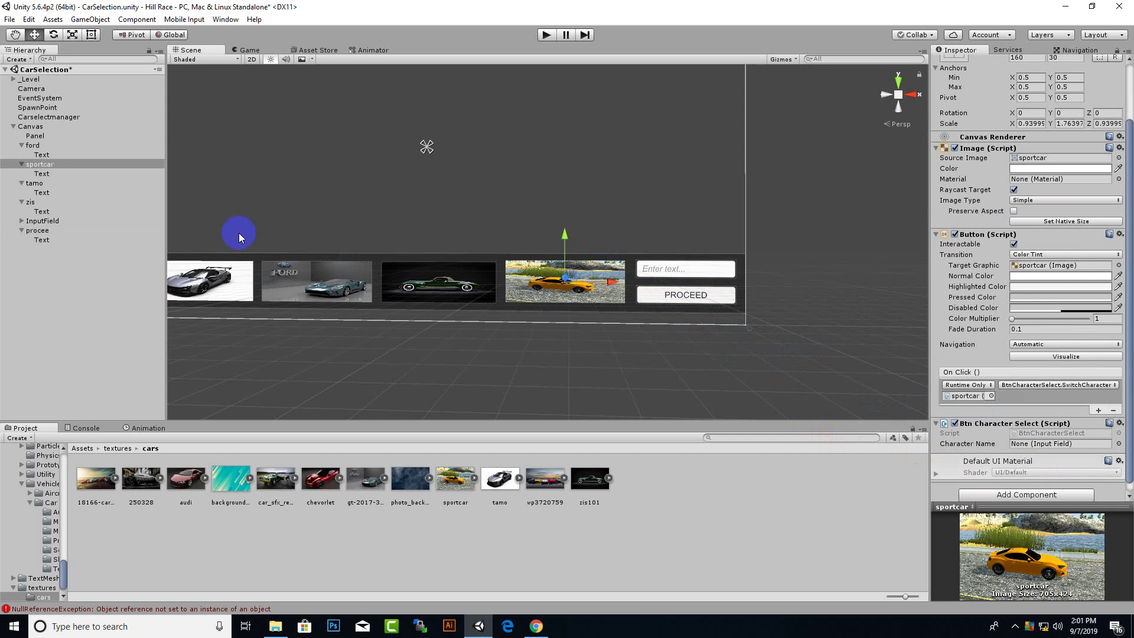
Step: Assign InputField as Character Name on ford, sportcar, tamo, zis and procee together
click(33, 147)
ctrl+click(34, 165)
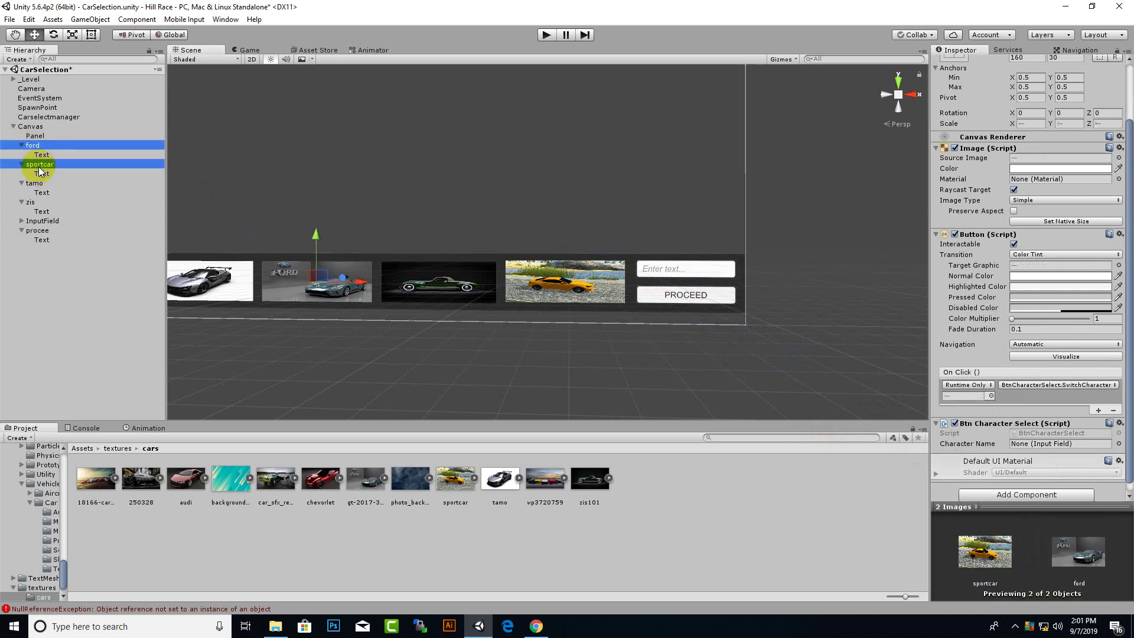
ctrl+click(33, 184)
ctrl+click(33, 203)
ctrl+click(40, 222)
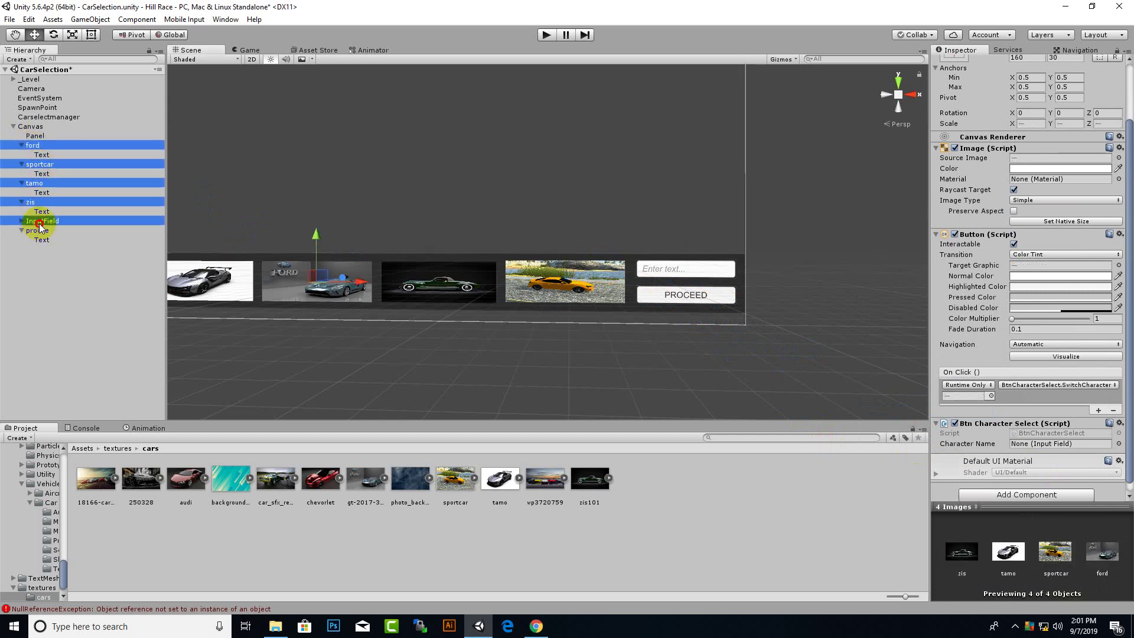
ctrl+click(41, 229)
ctrl+click(42, 222)
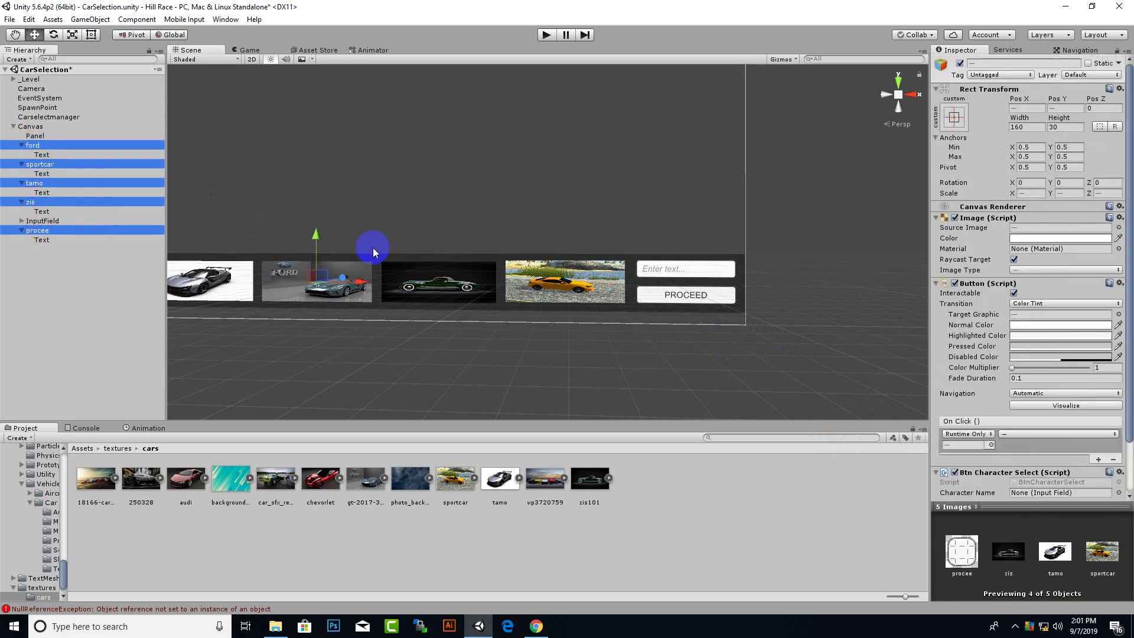
scroll(1027, 402, down, 3)
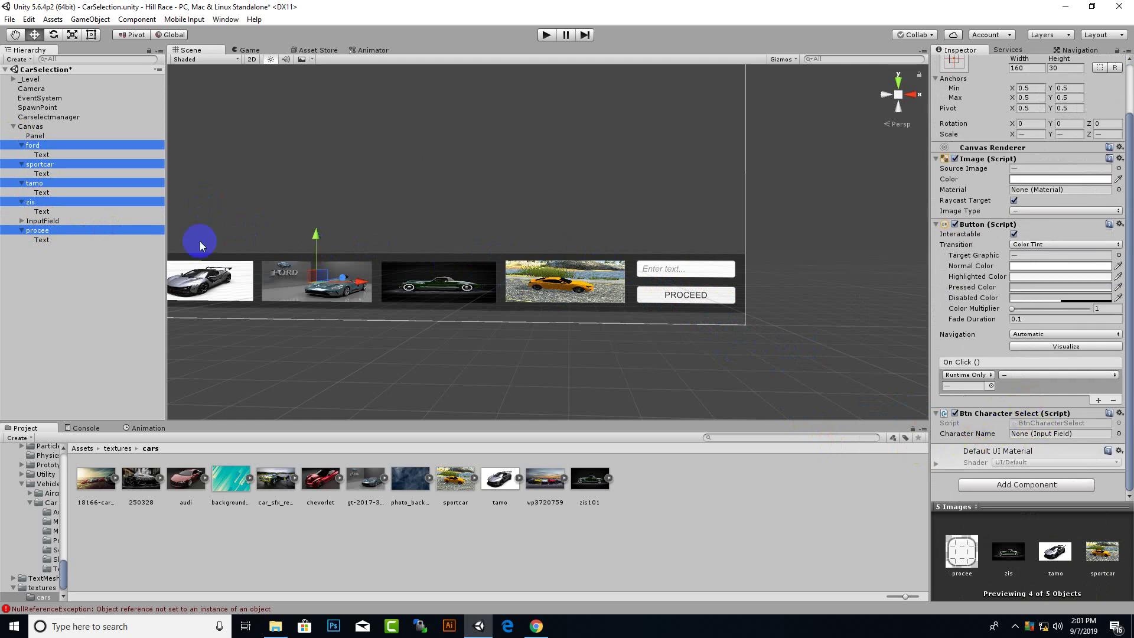
drag(50, 223, 1020, 438)
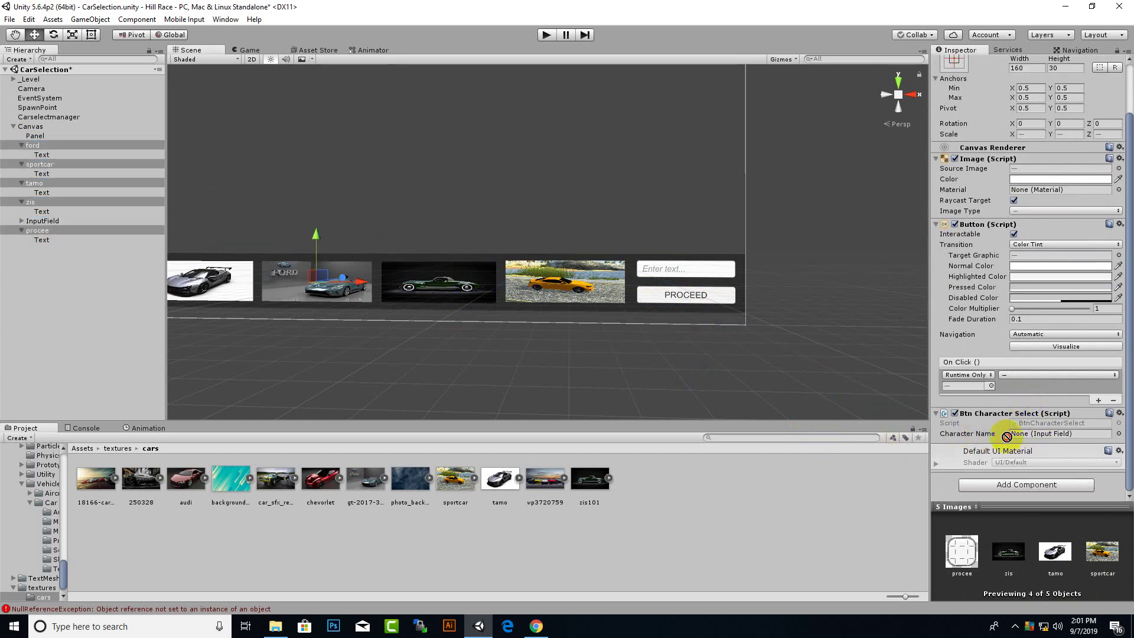
Step: Locate BtnCharacterSelect.cs in the Project panel and open it in MonoDevelop
scroll(680, 347, down, 1)
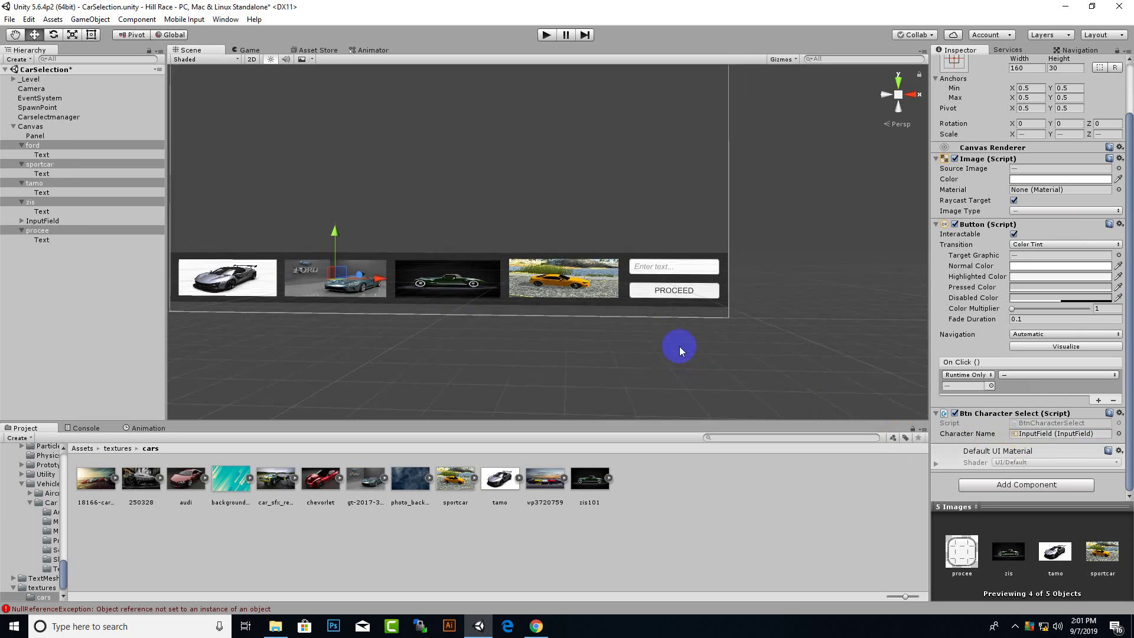
scroll(679, 346, down, 1)
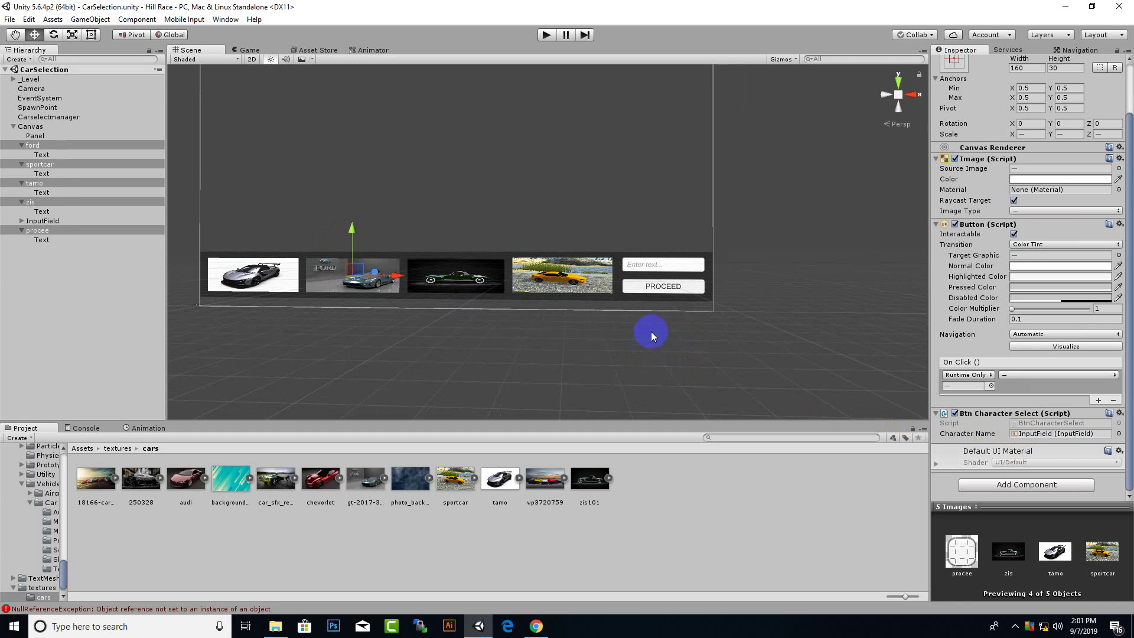
scroll(662, 332, down, 1)
middle_drag(732, 327, 771, 335)
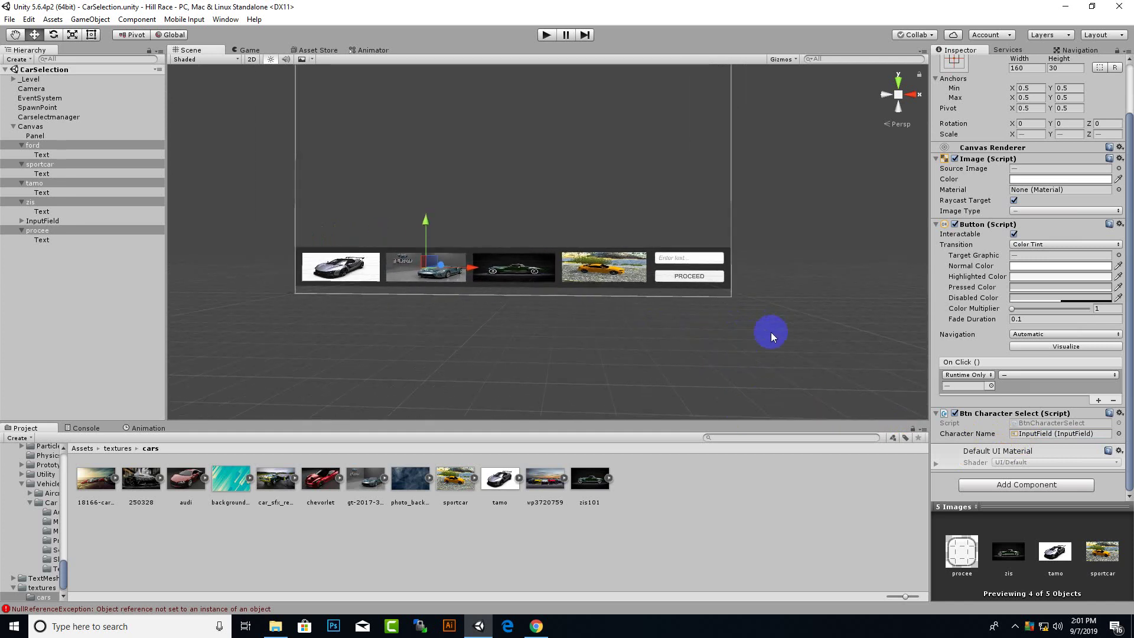
click(1033, 423)
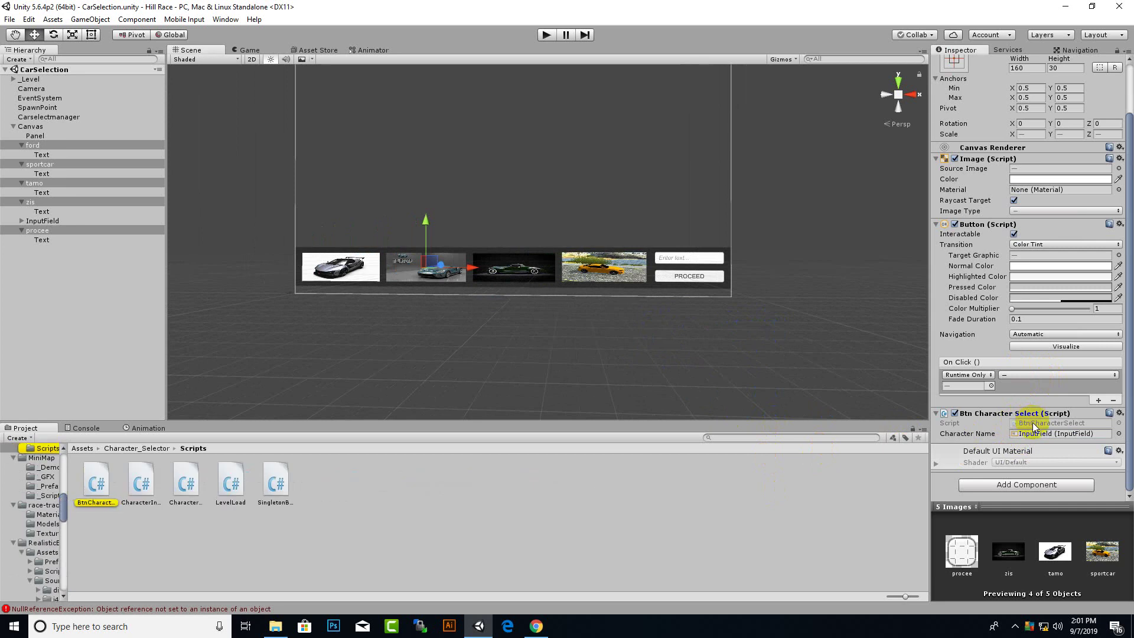
click(104, 477)
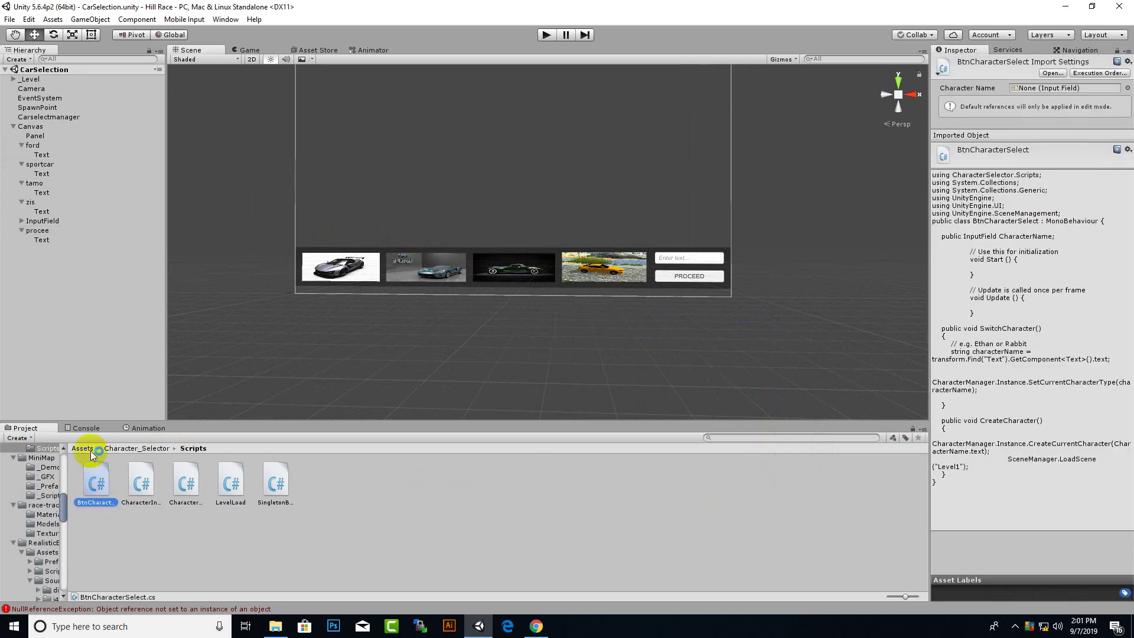
click(95, 452)
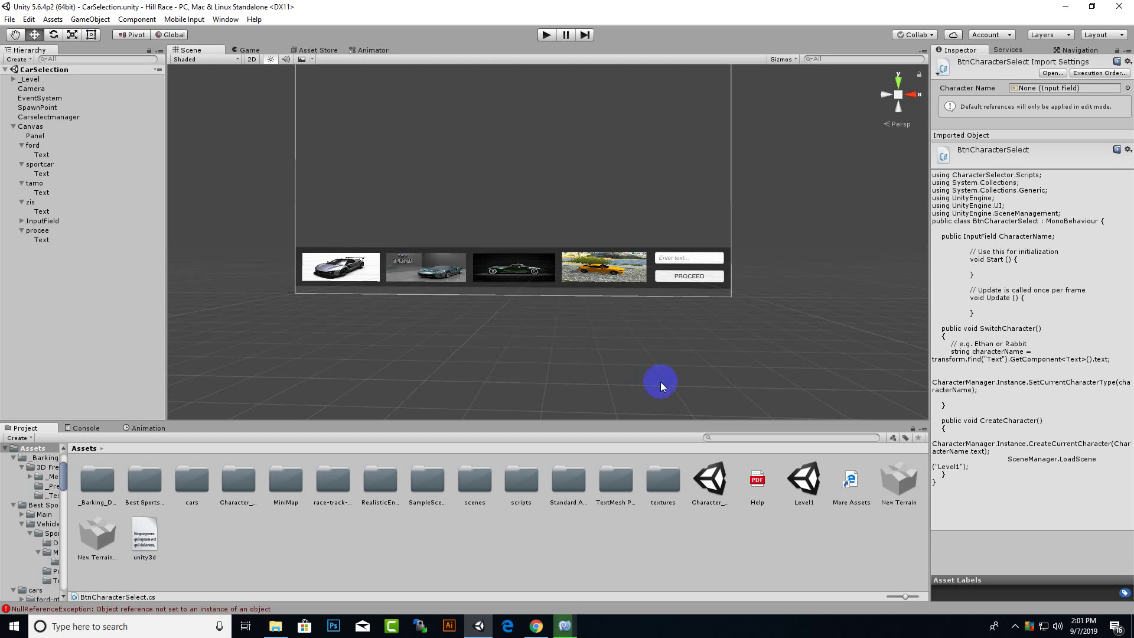
click(570, 626)
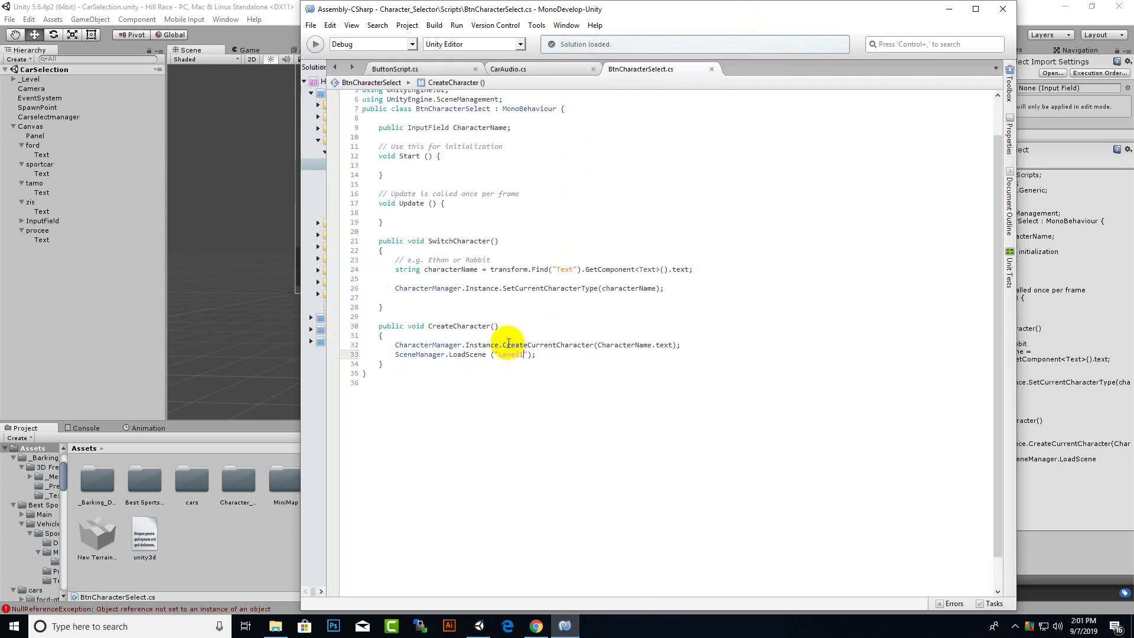
Step: Add a blank line after the using statements and verify CreateCharacter calls SceneManager.LoadScene("Level1")
drag(500, 326, 371, 326)
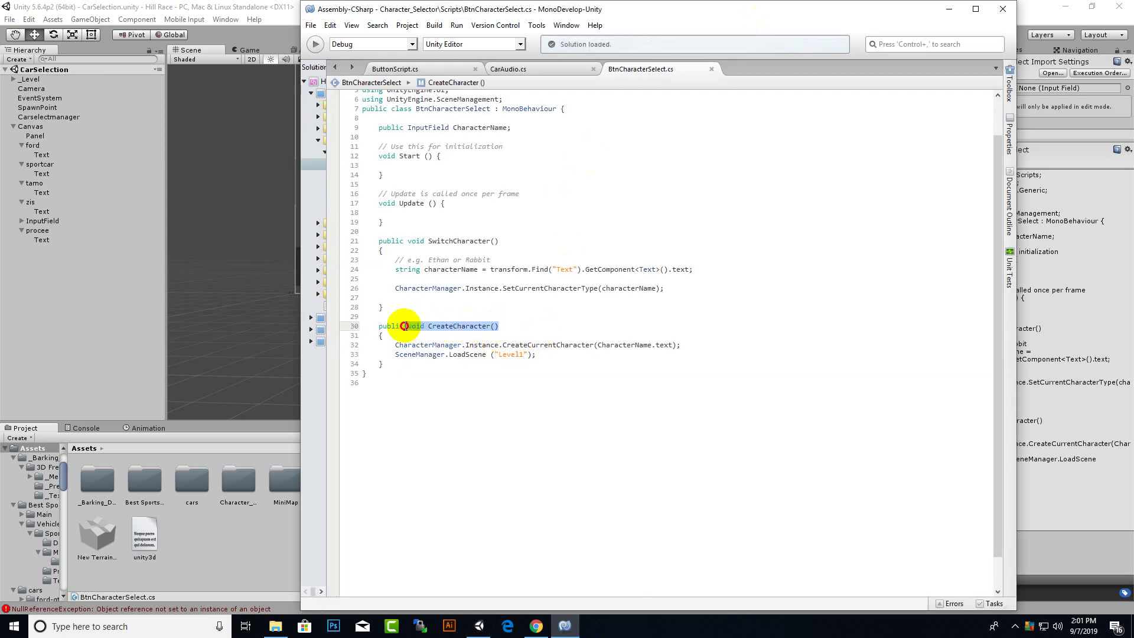
click(458, 325)
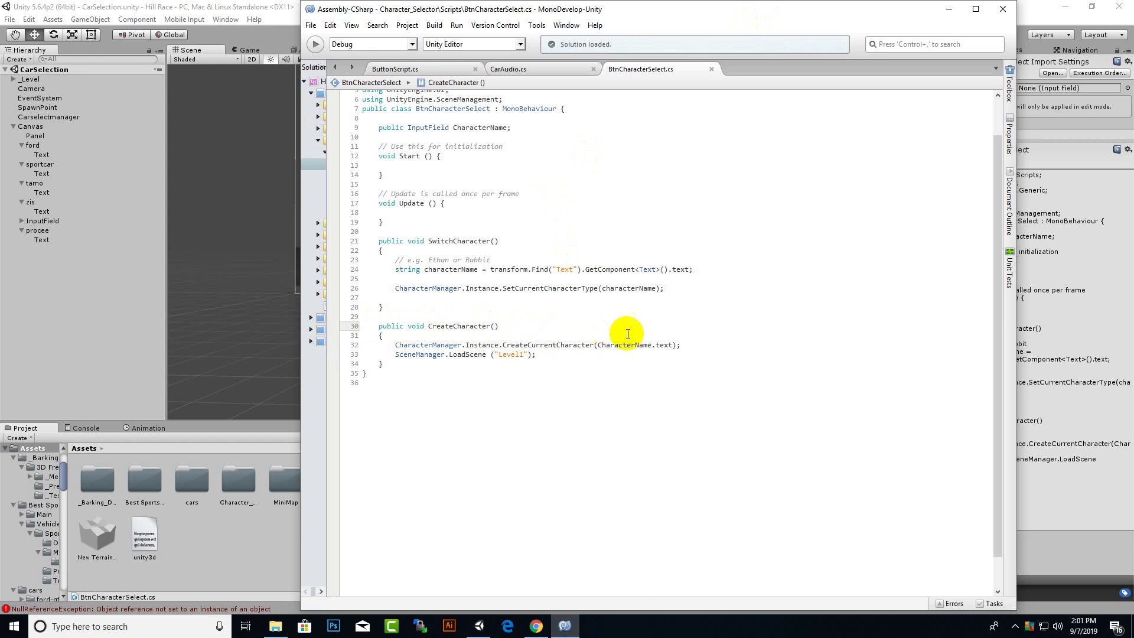
scroll(535, 340, up, 2)
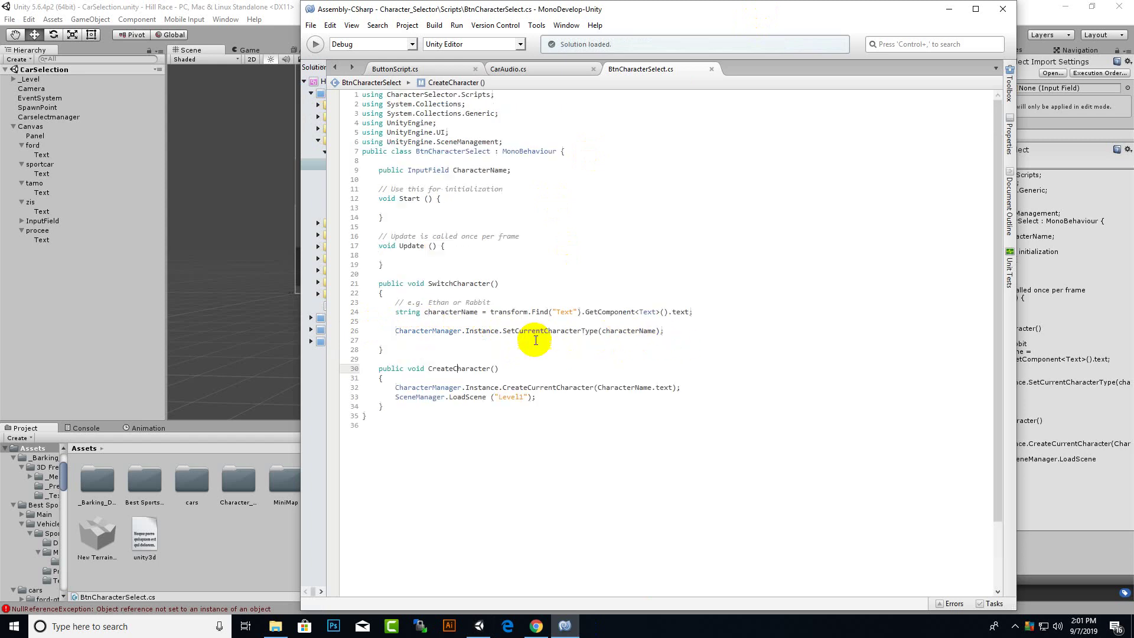
click(531, 141)
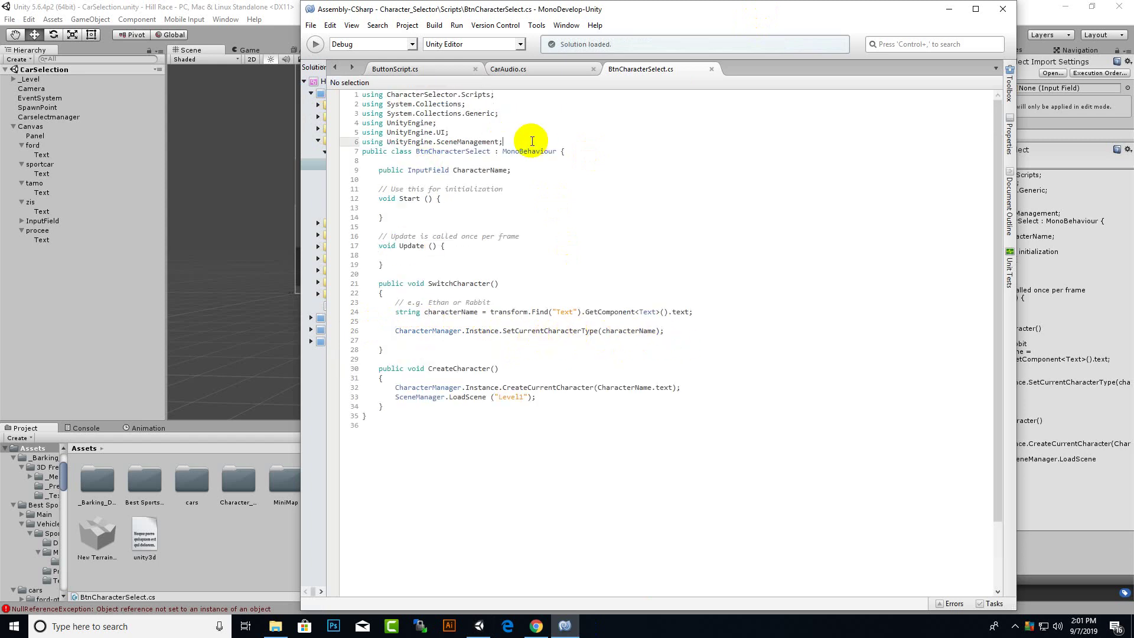
key(Return)
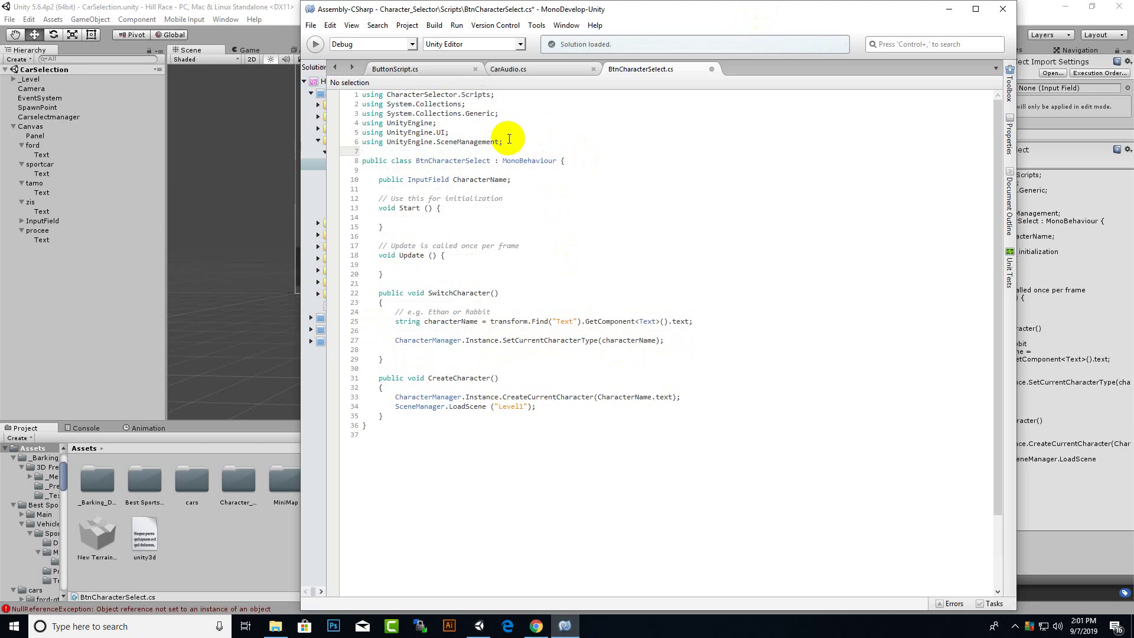
drag(509, 139, 357, 142)
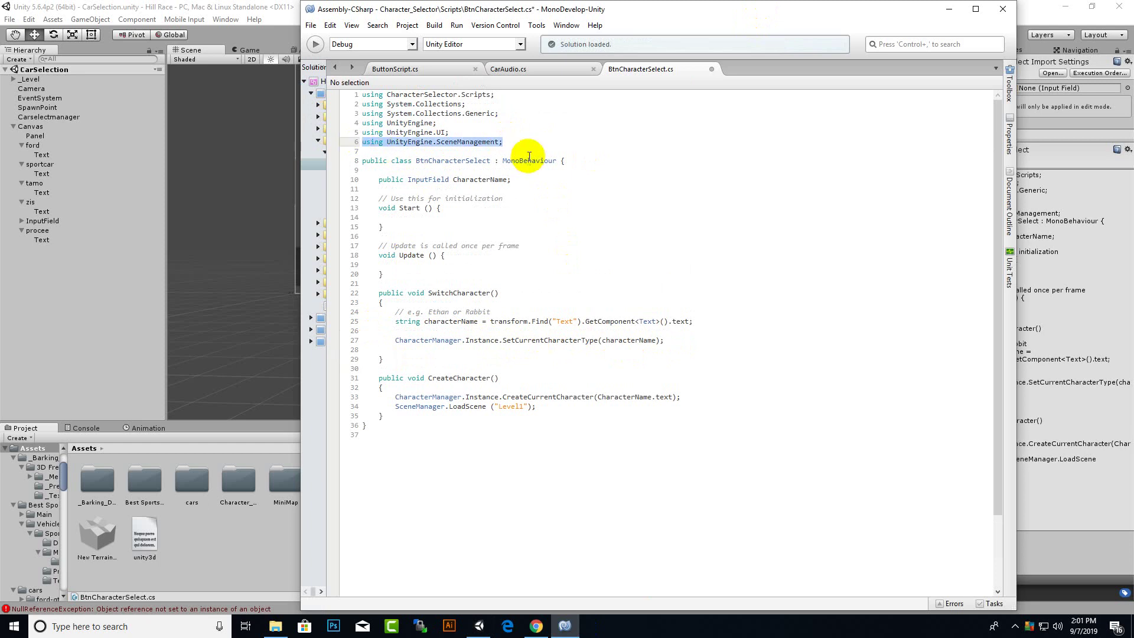
drag(513, 143, 359, 140)
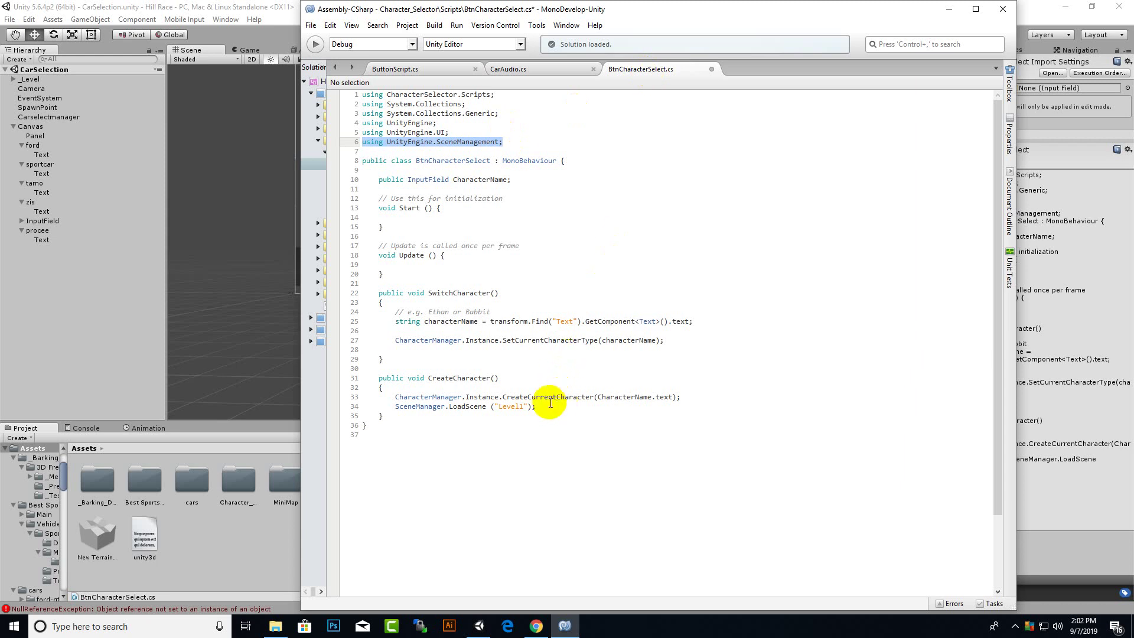
drag(537, 408, 395, 409)
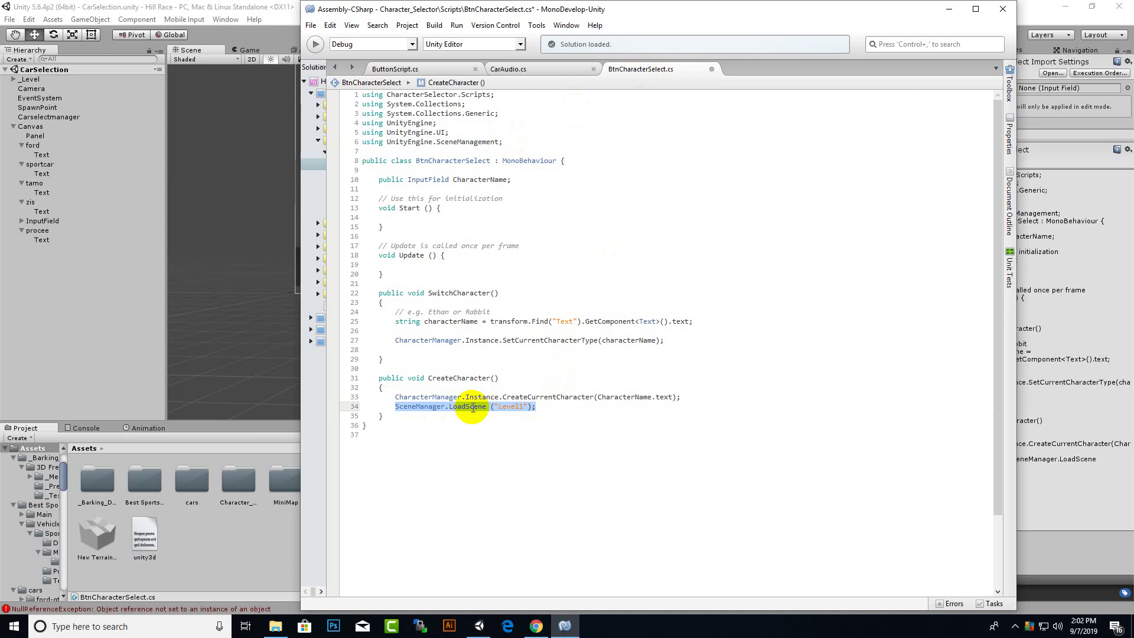
drag(523, 408, 500, 408)
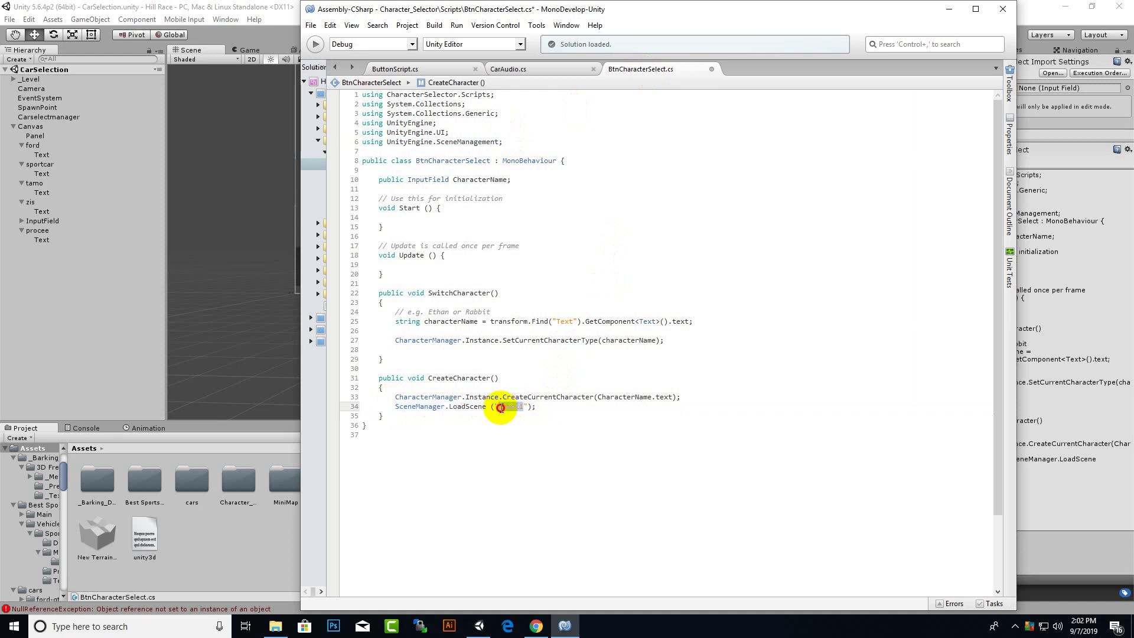
click(530, 410)
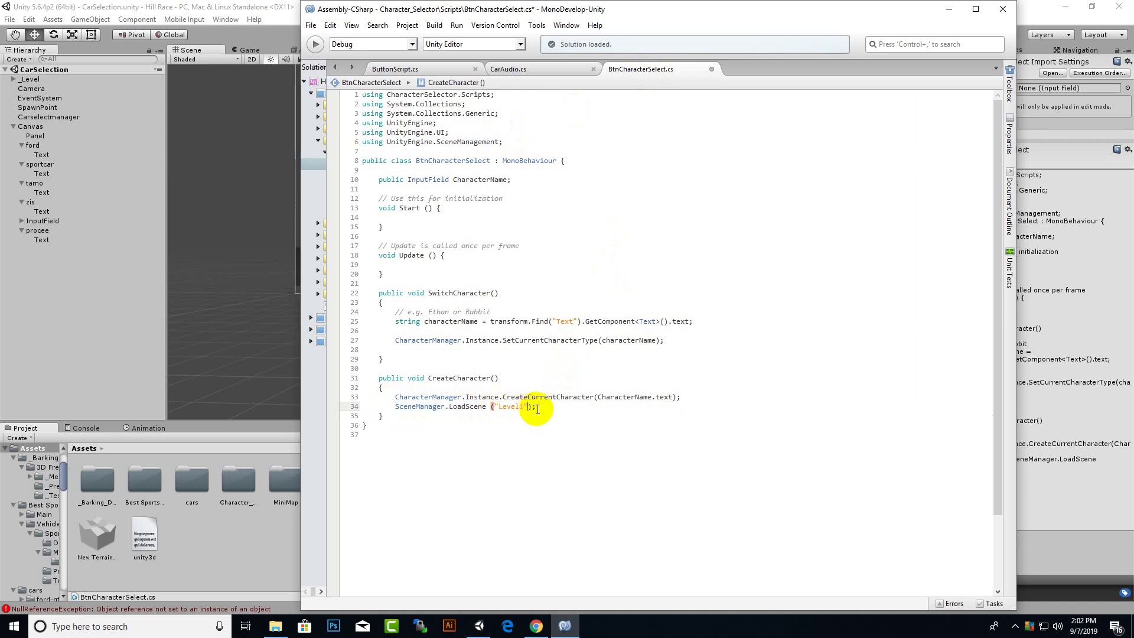
key(Down)
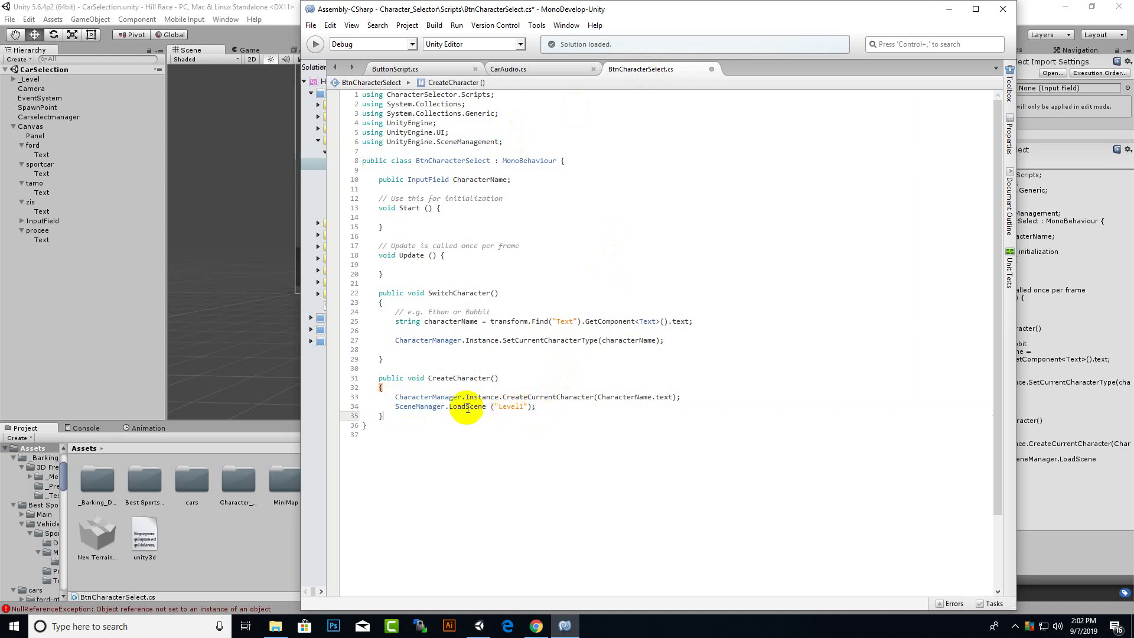
Step: Back in Unity, open the Level1 scene from Assets > scenes
click(238, 542)
click(478, 491)
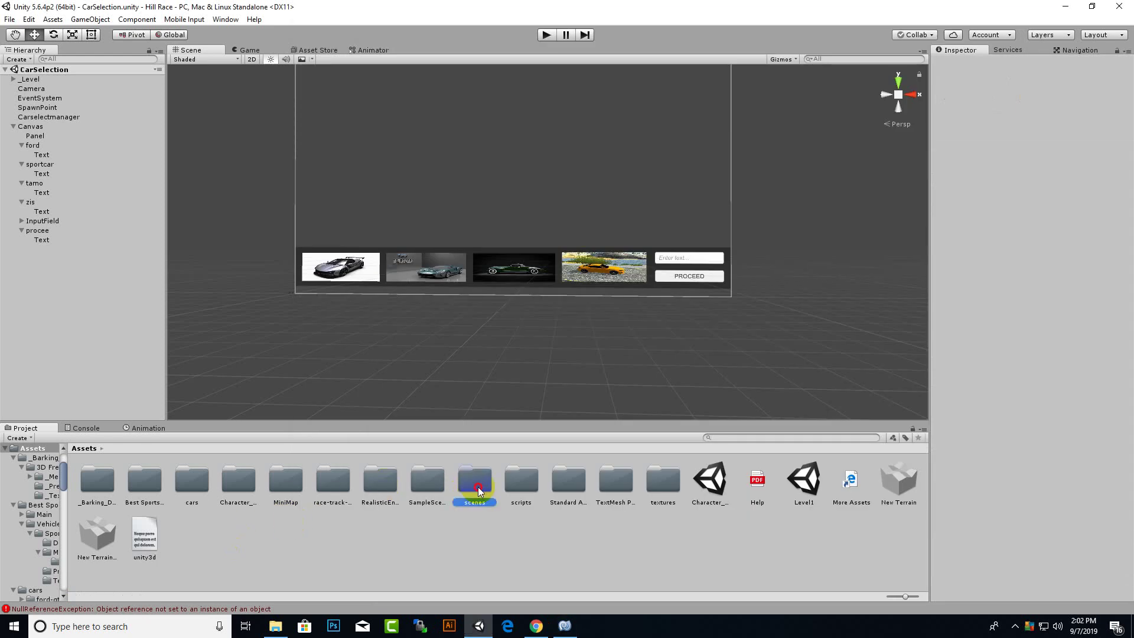
double_click(478, 491)
double_click(140, 486)
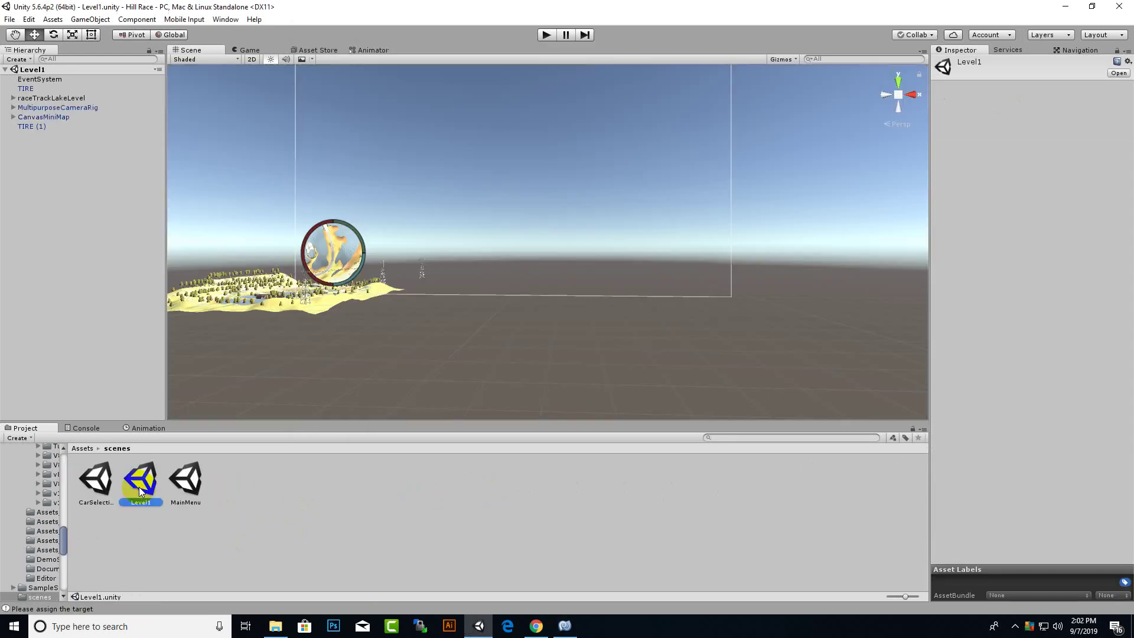
scroll(425, 210, down, 2)
Step: Frame the TIRE object and angle the view down the road
middle_drag(355, 223, 448, 323)
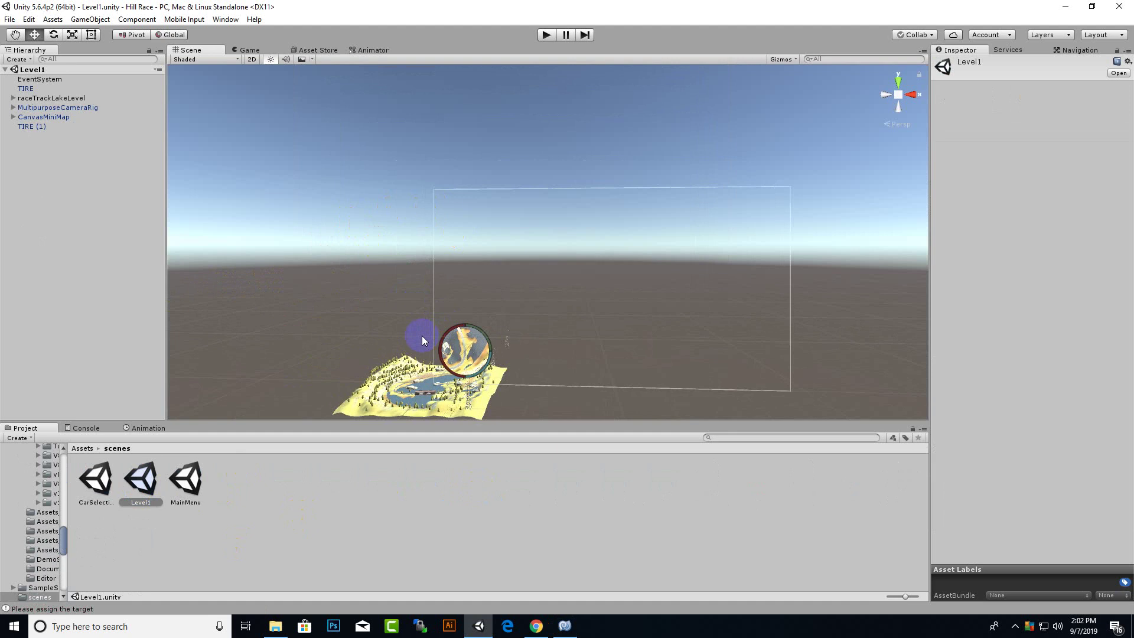
click(26, 88)
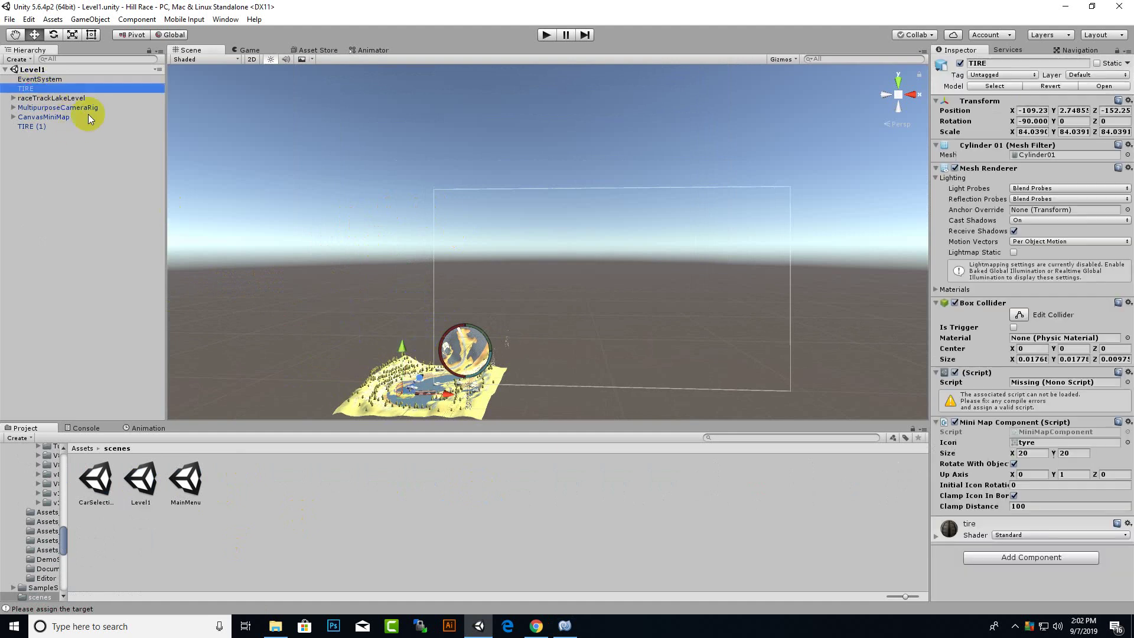
click(470, 347)
key(f)
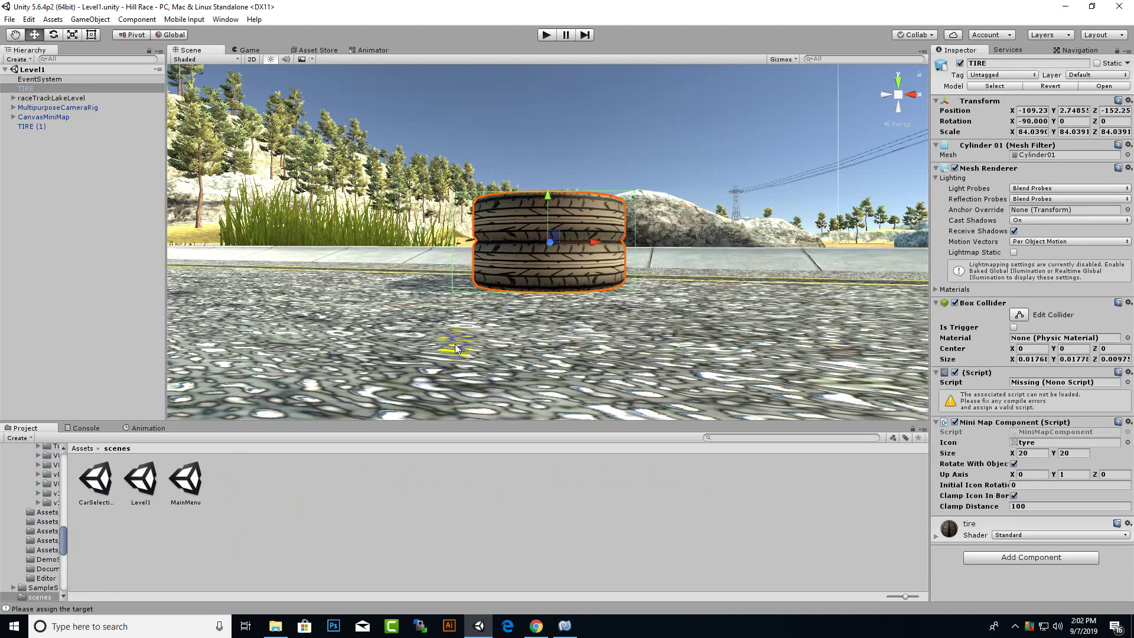
mouse_move(455, 349)
alt+mouse_down()
mouse_move(354, 412)
mouse_move(481, 239)
alt+mouse_up()
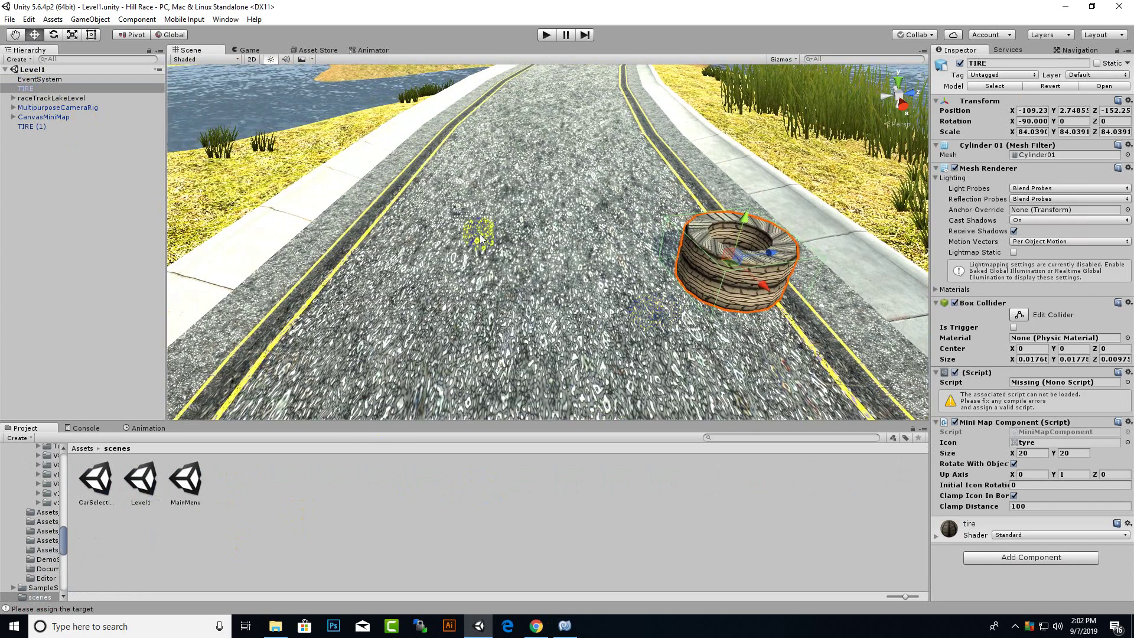
alt+drag(600, 247, 573, 247)
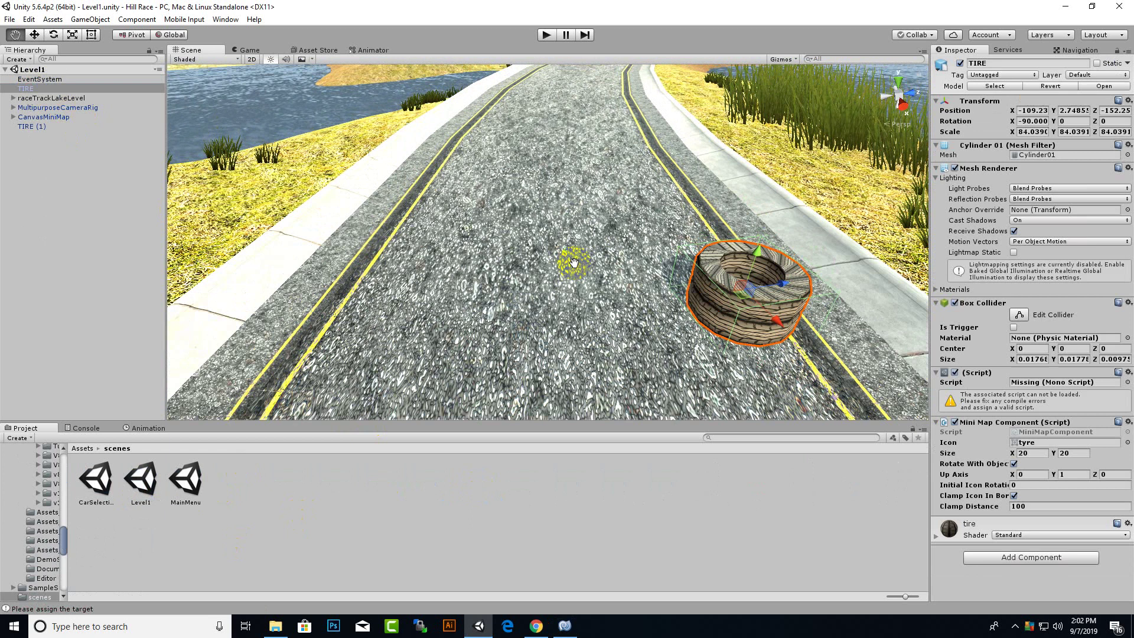
alt+drag(560, 197, 569, 215)
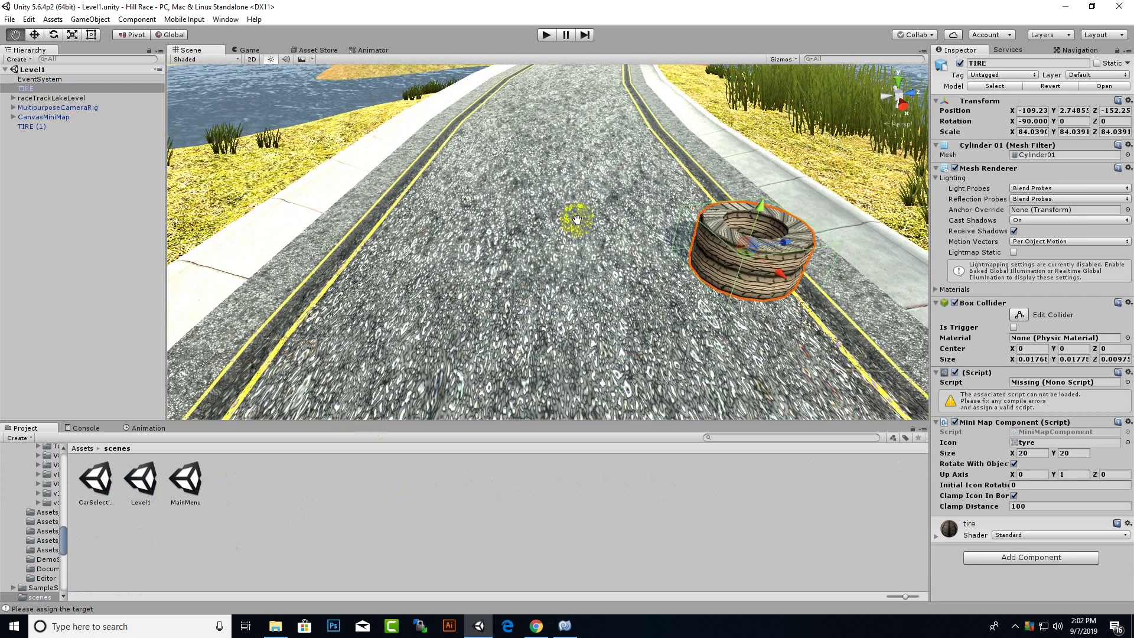
Step: Create an empty GameObject, move it onto the road, and rotate it to about -68 on Y
click(18, 59)
click(35, 69)
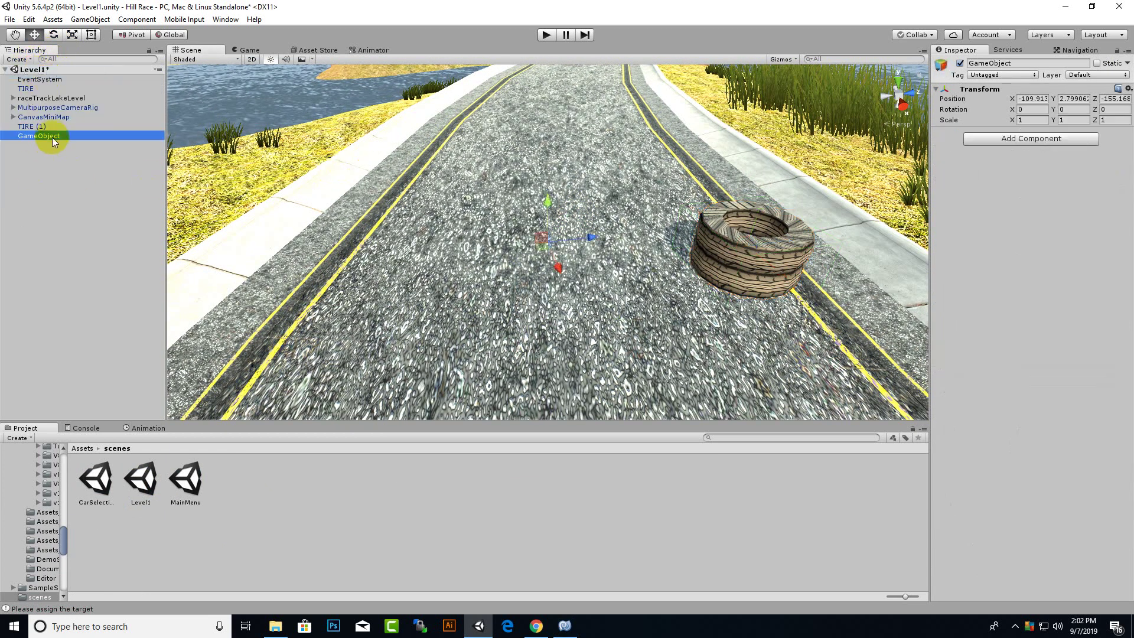
mouse_move(433, 367)
alt+mouse_down()
mouse_move(670, 329)
mouse_move(476, 248)
mouse_move(306, 268)
alt+mouse_up()
middle_drag(306, 269, 535, 261)
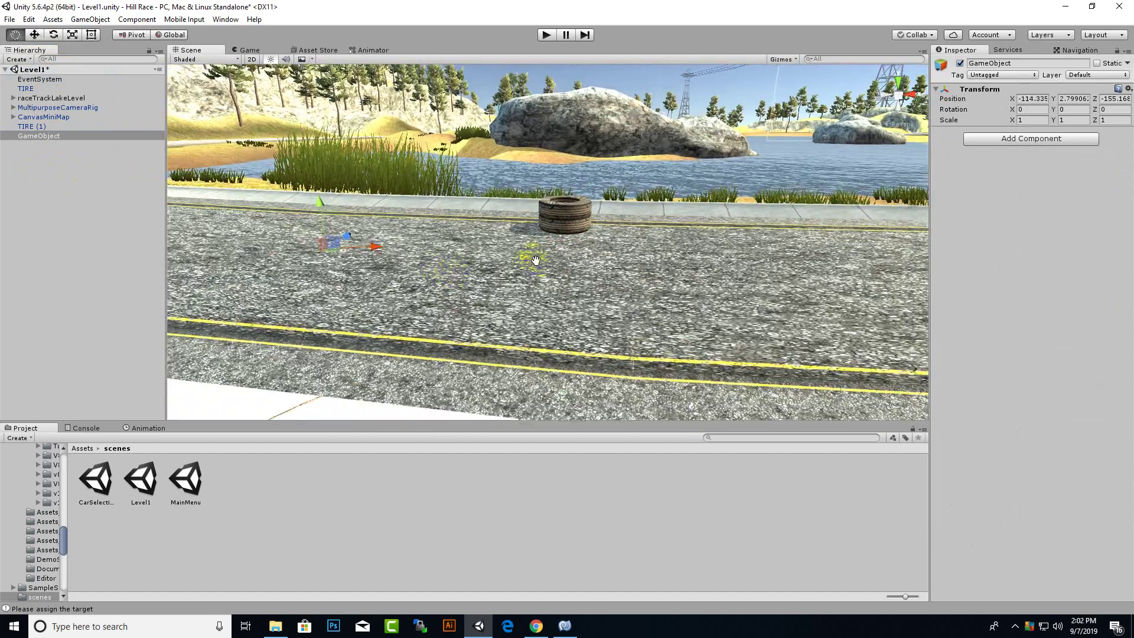
alt+drag(536, 261, 510, 338)
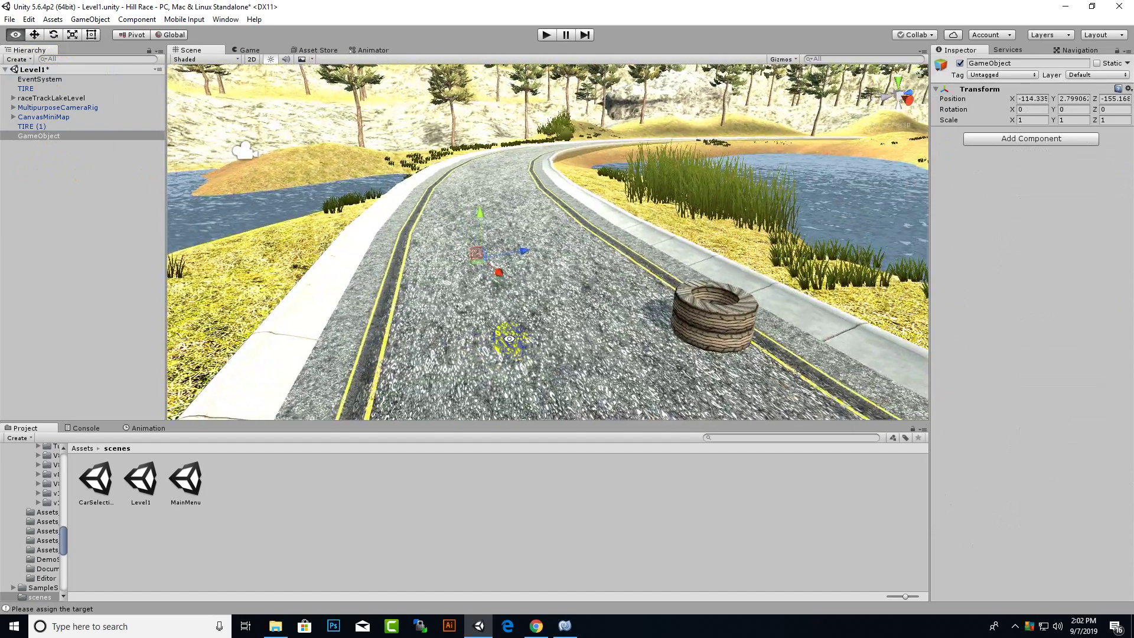
click(54, 35)
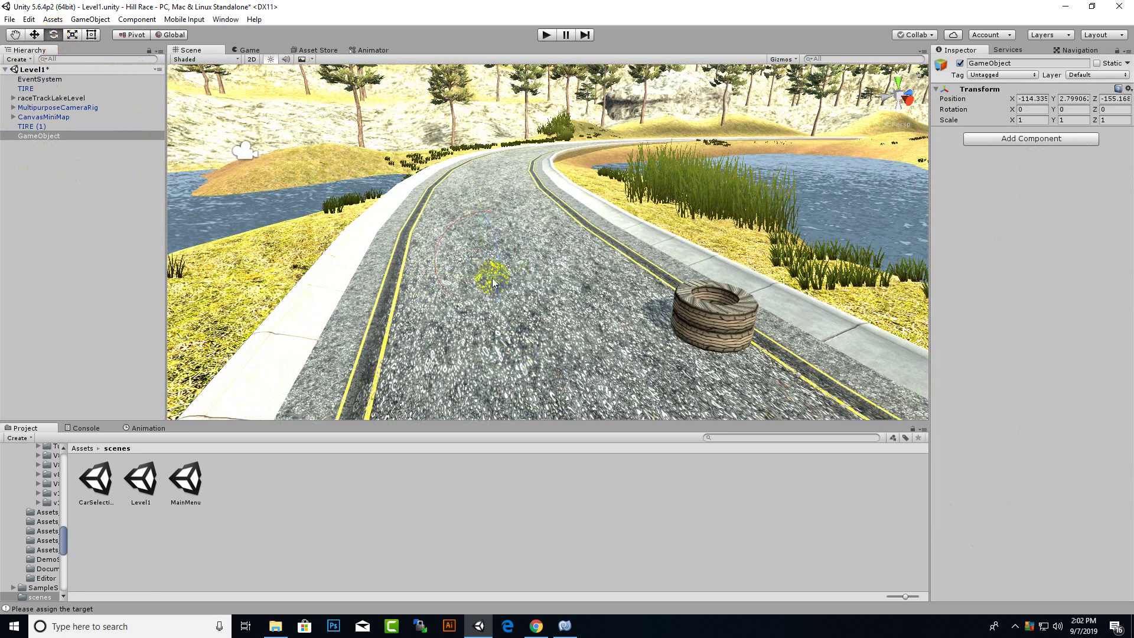
drag(495, 283, 611, 272)
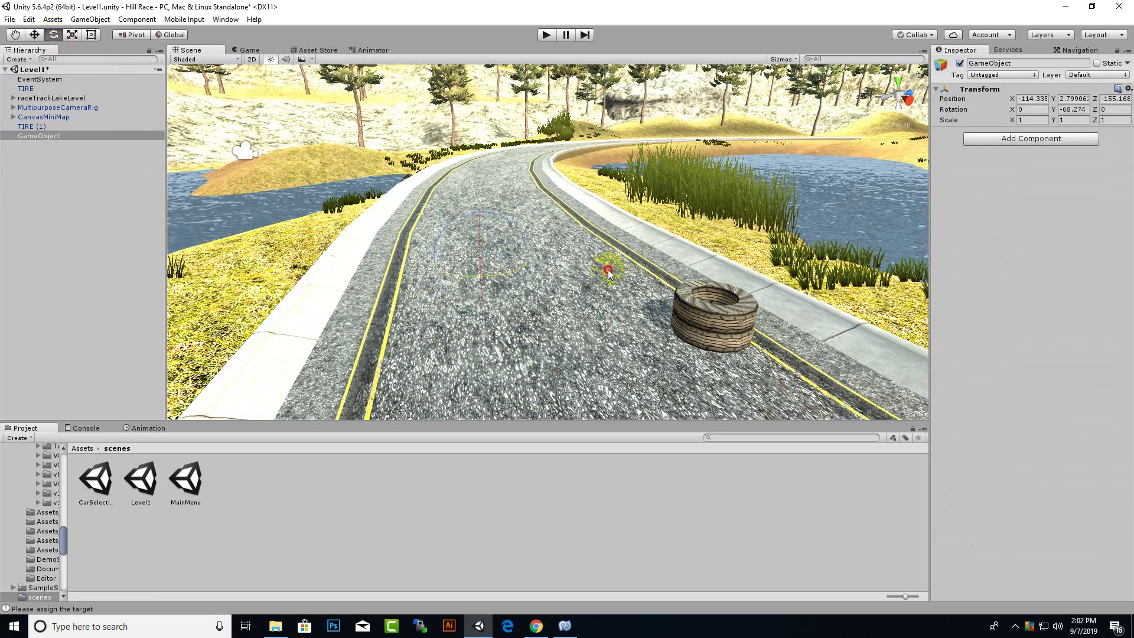
click(34, 35)
mouse_move(438, 239)
alt+mouse_down()
mouse_move(415, 264)
mouse_move(542, 262)
mouse_move(527, 261)
alt+mouse_up()
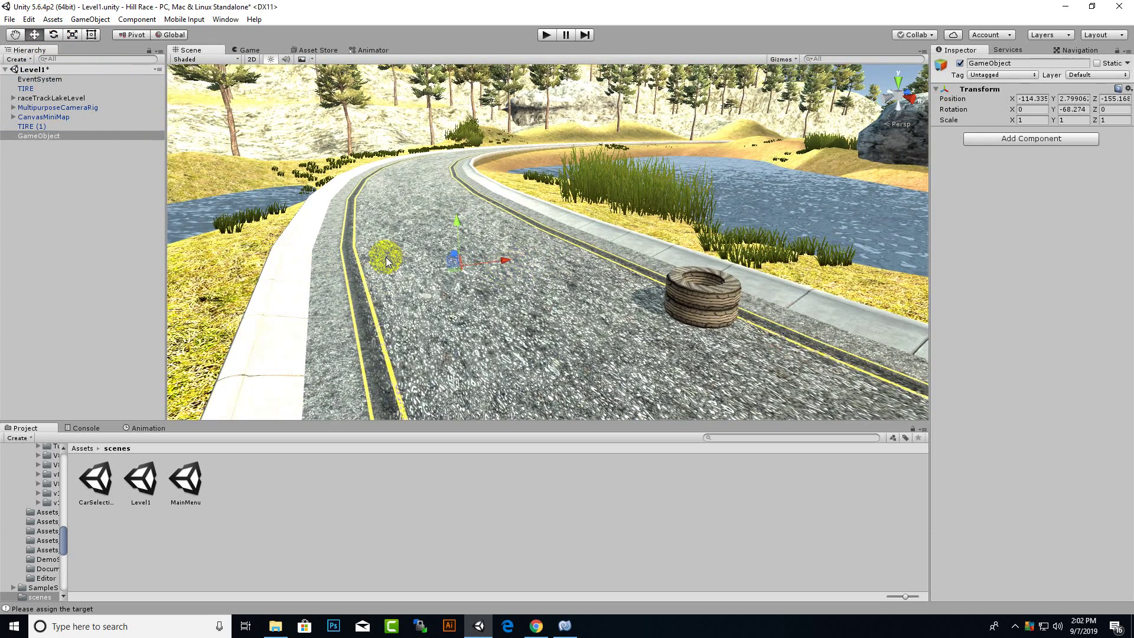
drag(454, 255, 438, 223)
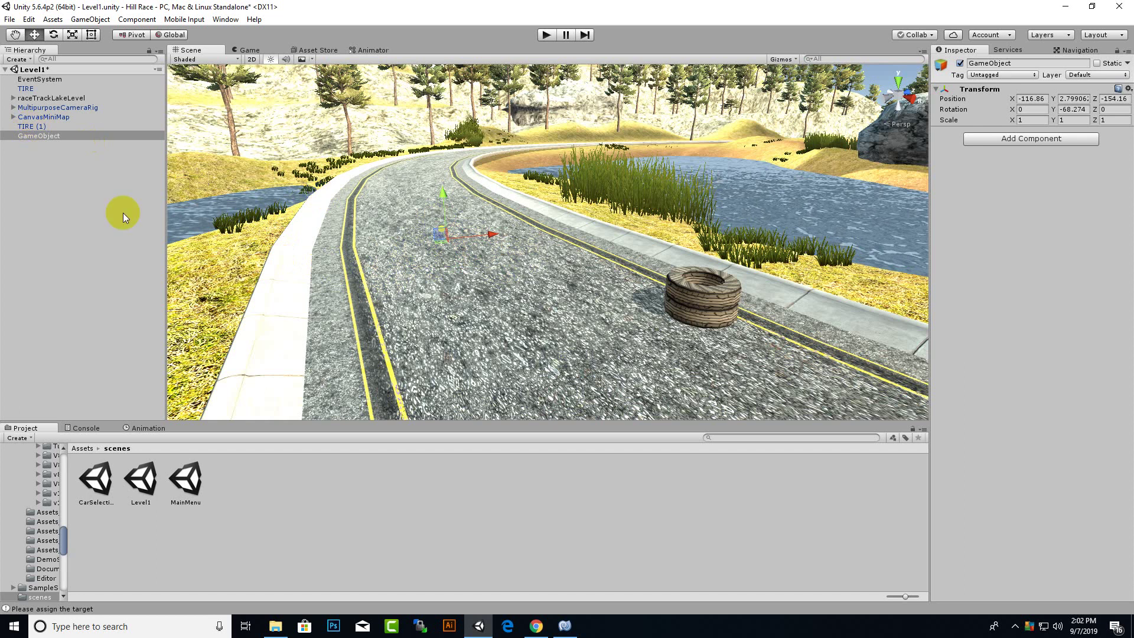
Step: Create a second empty GameObject and rename one empty object to loadlevel
right_click(109, 189)
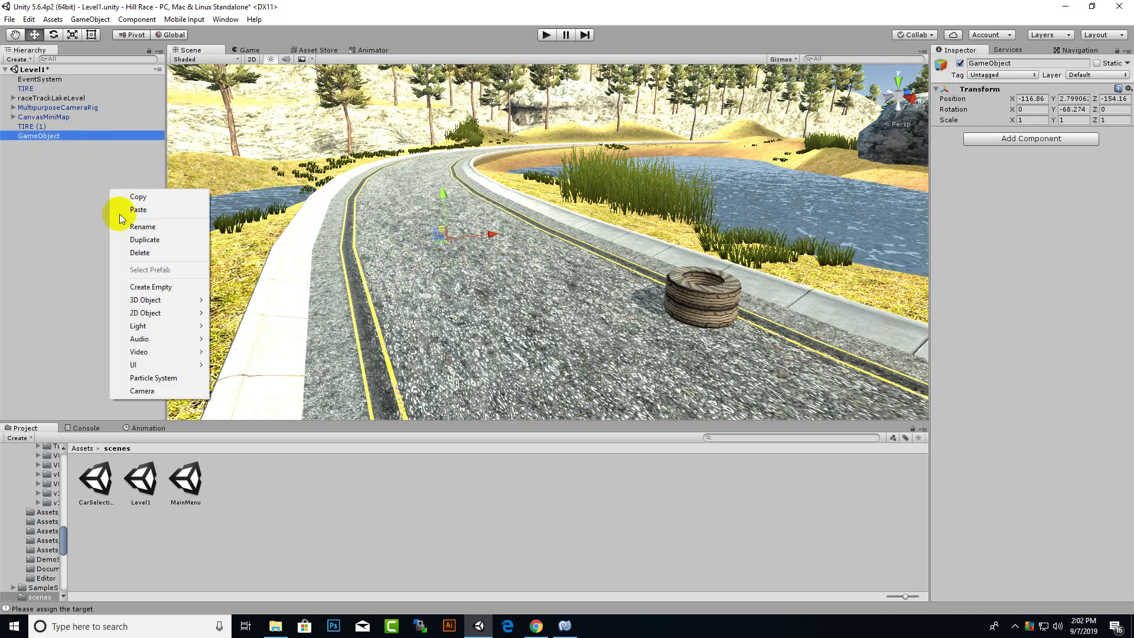
click(158, 289)
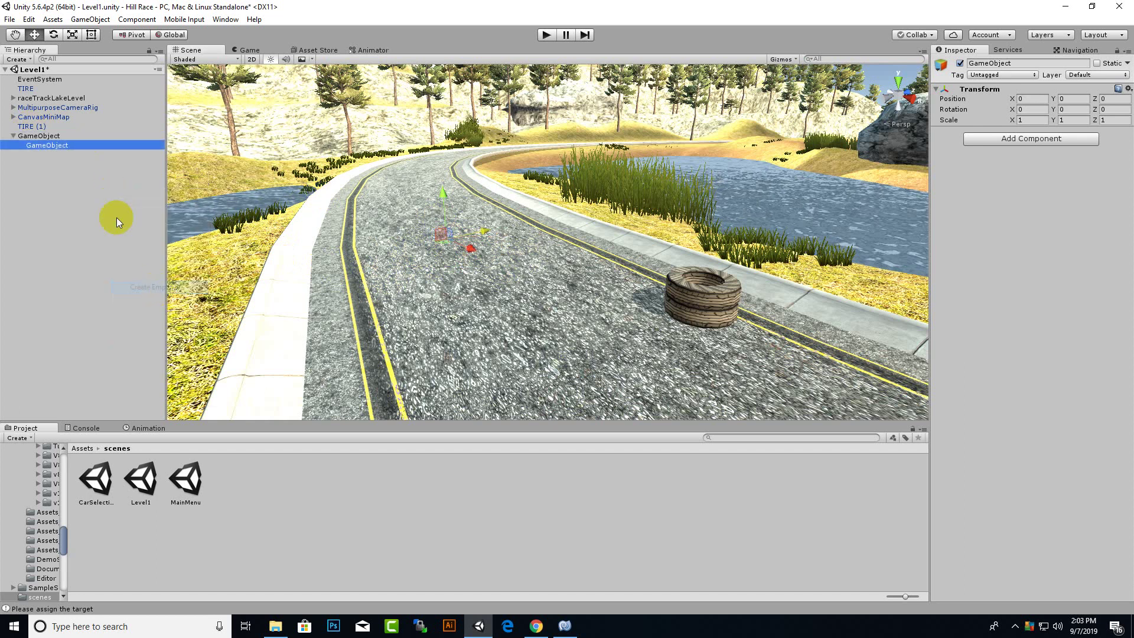
right_click(54, 136)
click(112, 177)
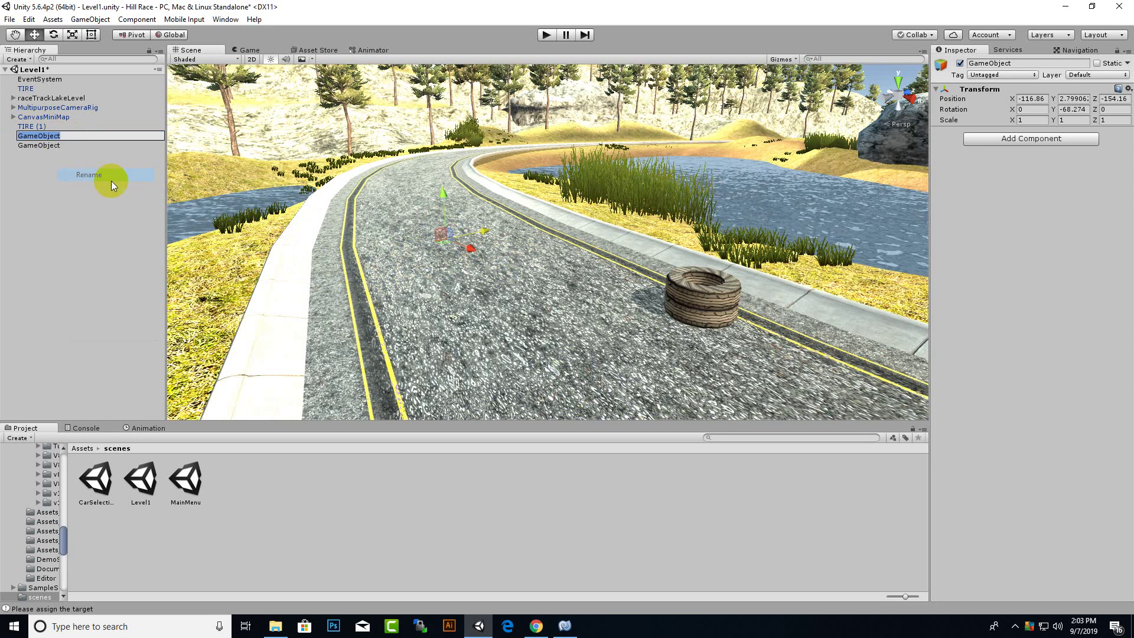
text(loadle)
text(vel)
key(Return)
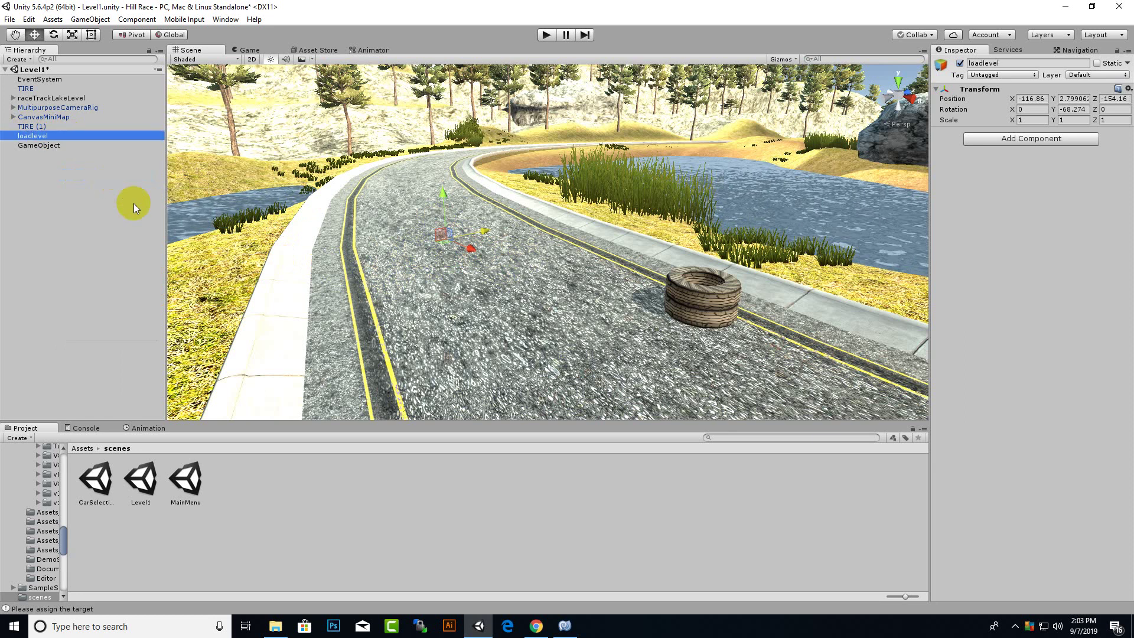
Step: Rename the other empty GameObject to SpawnPoint
right_click(44, 145)
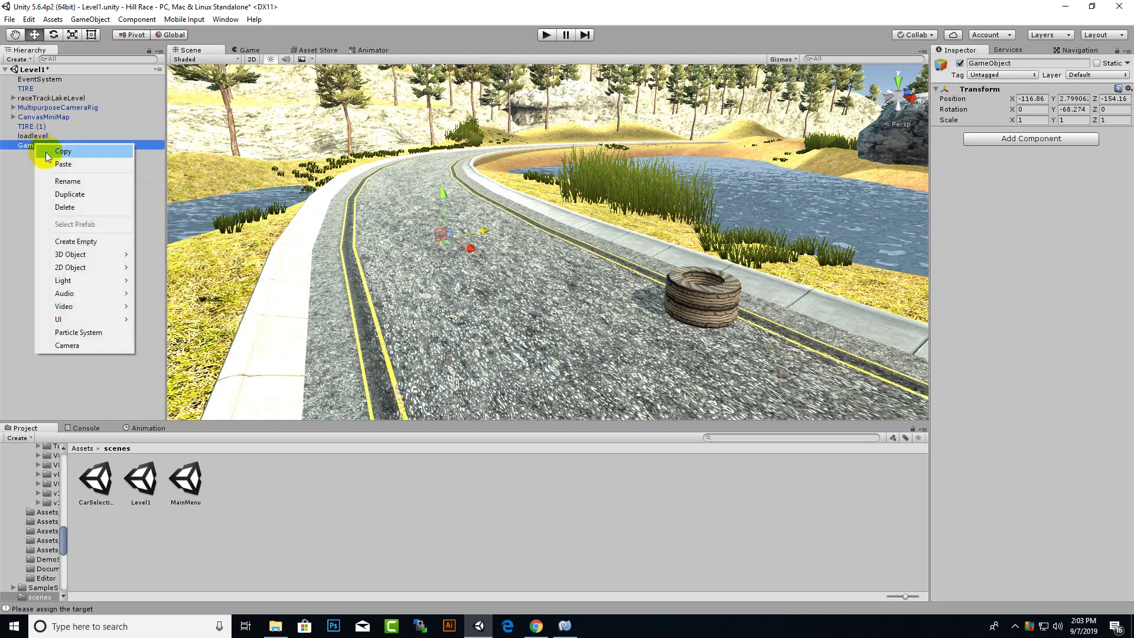
click(64, 179)
text(SpawnPoint)
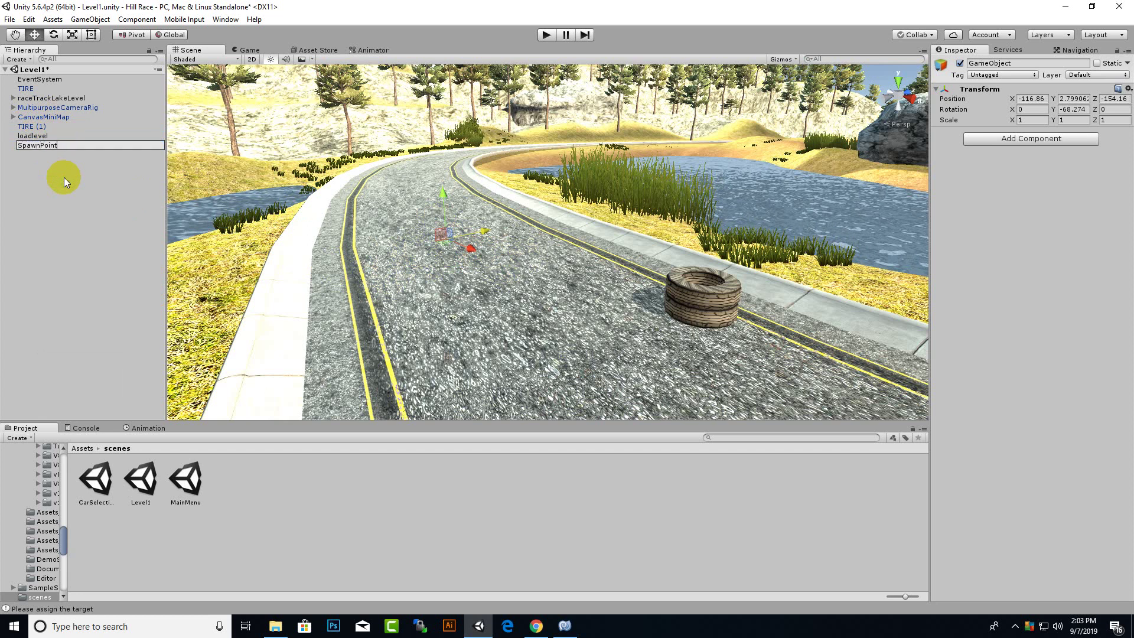
key(Return)
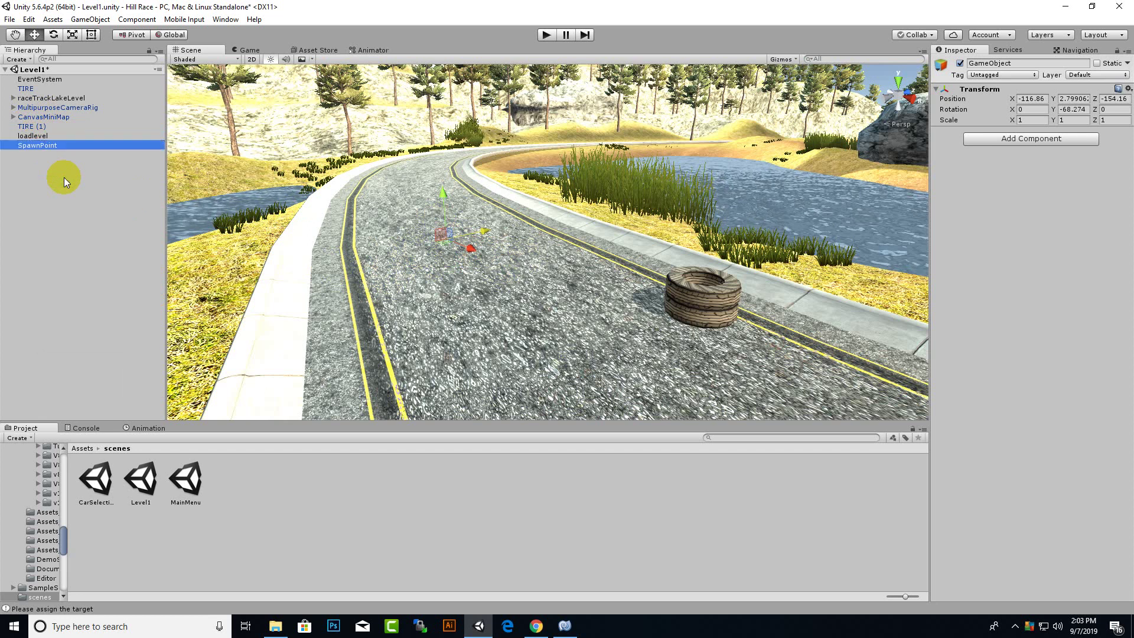
Step: Add the Level Load component to loadlevel, drag SpawnPoint into its Spawn Point field, and save
click(33, 137)
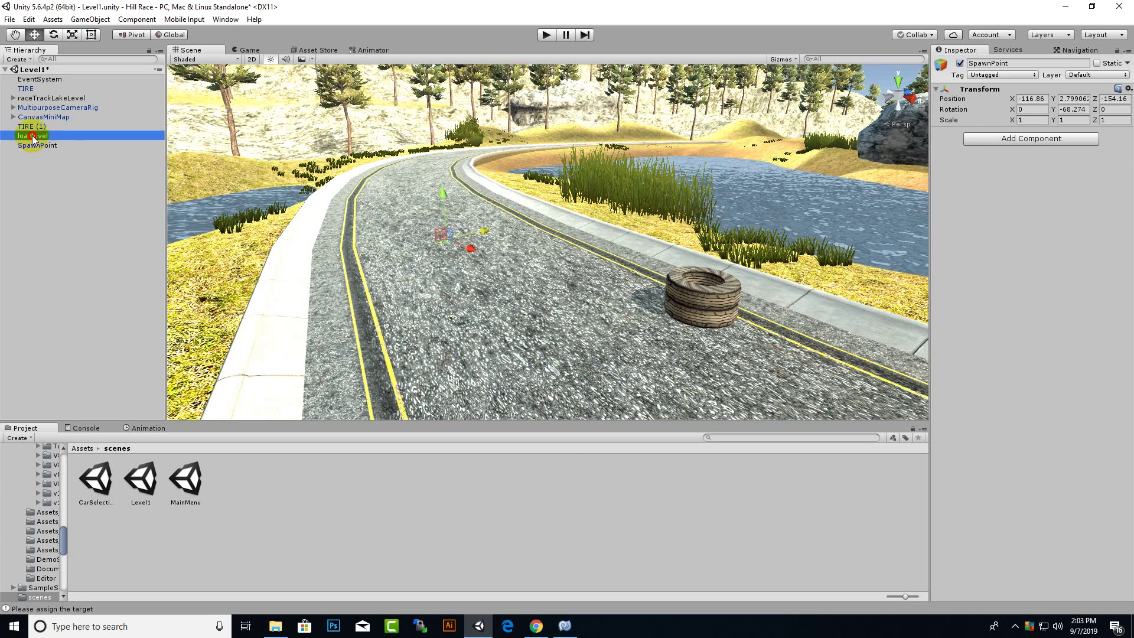
click(1080, 140)
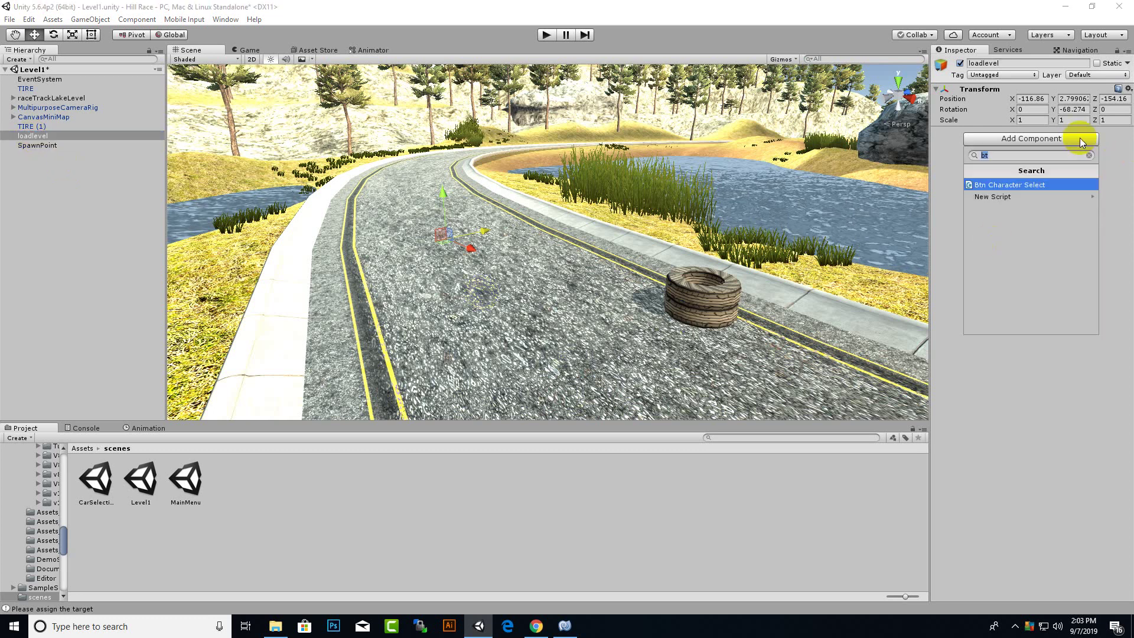
text(loa)
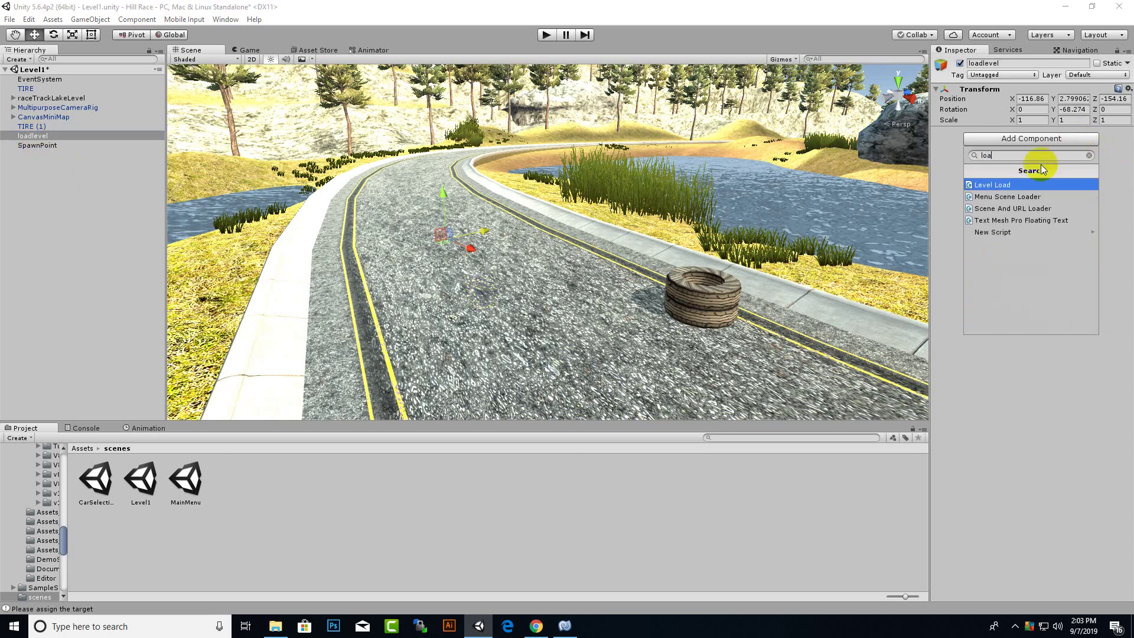
click(999, 185)
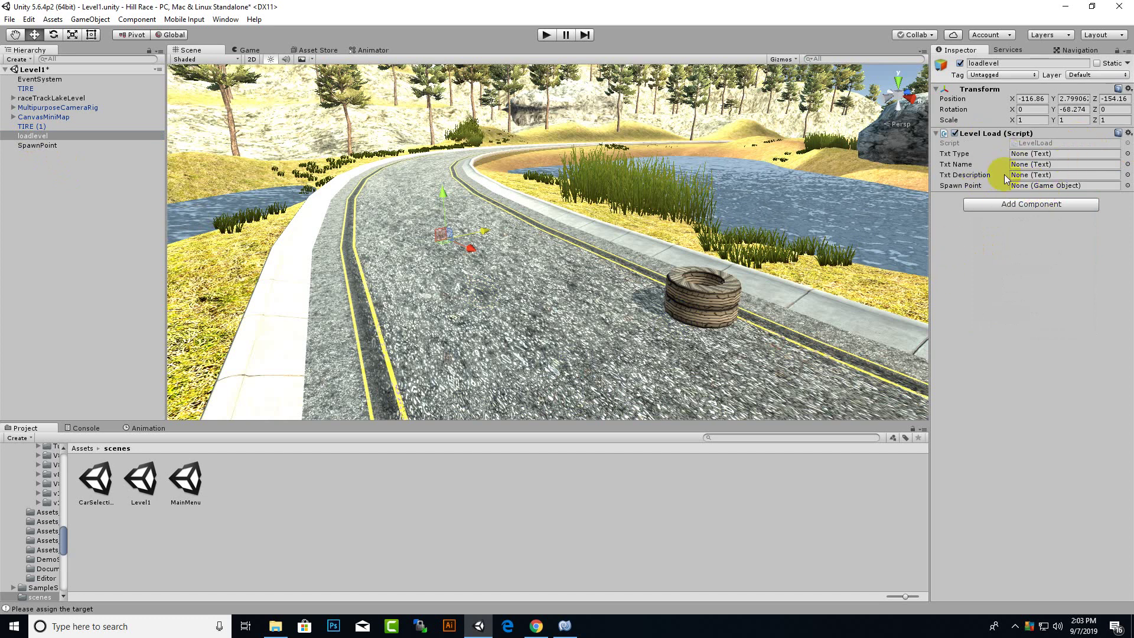
drag(44, 153, 1030, 191)
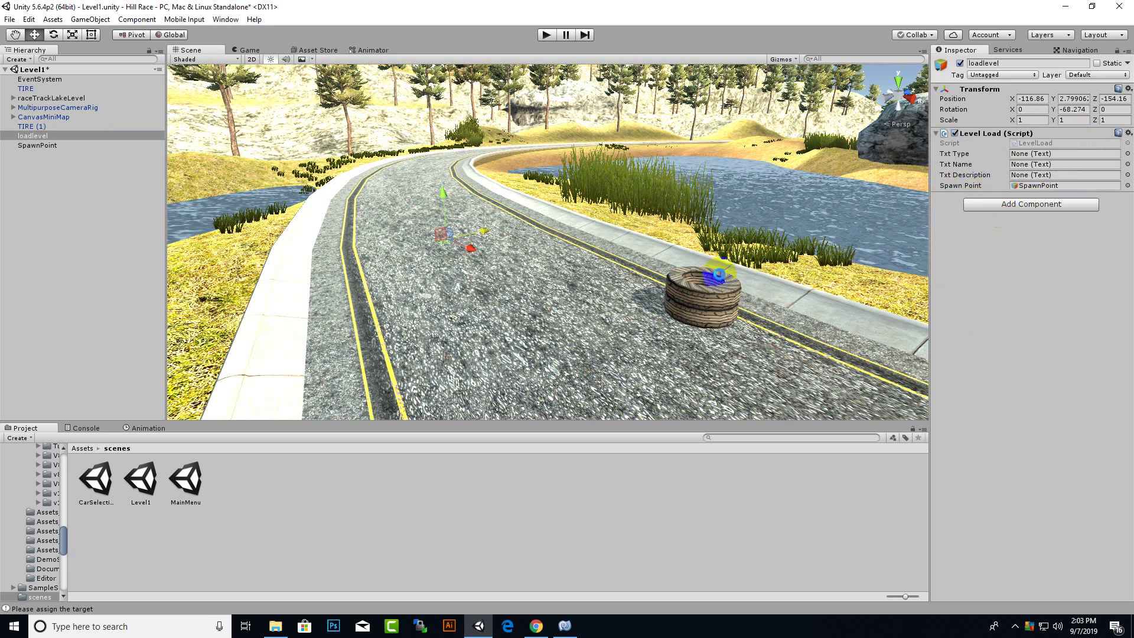
scroll(720, 277, down, 1)
key(ctrl+s)
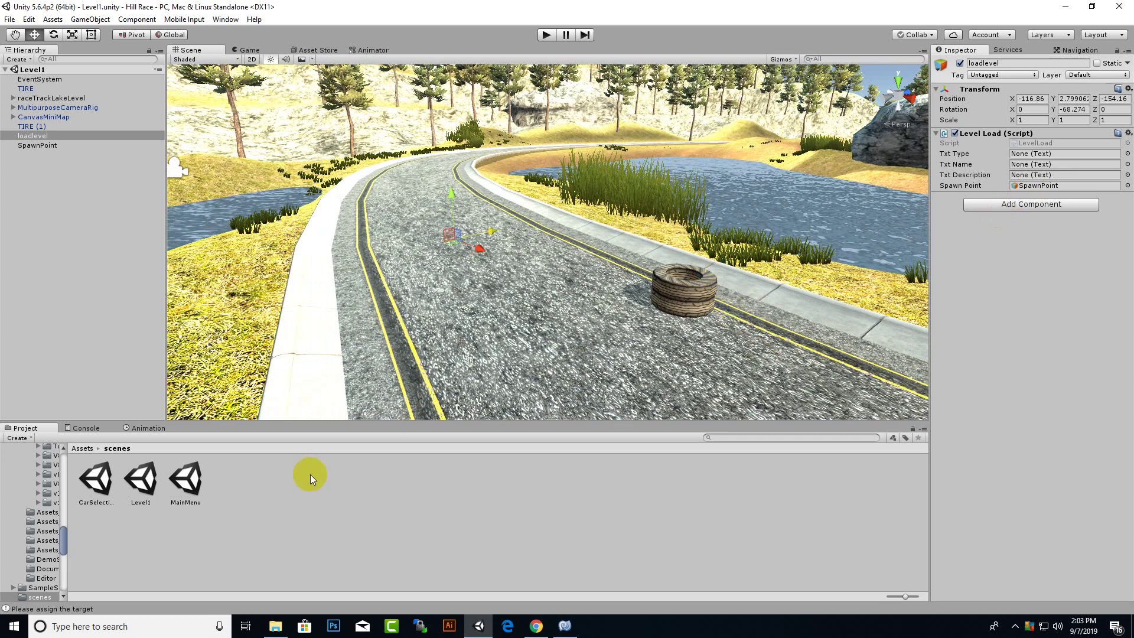
Step: Open MainMenu, enter Play mode, go to car selection and choose the white sports car
double_click(173, 479)
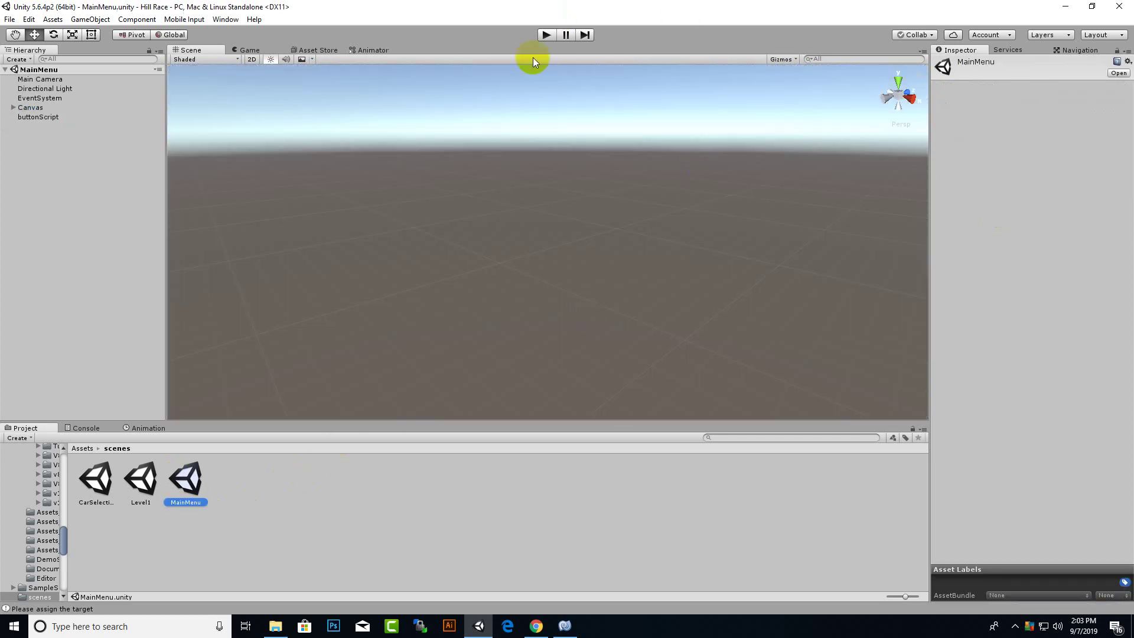
click(544, 38)
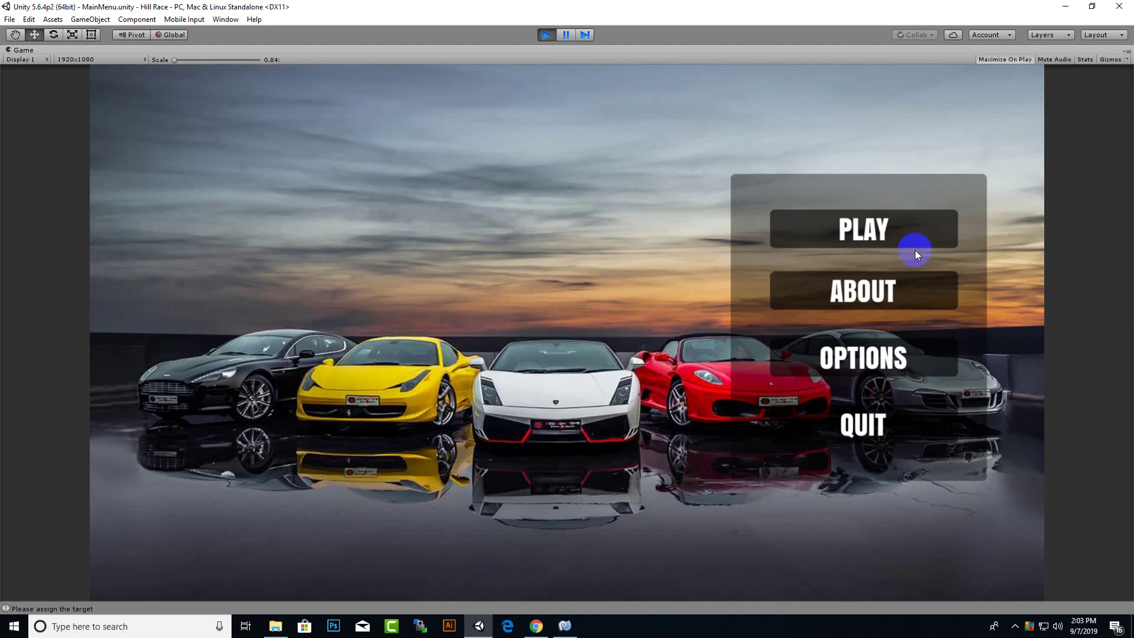
click(879, 233)
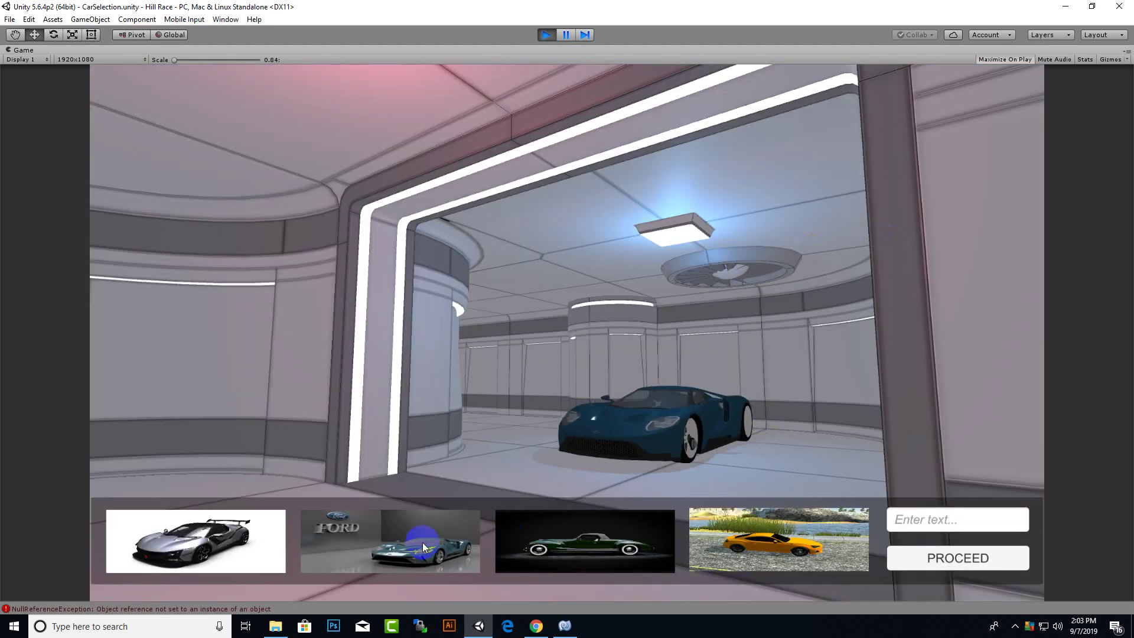
click(549, 537)
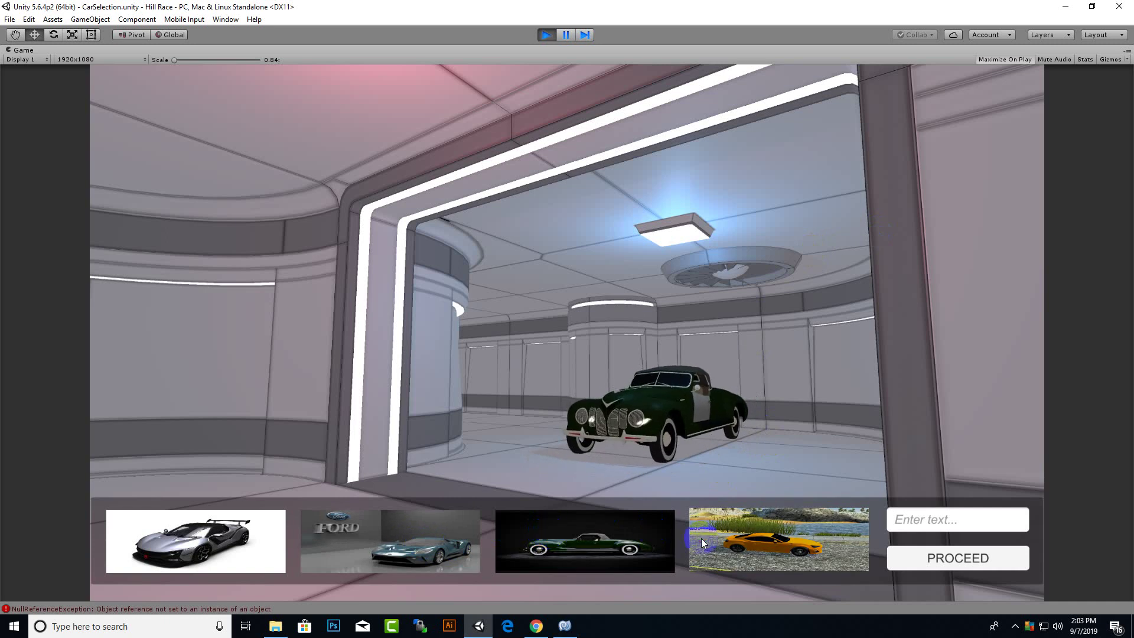
click(613, 537)
click(273, 538)
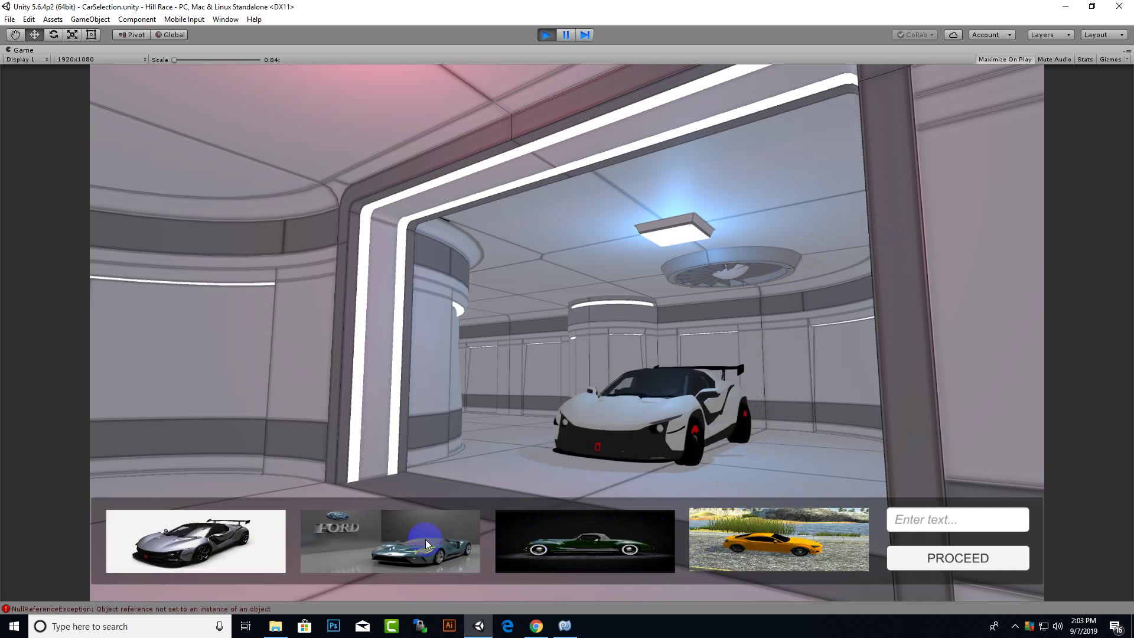
Step: Proceed to Level1, drive the spawned car along the road, then stop Play mode
click(931, 521)
text(tamo)
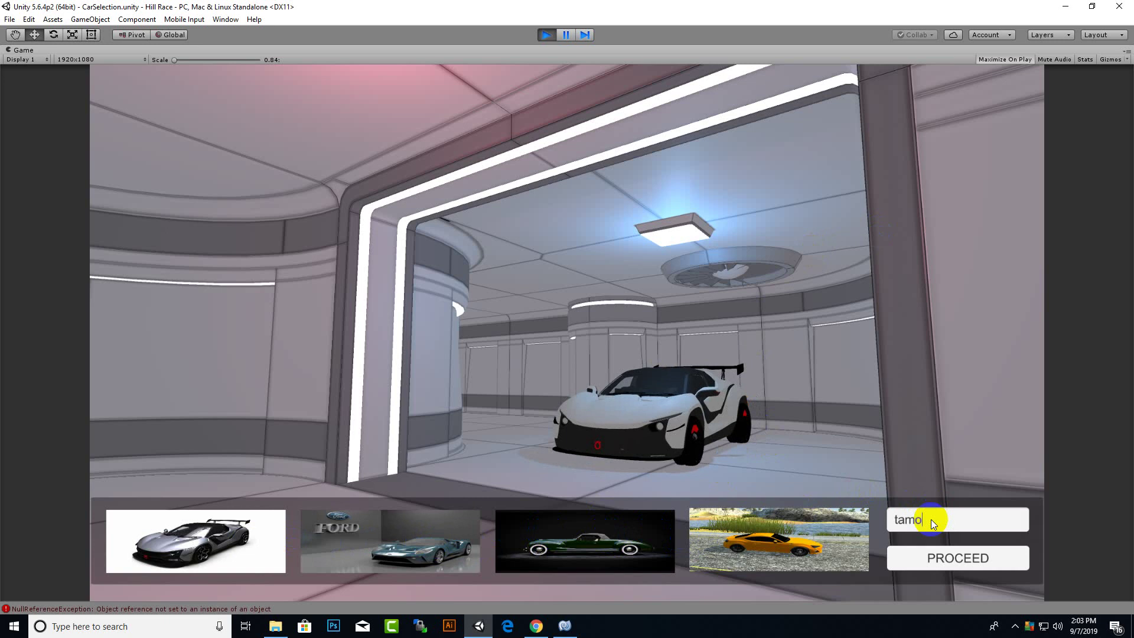
click(941, 558)
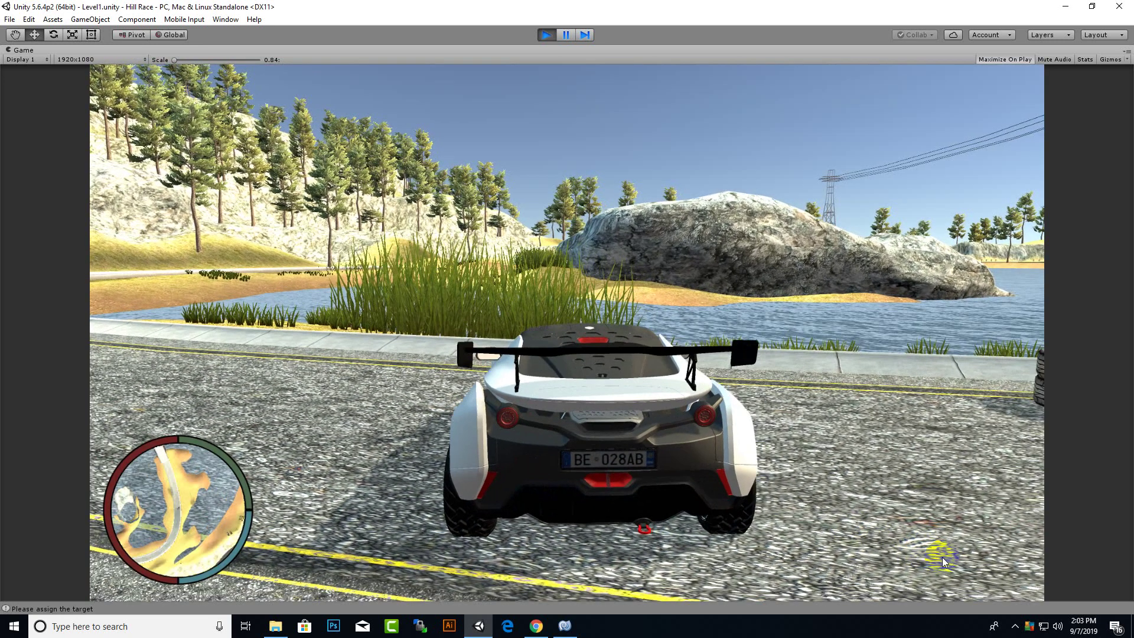
key(Up)
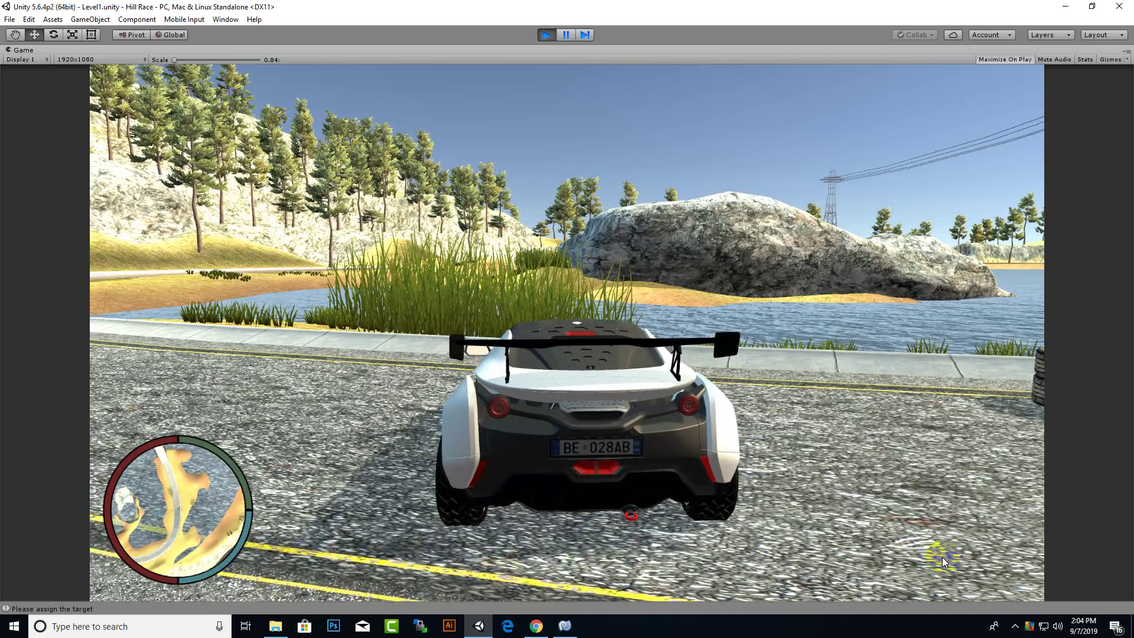
key(Left)
key(Up)
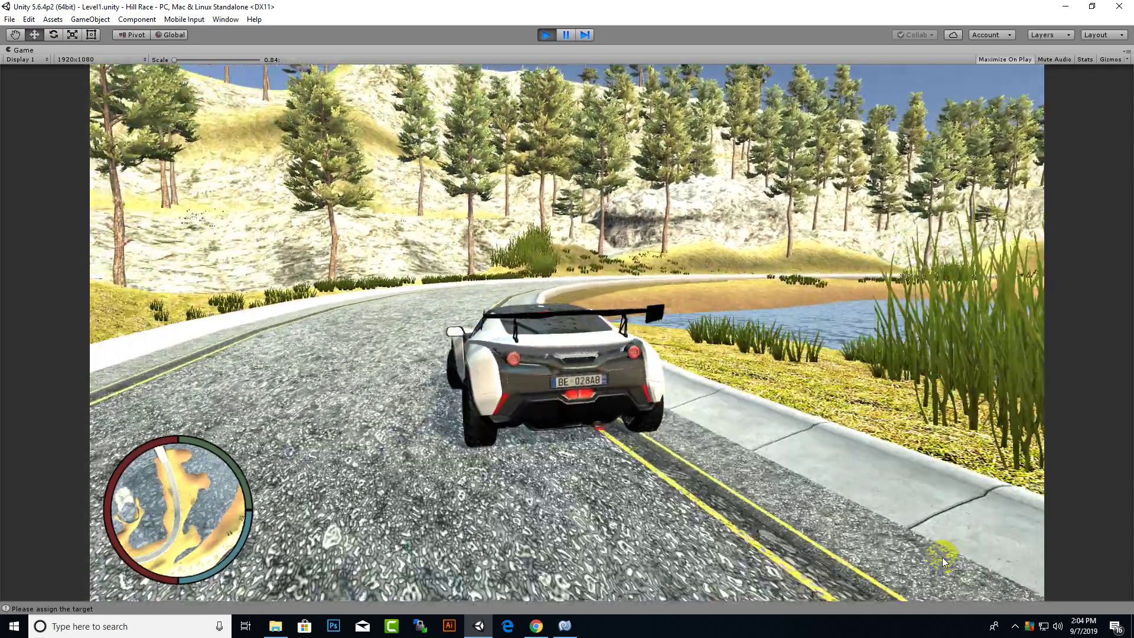
key(Up)
right_click(942, 558)
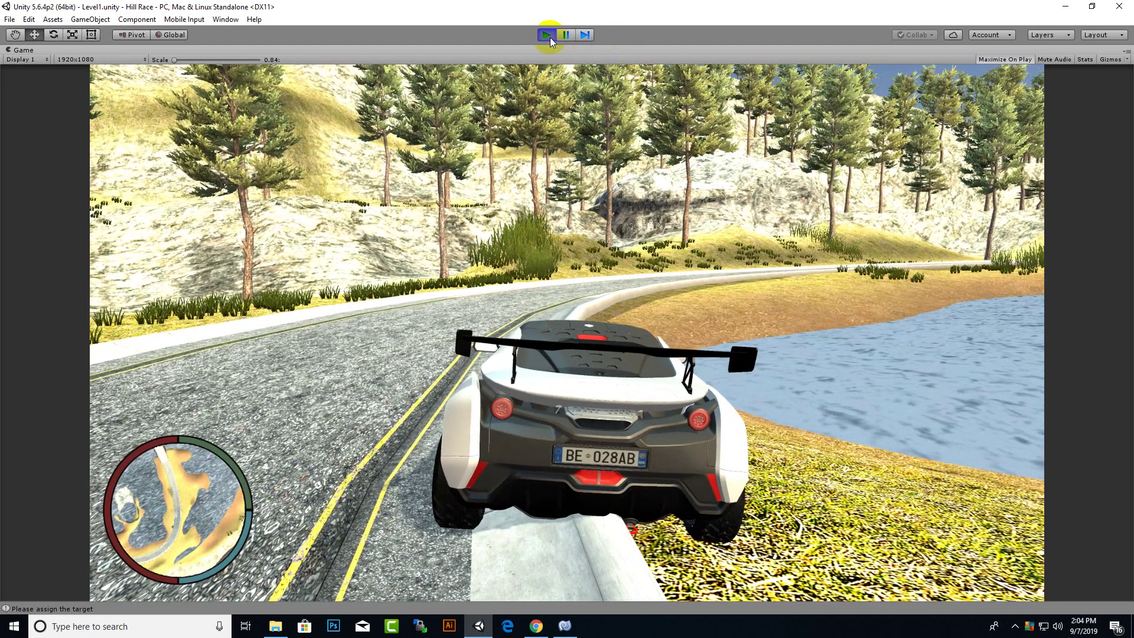
click(548, 36)
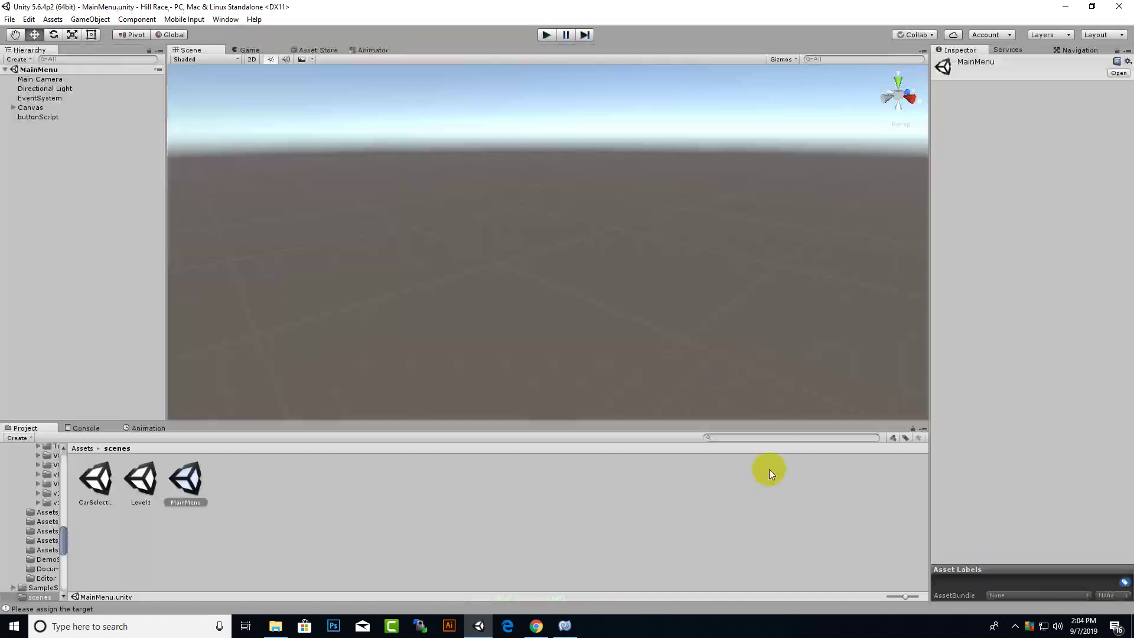
click(550, 37)
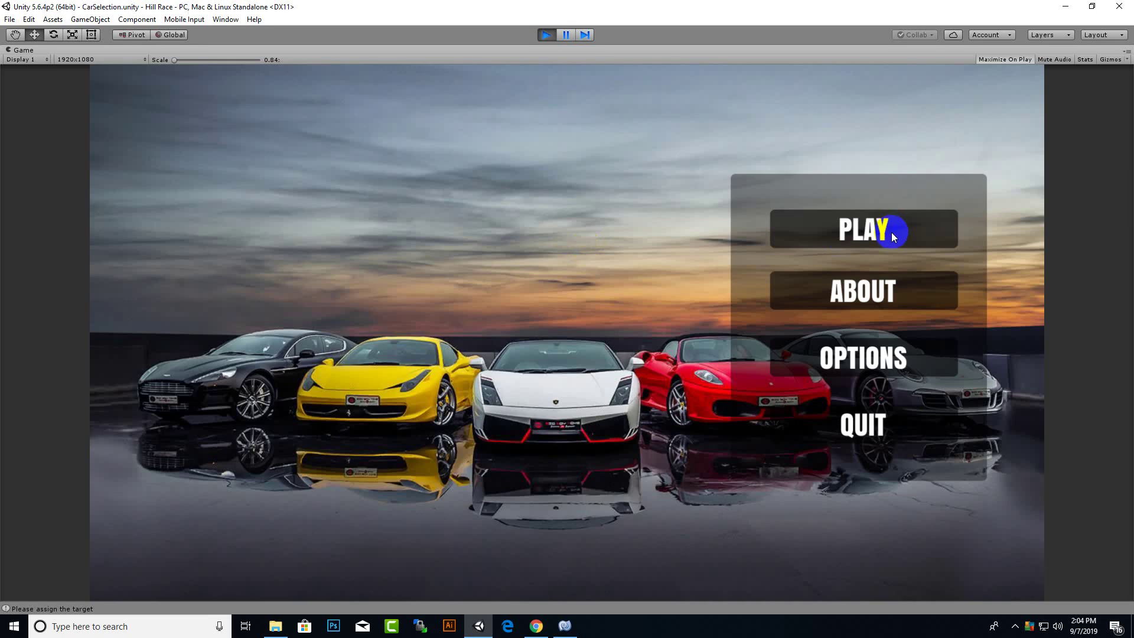
click(892, 234)
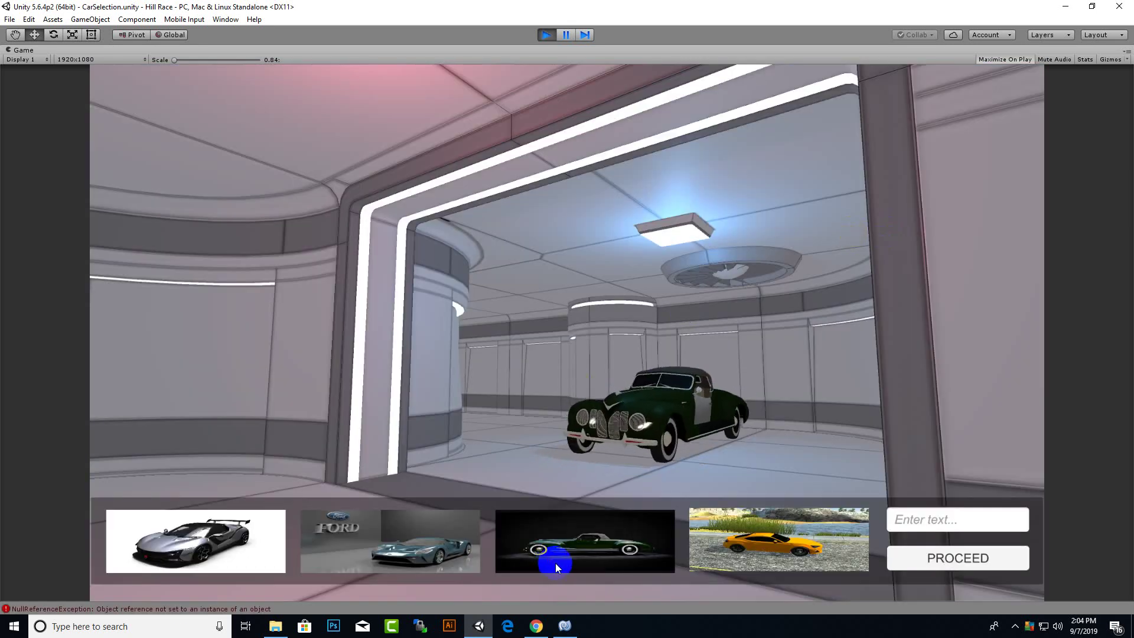
click(946, 522)
text(zis)
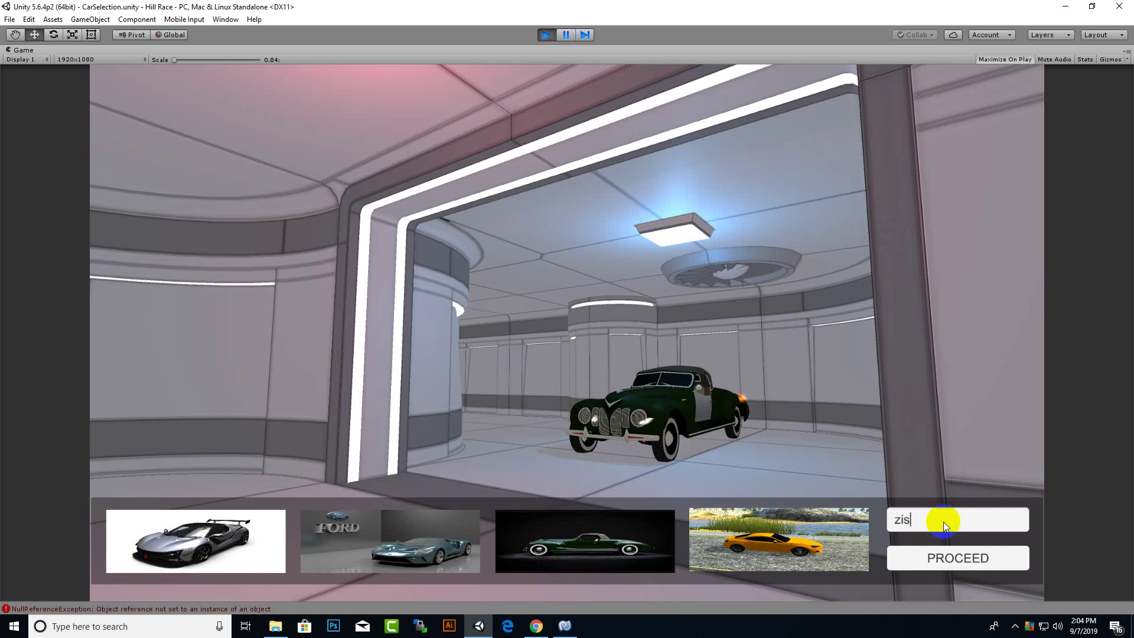
click(945, 558)
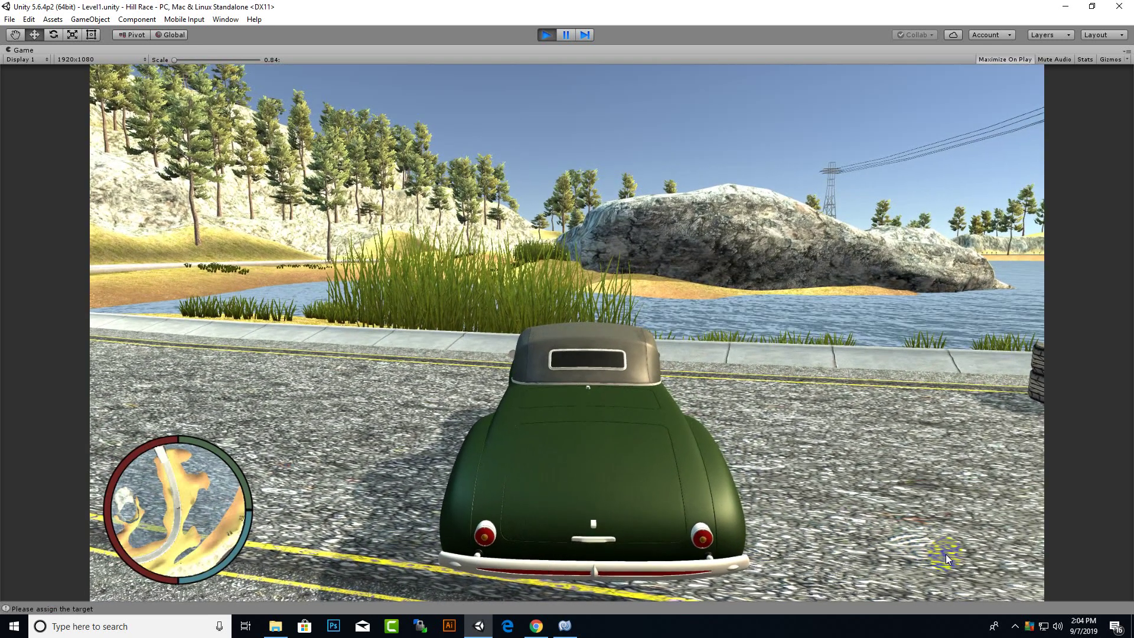
key(Up)
key(Left)
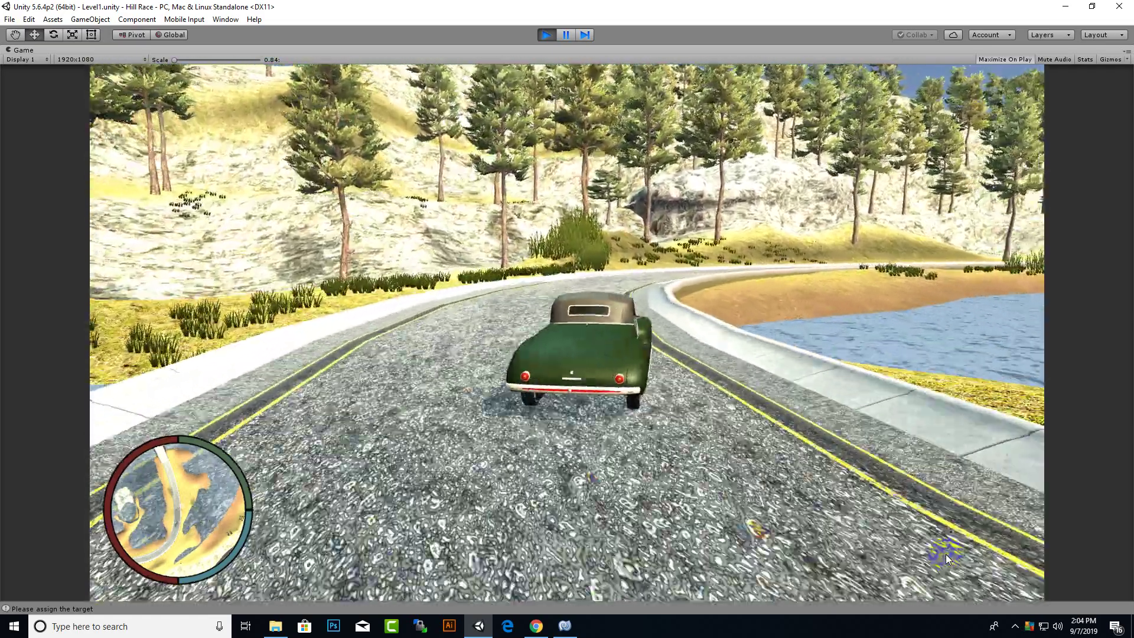
click(945, 554)
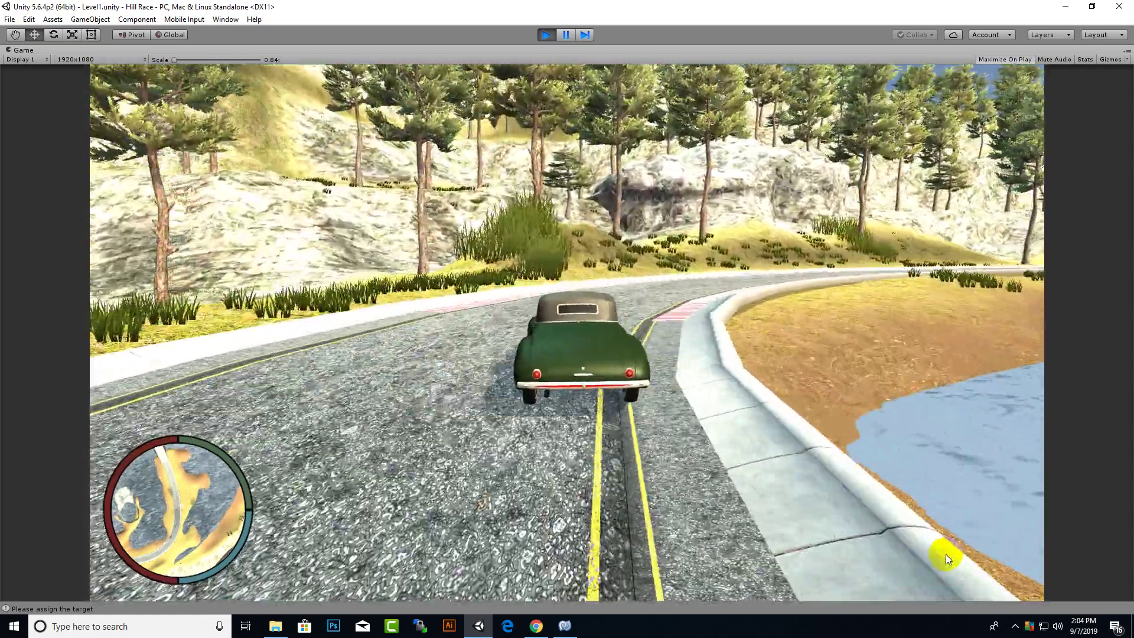
click(545, 45)
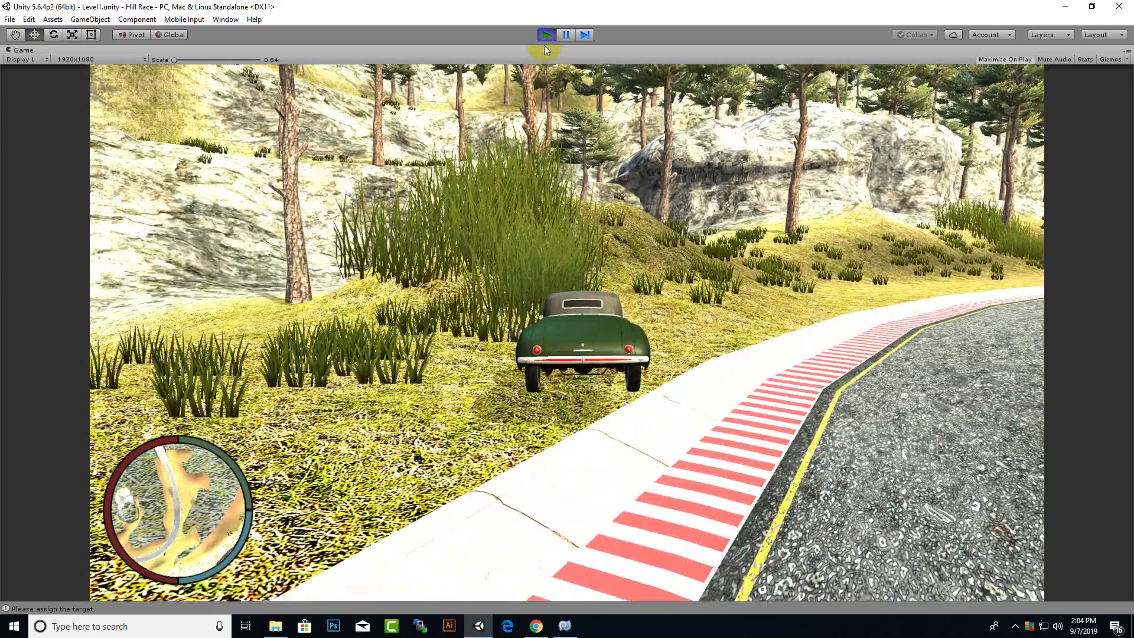
click(541, 39)
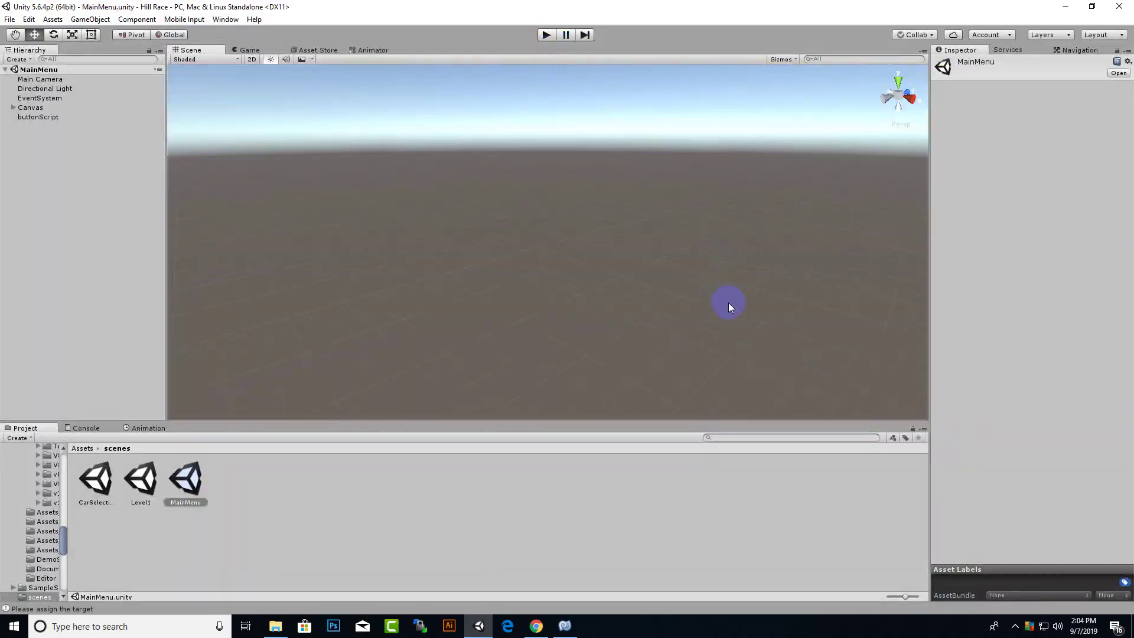
mouse_move(739, 304)
right_down()
mouse_move(766, 327)
mouse_move(757, 312)
right_up()
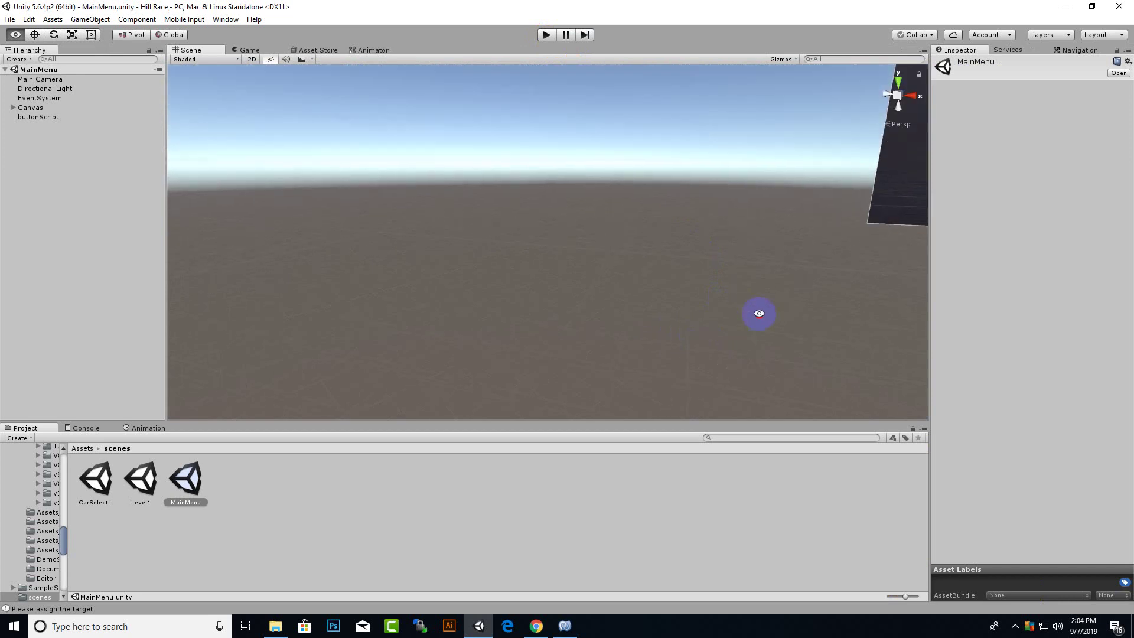